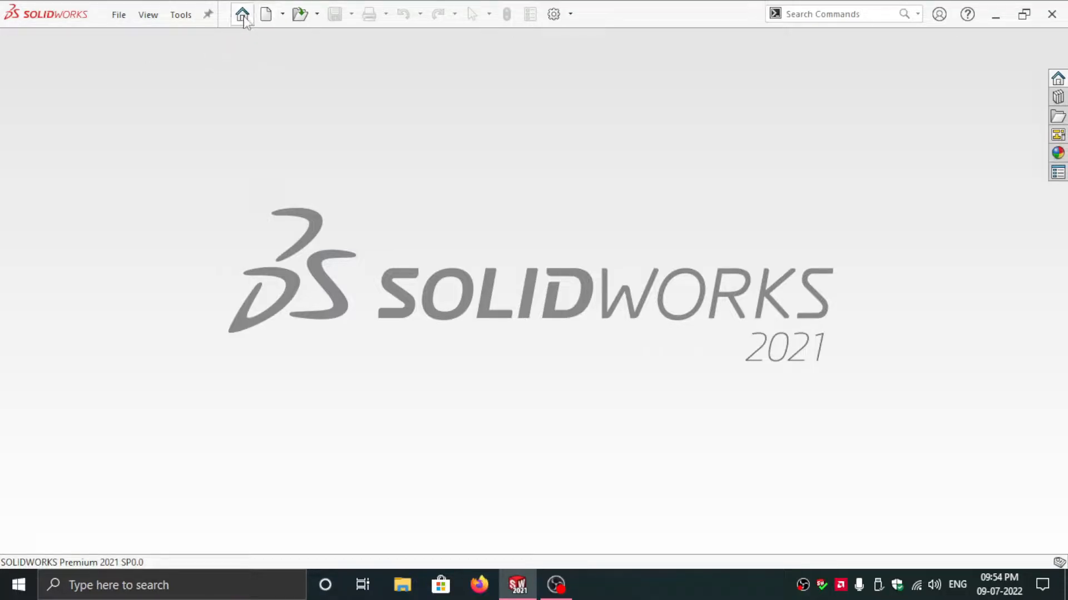
- Create a new part document and set its units to MMGS (millimeter, gram, second)
left_click(278, 17)
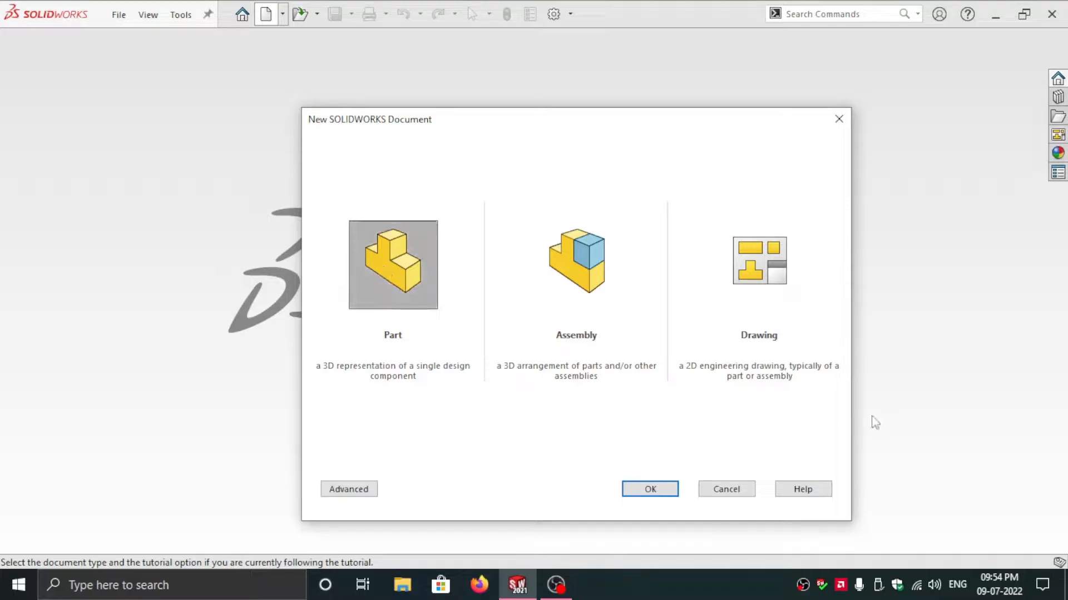
left_click(650, 490)
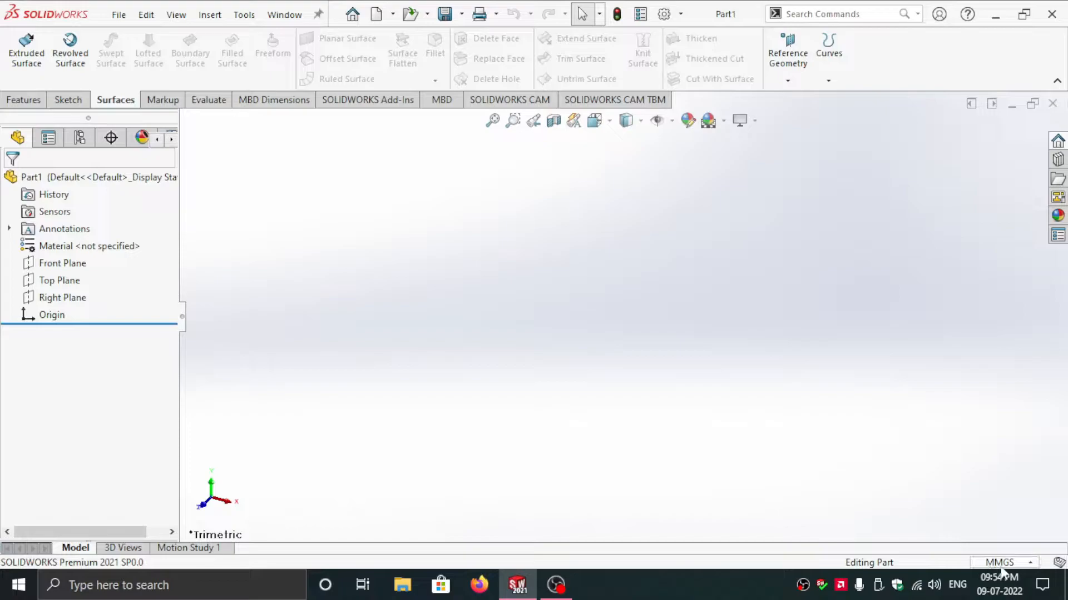
left_click(1000, 563)
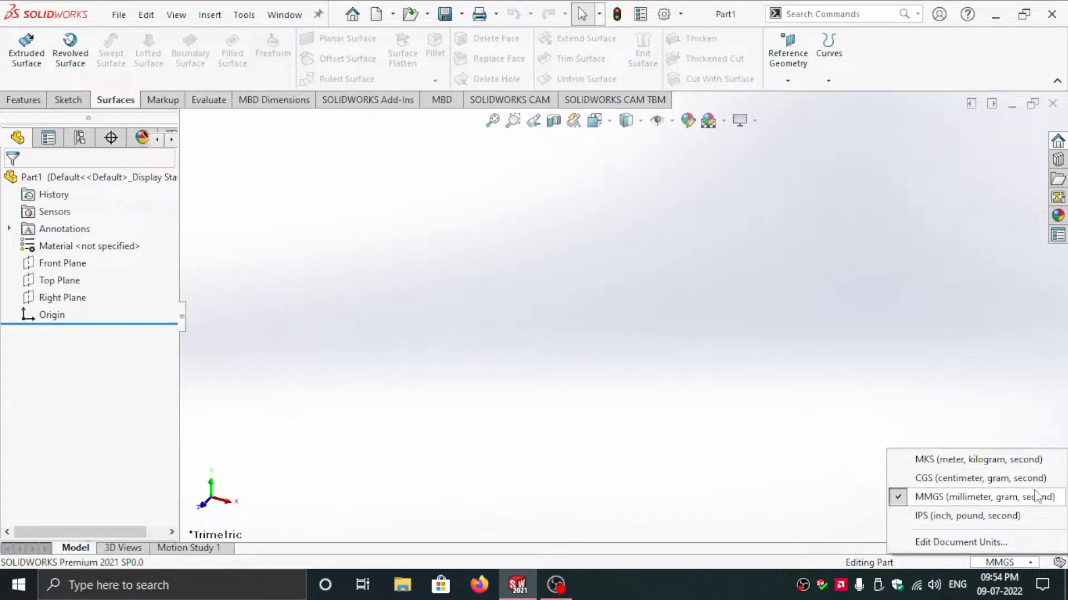
left_click(1010, 499)
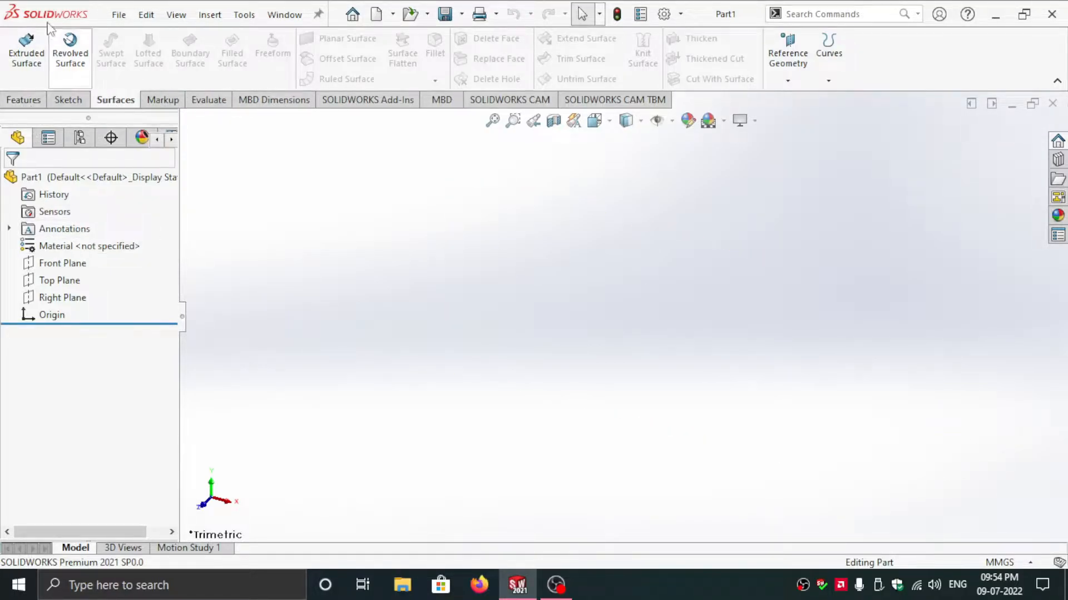
- Sketch two concentric circles centred on the origin of the Front Plane, about 139 mm and 194 mm in diameter
left_click(67, 100)
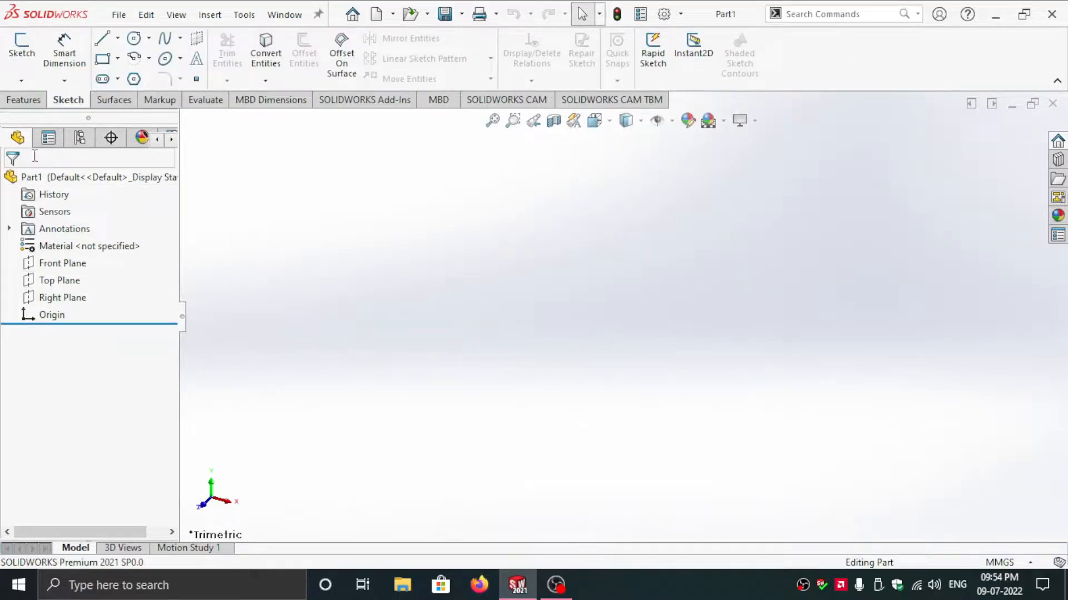
left_click(58, 266)
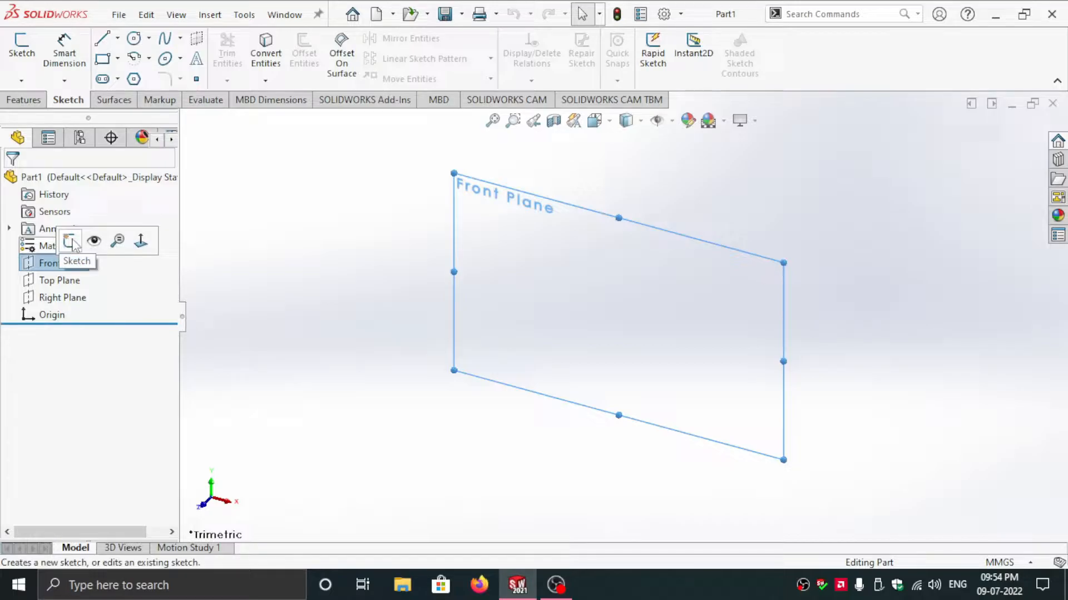
left_click(69, 241)
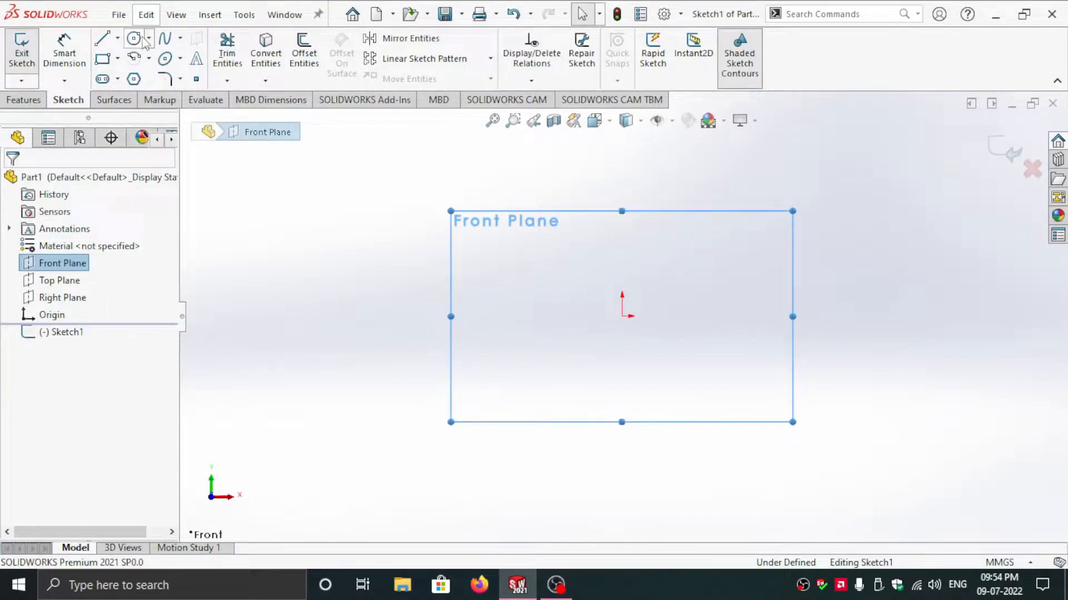
left_click(136, 38)
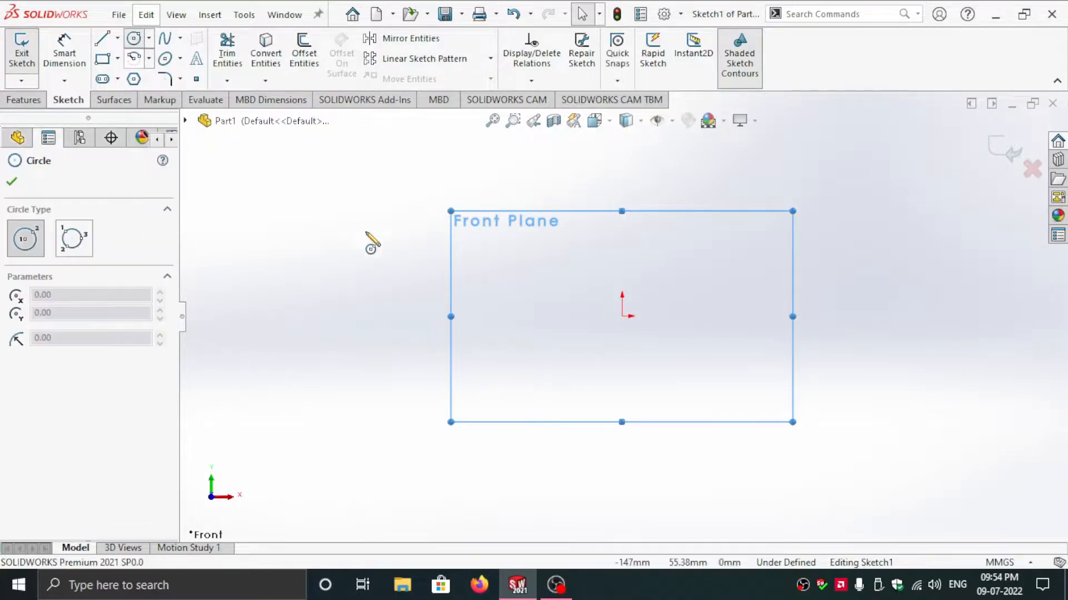
left_click(621, 316)
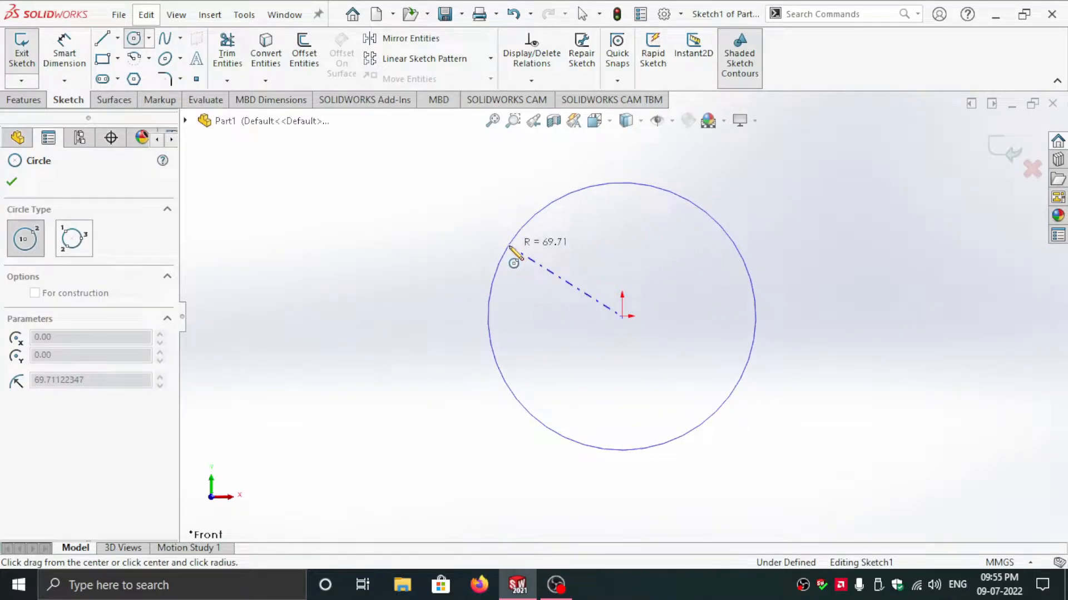
left_click(510, 247)
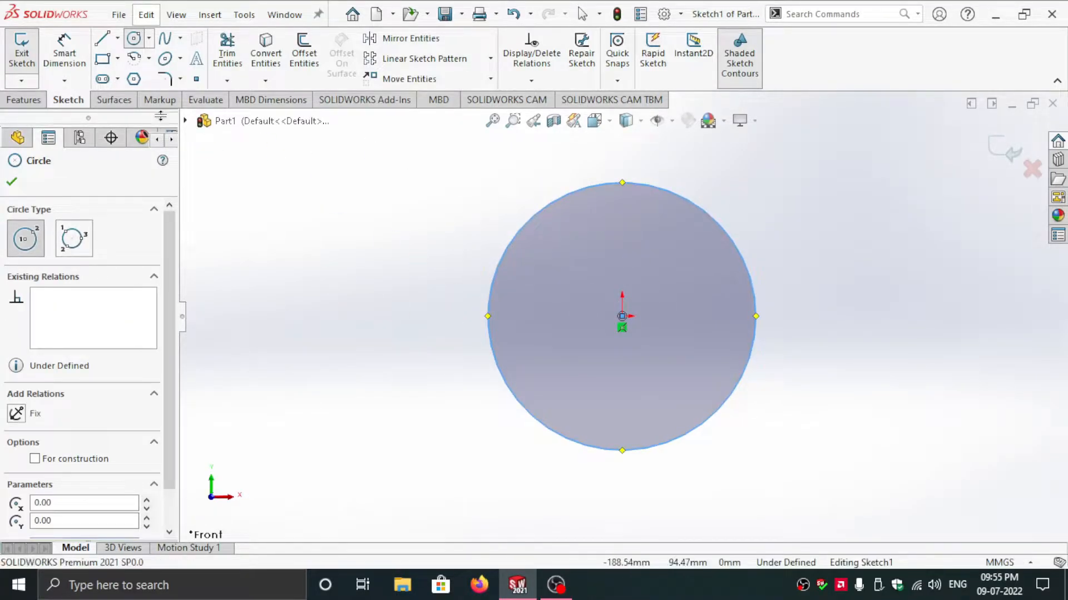
left_click(623, 316)
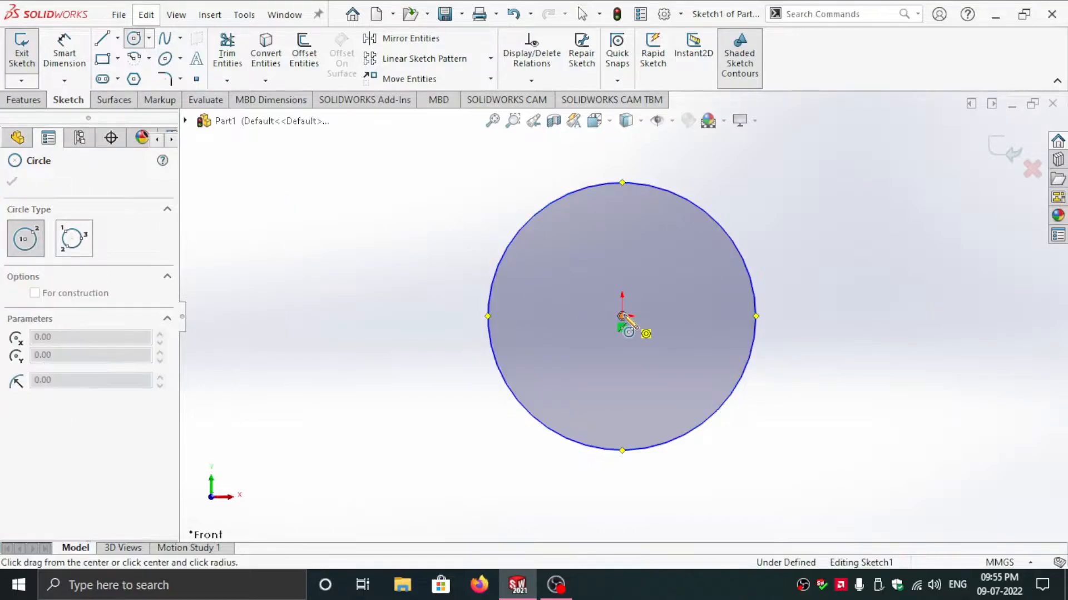
left_click(474, 210)
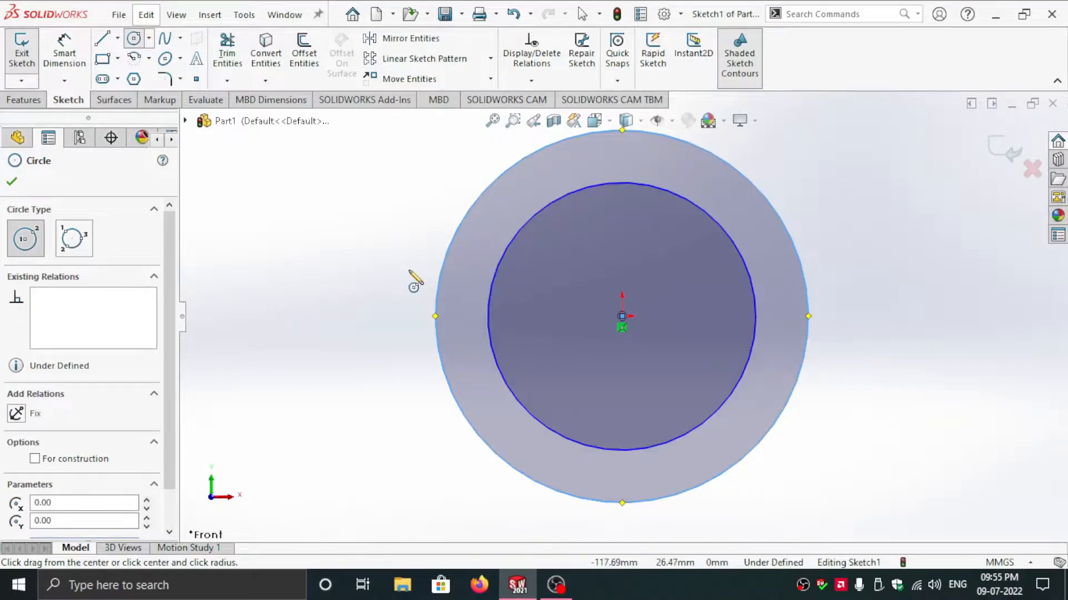
scroll(695, 303, "down", 3)
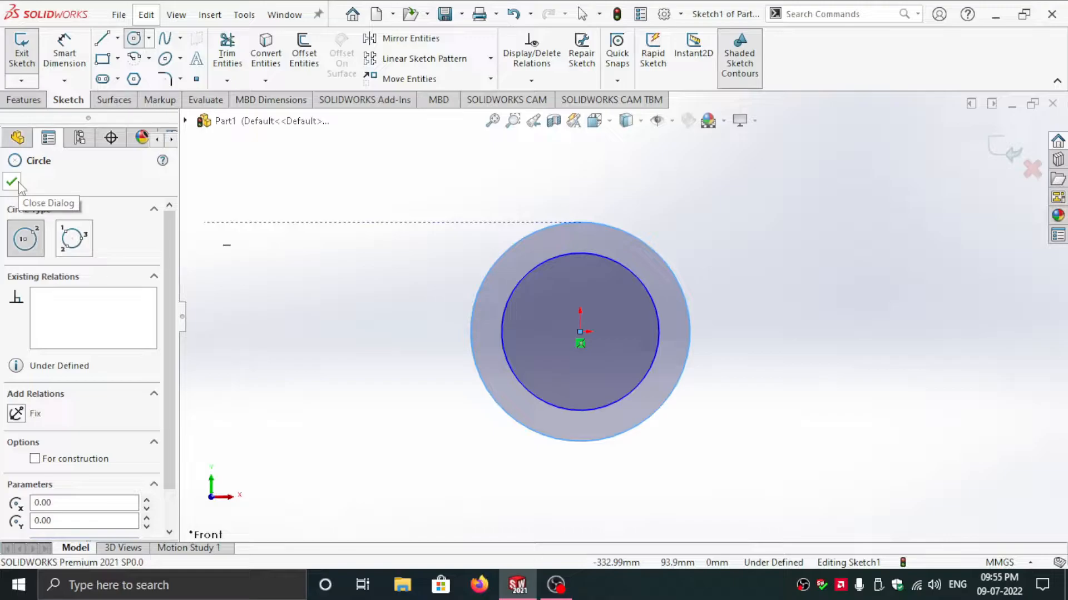
left_click(13, 181)
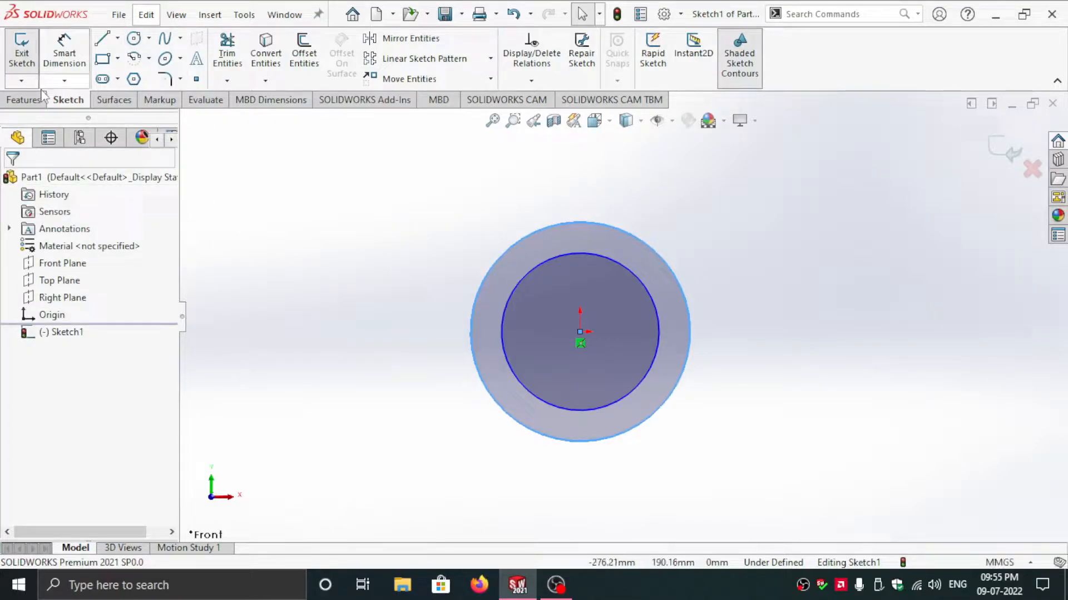
- Dimension the outer circle's diameter and set it to 15 mm
left_click(69, 53)
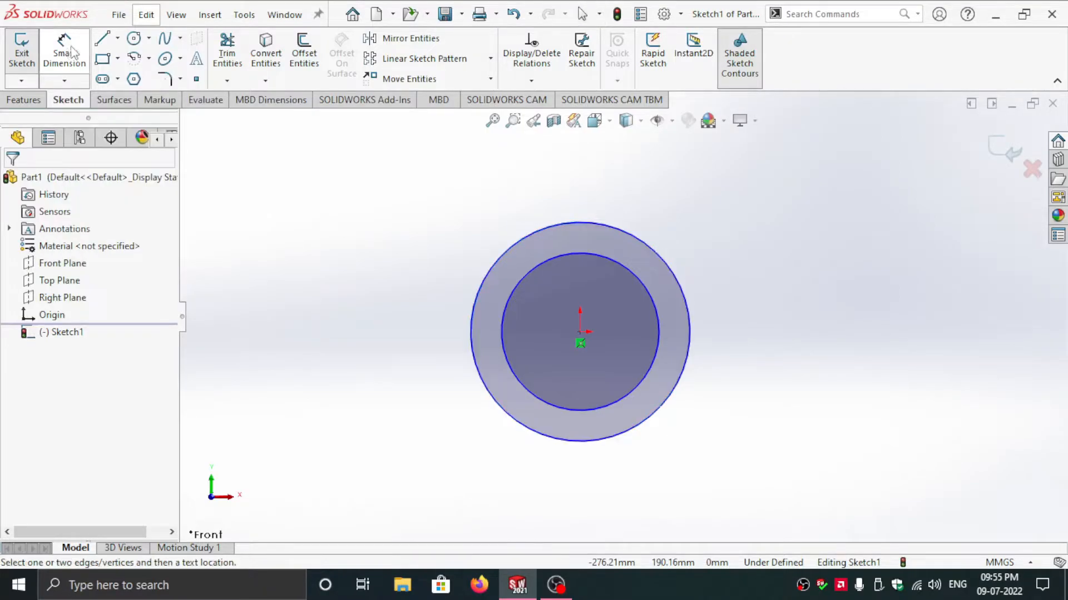
left_click(546, 228)
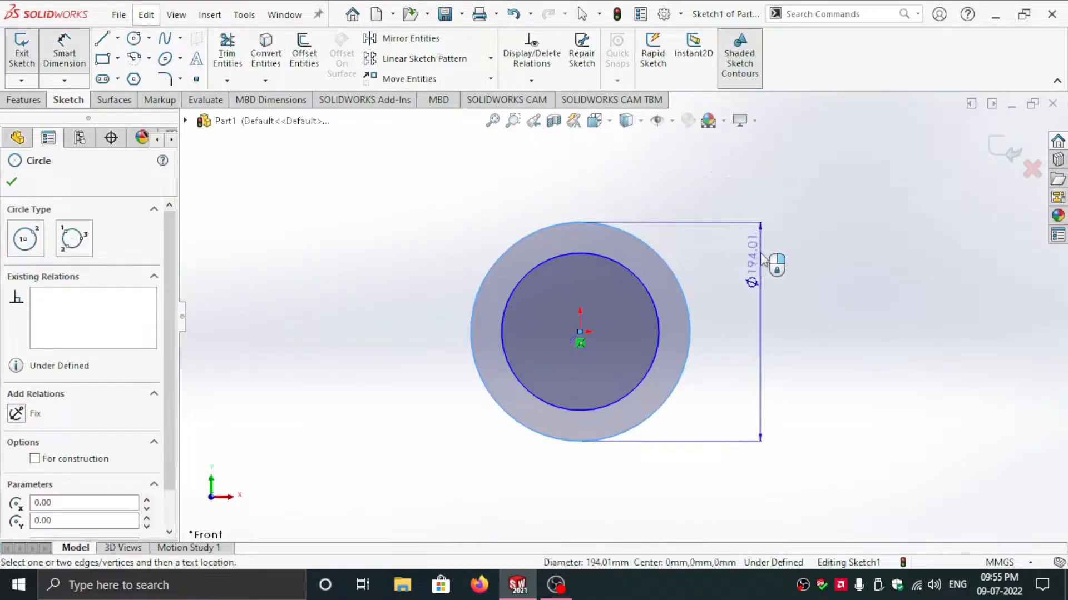
left_click(781, 343)
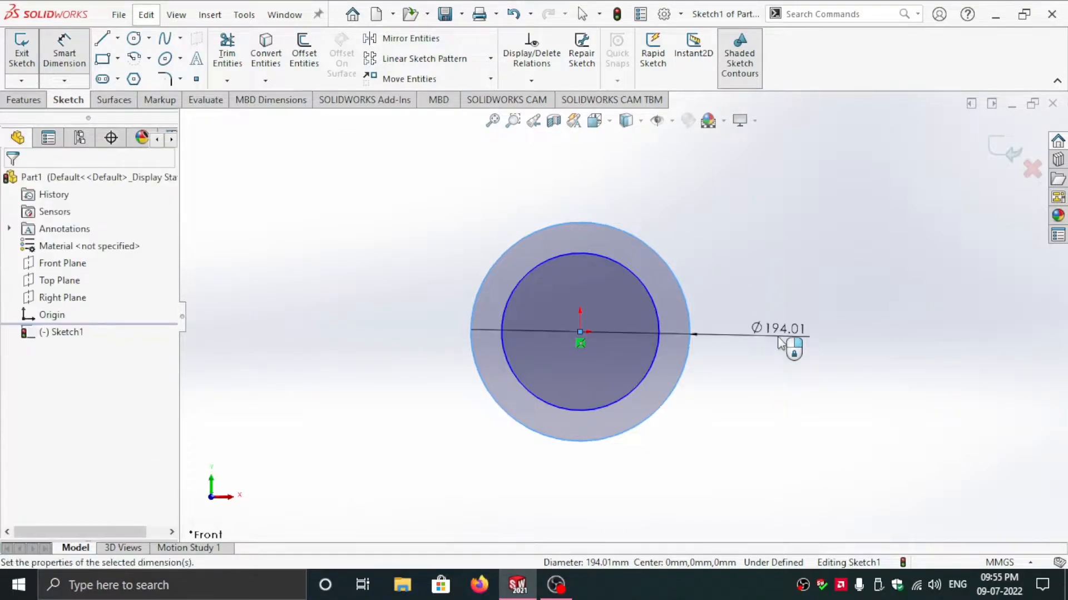
type("15")
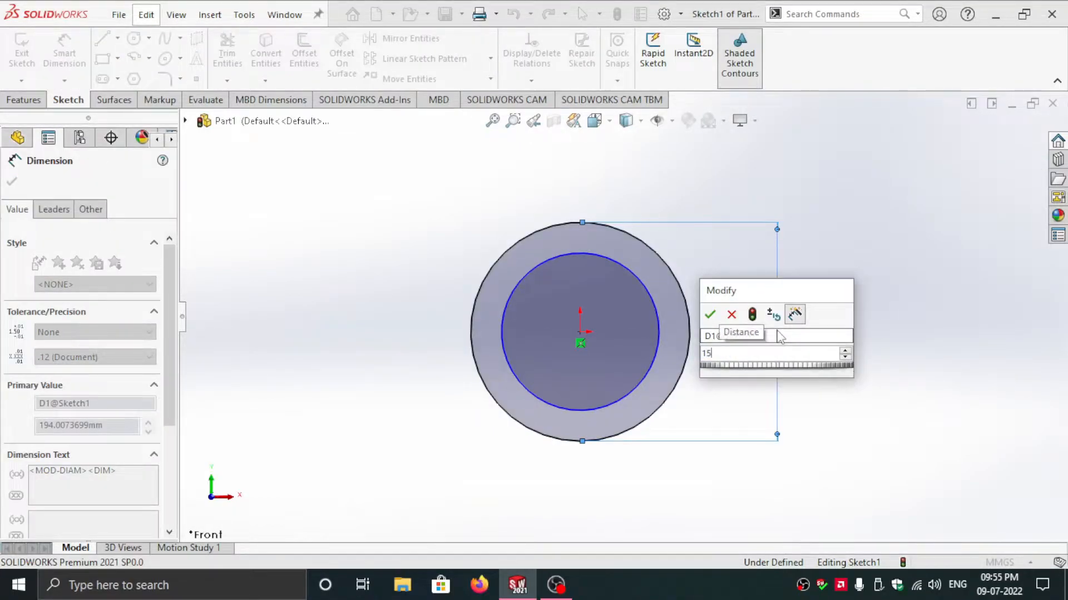
key("Return")
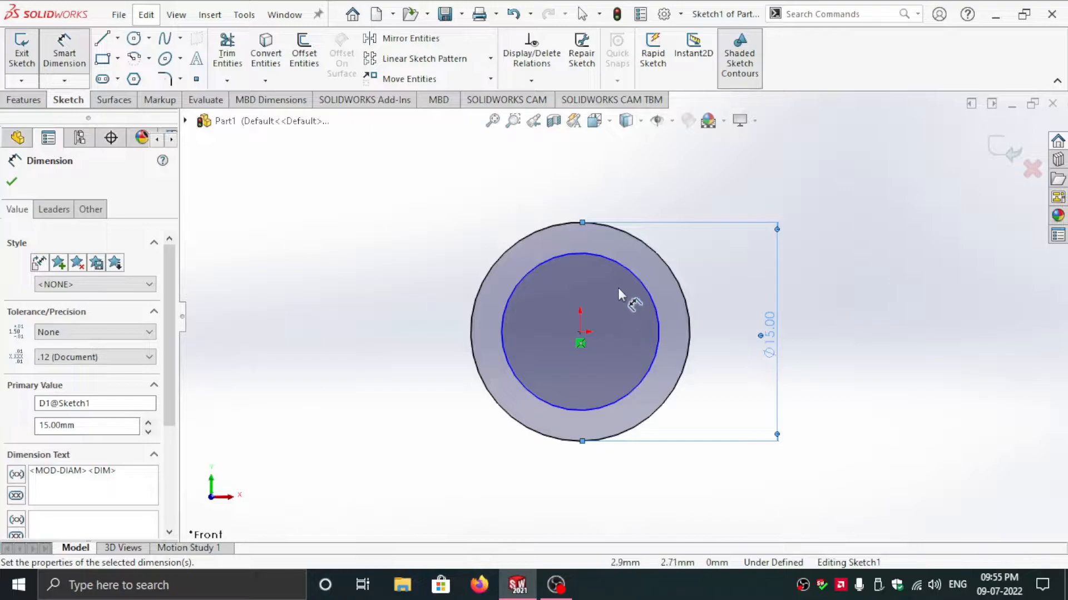
- Dimension the inner circle's diameter and set it to 10 mm
left_click(642, 286)
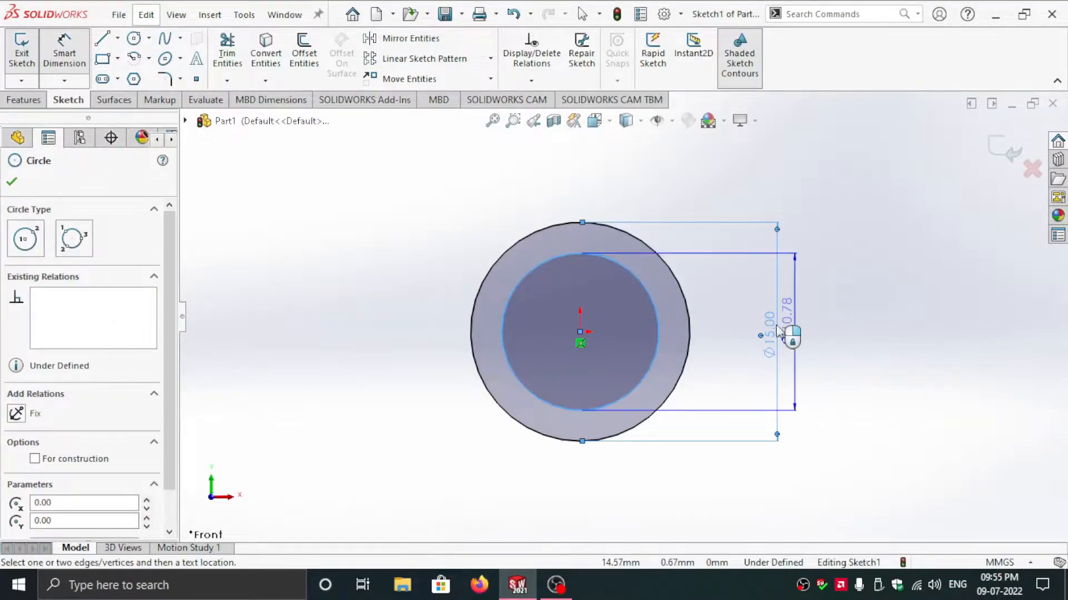
left_click(738, 331)
type("10")
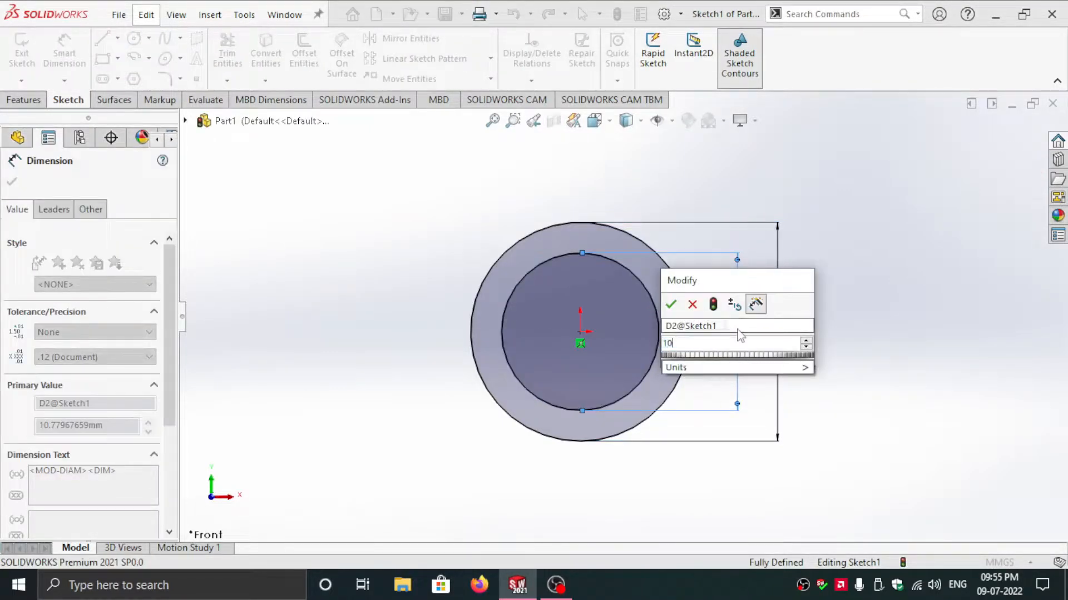
key("Return")
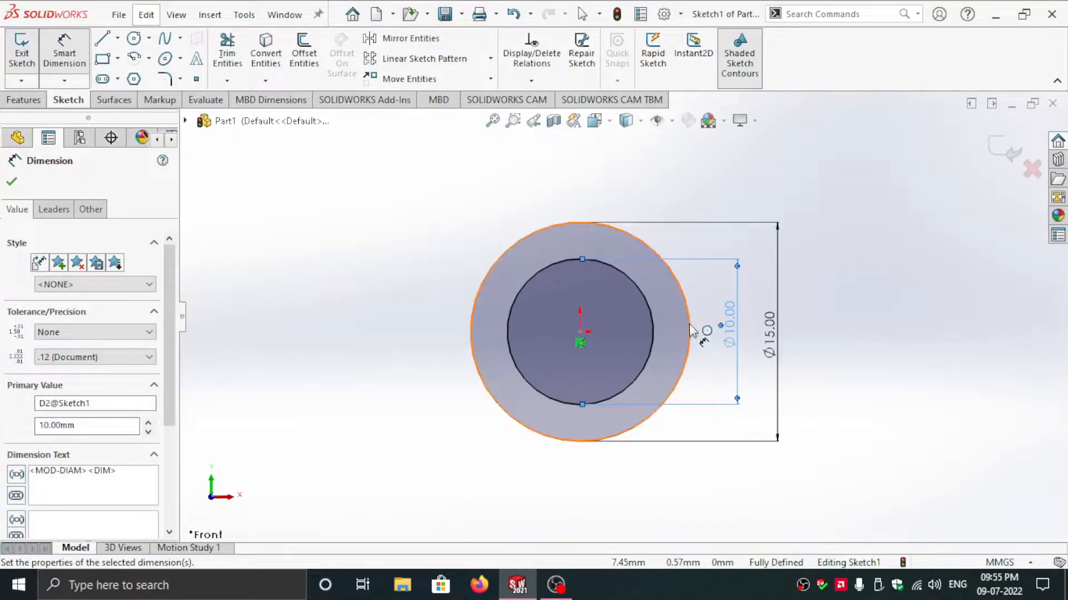
- Start an Extruded Boss/Base from the sketch, choosing both the inner circle and the outer ring as contours
scroll(700, 332, "down", 2)
scroll(628, 336, "up", 4)
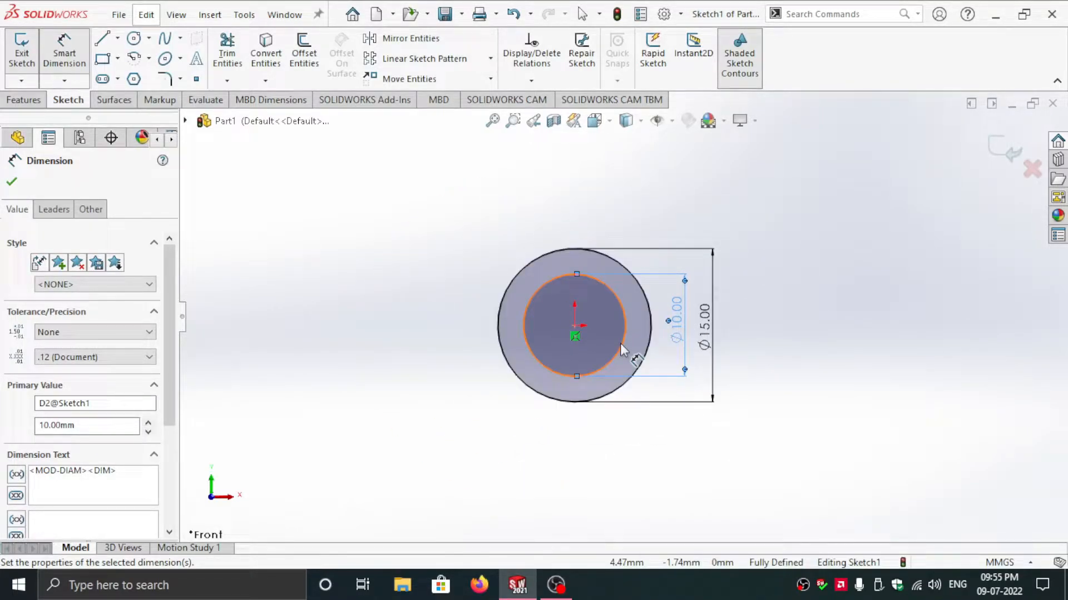
middle_click_drag(636, 342, 662, 339)
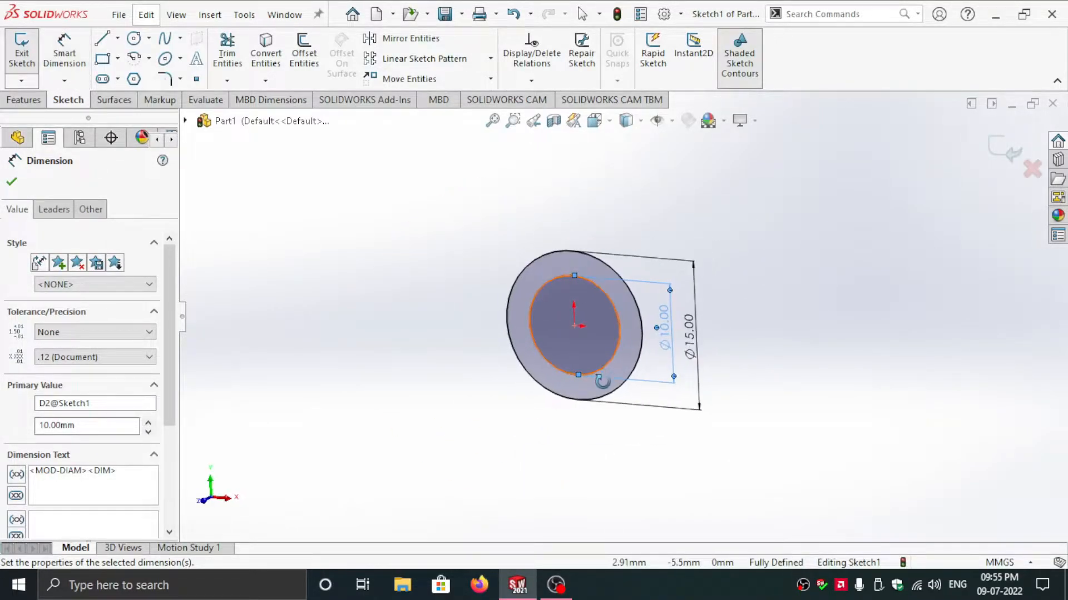
left_click(33, 101)
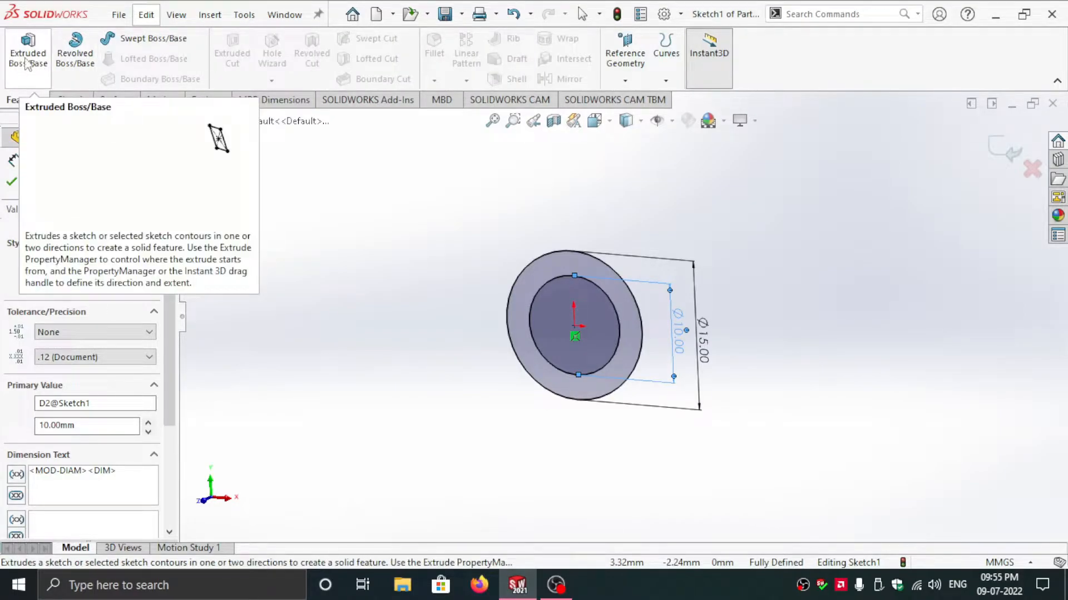
left_click(28, 61)
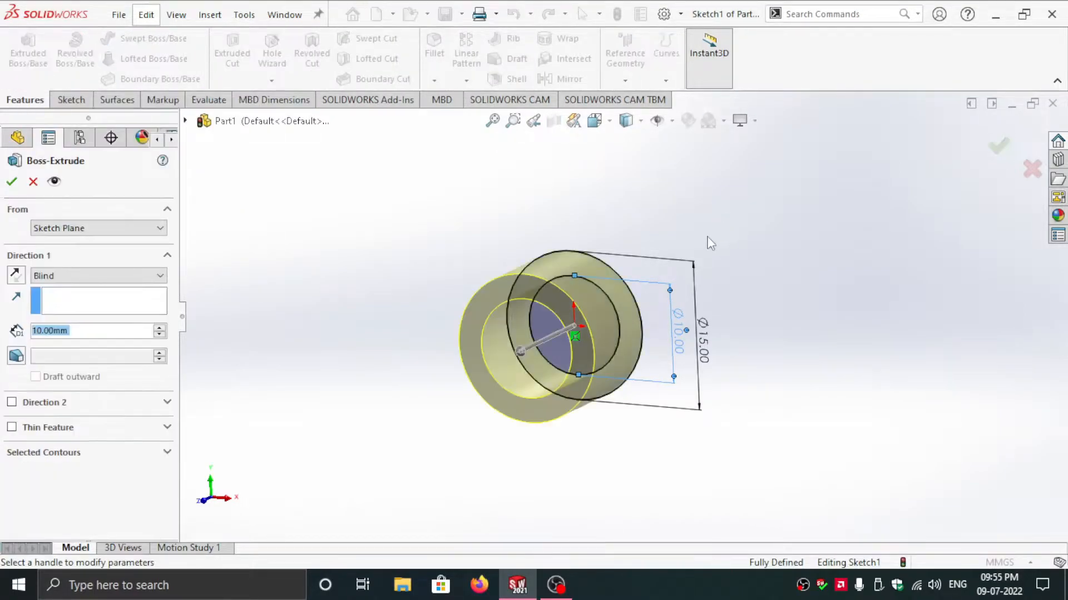
middle_click_drag(628, 305, 612, 253)
middle_click_drag(681, 235, 553, 208)
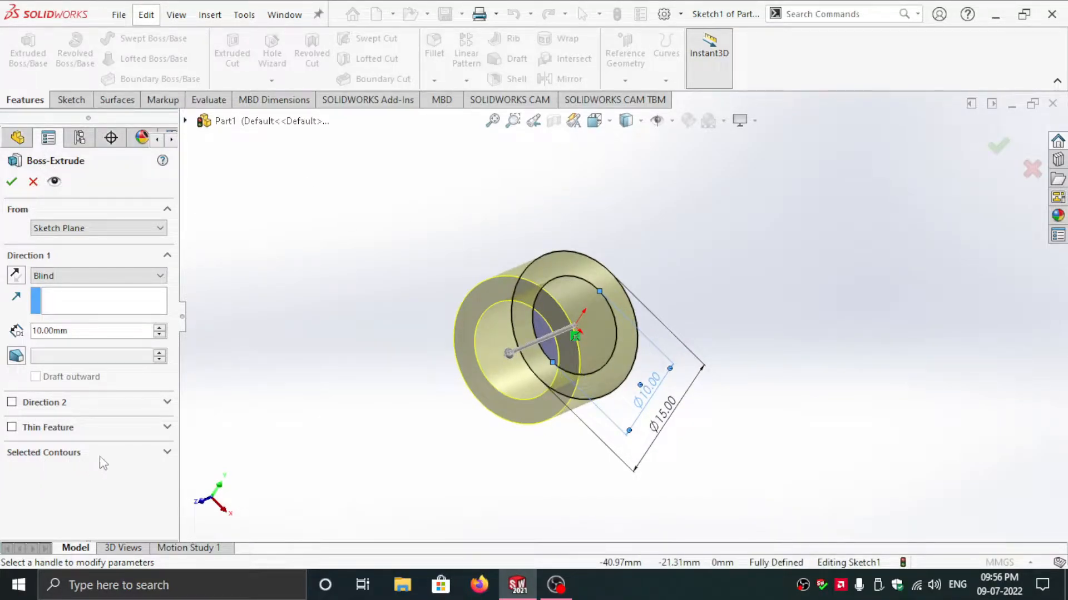
left_click(46, 460)
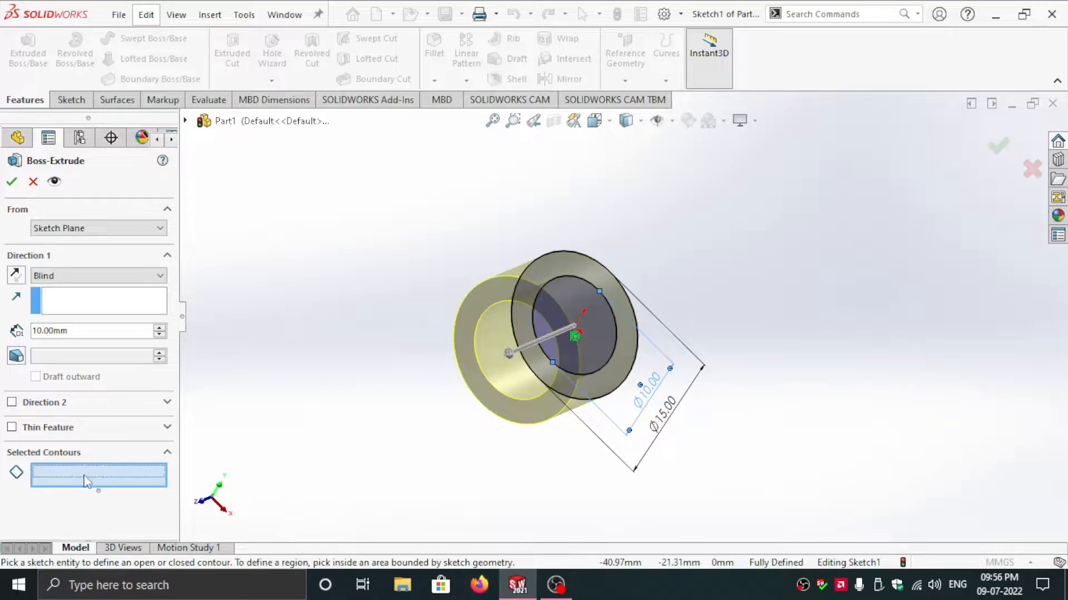
middle_click_drag(425, 393, 441, 352)
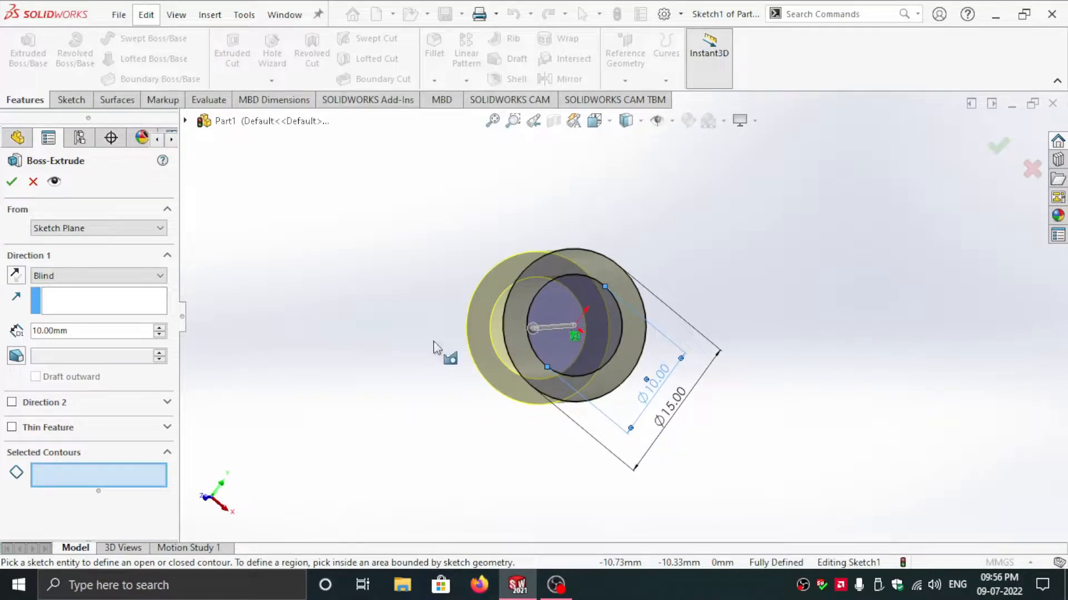
left_click(560, 348)
mouse_move(560, 347)
middle_mouse_down()
mouse_move(623, 352)
mouse_move(586, 371)
mouse_move(575, 339)
middle_mouse_up()
left_click(623, 352)
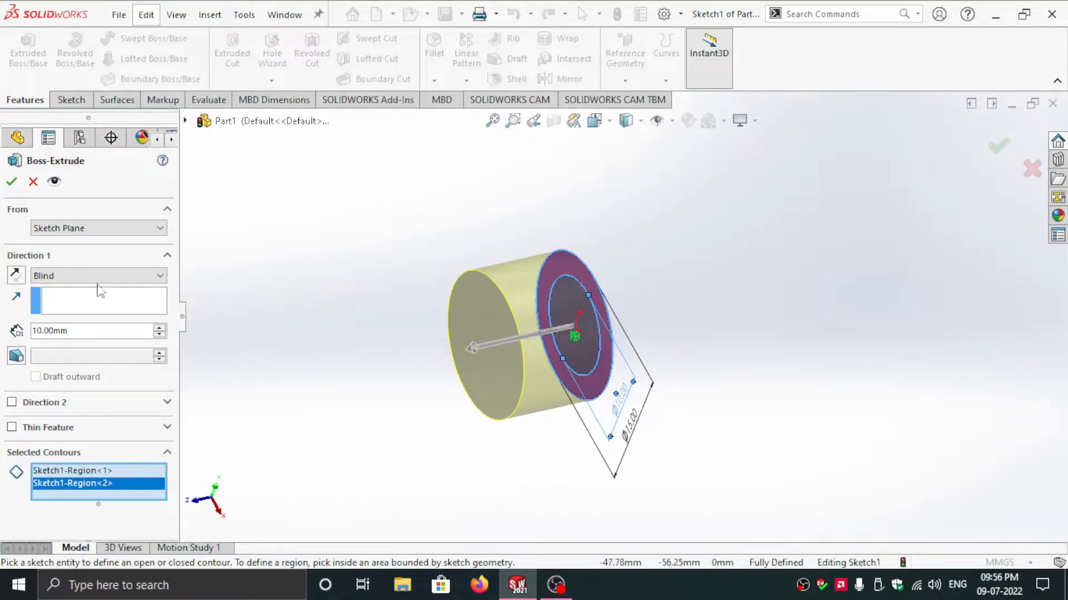
- Reverse the extrusion direction, set the blind depth to 5 mm and finish the solid disc
left_click(17, 275)
type("4")
key("Return")
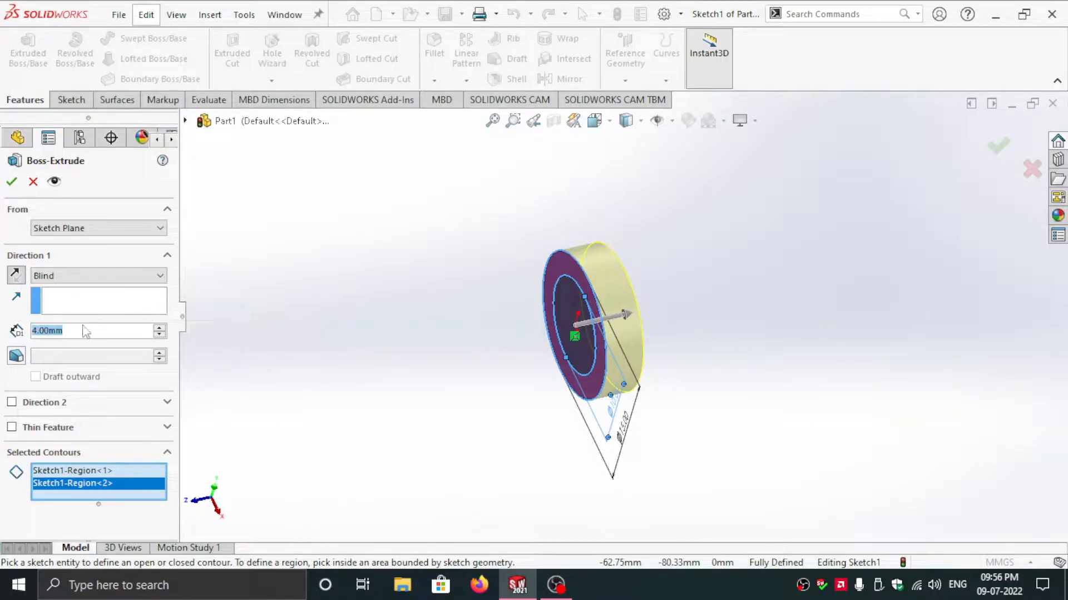
type("5")
key("Return")
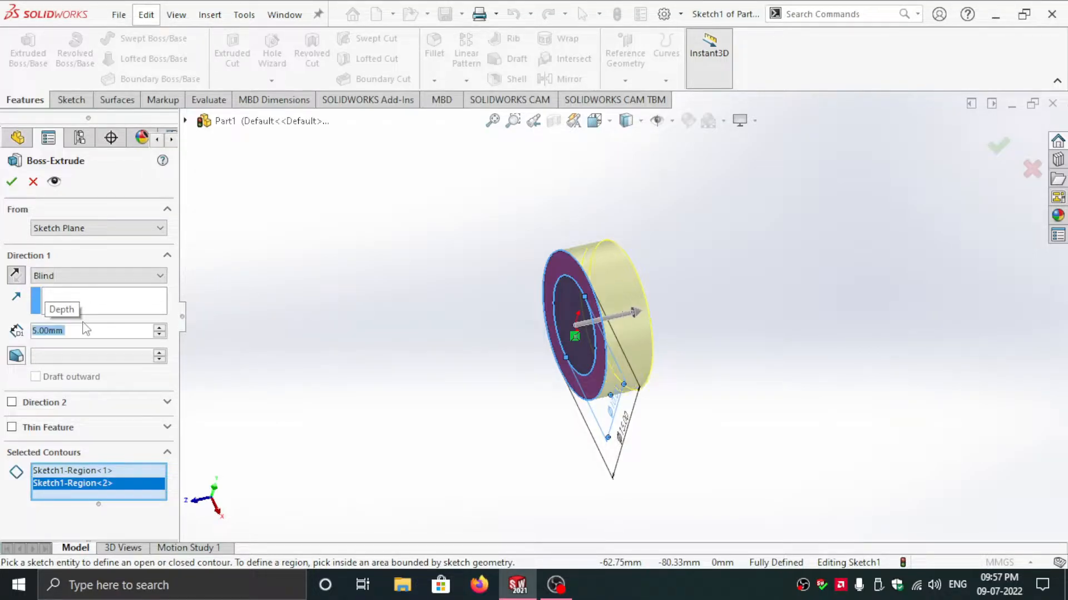
key("Return")
- Start another Extruded Boss/Base that reuses Sketch1, the sketch of the solid disc
middle_click_drag(693, 333, 723, 305)
scroll(699, 276, "down", 2)
scroll(697, 276, "up", 2)
left_click(551, 352)
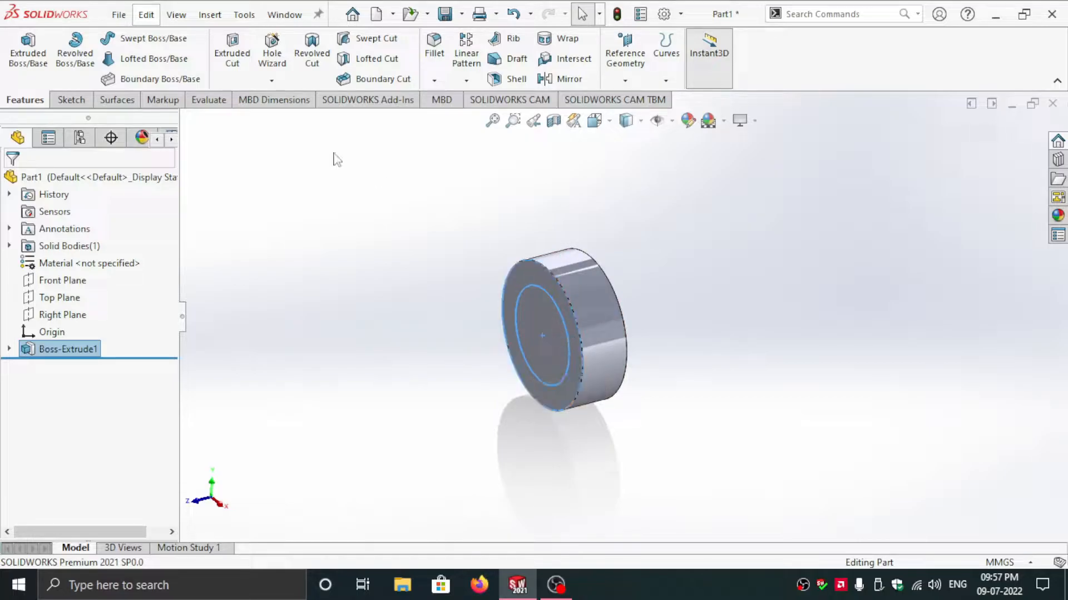
left_click(27, 60)
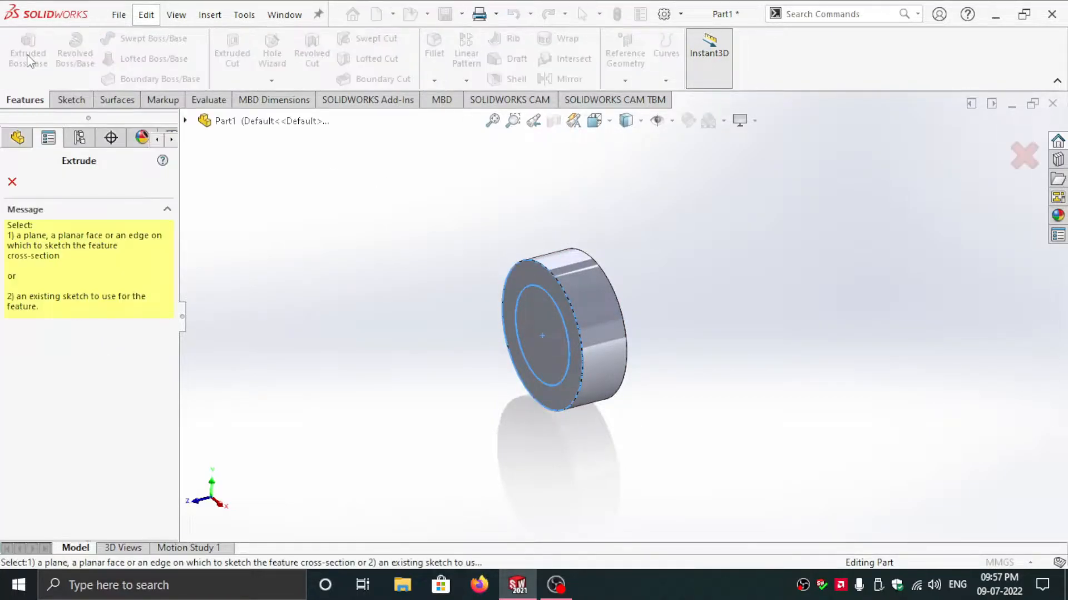
left_click(185, 121)
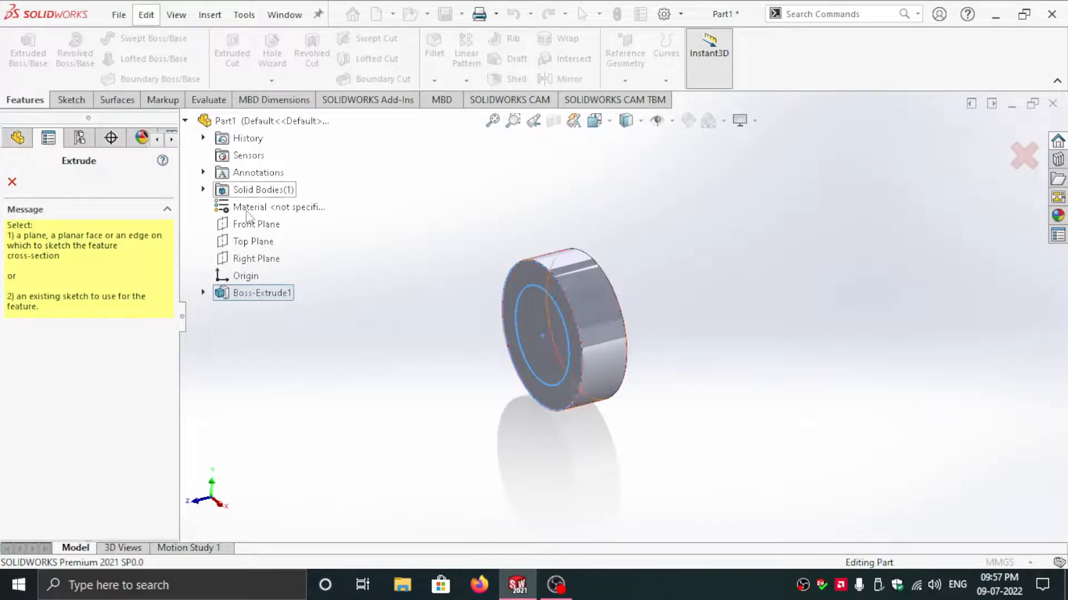
left_click(204, 293)
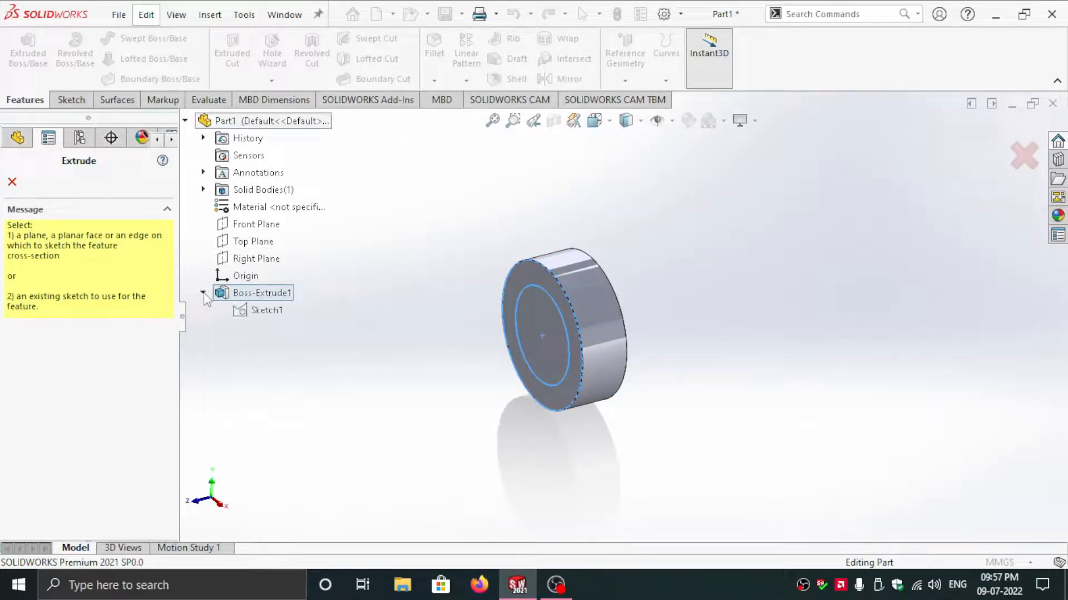
left_click(269, 309)
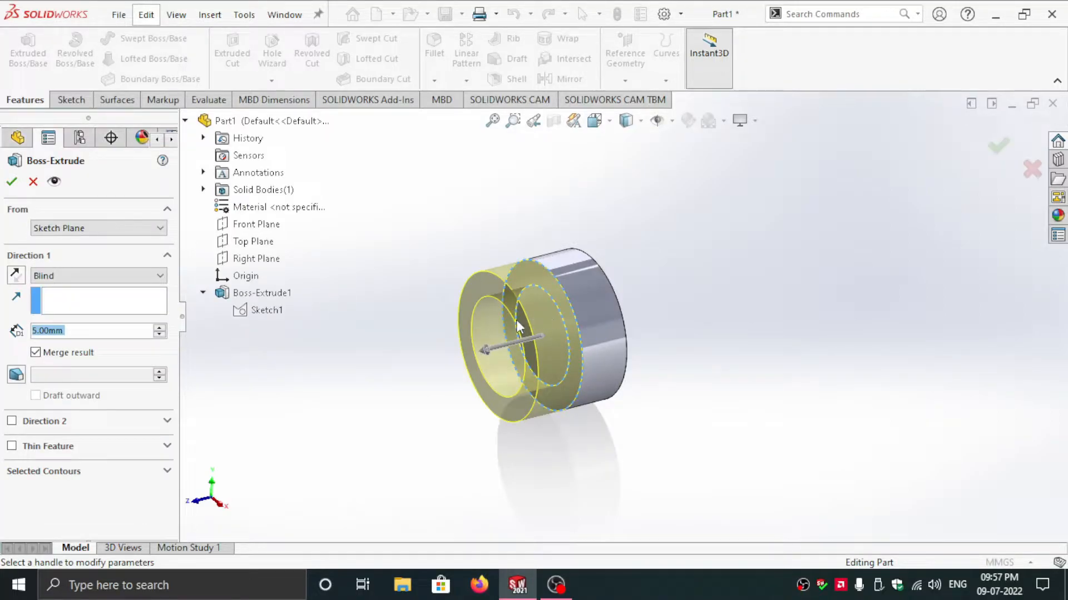
- Clear the extrusion's selected contours and choose only the inner circle region
left_click(67, 471)
left_click(61, 490)
right_click(96, 490)
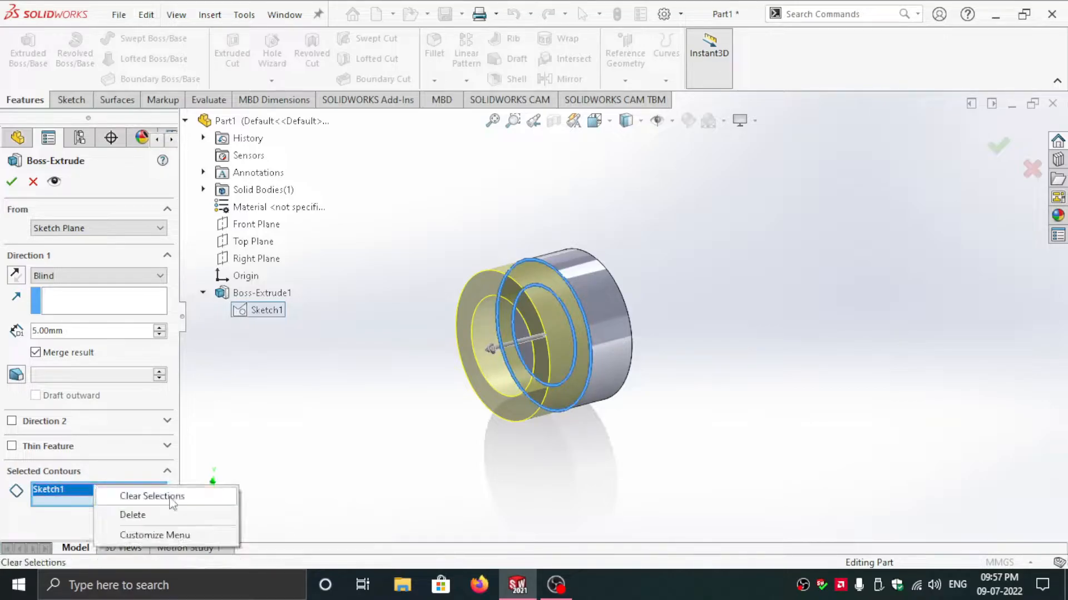
left_click(179, 498)
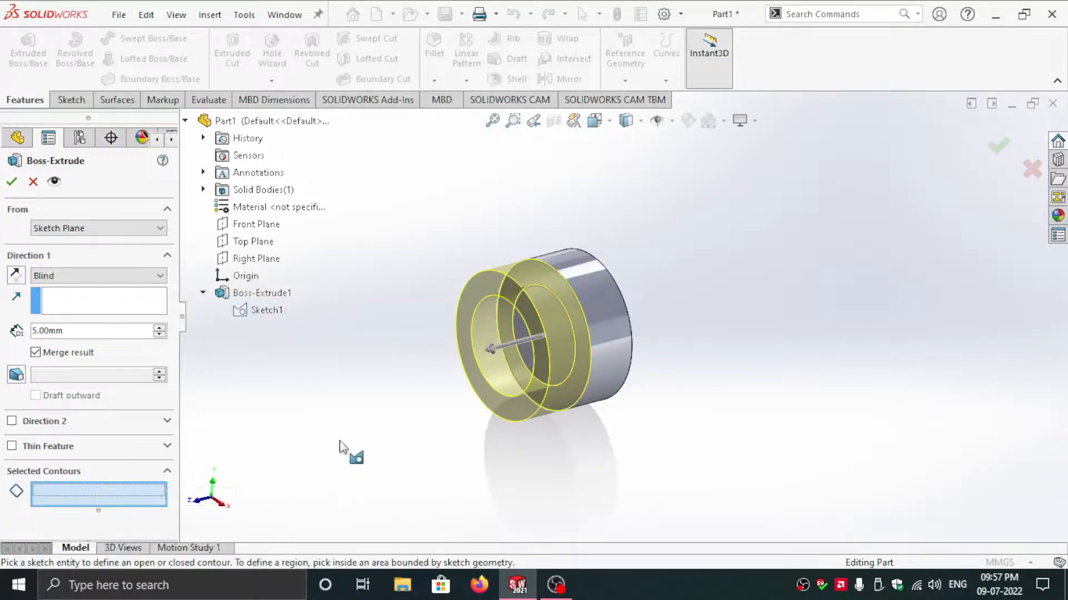
middle_click_drag(340, 453, 365, 415)
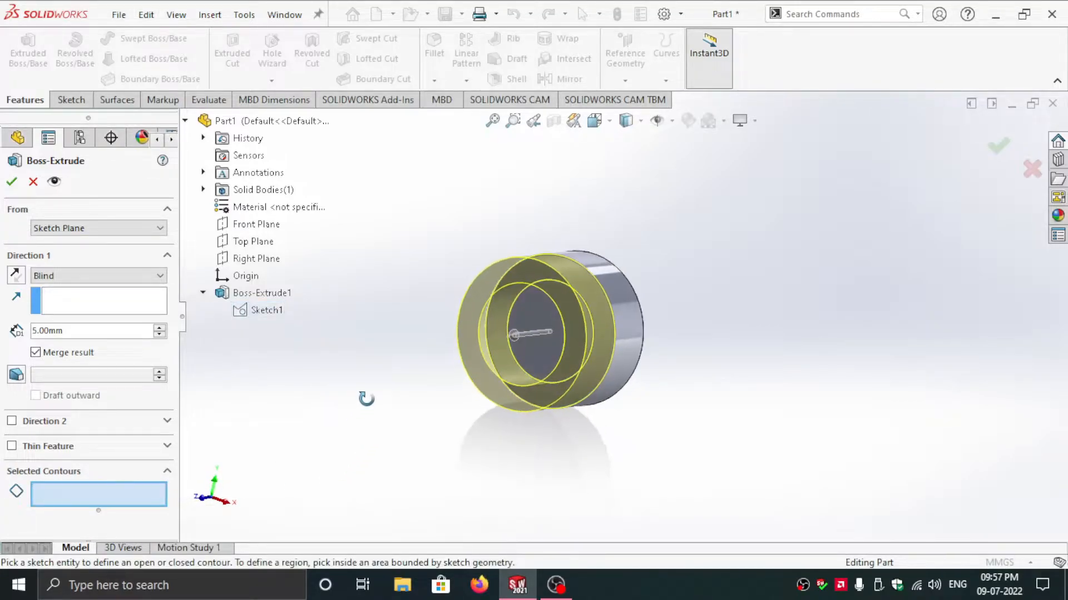
left_click(539, 356)
- Set the blind depth to 0.5 mm, reverse the direction so the boss projects outward from the disc, and finish the extrusion
middle_click_drag(542, 354, 571, 336)
scroll(571, 335, "down", 5)
left_click(418, 376)
left_click_drag(418, 374, 540, 339)
type("0.5")
key("Return")
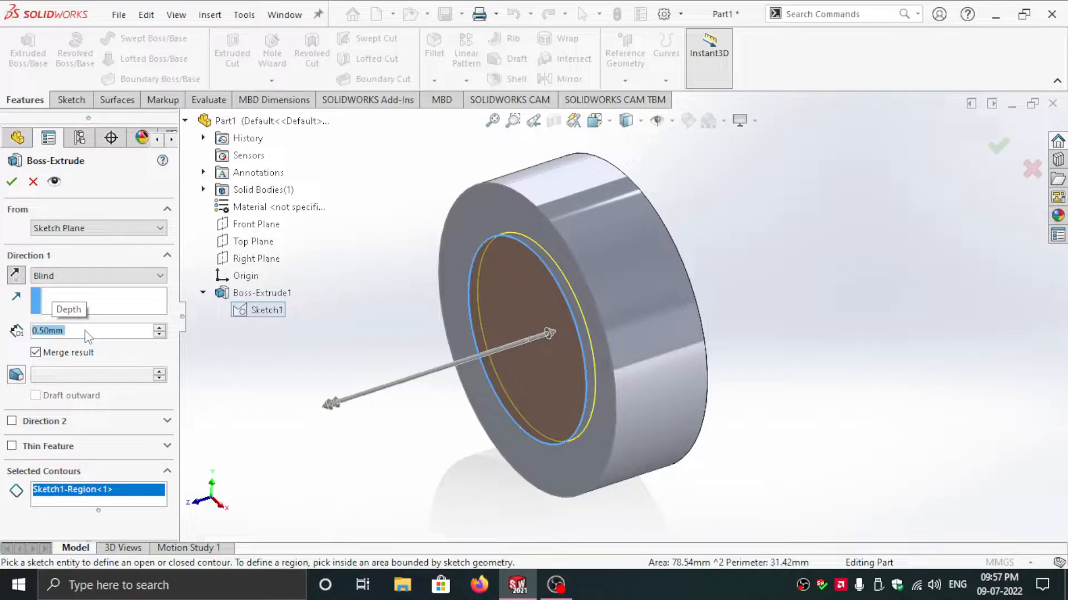
left_click(16, 276)
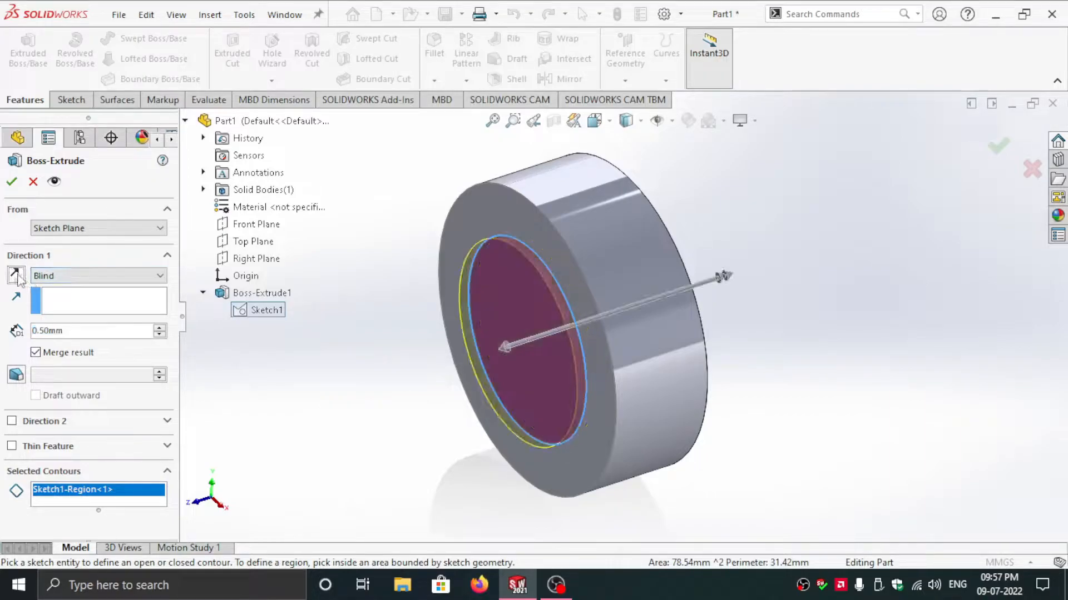
left_click(10, 183)
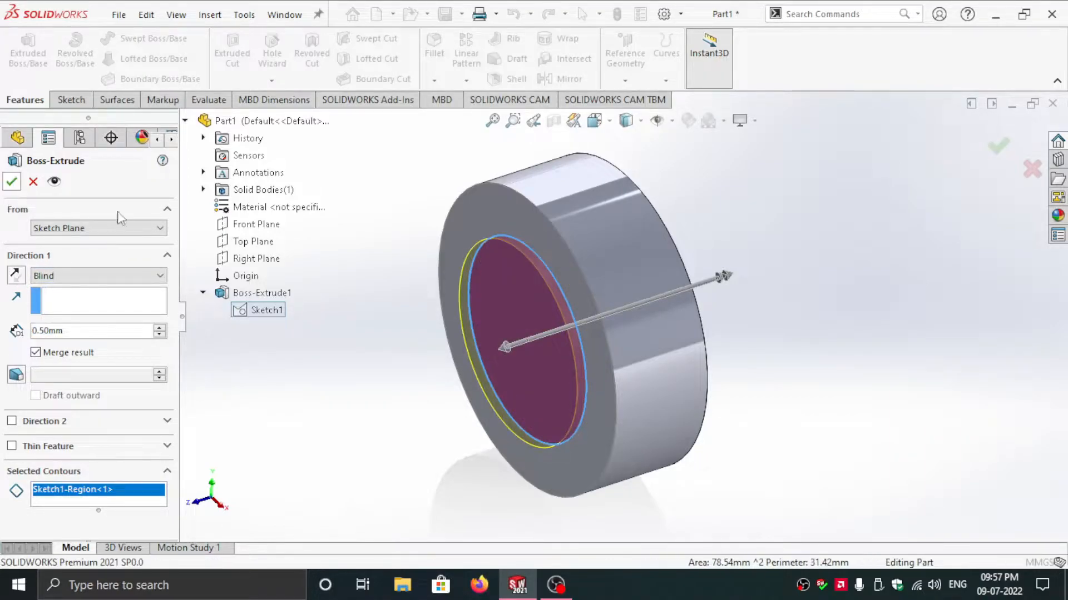
- Open a sketch on the ring-shaped face around the raised boss and convert the face's outer edge into a sketch circle
middle_click_drag(730, 294, 724, 262)
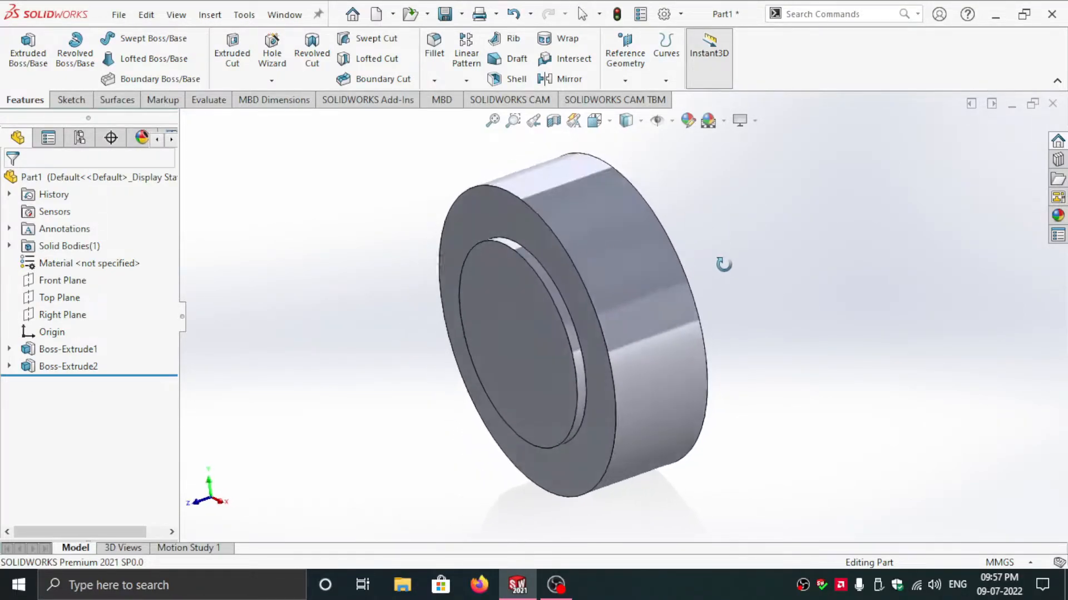
scroll(726, 267, "down", 2)
scroll(721, 275, "up", 4)
middle_click_drag(696, 296, 708, 259)
scroll(584, 292, "down", 2)
middle_click_drag(582, 289, 588, 254)
scroll(588, 254, "down", 2)
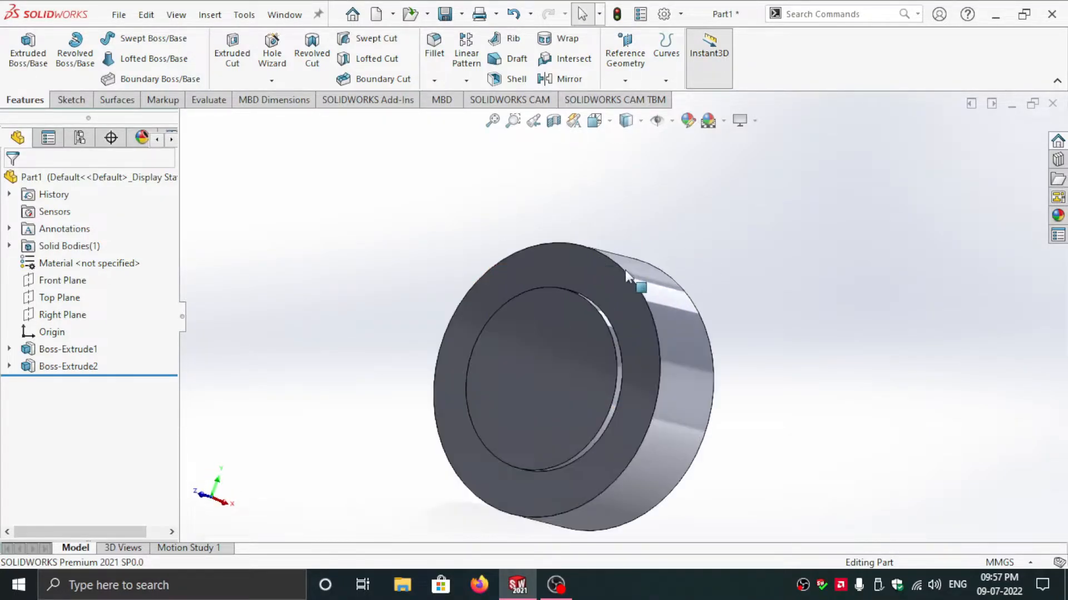
left_click(622, 282)
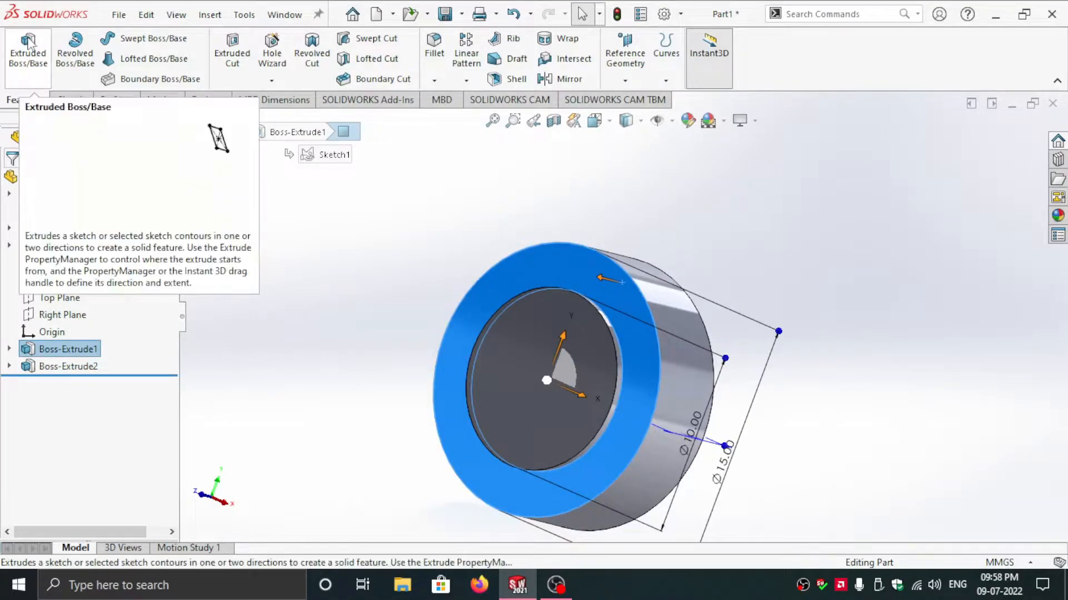
left_click(522, 266)
right_click(522, 265)
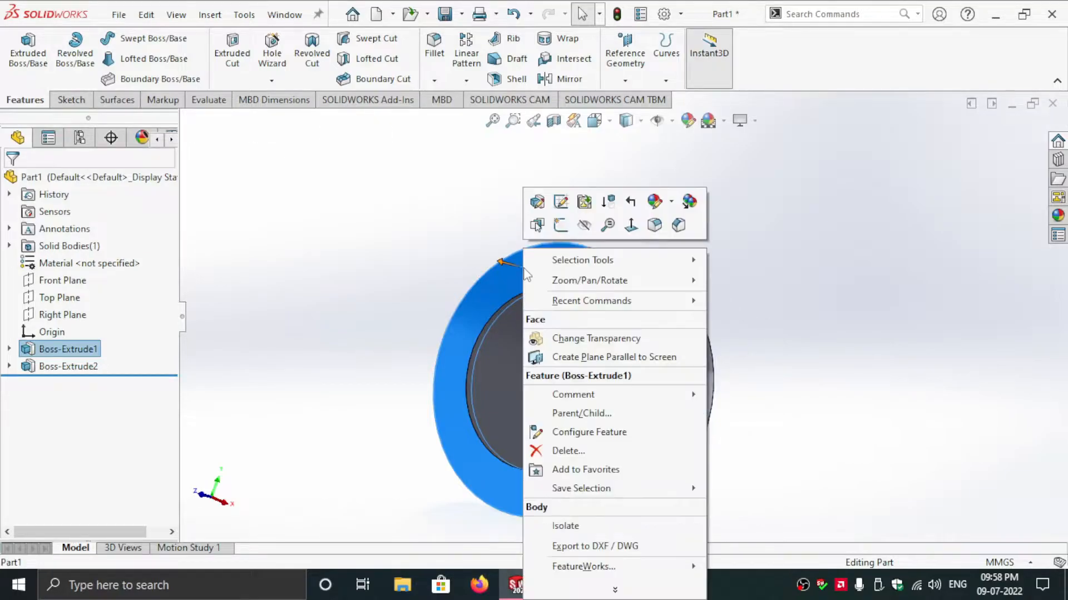
left_click(561, 225)
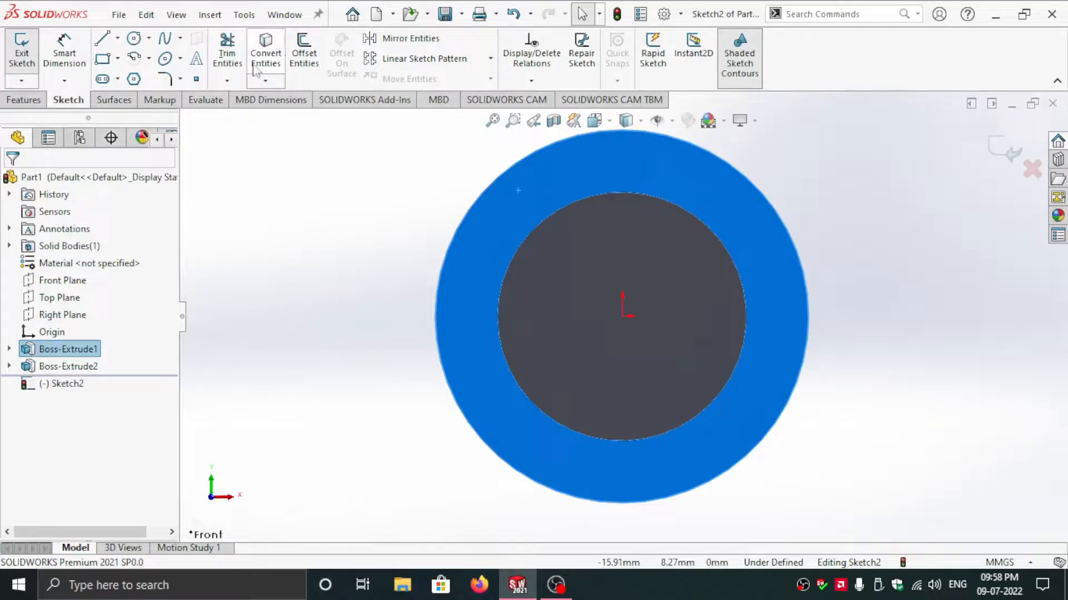
left_click(276, 71)
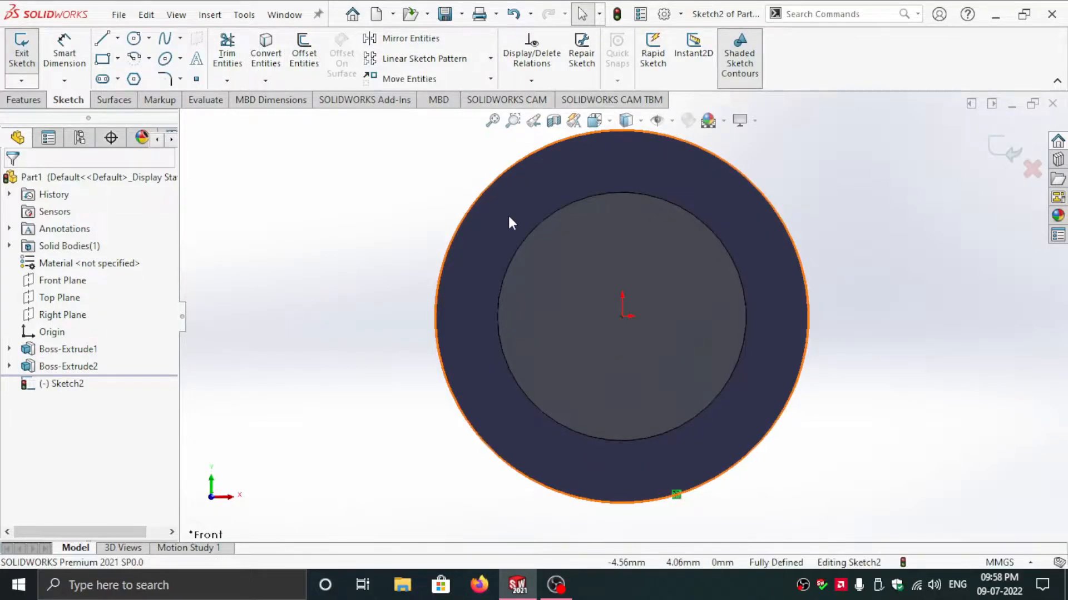
- Offset the converted outer circle inward by 0.5 mm using the reversed direction
left_click(303, 56)
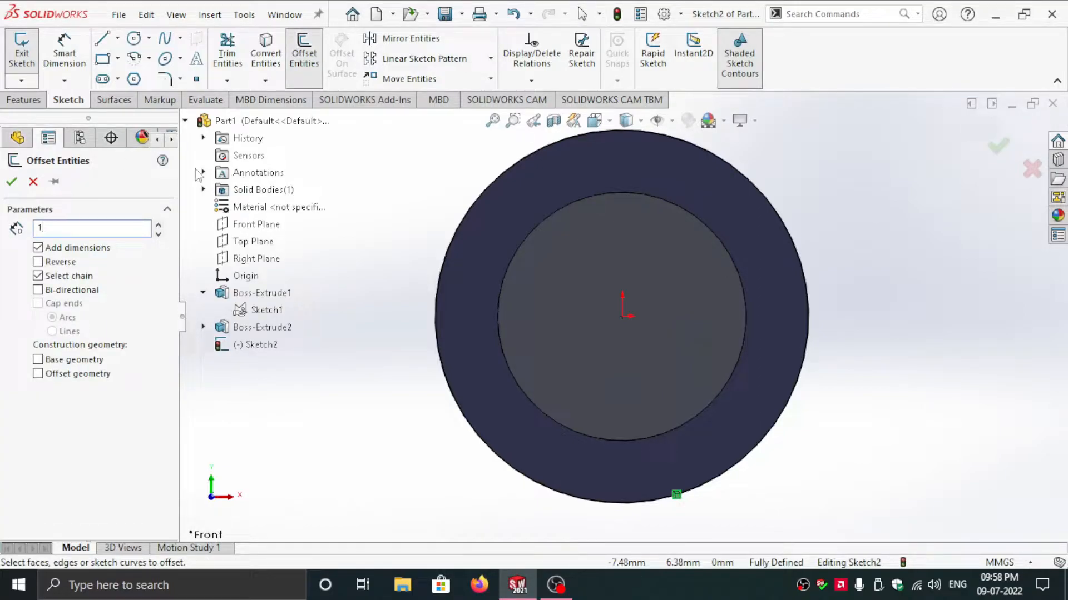
left_click(477, 204)
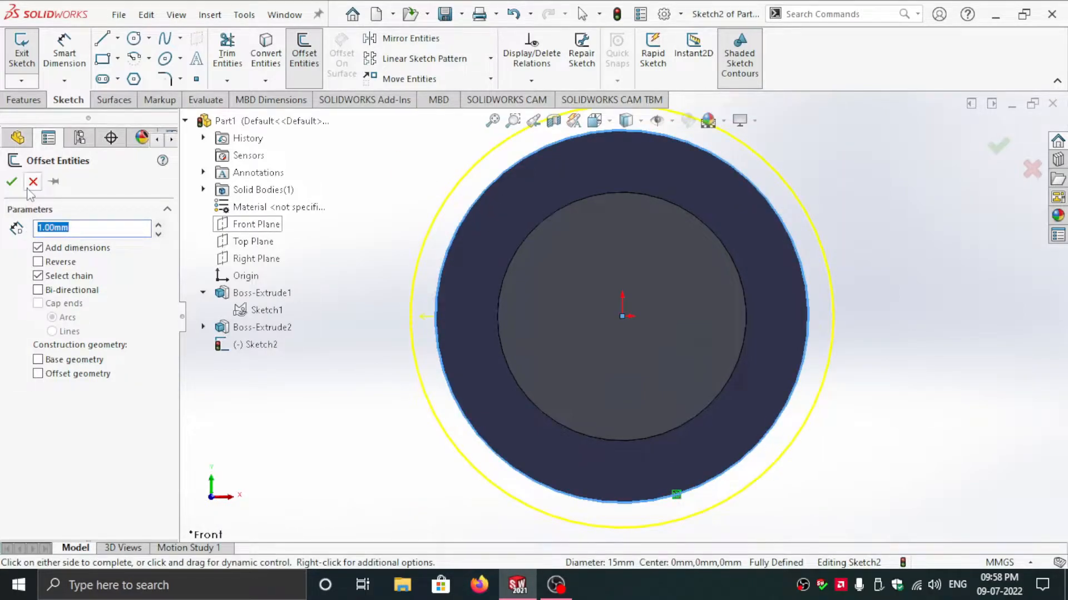
left_click(39, 264)
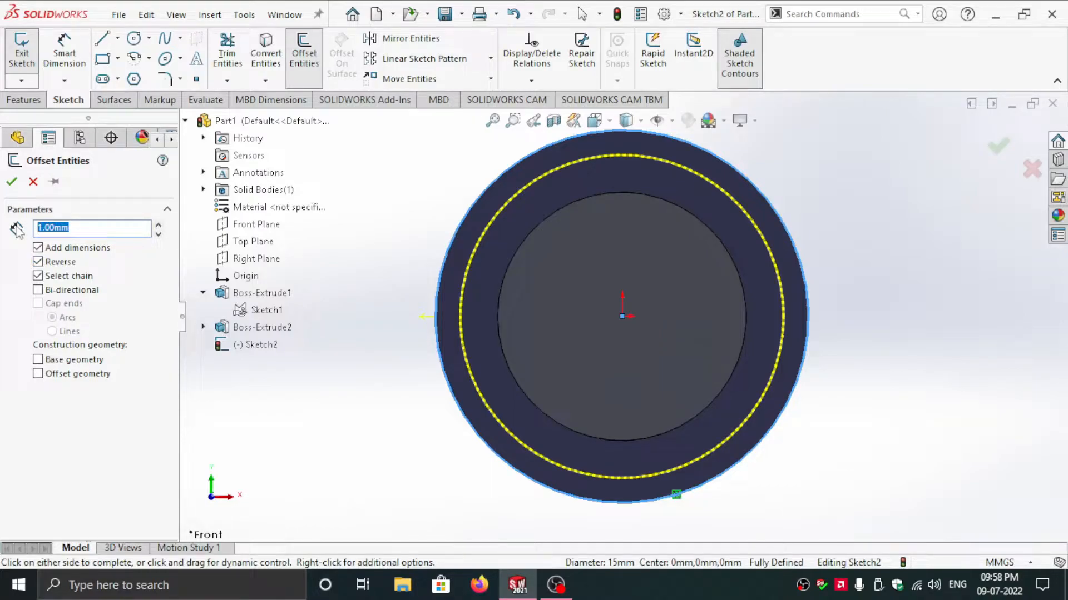
type("0")
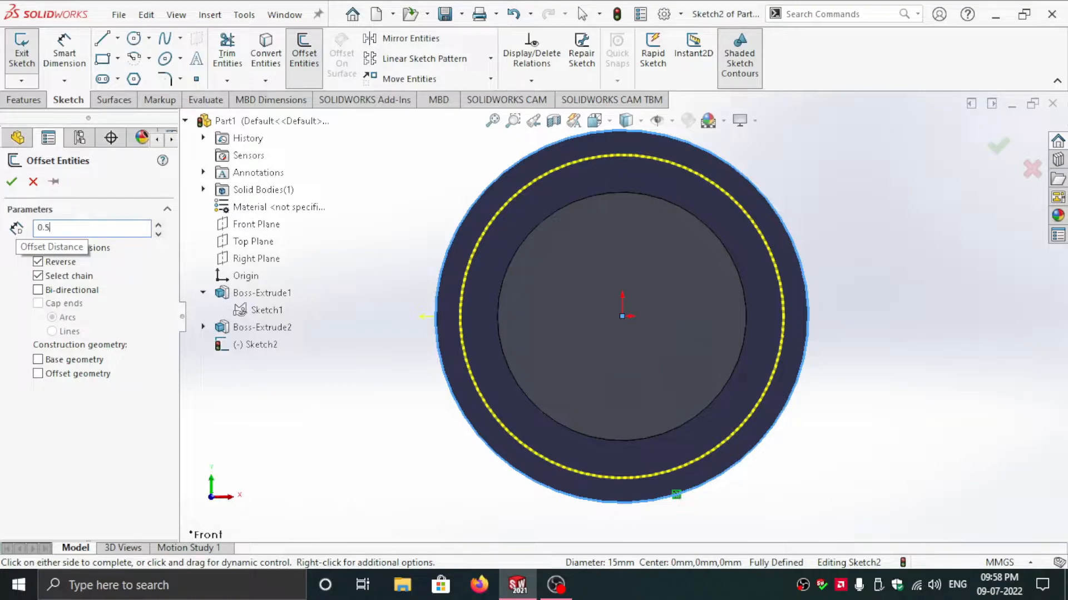
type(".5")
key("Return")
left_click(645, 498)
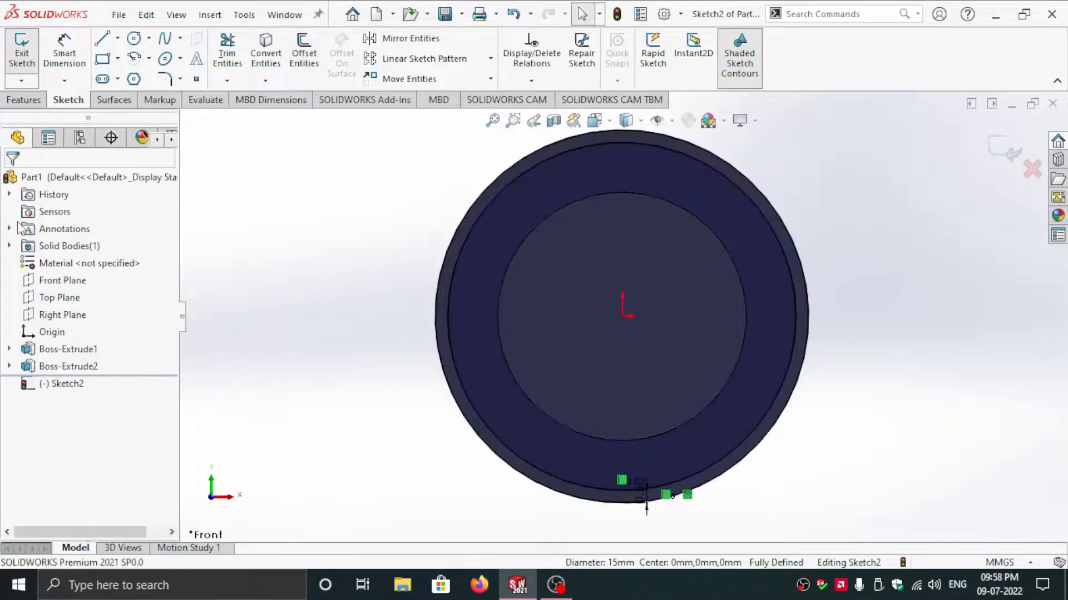
- Extrude the thin outer ring Up To Surface, ending at the front face of the raised central boss
mouse_move(621, 222)
middle_mouse_down()
mouse_move(574, 274)
mouse_move(562, 317)
mouse_move(544, 294)
mouse_move(611, 295)
middle_mouse_up()
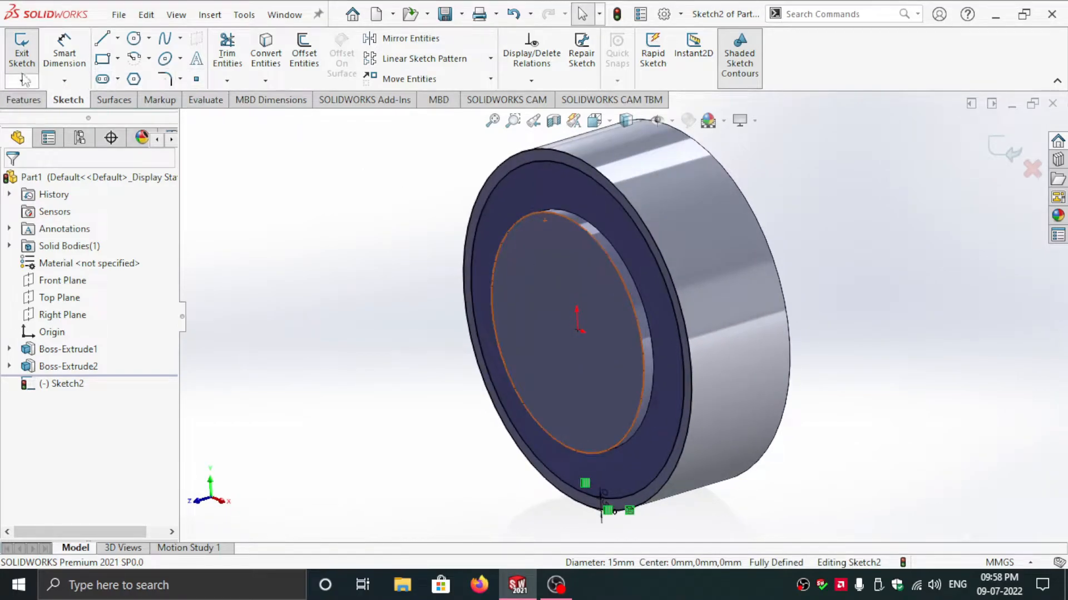
left_click(23, 101)
left_click(28, 53)
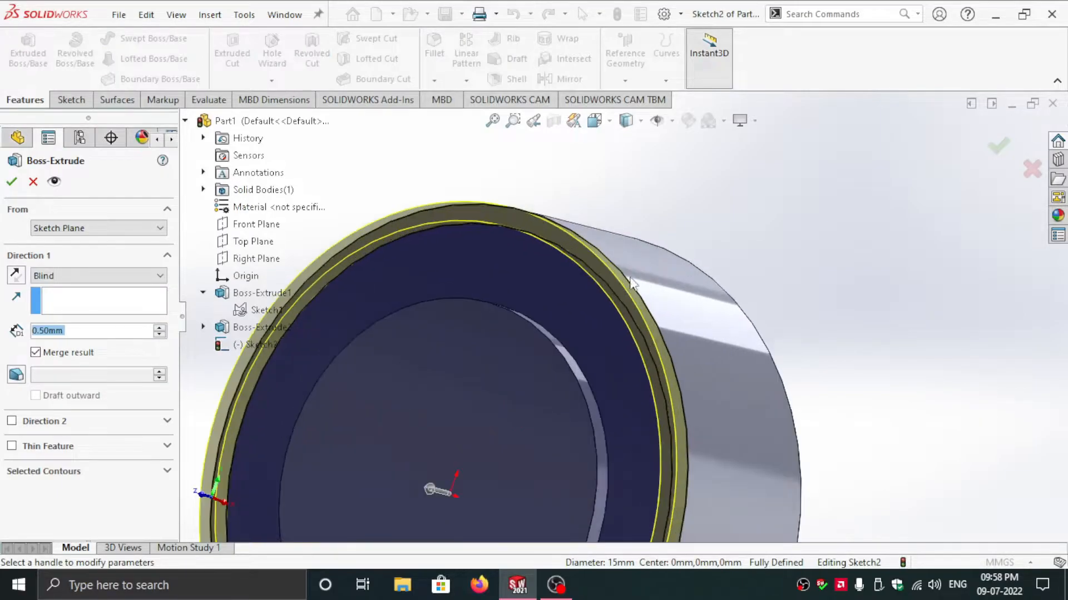
left_click(77, 277)
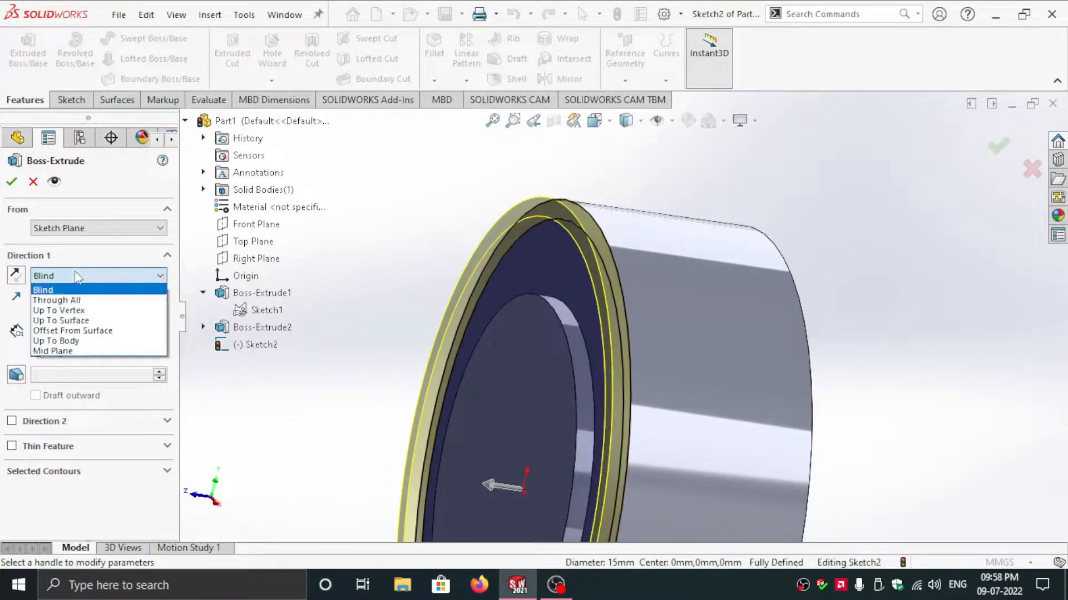
left_click(88, 321)
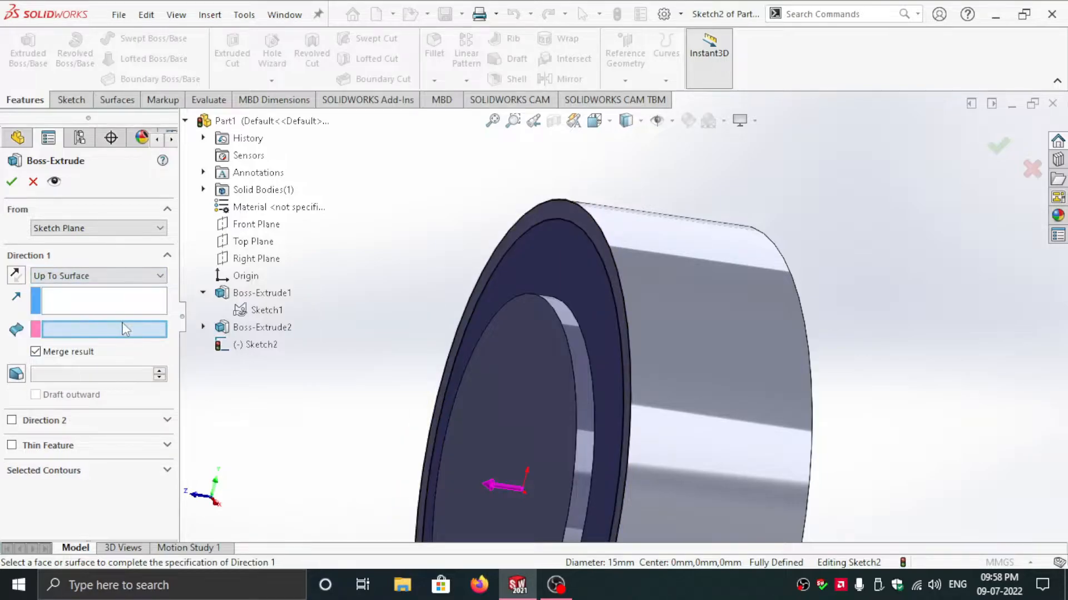
left_click(512, 395)
scroll(556, 359, "down", 3)
scroll(556, 358, "up", 5)
middle_click_drag(556, 359, 591, 414)
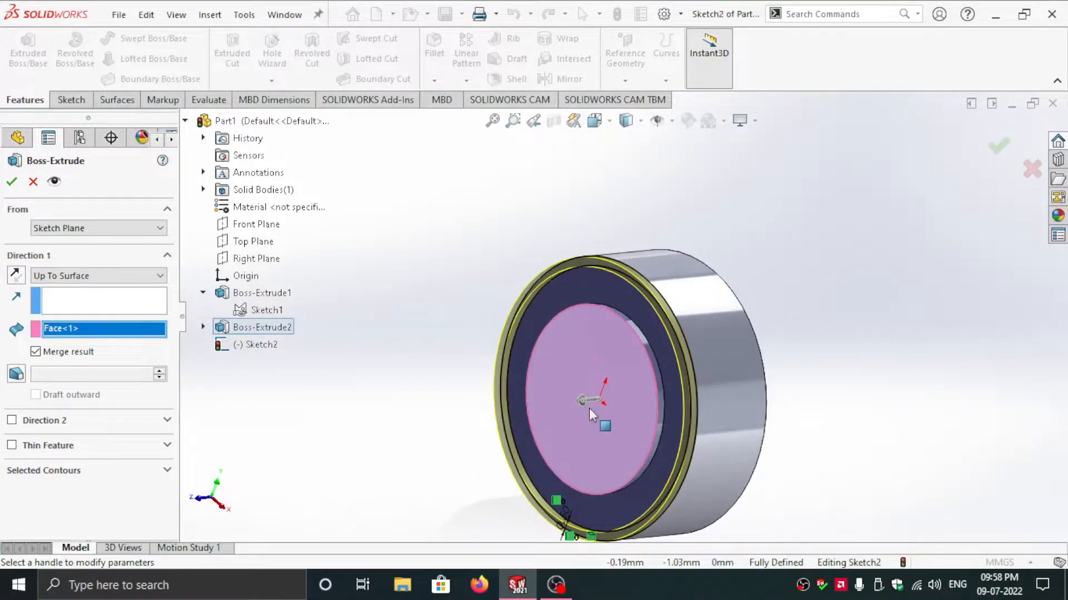
left_click(12, 182)
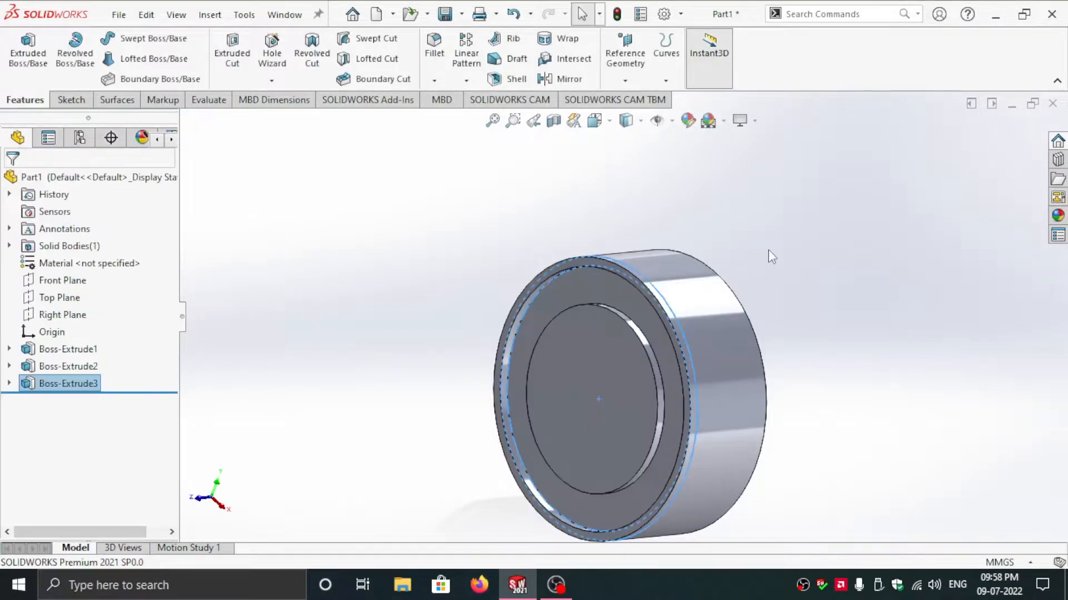
- Fillet the circular edge where the outer rim's inner wall meets the recessed ring face with a 0.5 mm radius
middle_click_drag(766, 258, 724, 289)
scroll(589, 436, "up", 3)
scroll(599, 436, "down", 3)
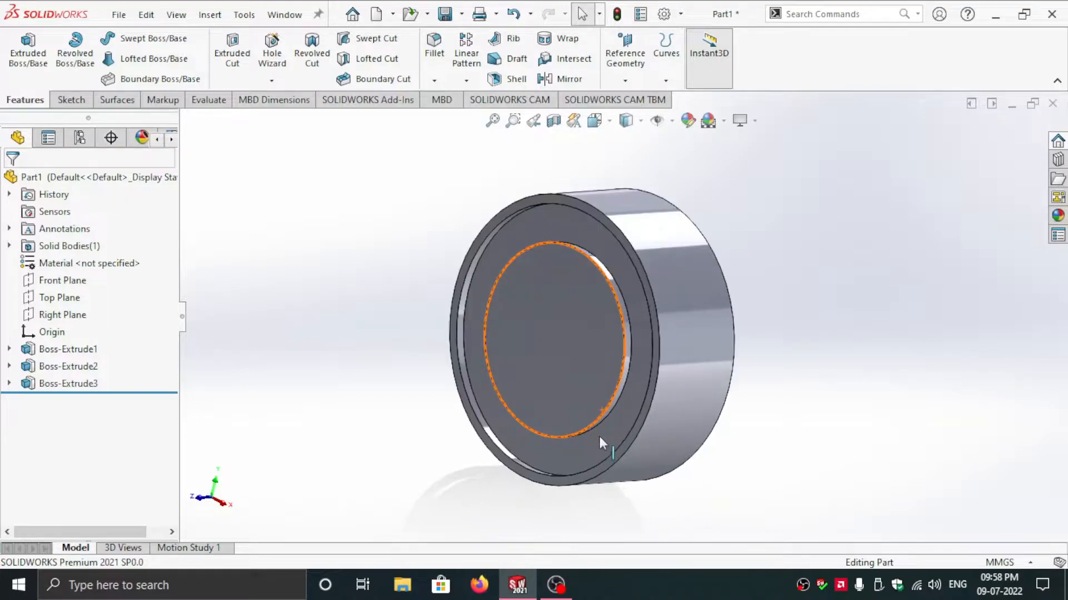
left_click(437, 63)
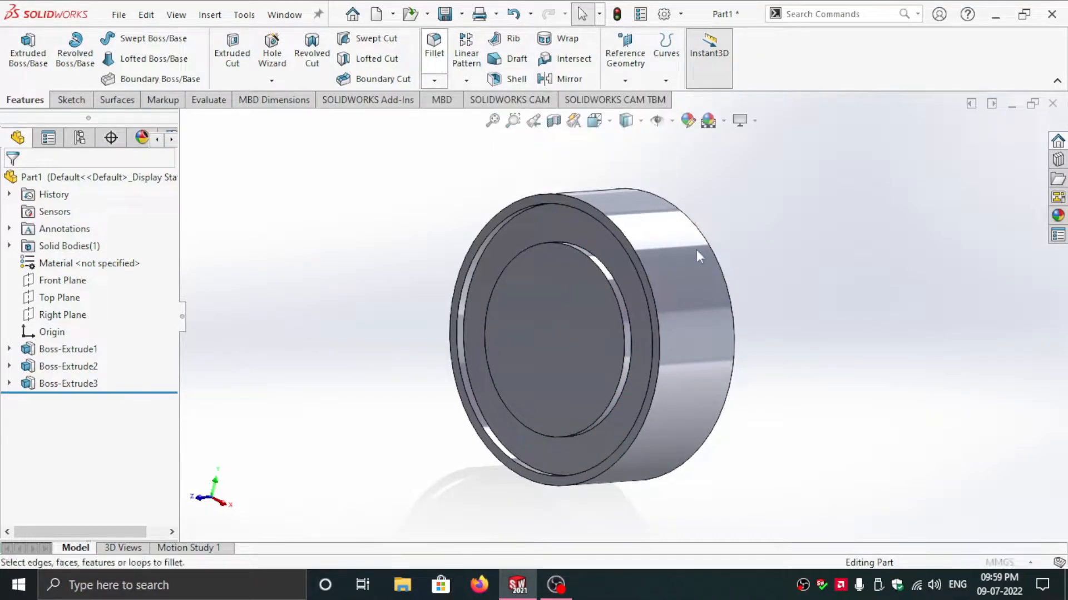
scroll(547, 234, "down", 5)
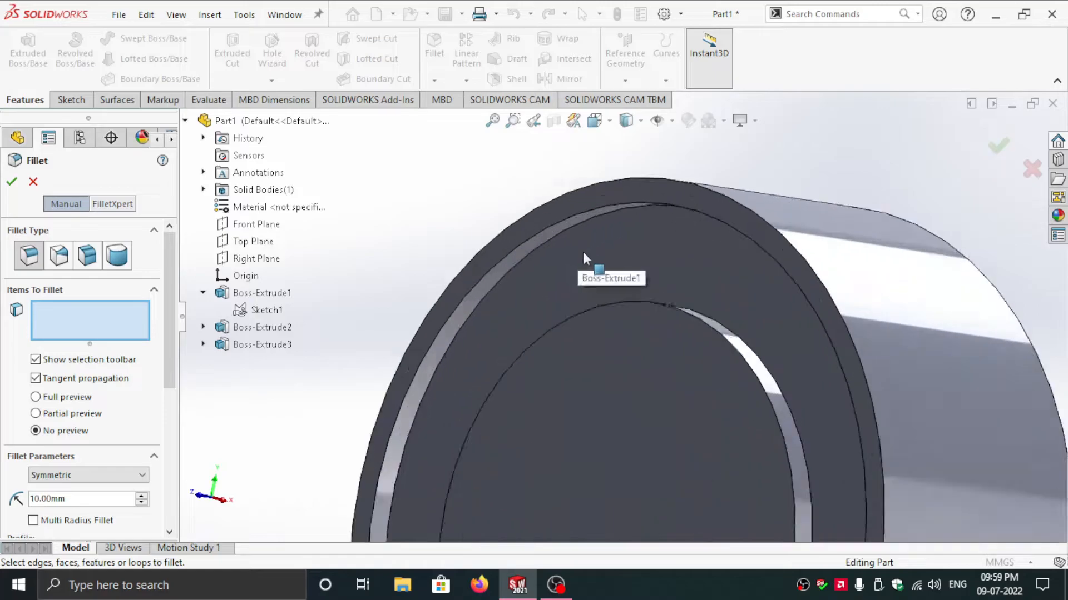
left_click(535, 251)
scroll(664, 252, "up", 3)
scroll(664, 255, "up", 3)
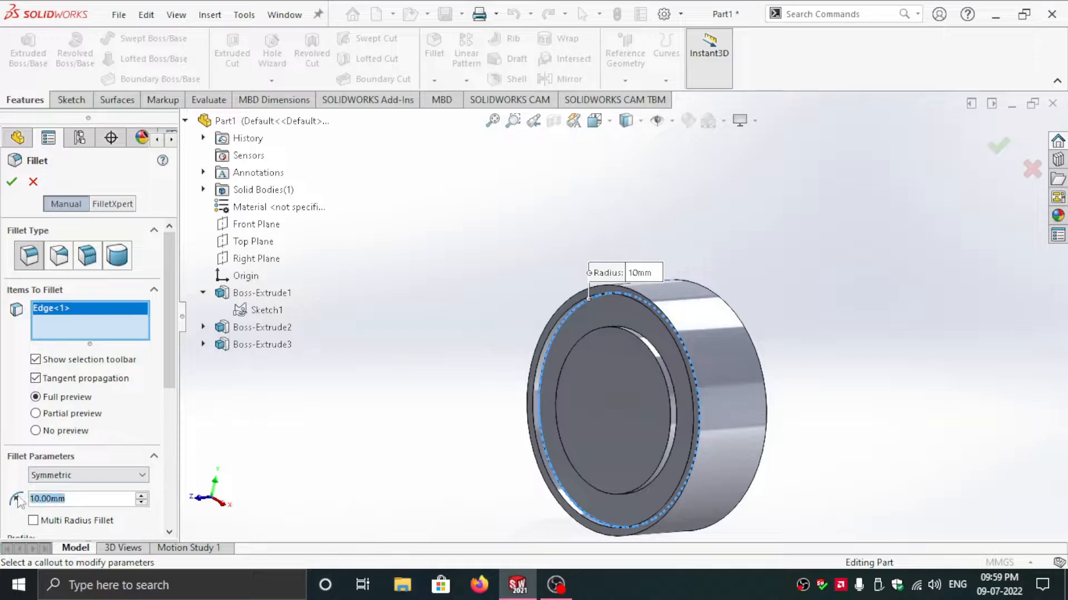
type("0.5")
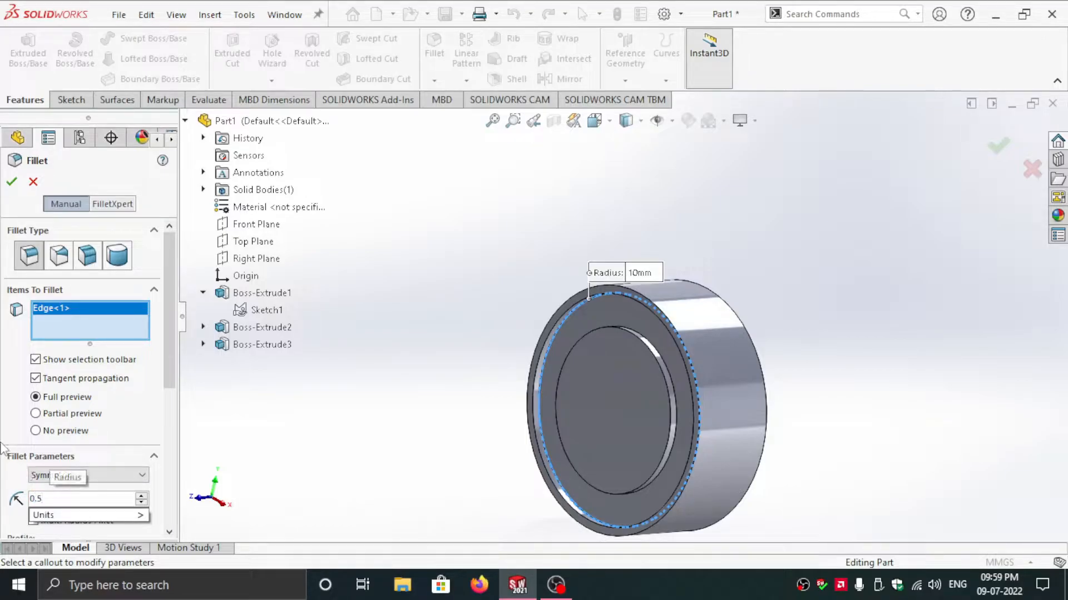
key("Return")
mouse_move(587, 399)
middle_mouse_down()
mouse_move(615, 330)
mouse_move(615, 396)
mouse_move(600, 409)
middle_mouse_up()
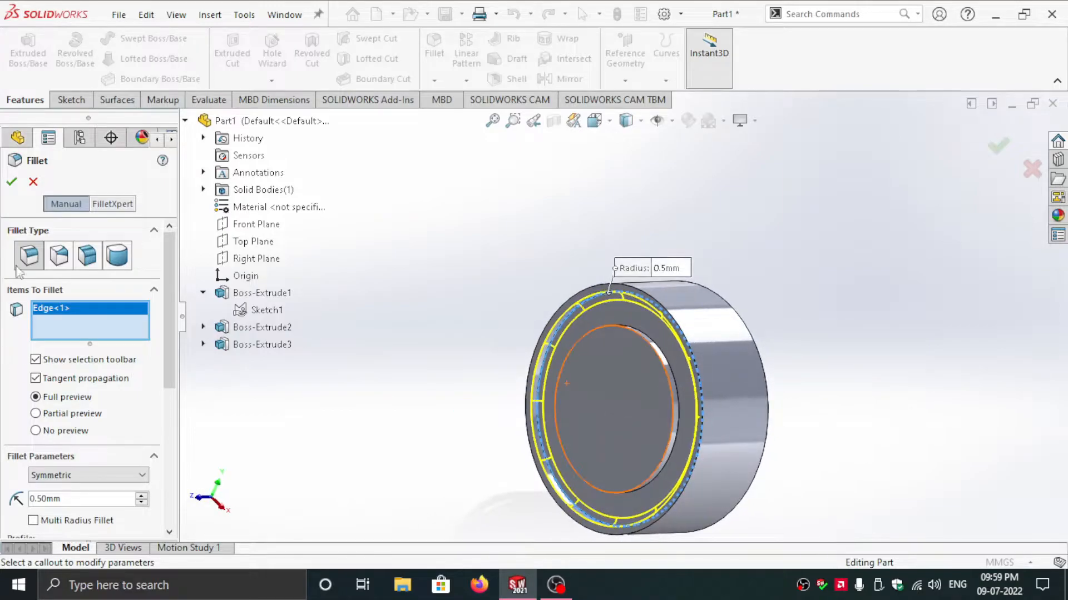
left_click(9, 181)
mouse_move(739, 288)
middle_mouse_down()
mouse_move(775, 241)
mouse_move(735, 300)
middle_mouse_up()
scroll(669, 362, "down", 3)
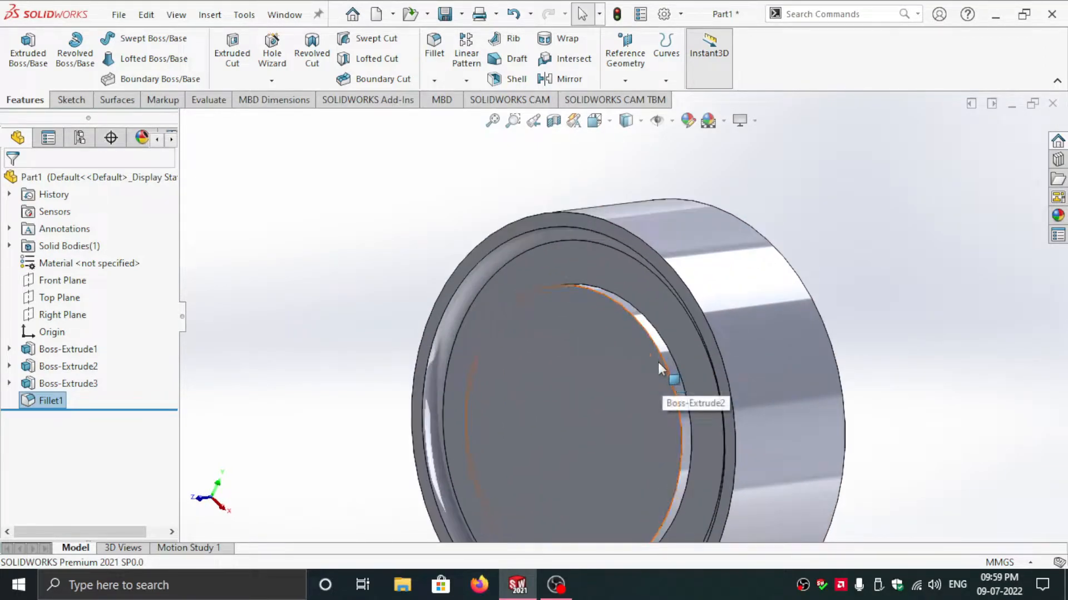
- Chamfer the circular front edge of the raised central boss at 0.5 mm and 45 degrees
left_click(434, 82)
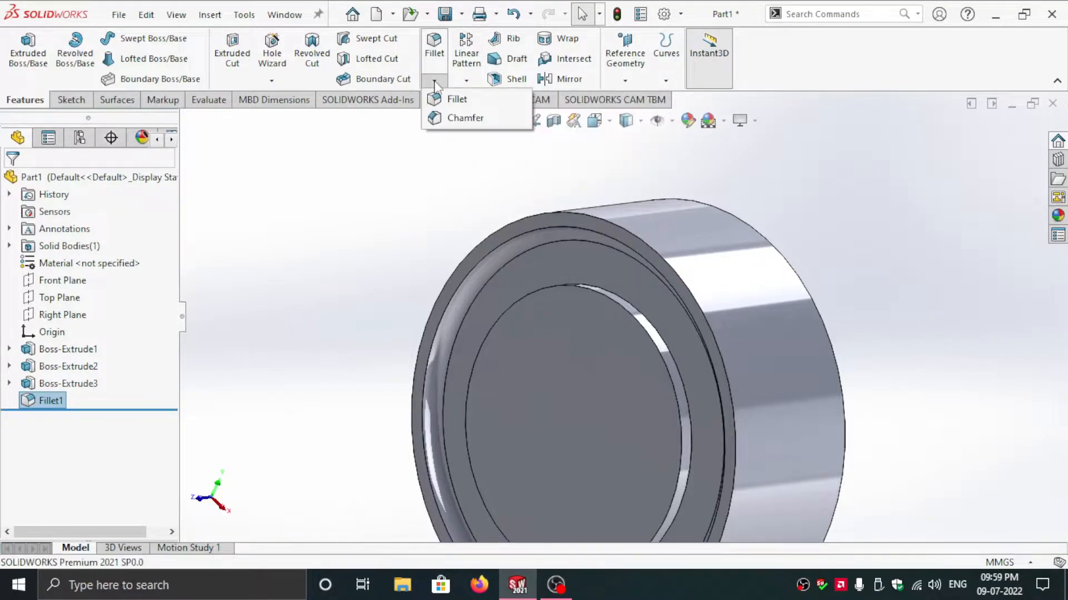
left_click(466, 117)
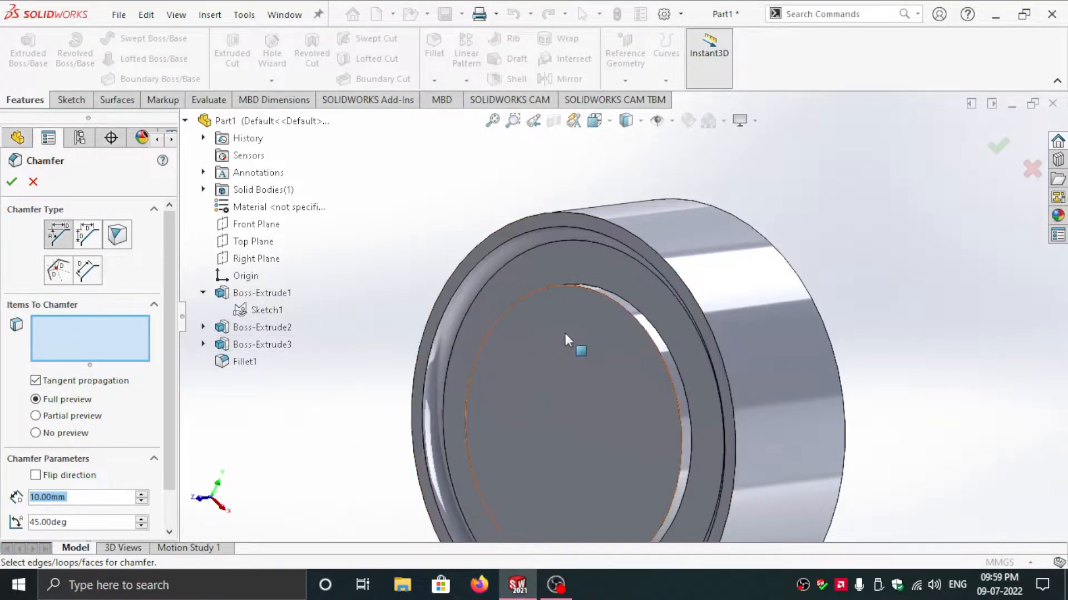
left_click(605, 295)
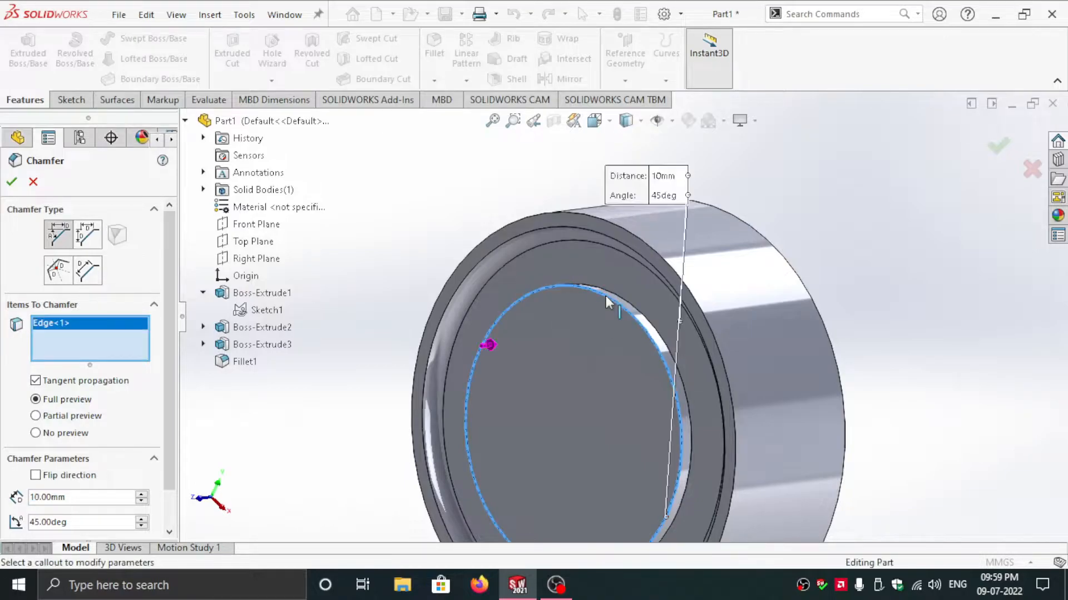
scroll(646, 312, "up", 3)
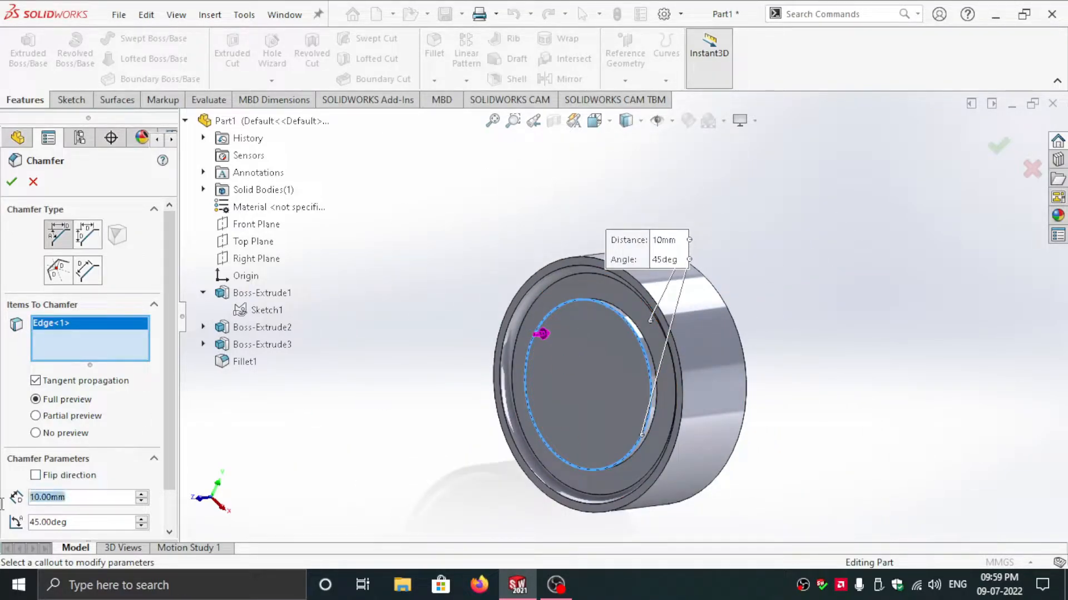
type("0.5")
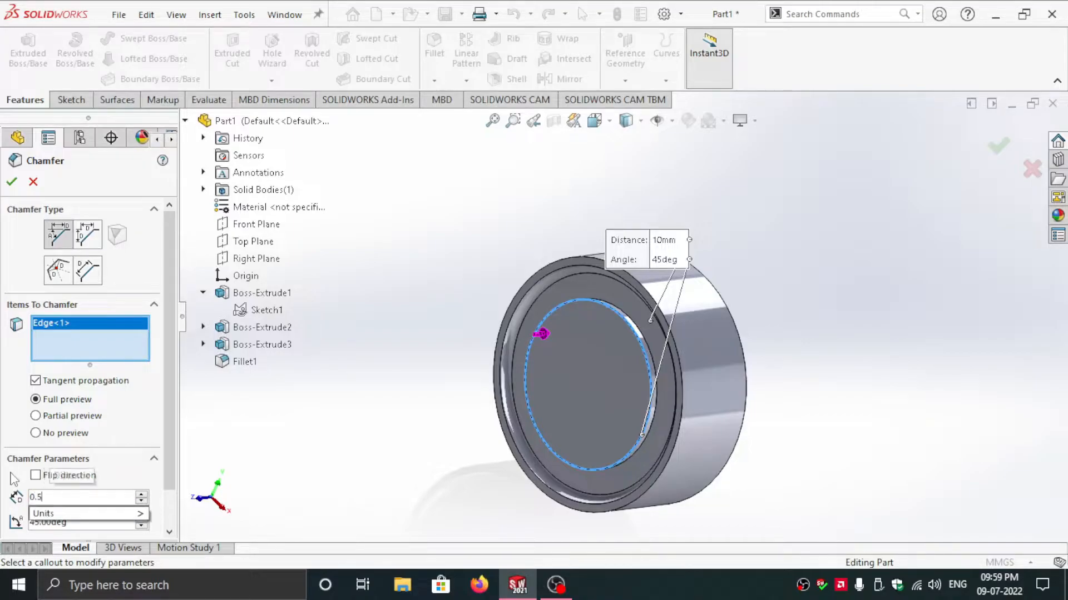
key("Return")
middle_click_drag(624, 353, 484, 344)
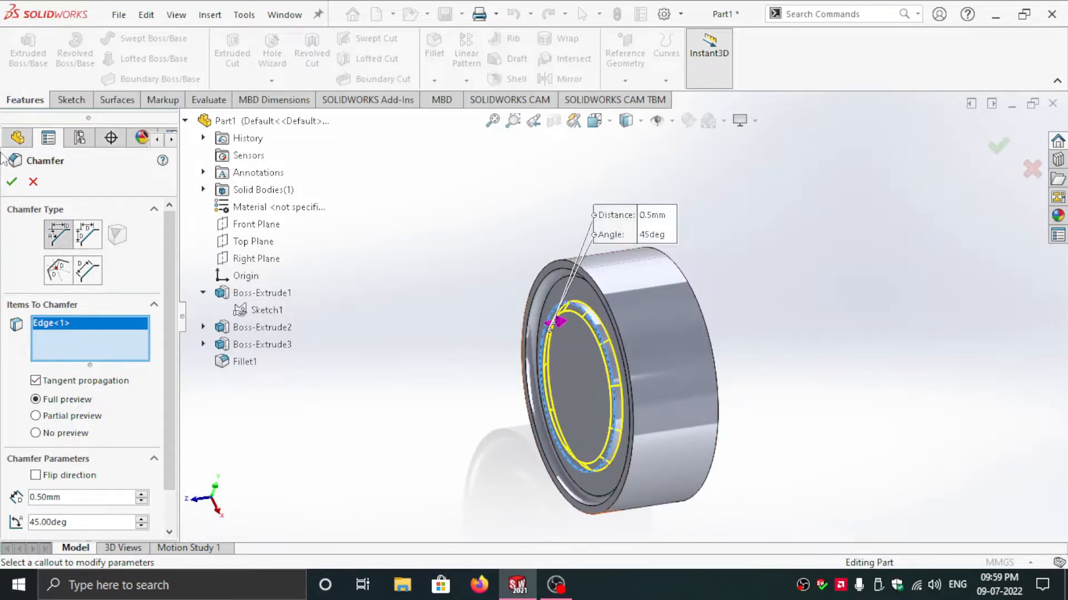
left_click(11, 183)
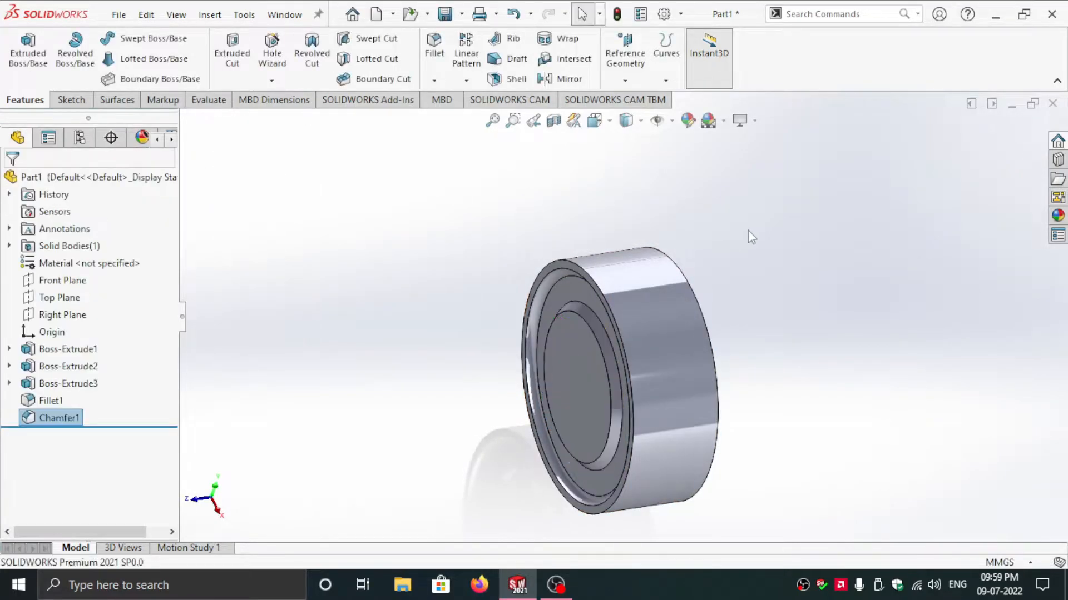
- Set up a Dome feature on the flat circular back face of the part with a distance of 2 mm
middle_click_drag(721, 255, 718, 321)
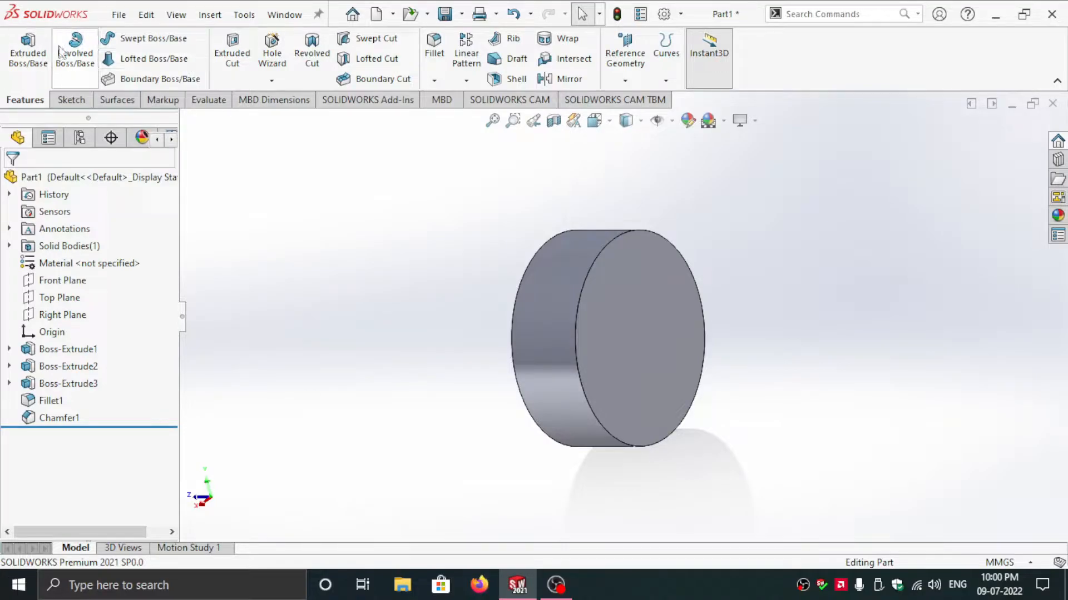
middle_click_drag(615, 302, 660, 374)
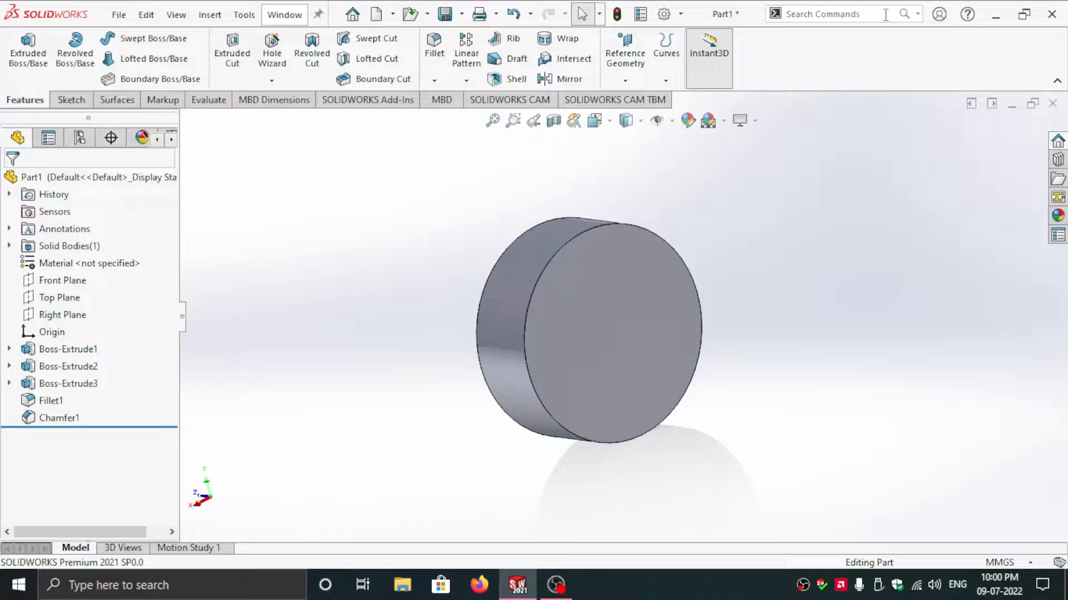
left_click(811, 12)
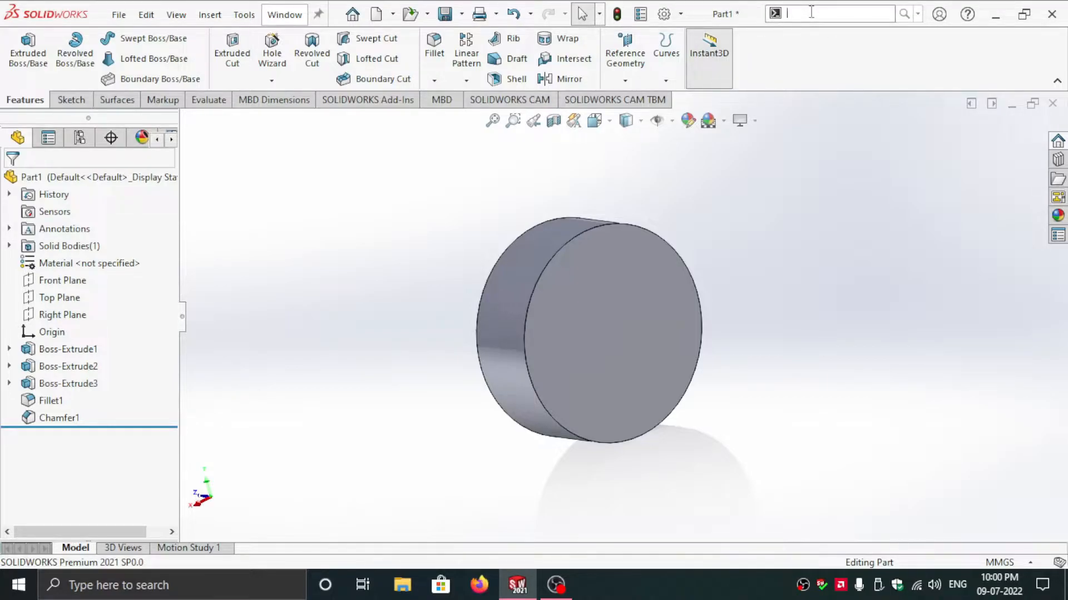
type("dome")
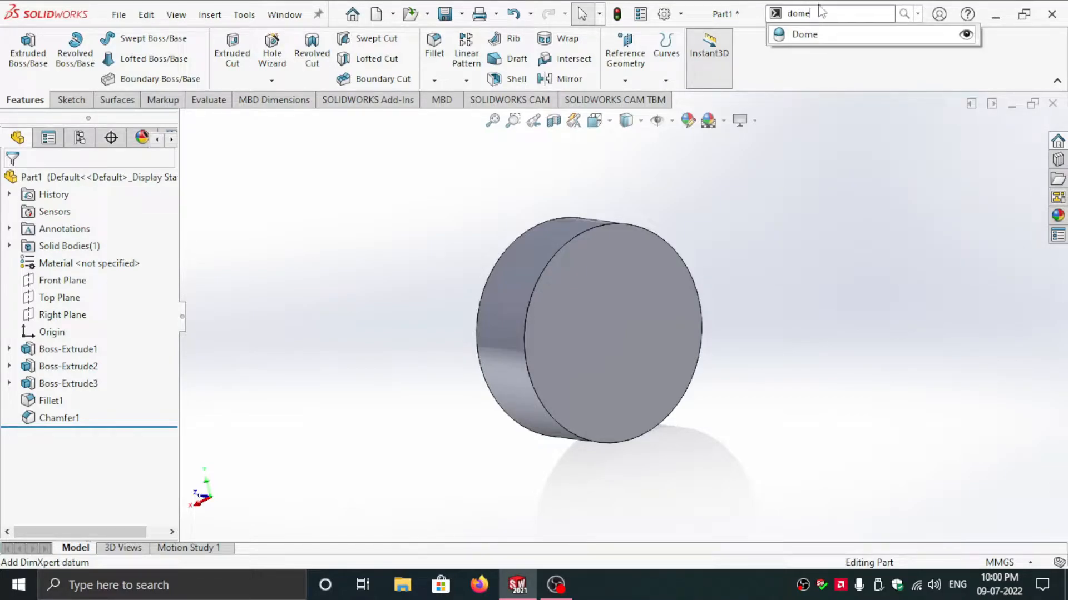
left_click(801, 34)
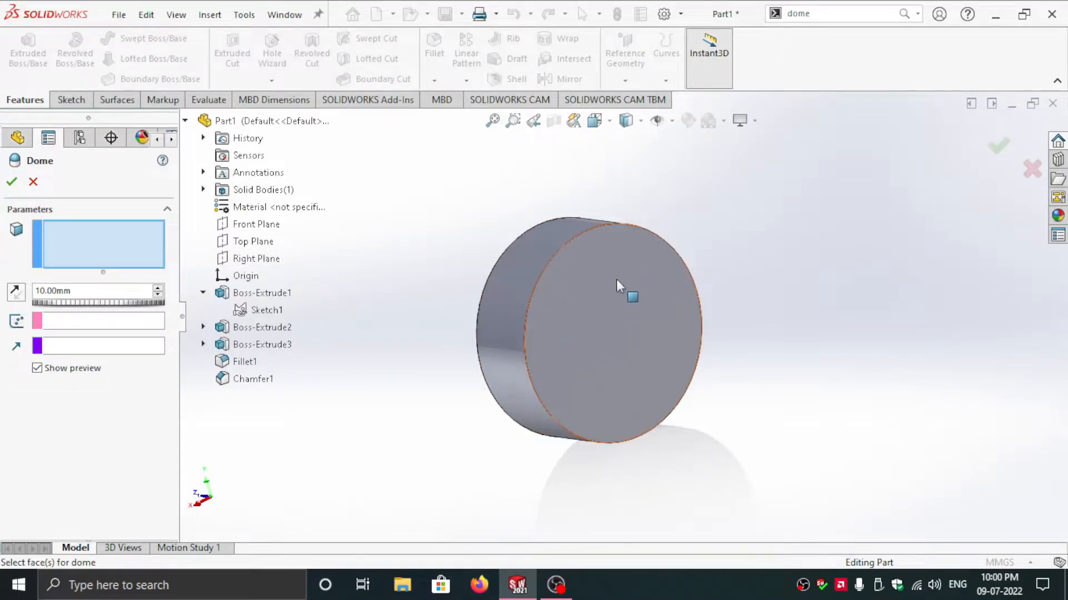
left_click(594, 303)
middle_click_drag(668, 302, 634, 253)
middle_click_drag(732, 285, 712, 229)
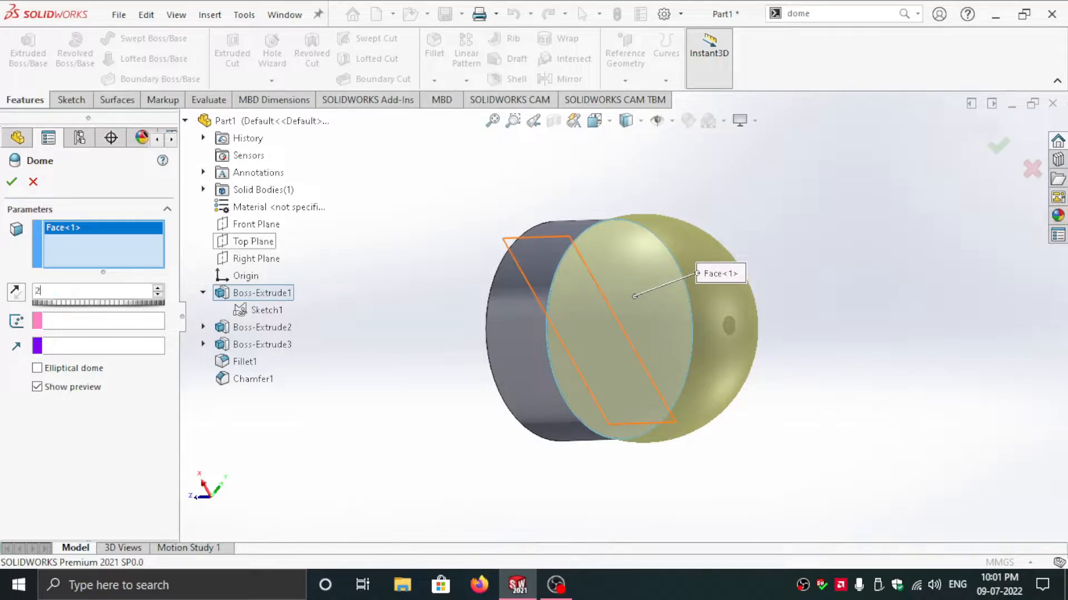
left_click(154, 461)
mouse_move(737, 348)
middle_mouse_down()
mouse_move(784, 255)
mouse_move(746, 337)
mouse_move(755, 360)
mouse_move(736, 358)
middle_mouse_up()
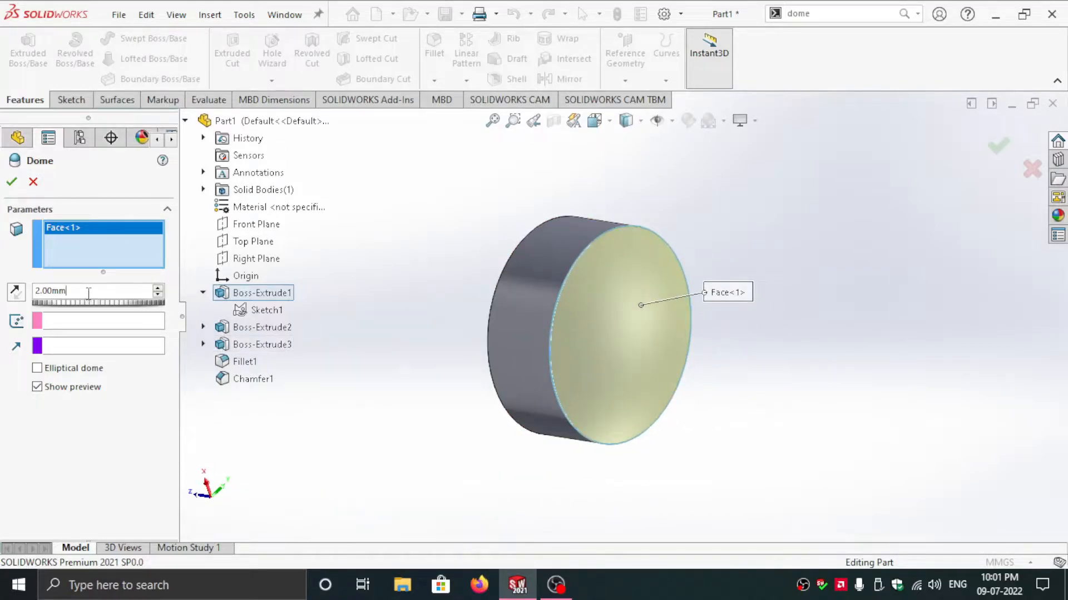
- Set the dome's distance to 3 mm and complete the feature
key("Return")
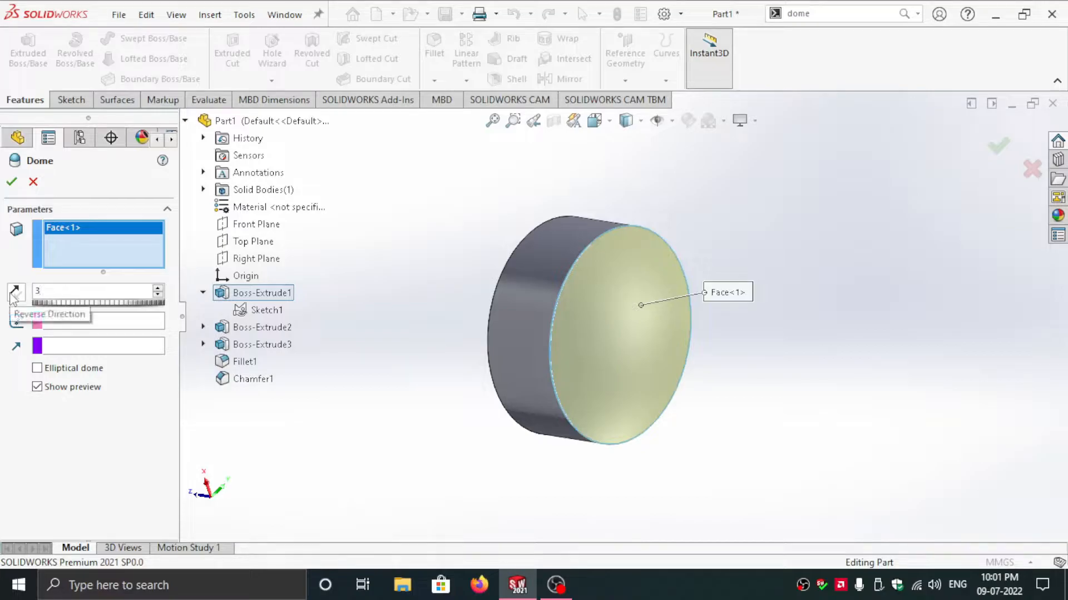
middle_click_drag(625, 278, 667, 222)
middle_click_drag(763, 281, 739, 312)
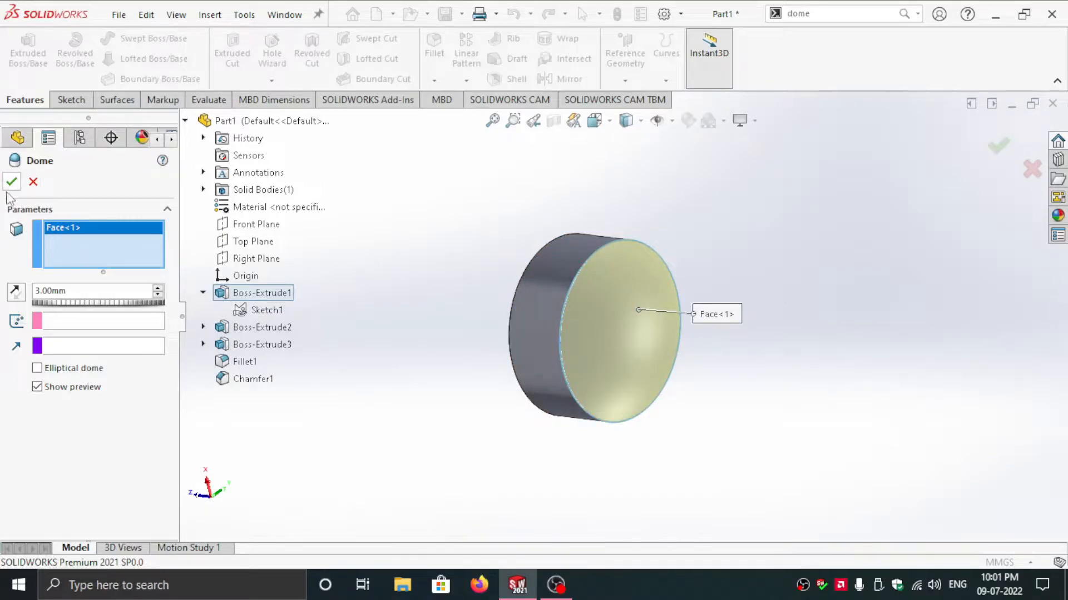
key("Return")
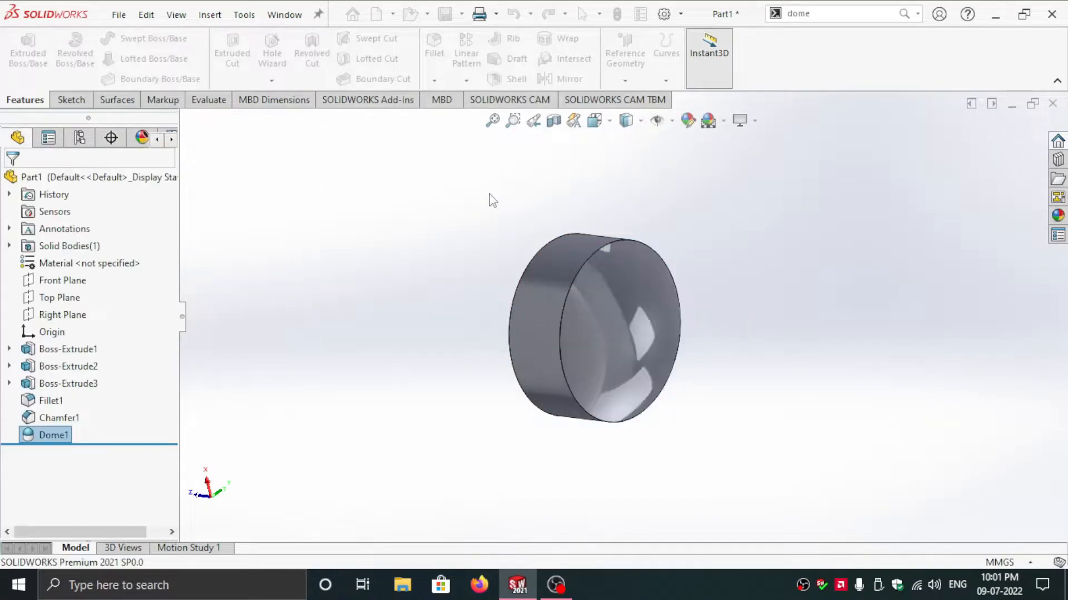
- Open a new sketch on the Top Plane
middle_click_drag(769, 189, 801, 382)
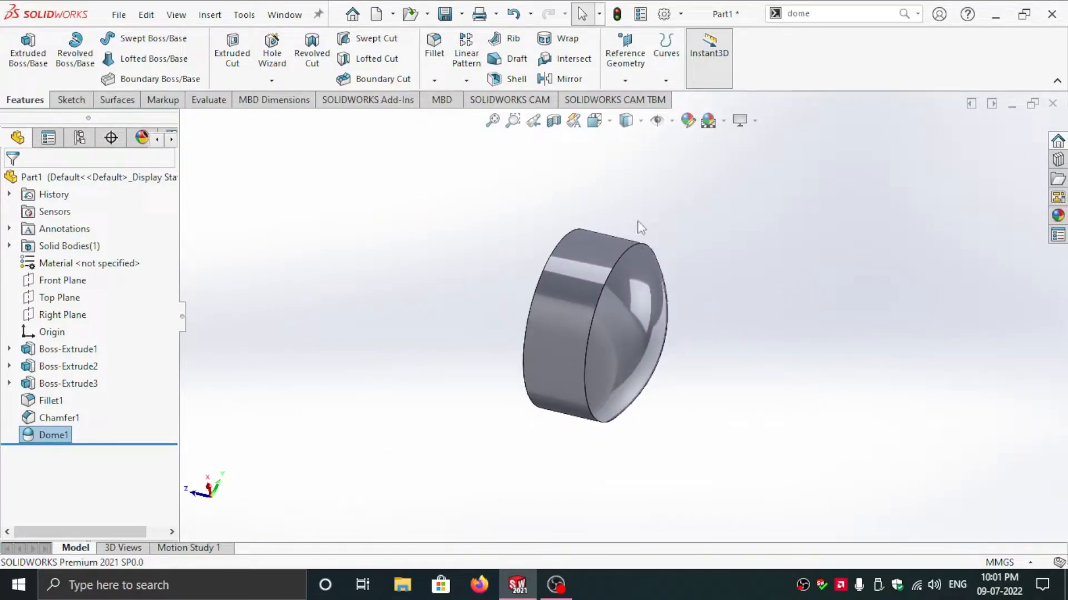
mouse_move(645, 228)
middle_mouse_down()
mouse_move(636, 217)
mouse_move(639, 225)
middle_mouse_up()
middle_click_drag(689, 318, 706, 395)
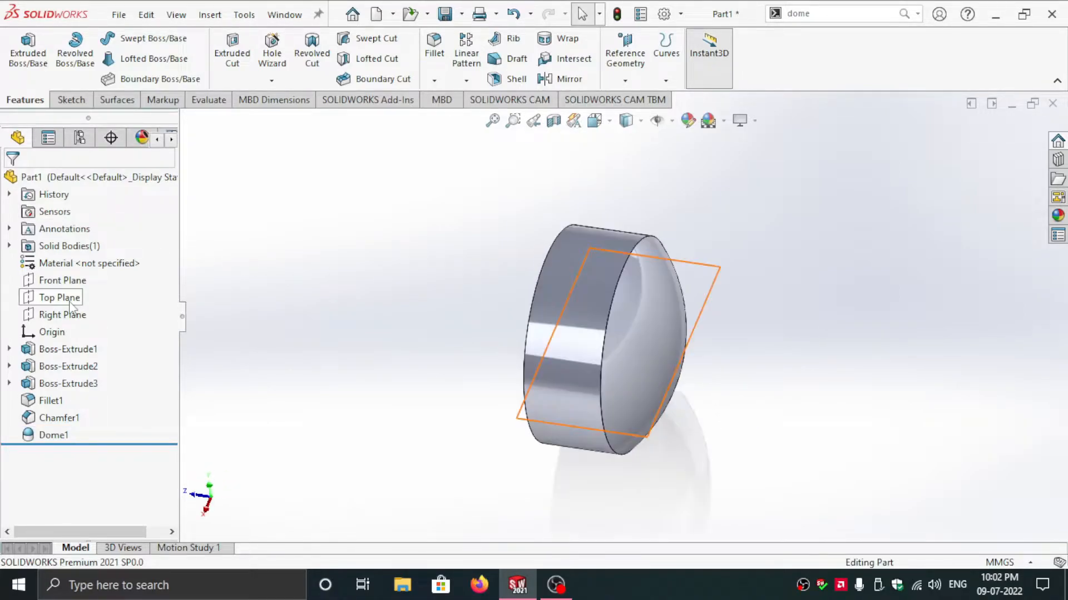
left_click(68, 298)
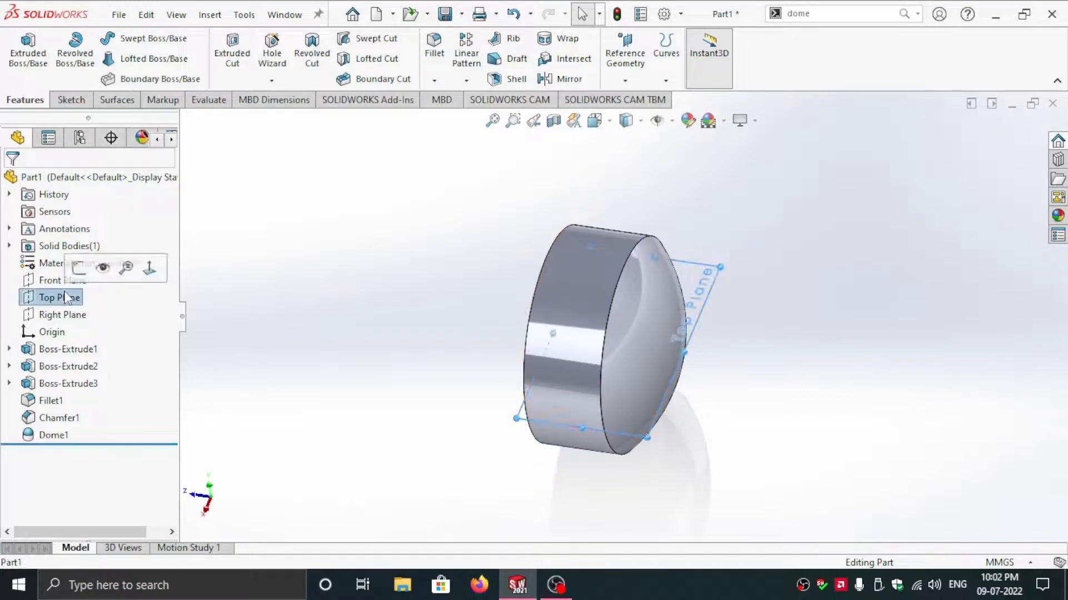
key("ctrl+8")
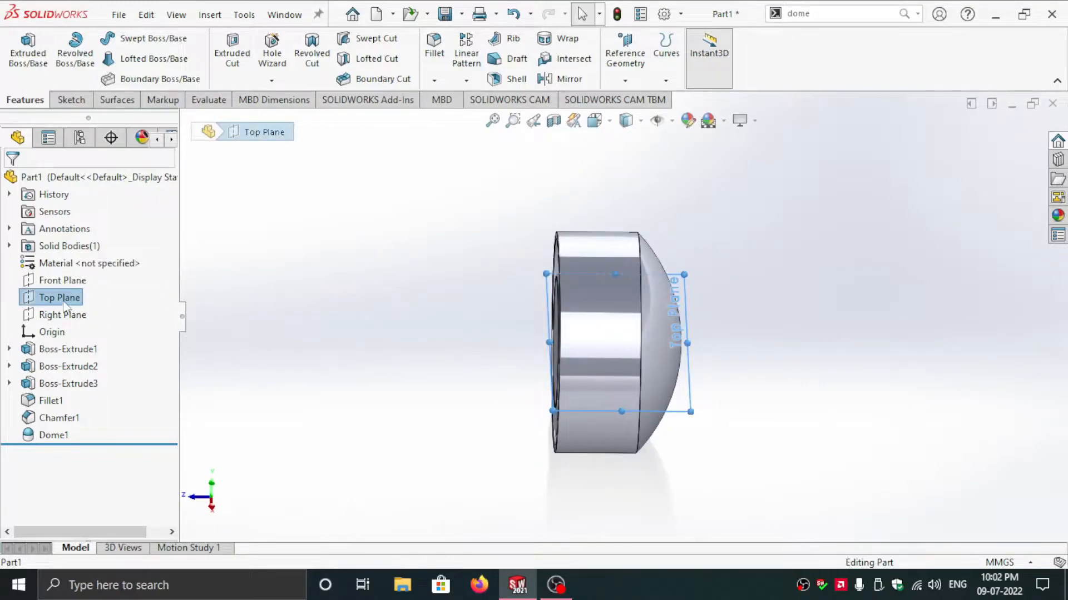
right_click(68, 306)
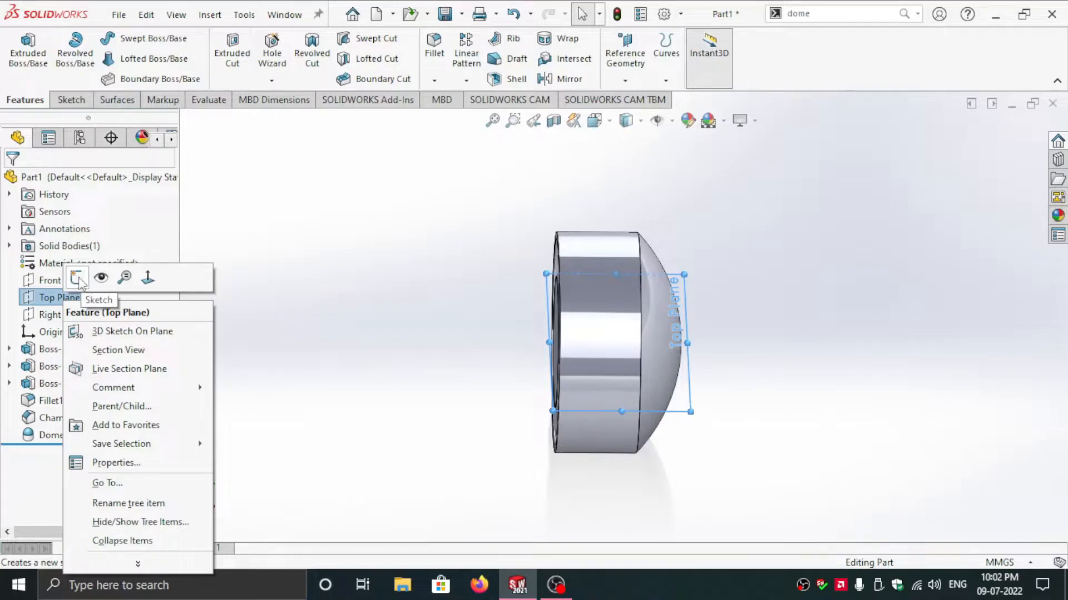
left_click(77, 278)
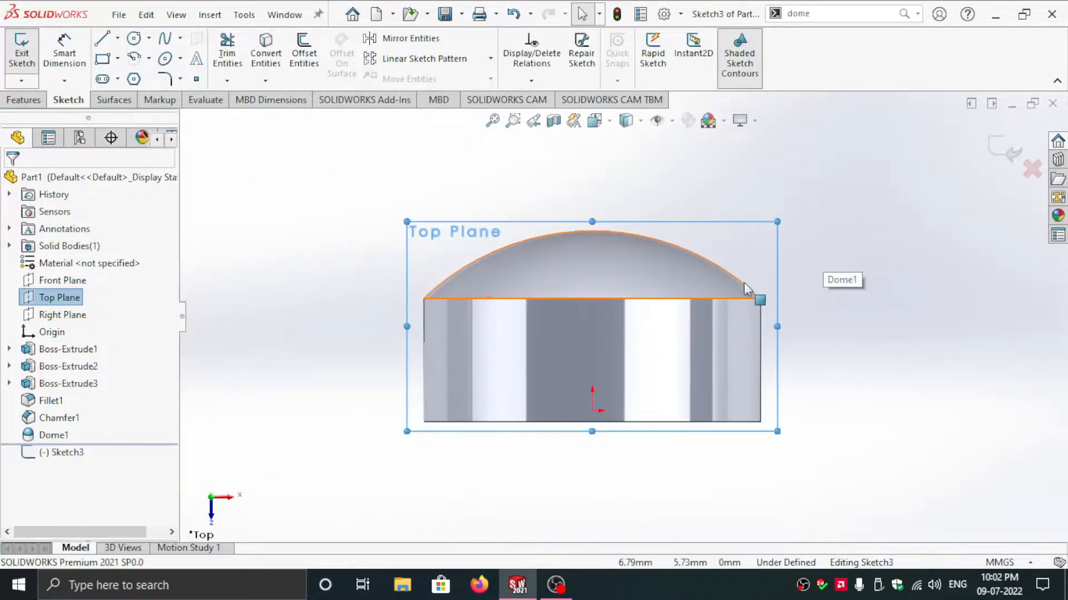
- Sketch a vertical centerline from the origin up through the dome's apex, ending beyond the part
left_click(117, 38)
left_click(132, 78)
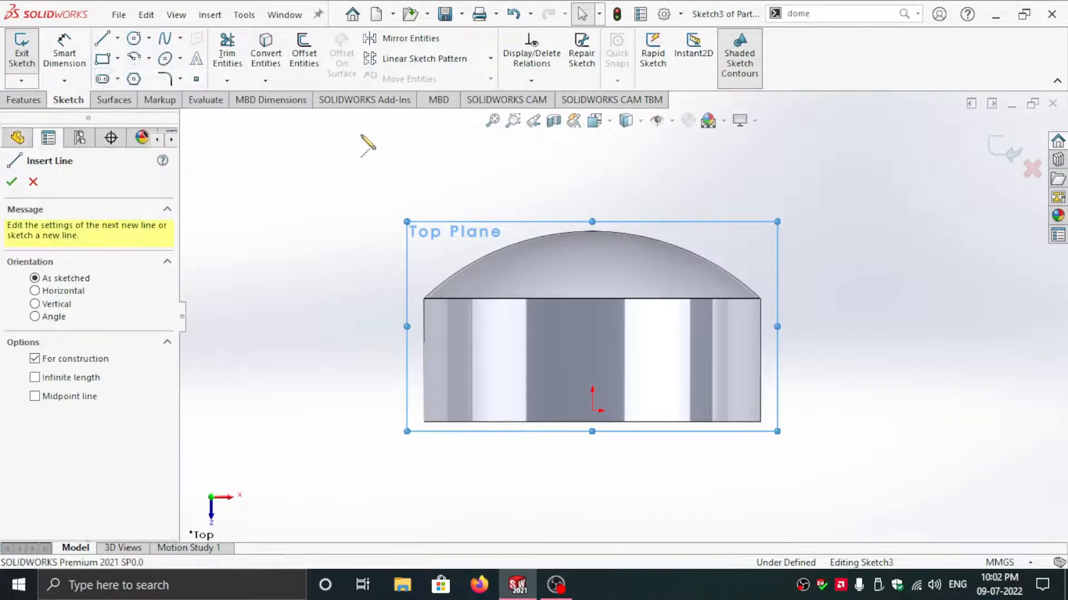
left_click(593, 412)
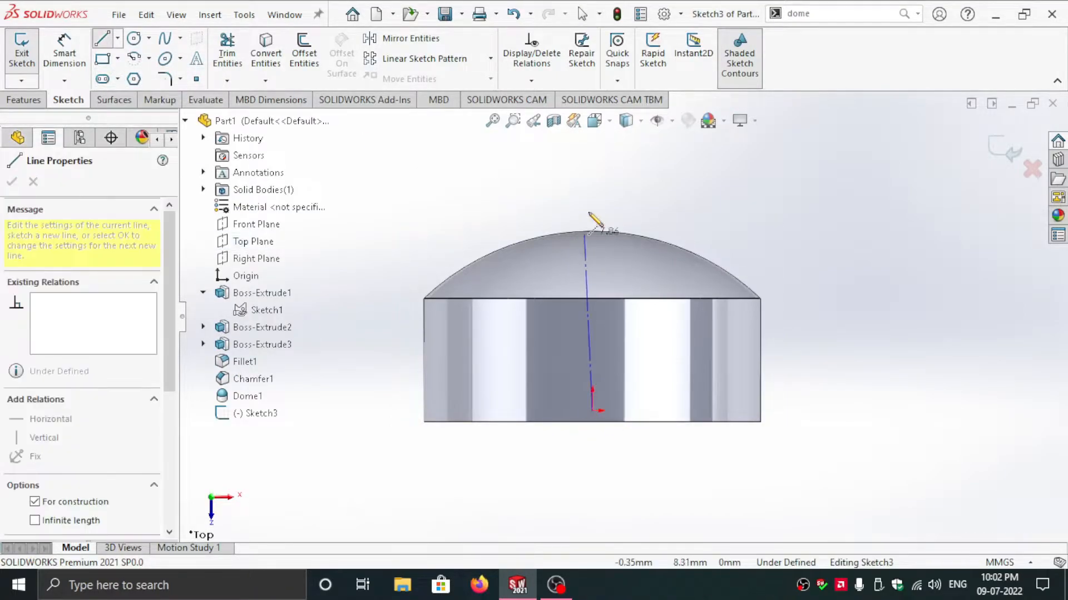
left_click(593, 154)
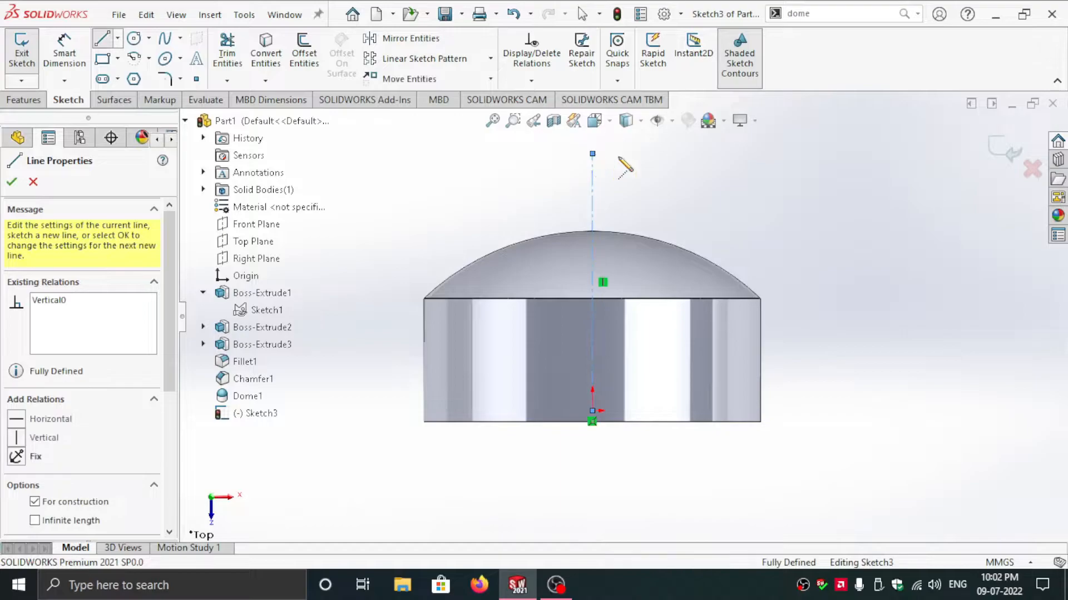
right_click(717, 222)
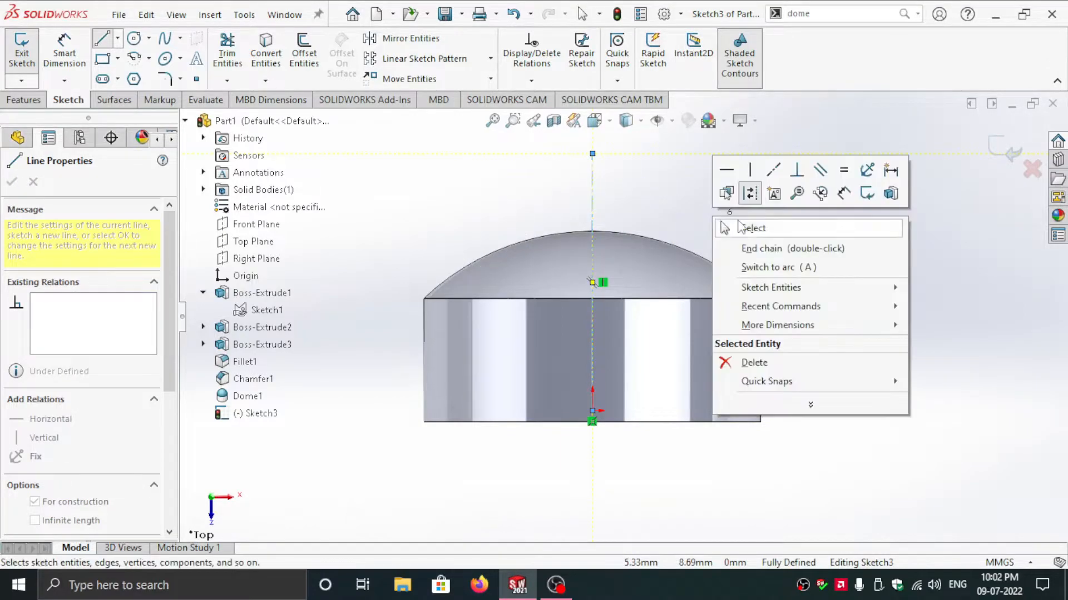
left_click(751, 228)
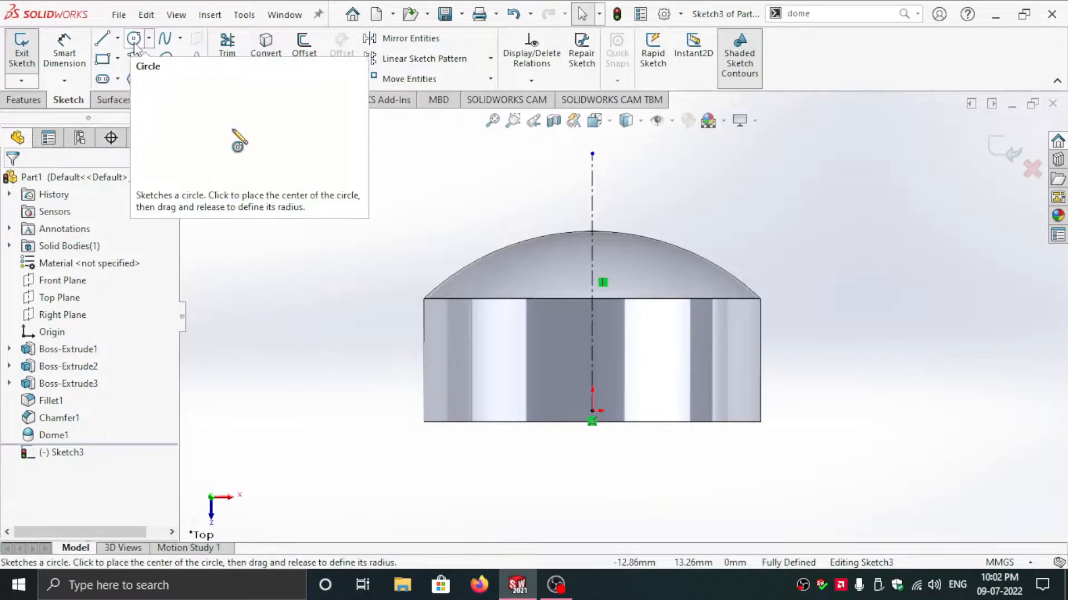
- Sketch a slanted solid line about 12.7 mm long from the origin, leaning right about 26 degrees from the centerline and ending above the dome
left_click(119, 42)
left_click(129, 58)
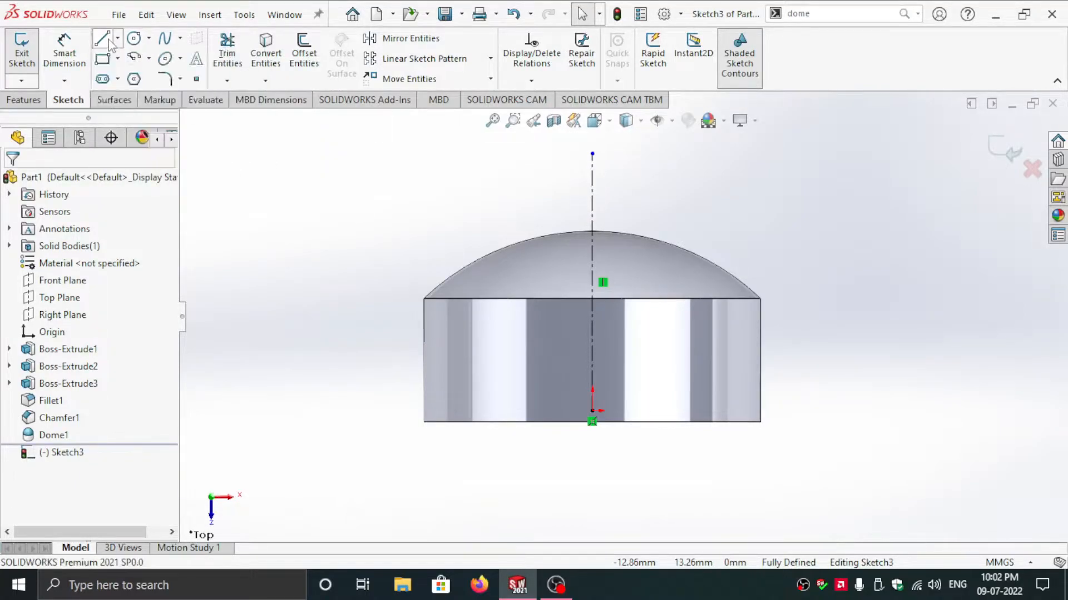
left_click(592, 411)
left_click(716, 154)
right_click(778, 245)
left_click(813, 256)
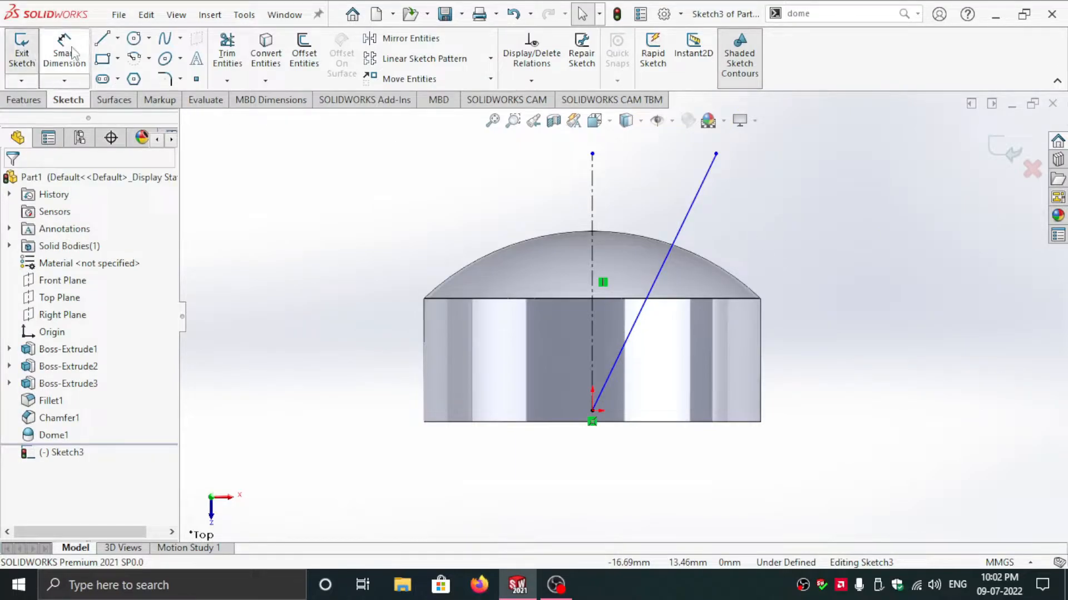
- Dimension the angle between the vertical centerline and the slanted line as 20 degrees
left_click(103, 58)
key("Escape")
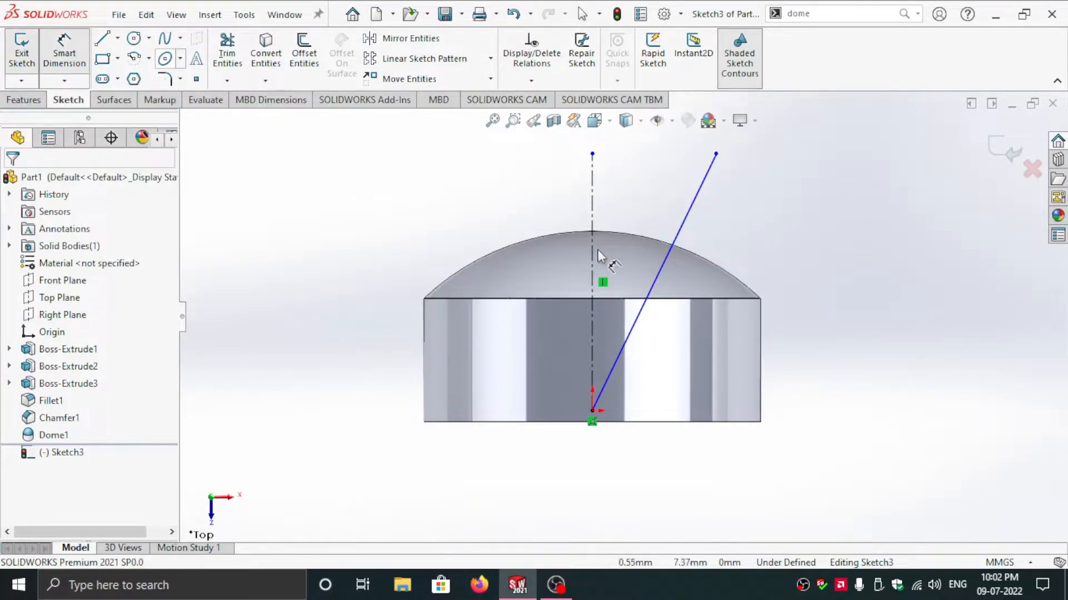
left_click(594, 190)
left_click(695, 198)
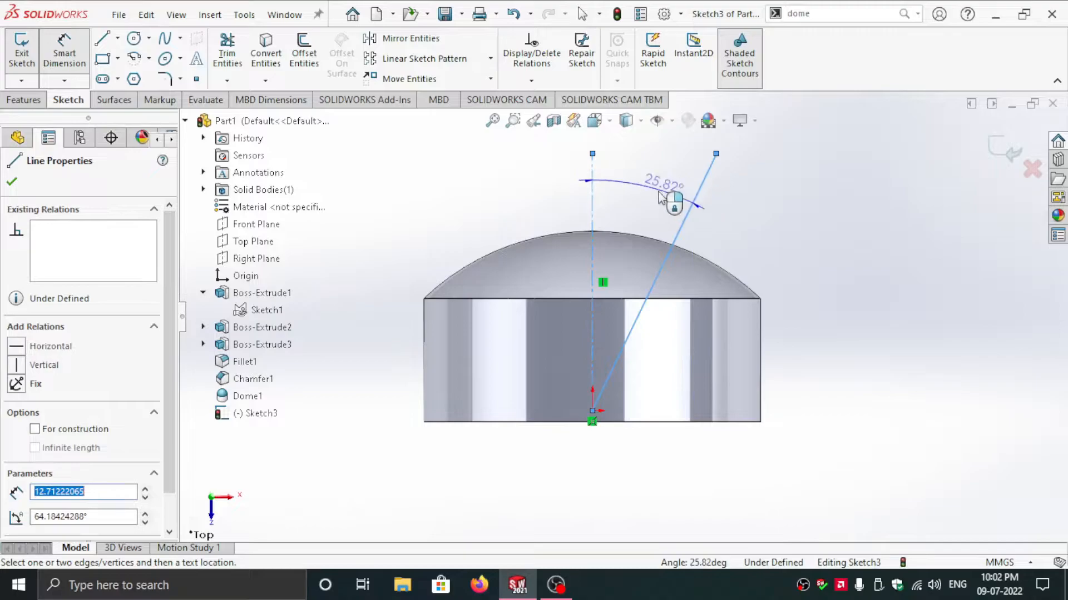
left_click(659, 183)
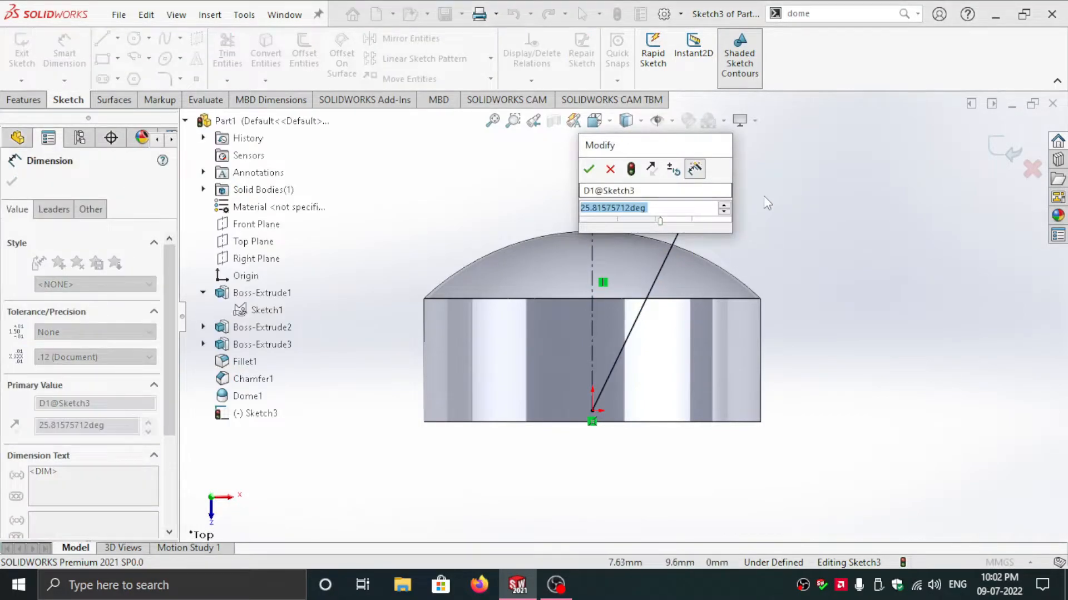
type("20")
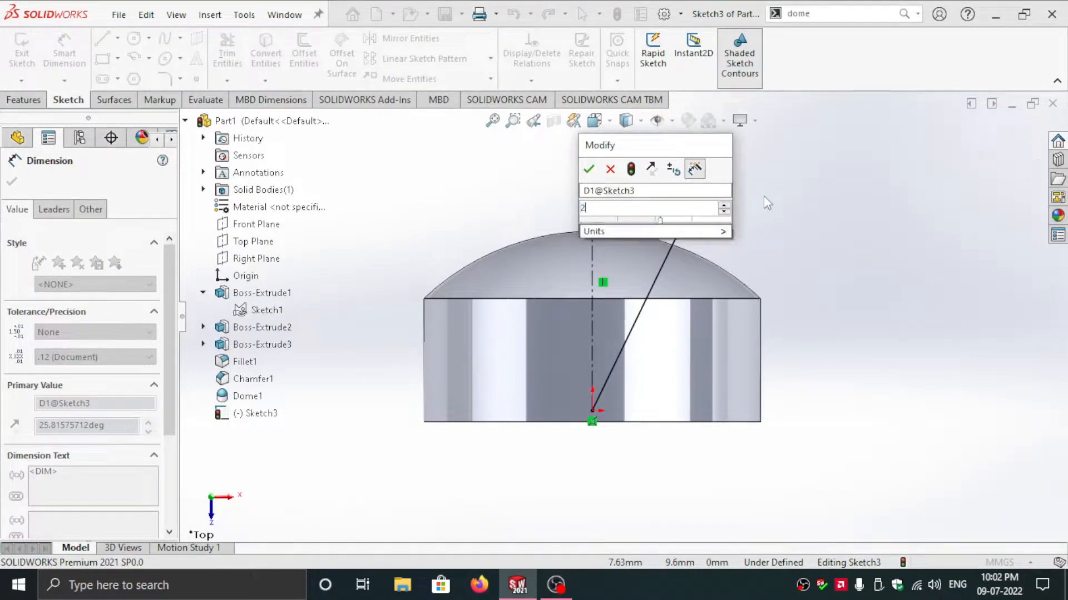
key("Return")
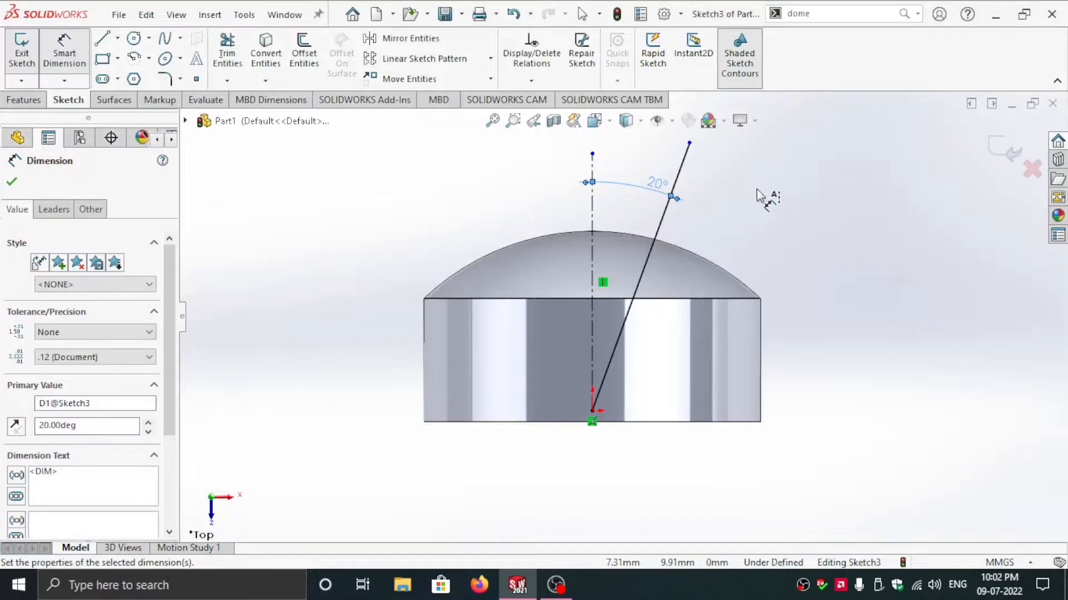
scroll(745, 220, "down", 3)
scroll(667, 383, "up", 4)
scroll(639, 398, "down", 2)
scroll(636, 394, "up", 2)
scroll(613, 239, "down", 3)
scroll(612, 239, "up", 3)
key("space")
scroll(452, 346, "down", 3)
scroll(729, 288, "down", 2)
scroll(674, 289, "up", 3)
scroll(689, 303, "down", 2)
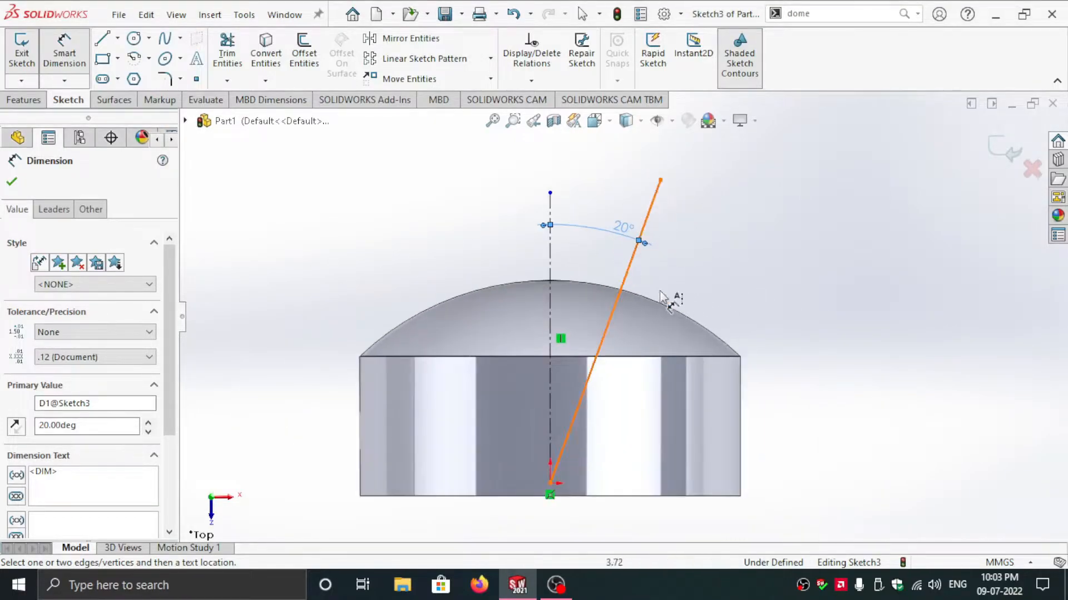
- Sketch a seven-segment stepped profile beside the slanted line, about 1.7 by 5.2 mm, from its upper end back onto it below the dome surface
left_click(101, 41)
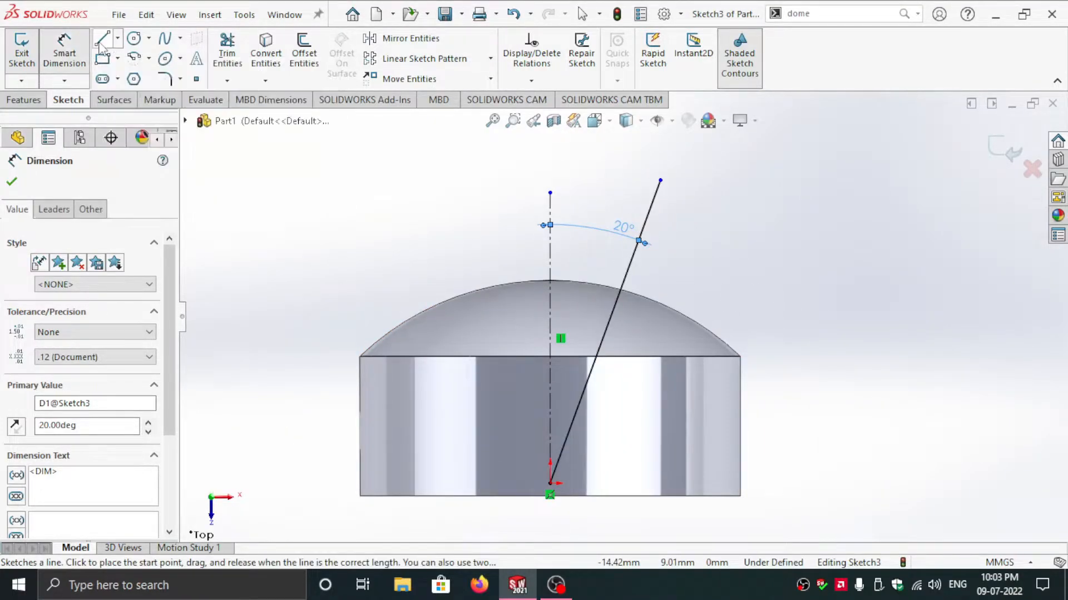
left_click(659, 179)
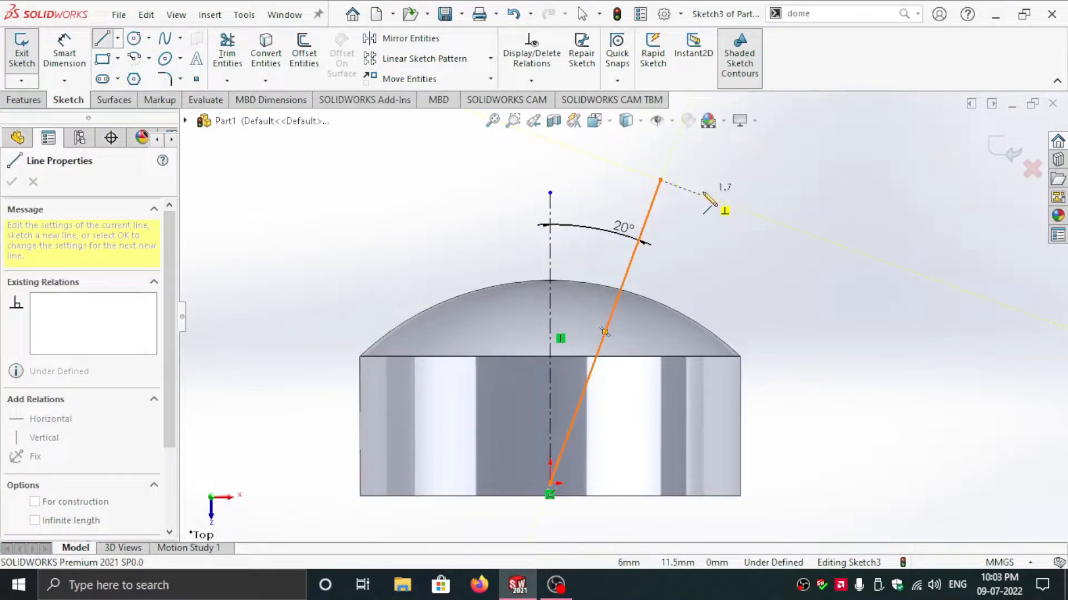
left_click(701, 195)
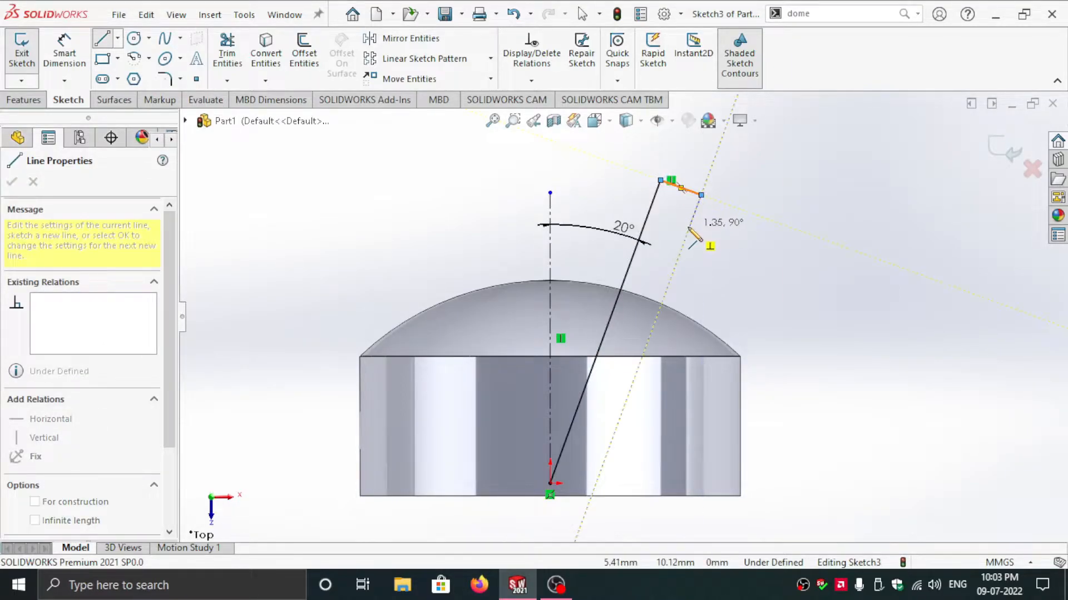
left_click(694, 215)
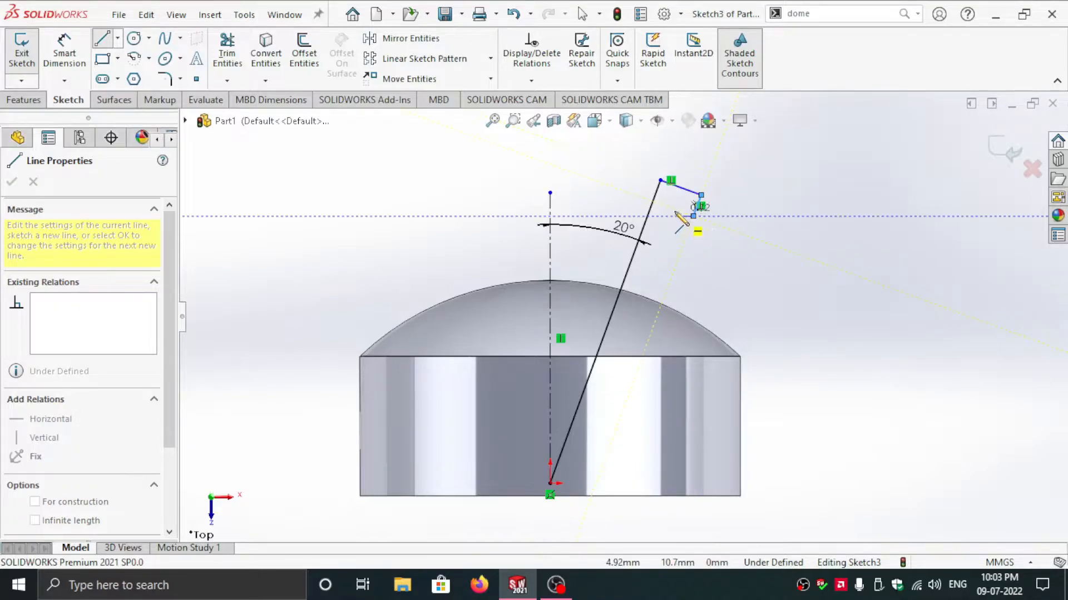
left_click(672, 209)
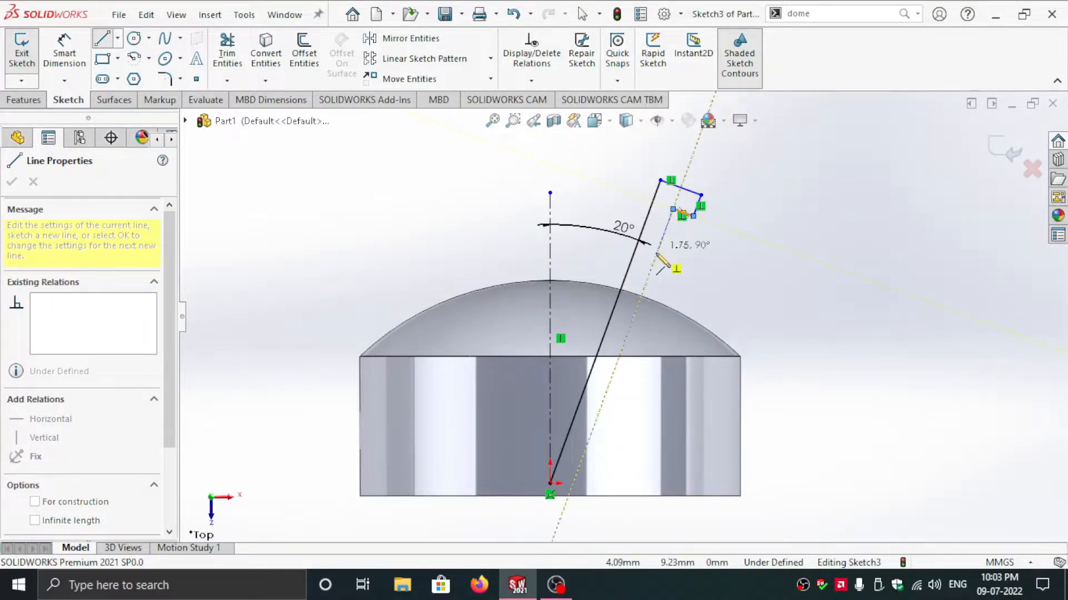
left_click(657, 256)
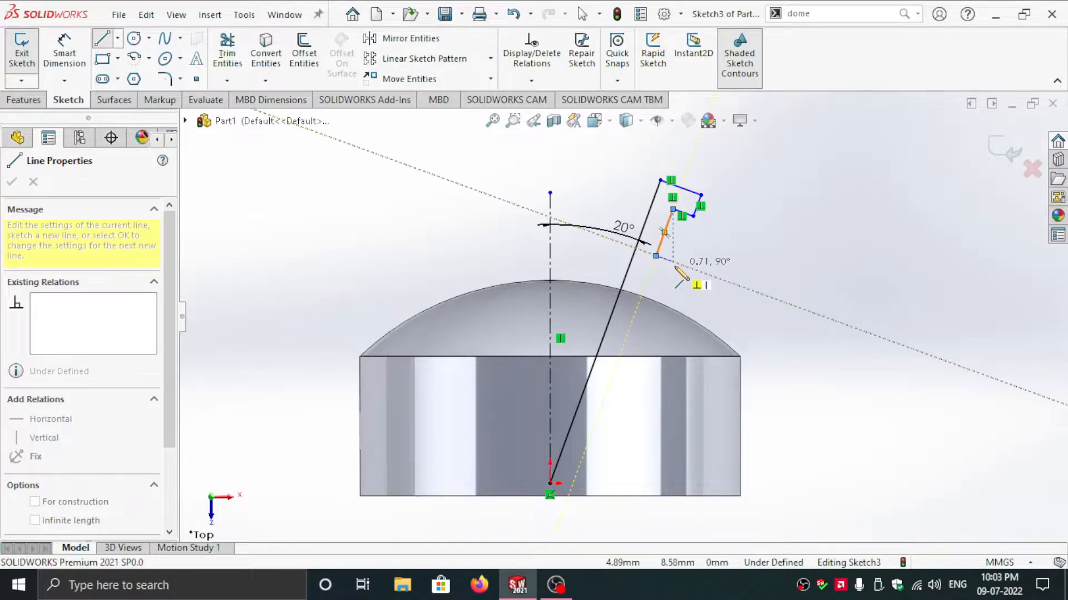
left_click(672, 261)
left_click(661, 289)
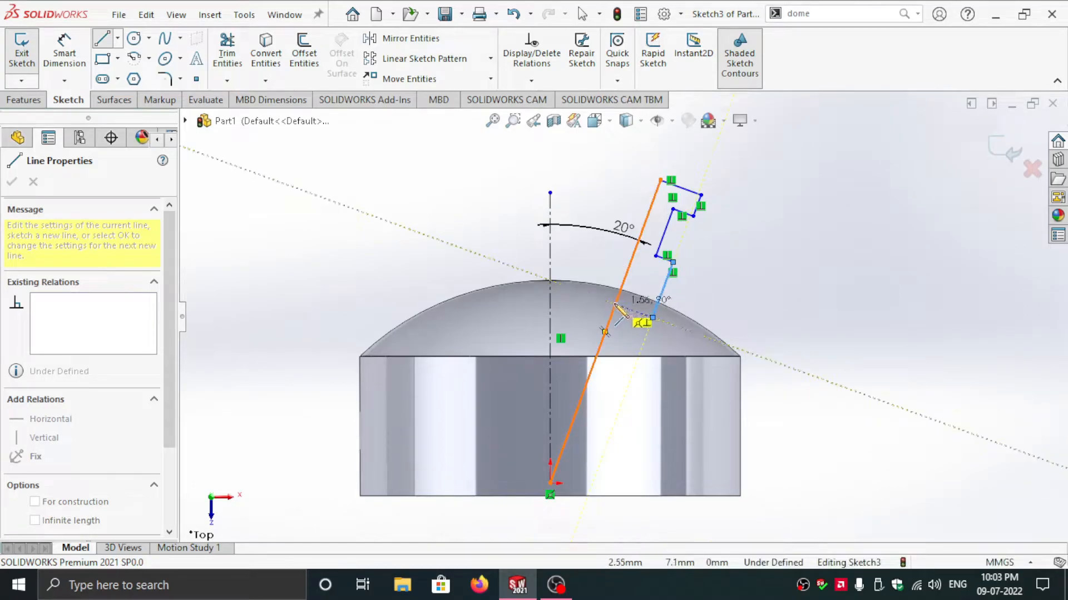
left_click(614, 305)
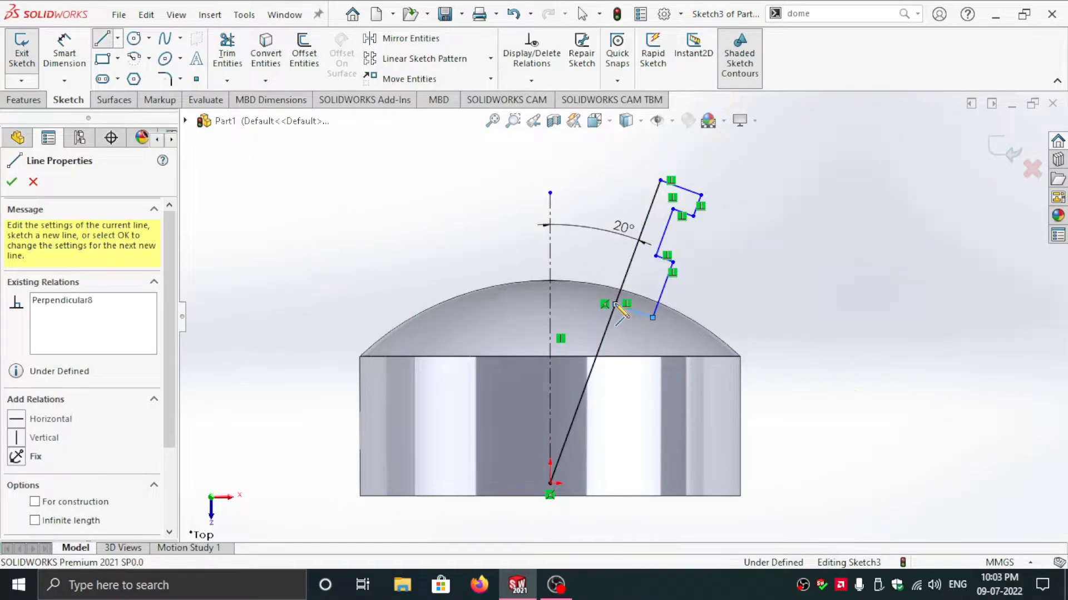
right_click(699, 297)
left_click(745, 279)
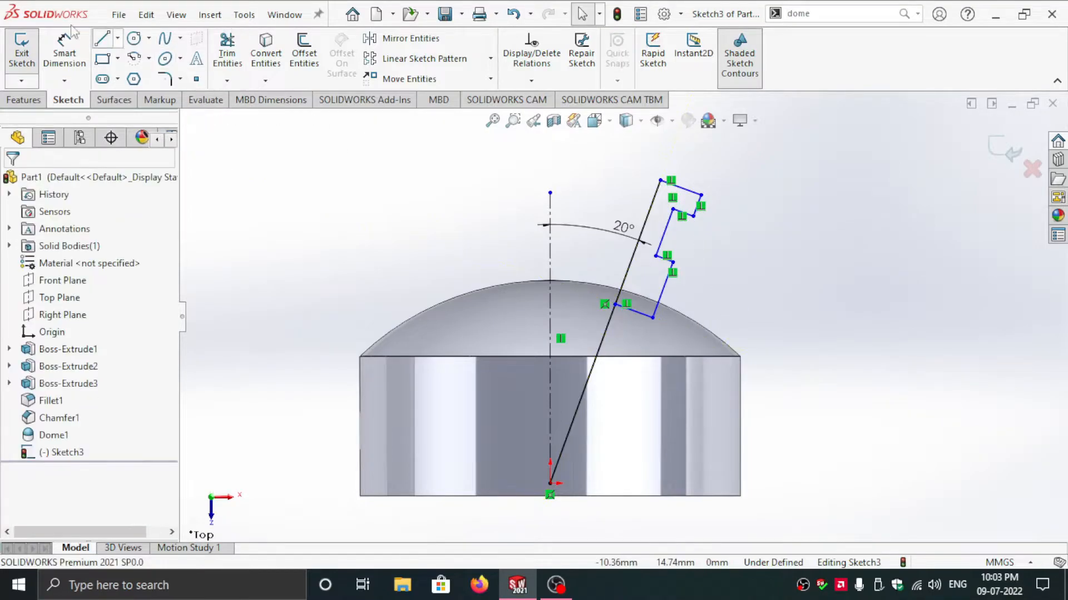
- Dimension the aligned distance between the stepped profile's two end points on the slanted line as 5.5 mm
left_click(65, 60)
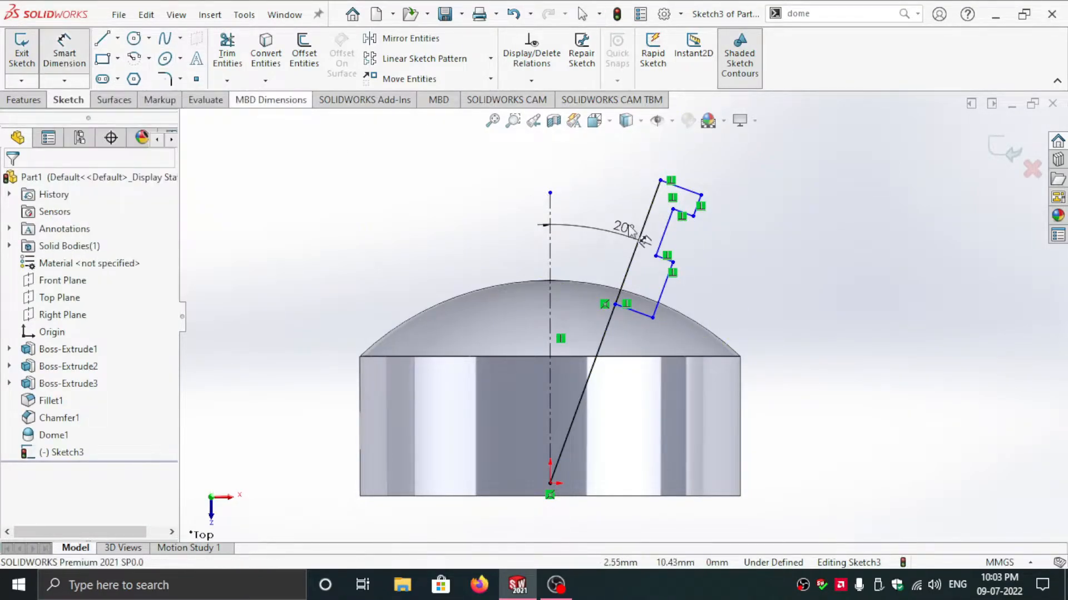
scroll(745, 278, "down", 3)
scroll(745, 278, "up", 3)
scroll(674, 273, "down", 2)
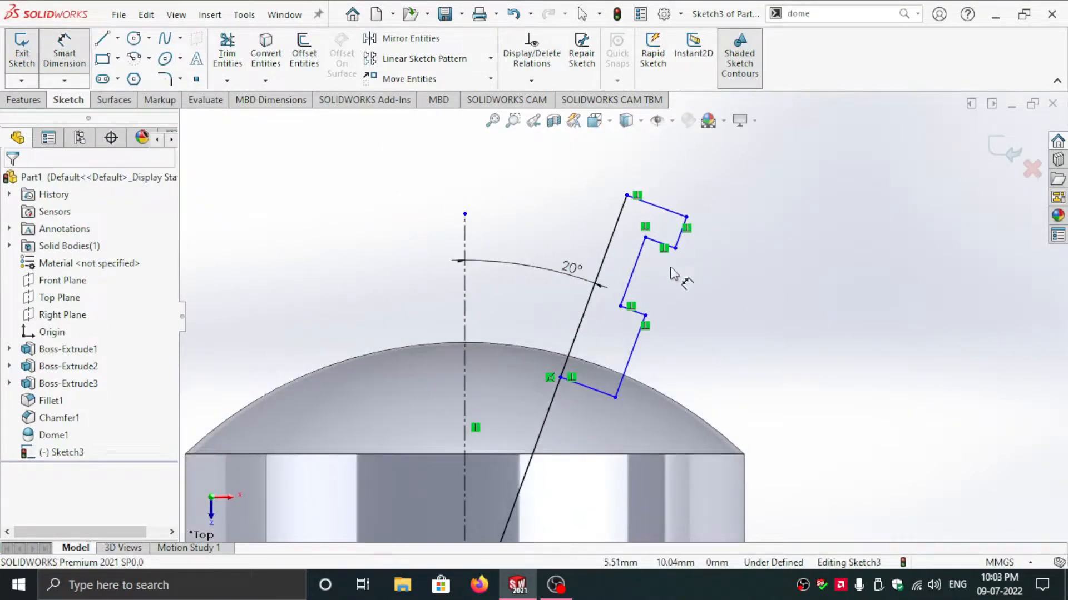
left_click(627, 196)
left_click(559, 377)
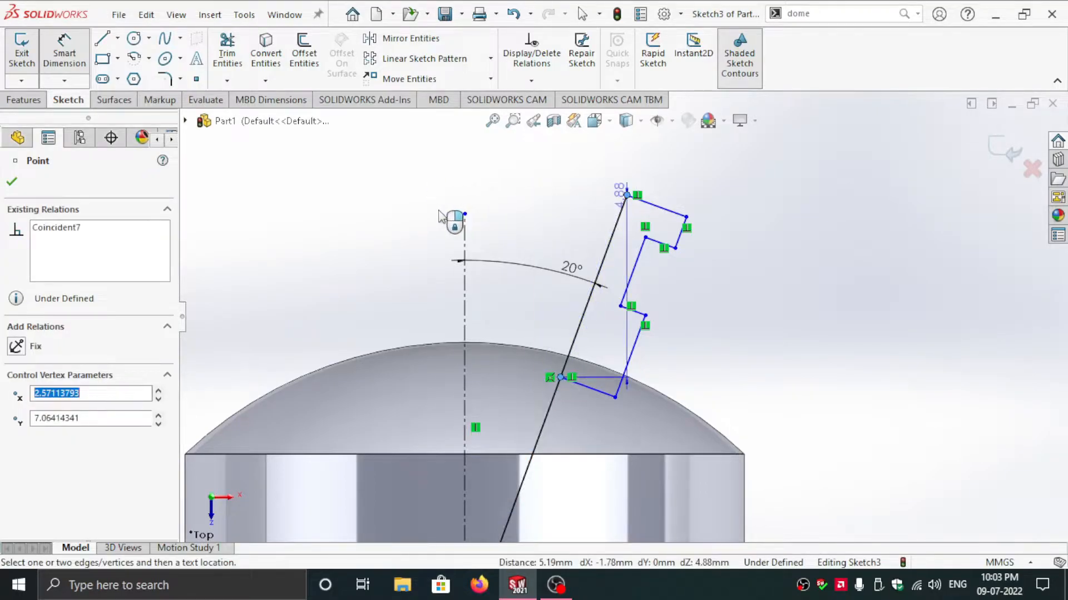
left_click(409, 167)
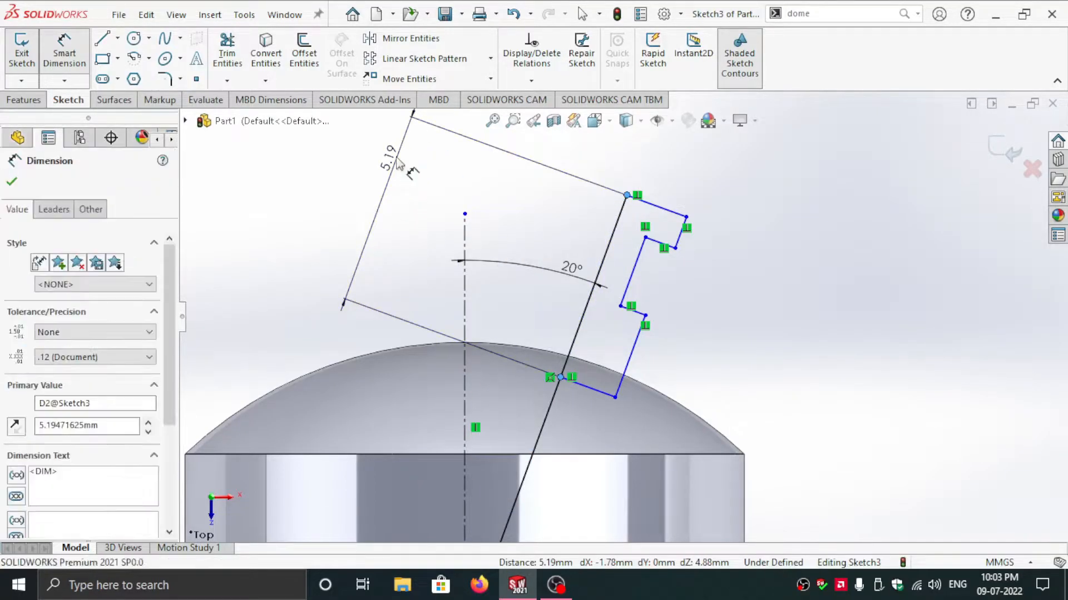
type("5")
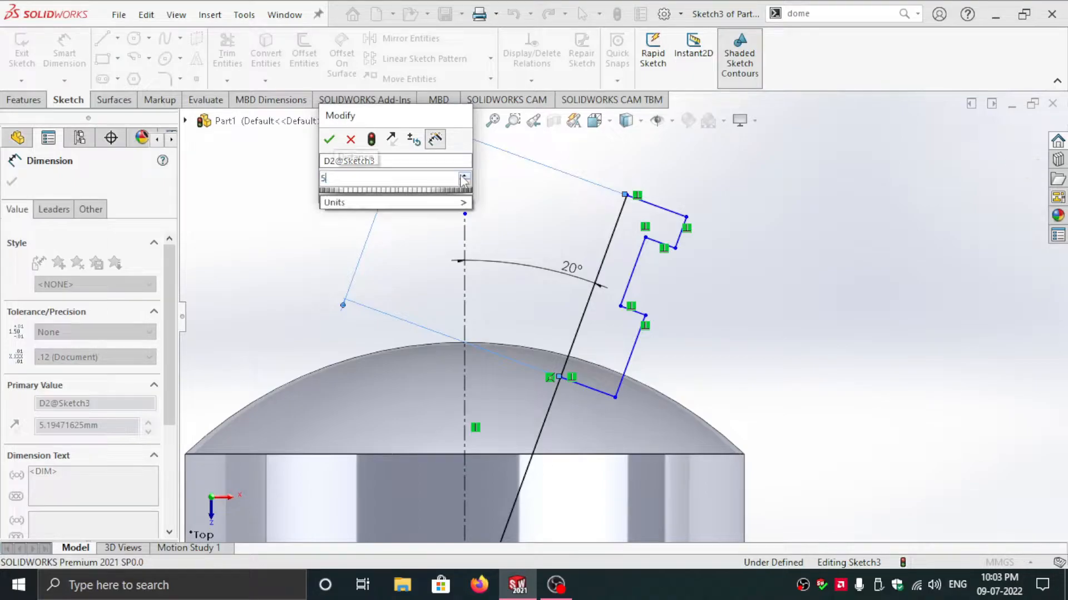
type(".5")
key("Return")
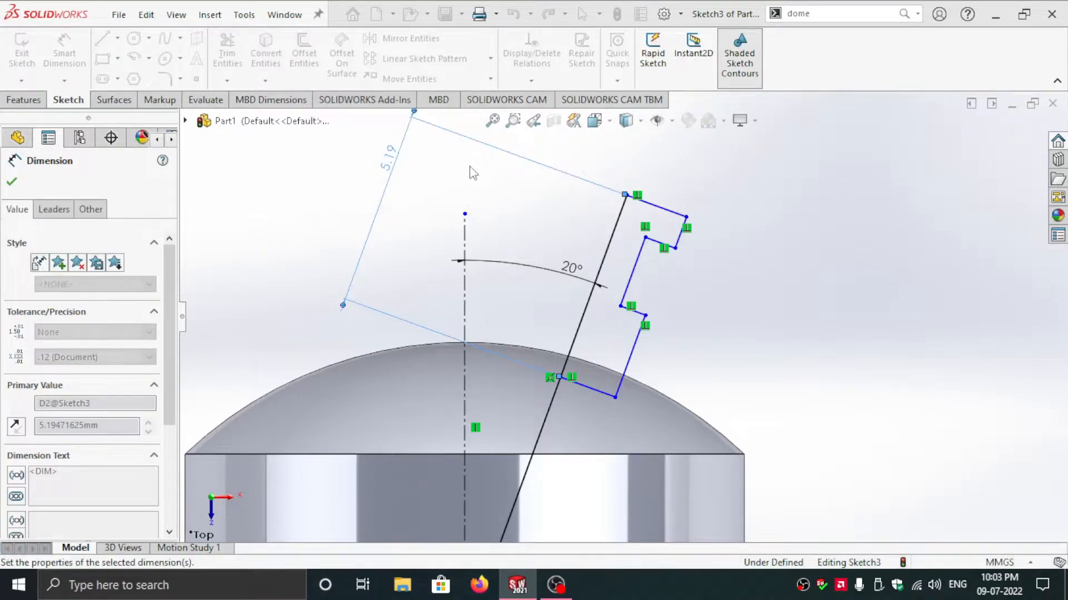
- Dimension the profile's top edge, perpendicular to the slanted line, as 1.5 mm
scroll(674, 253, "up", 2)
scroll(556, 367, "down", 2)
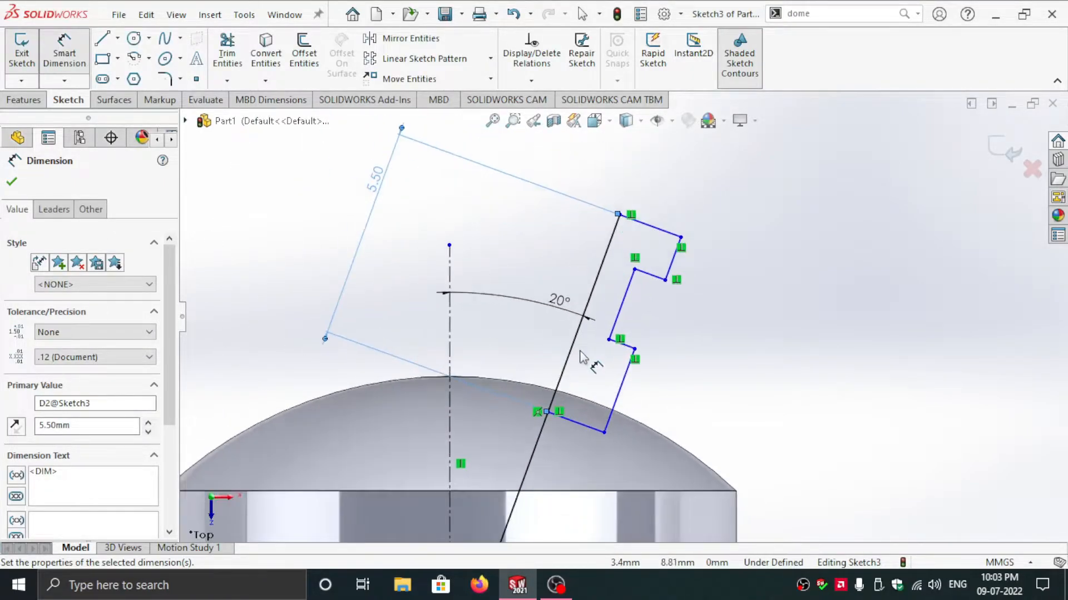
left_click(651, 228)
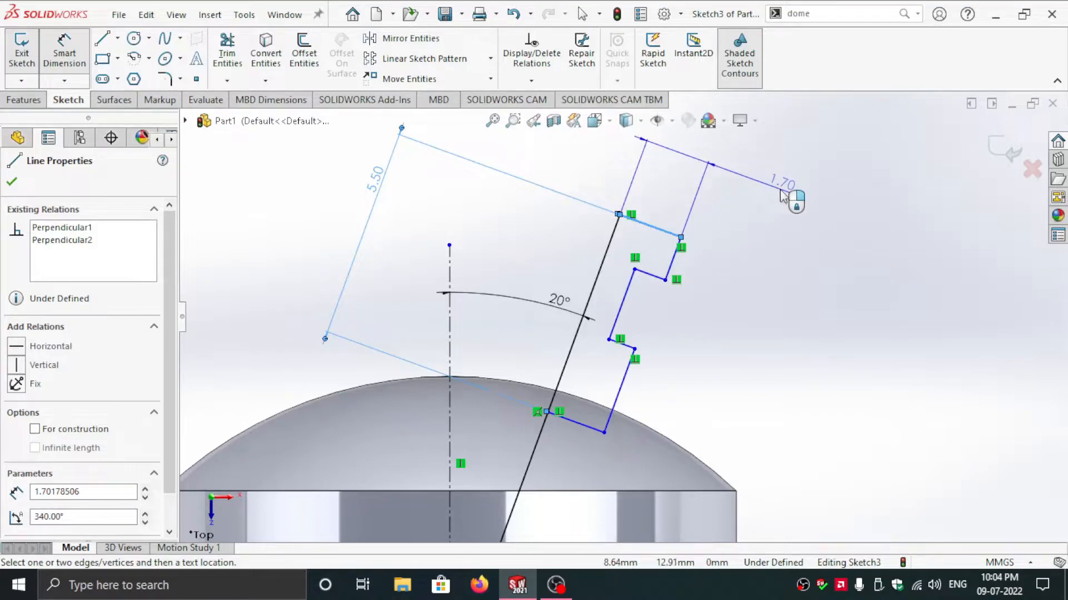
left_click(781, 195)
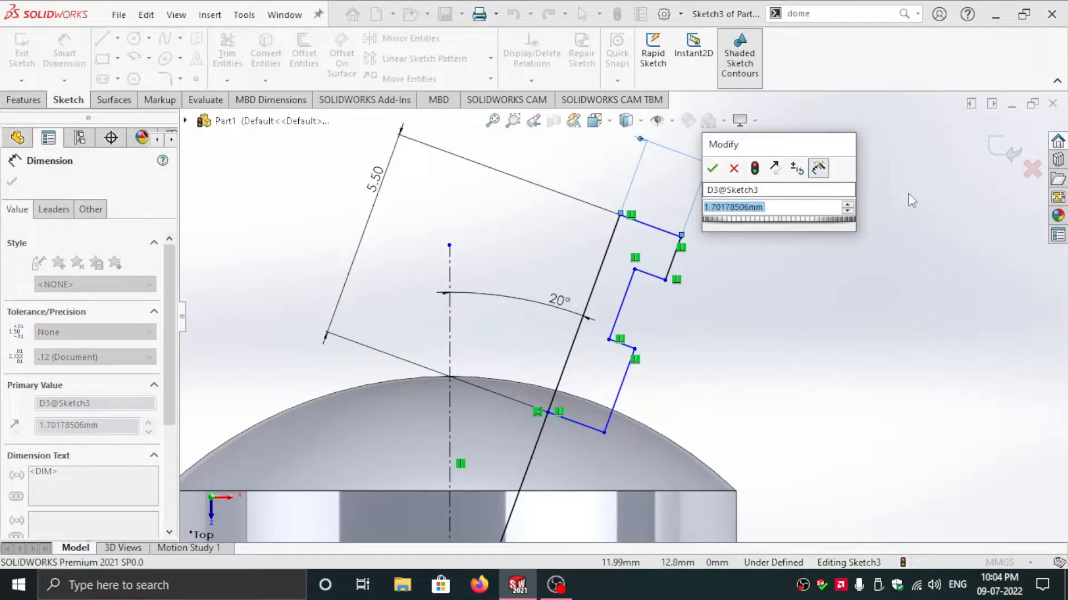
type("1.5")
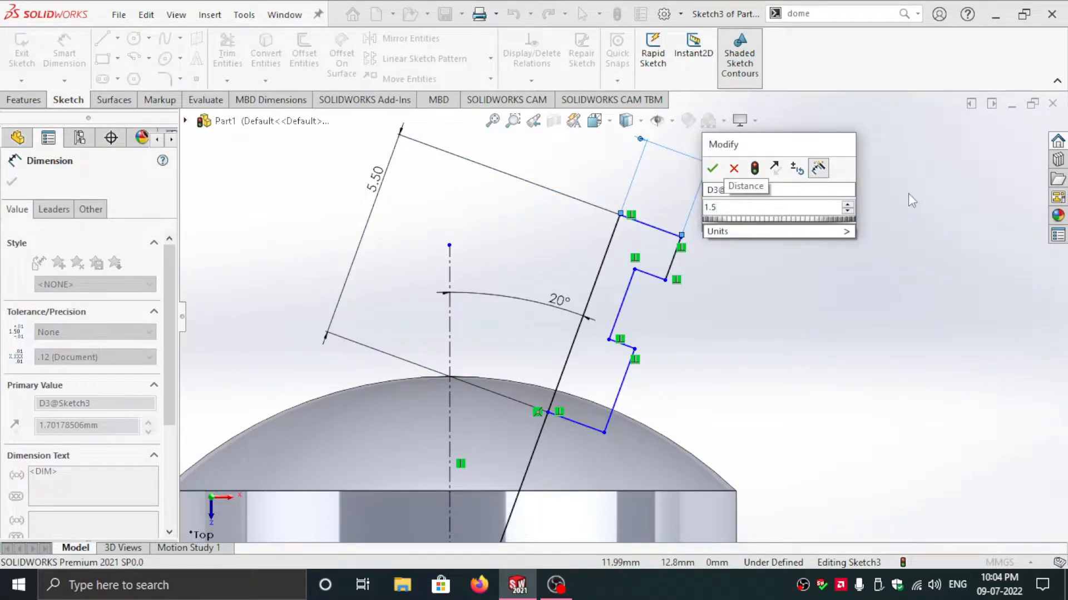
key("Return")
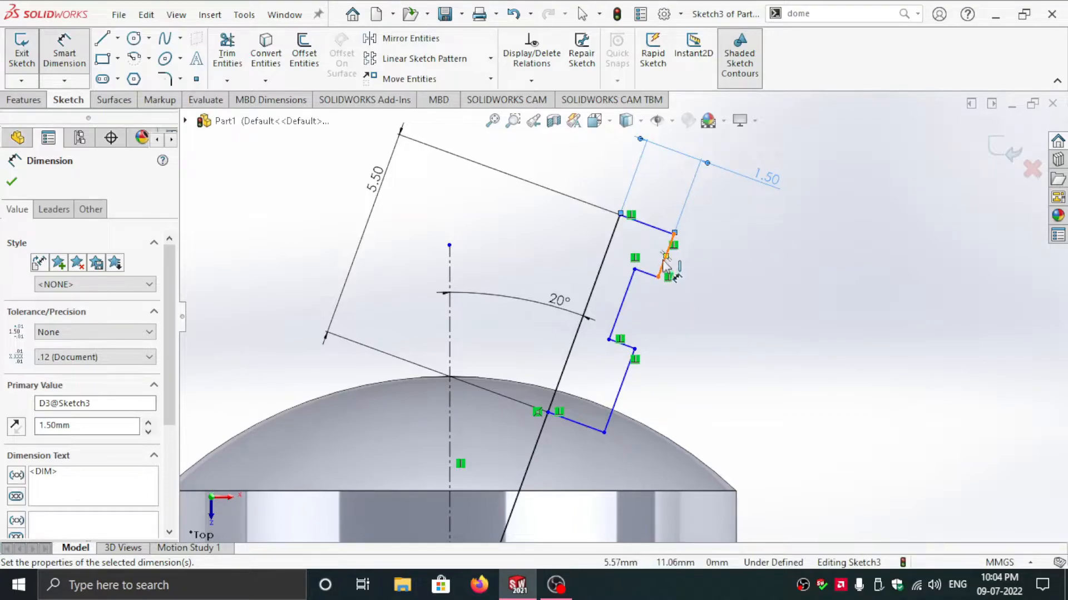
- Dimension the short outer side of the profile's upper step as 0.5 mm
left_click(664, 261)
left_click(735, 295)
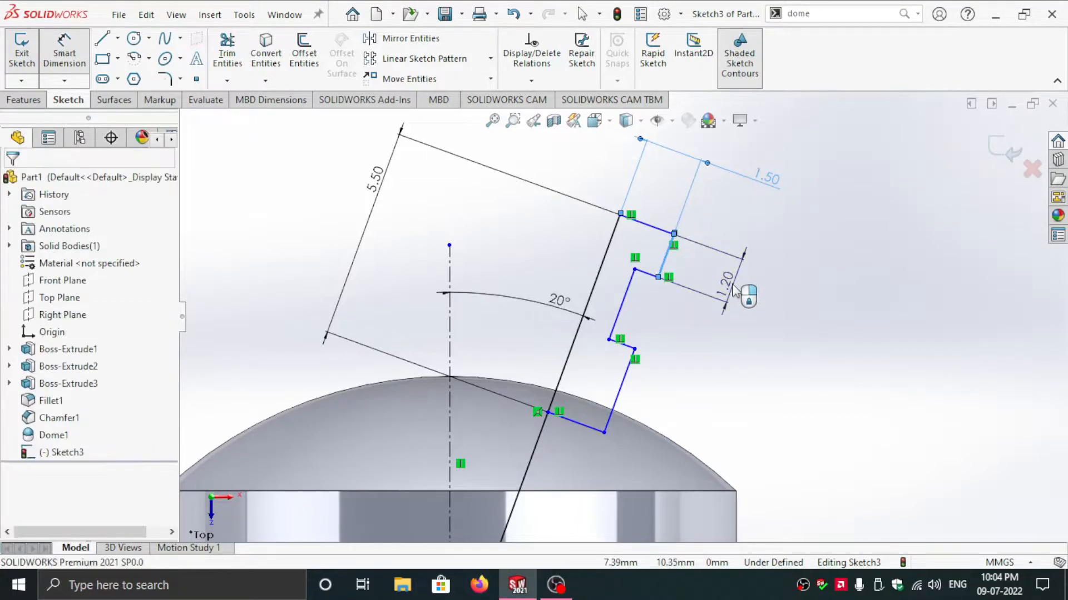
type("0.5")
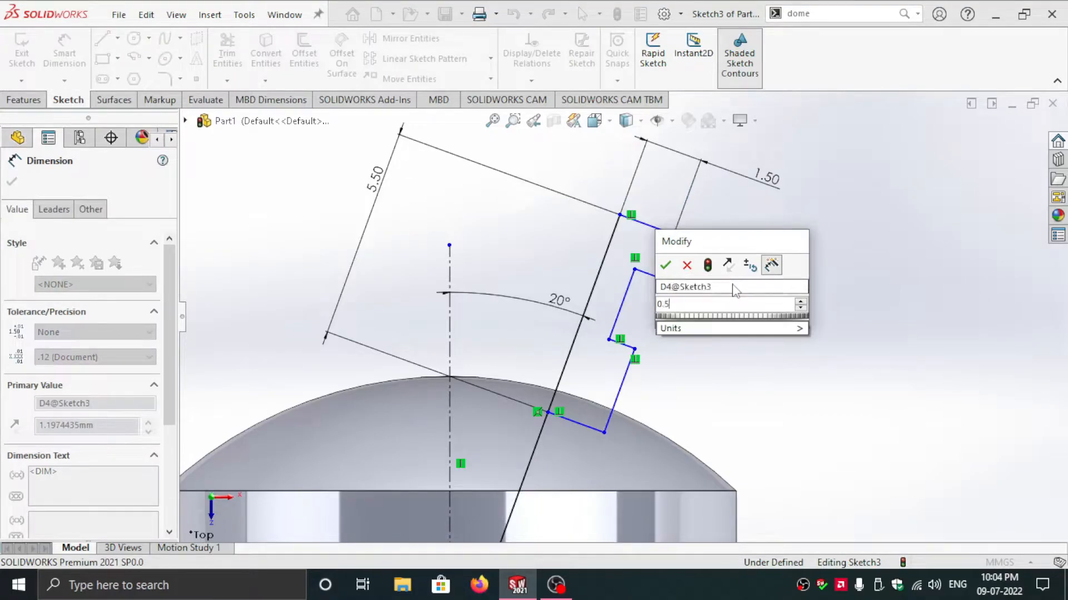
key("Return")
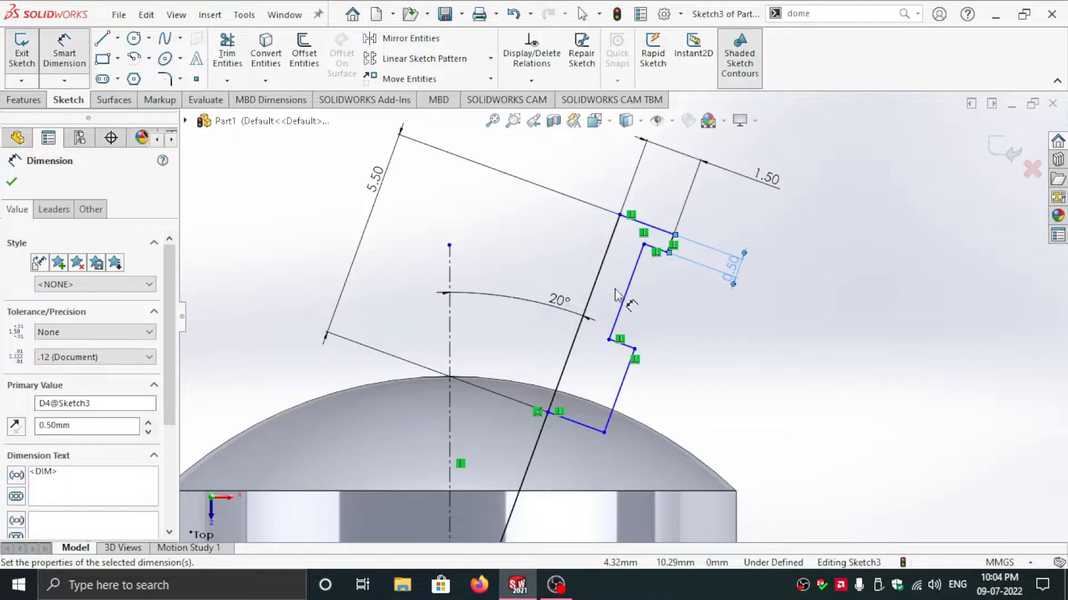
- Dimension the recessed middle side of the profile, parallel to the slanted line, as 3 mm
left_click(631, 297)
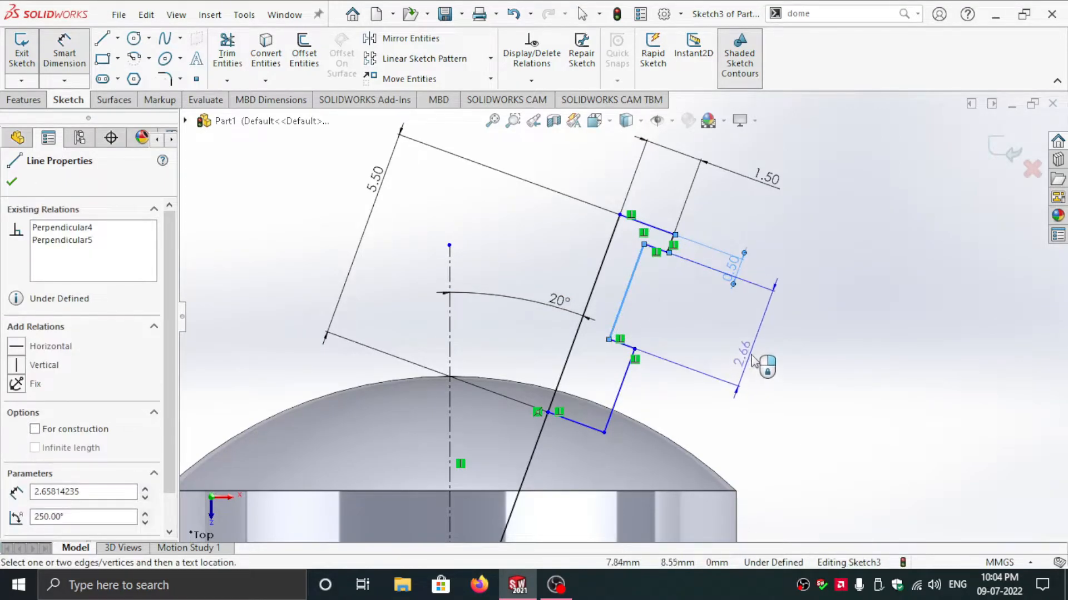
left_click(754, 361)
type("2")
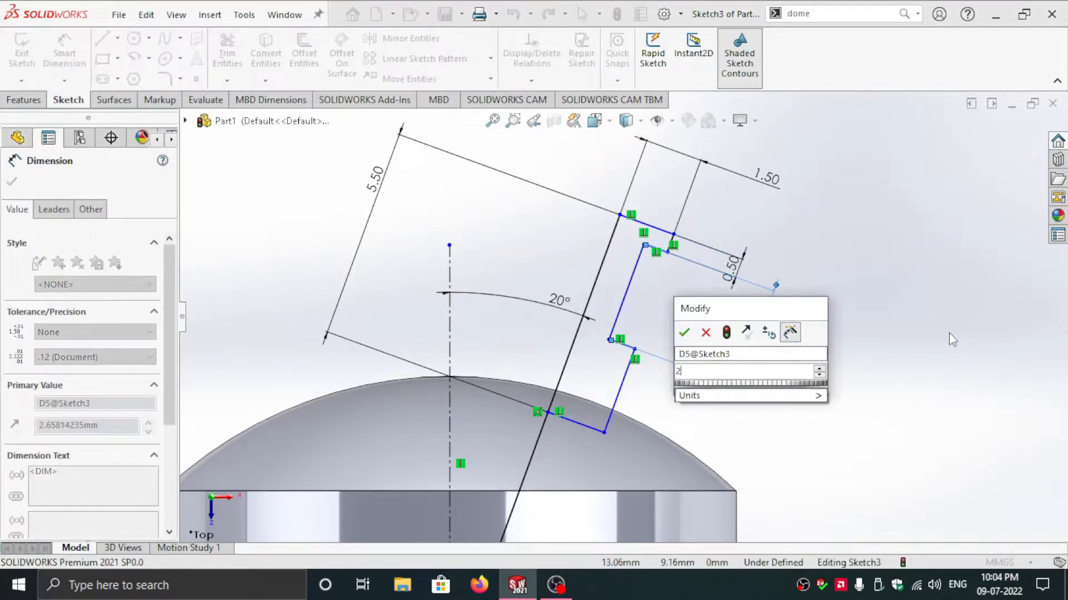
key("BackSpace")
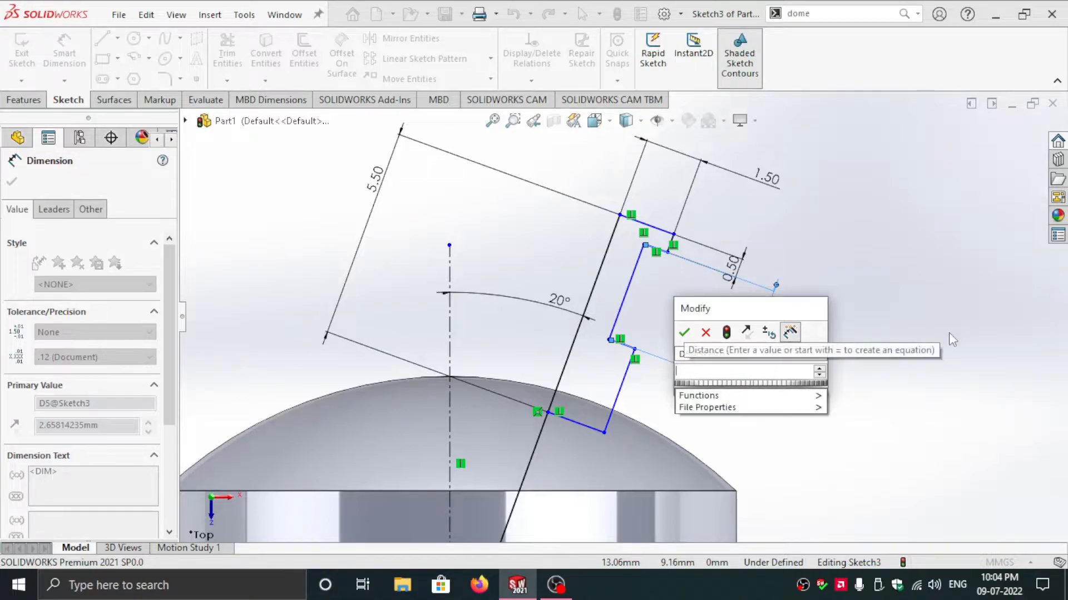
type("3")
key("Return")
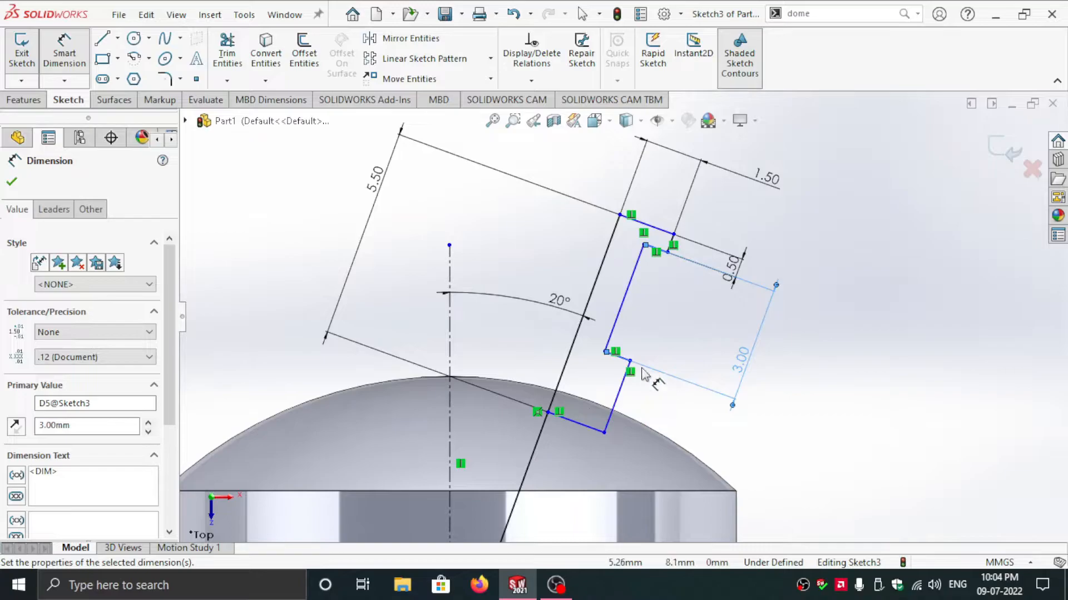
- Add a driven length dimension to the outer side of the profile's lower step
left_click(616, 406)
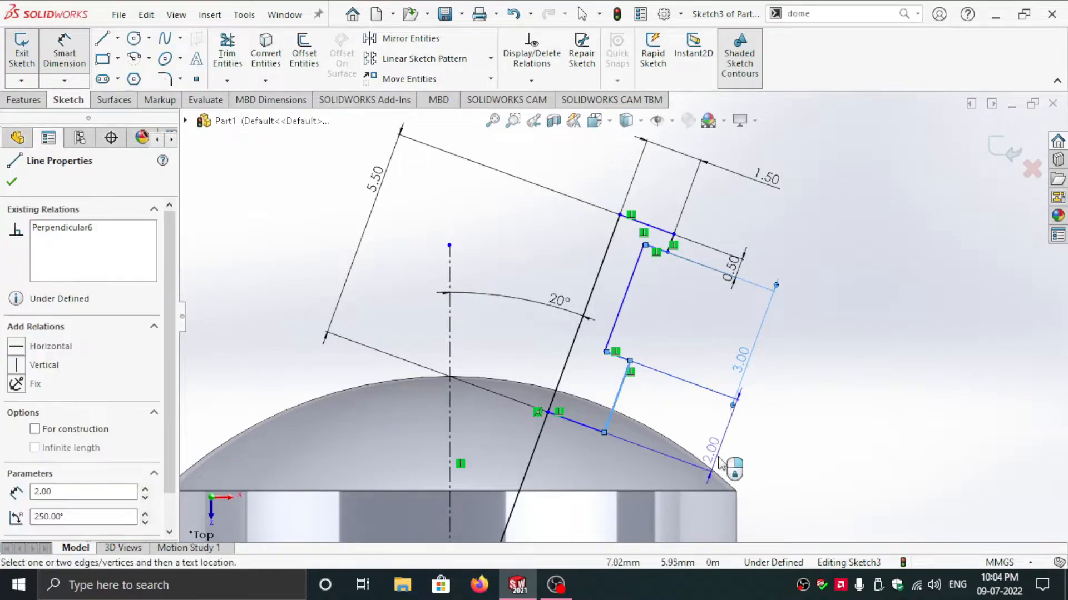
left_click(735, 462)
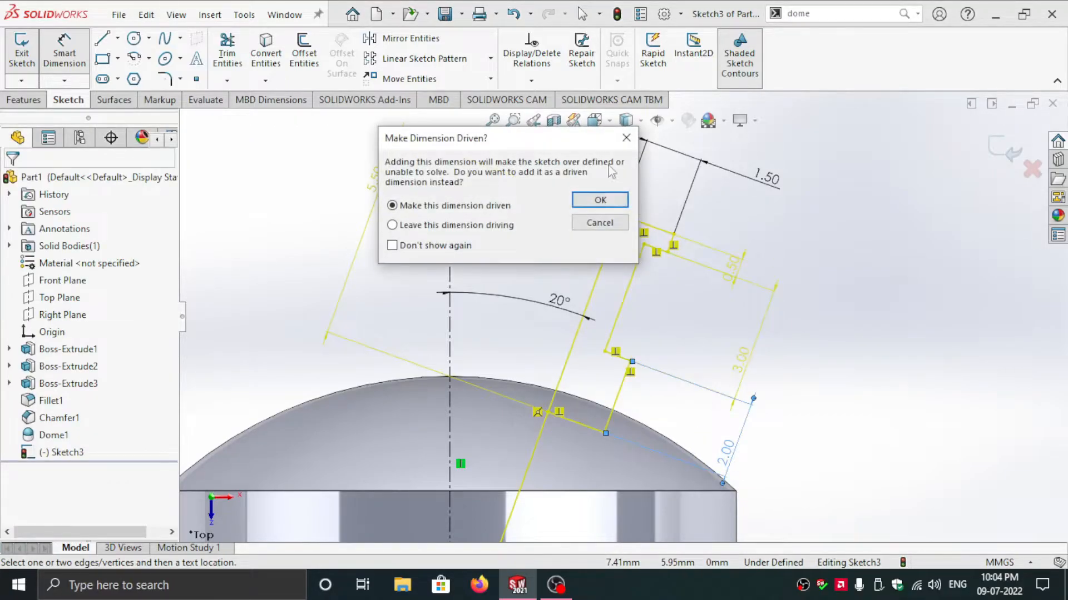
left_click(604, 204)
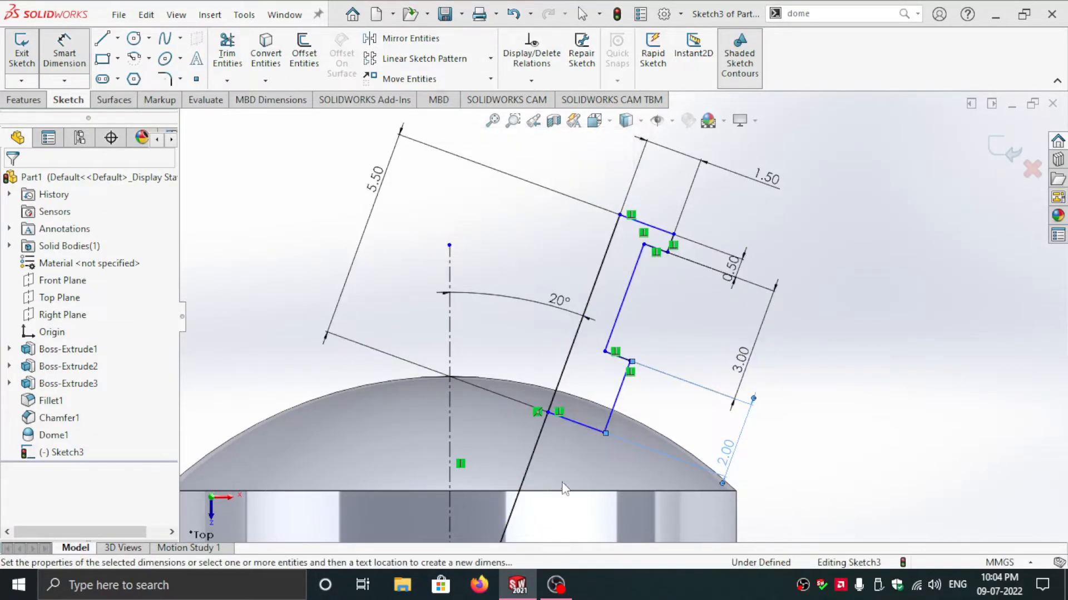
- Dimension the profile's bottom edge inside the dome as 1.5 mm
left_click(581, 427)
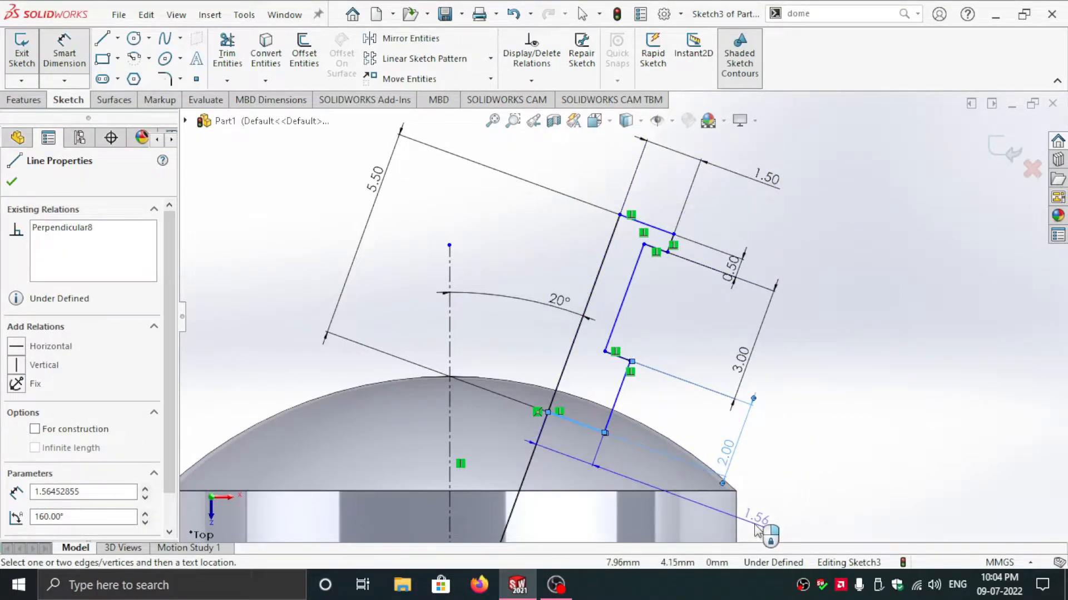
left_click(831, 508)
type("1.5")
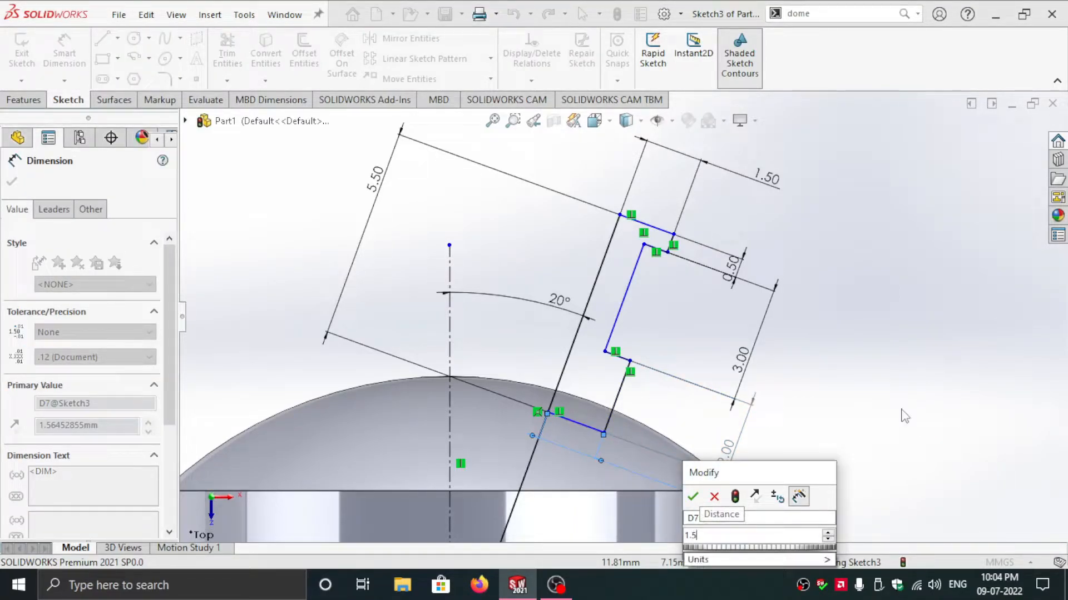
key("Escape")
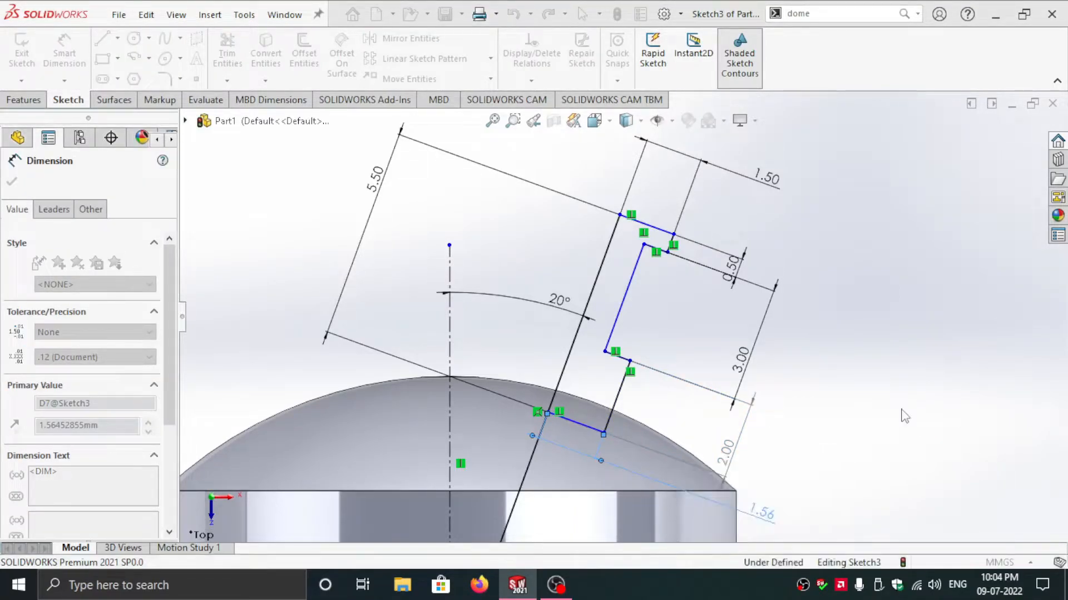
scroll(810, 396, "up", 2)
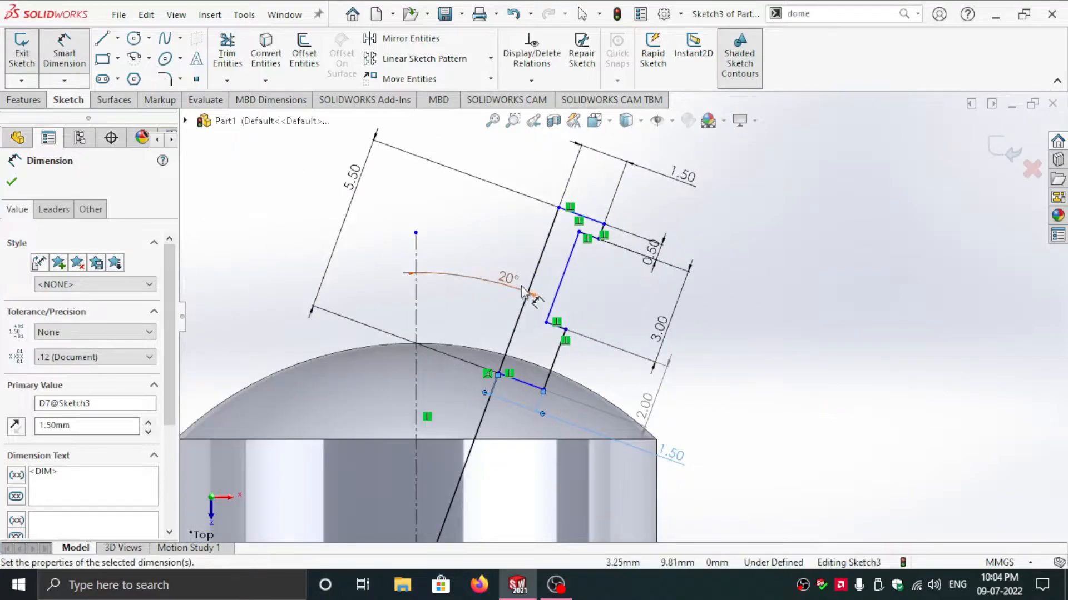
- Dimension the distance between the slanted line and the profile's recessed middle side as 0.5 mm
scroll(523, 289, "down", 2)
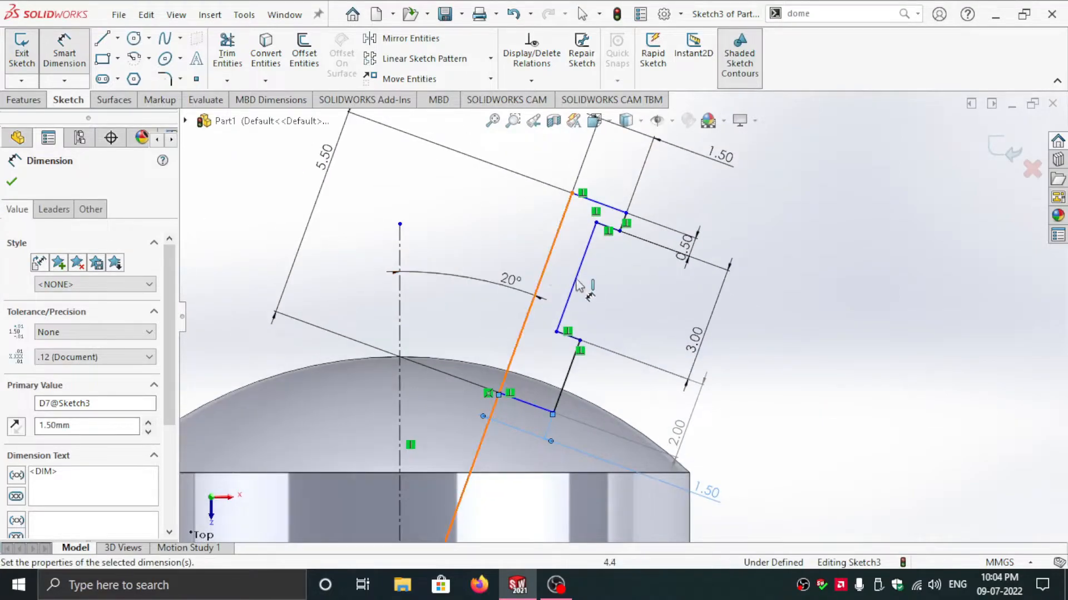
left_click(540, 272)
left_click(576, 279)
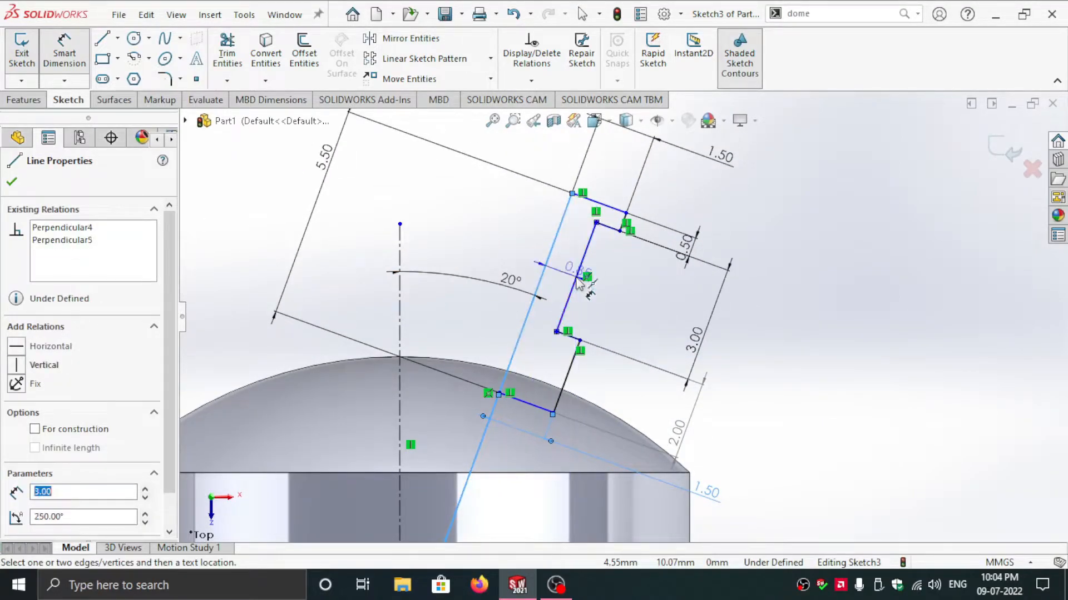
left_click(503, 251)
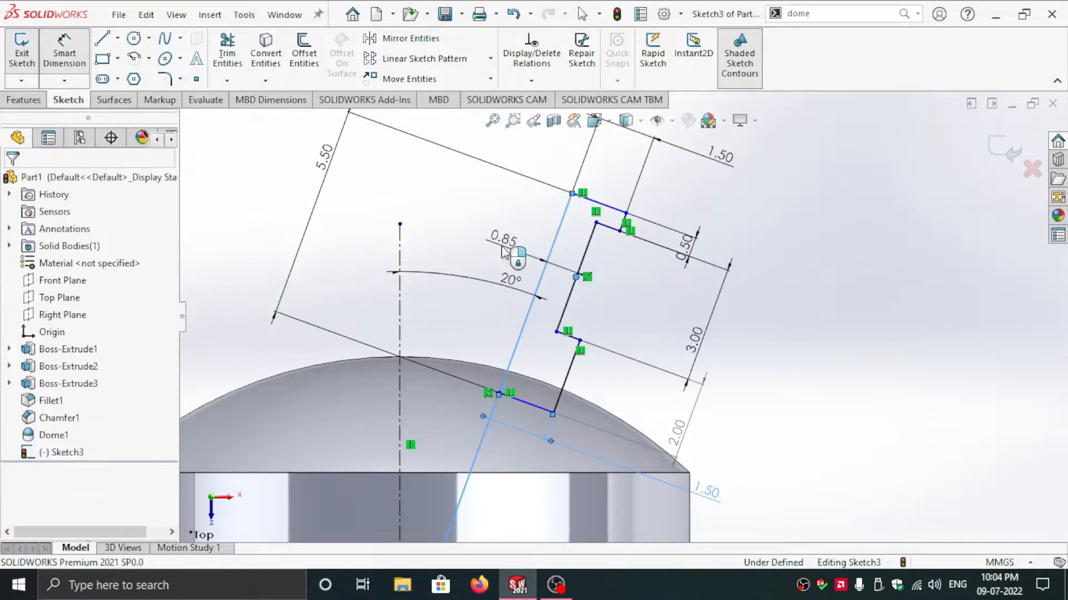
type("0.")
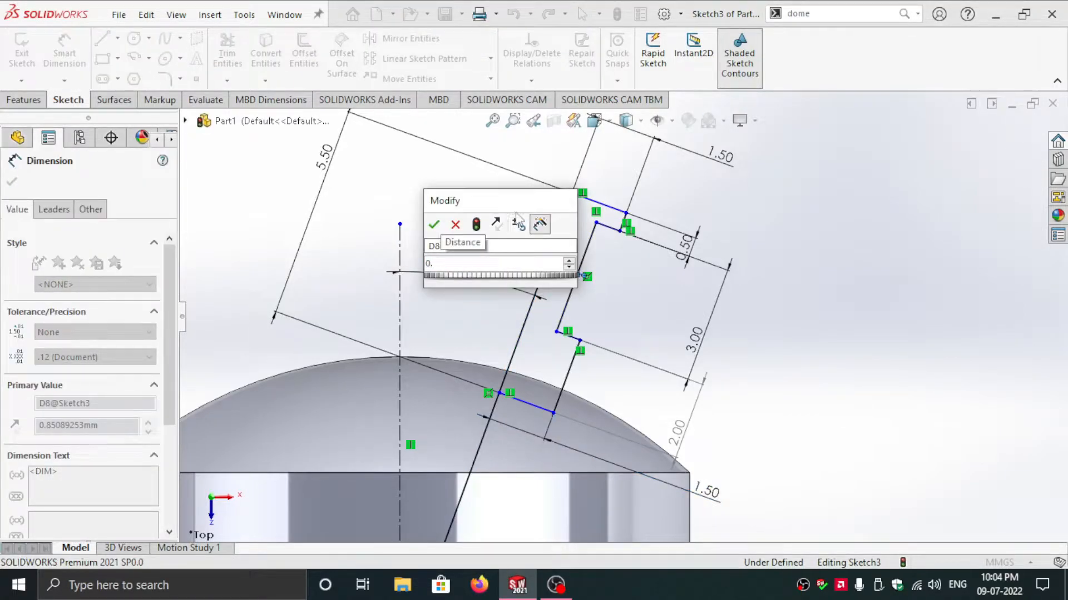
type("5")
key("Return")
- Set the distance between the slanted line and the recessed middle side to 0.8 mm
scroll(632, 247, "down", 3)
scroll(632, 247, "up", 3)
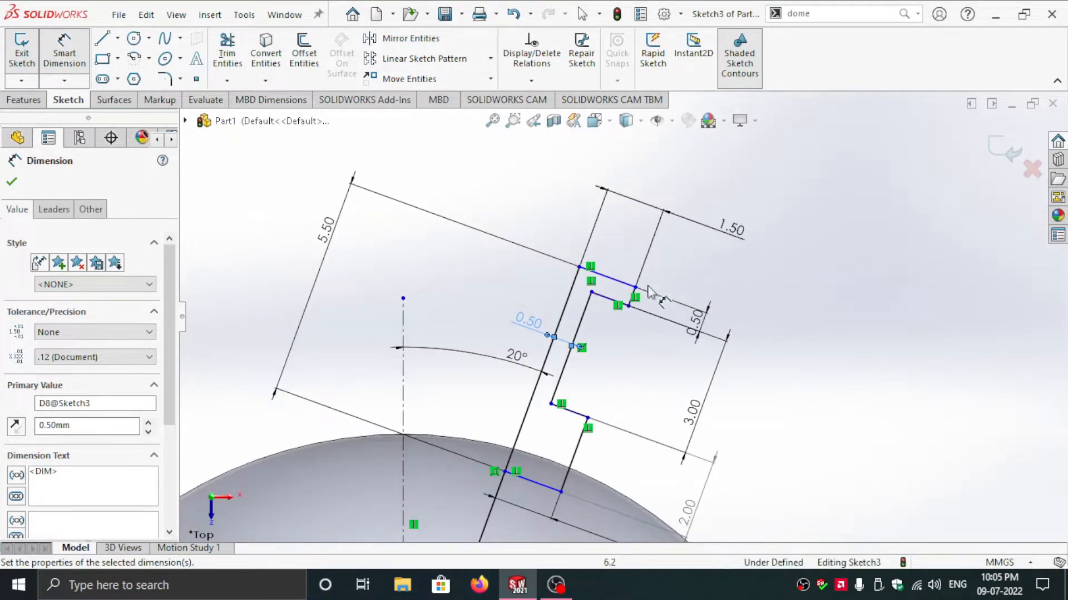
scroll(705, 344, "down", 2)
scroll(693, 318, "up", 4)
scroll(648, 263, "down", 2)
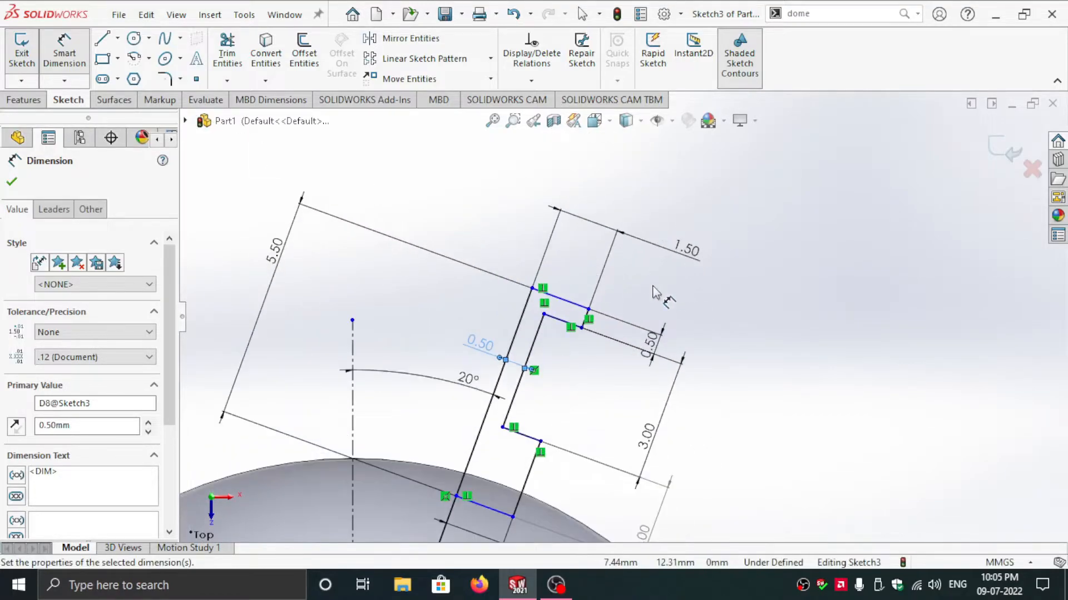
scroll(651, 311, "up", 2)
scroll(600, 367, "down", 4)
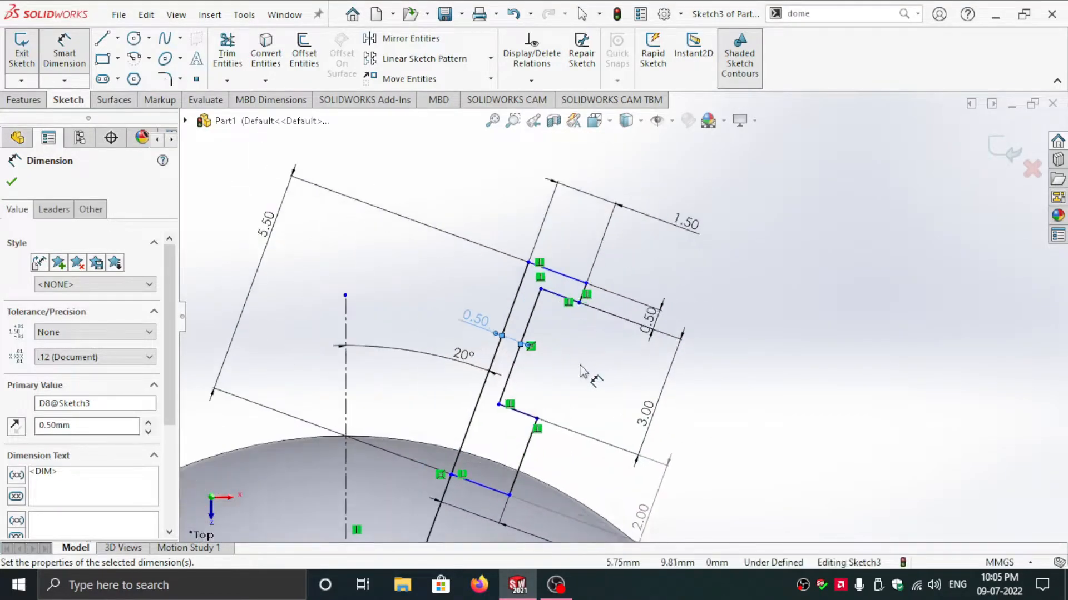
left_click(459, 307)
type("0.8")
key("Return")
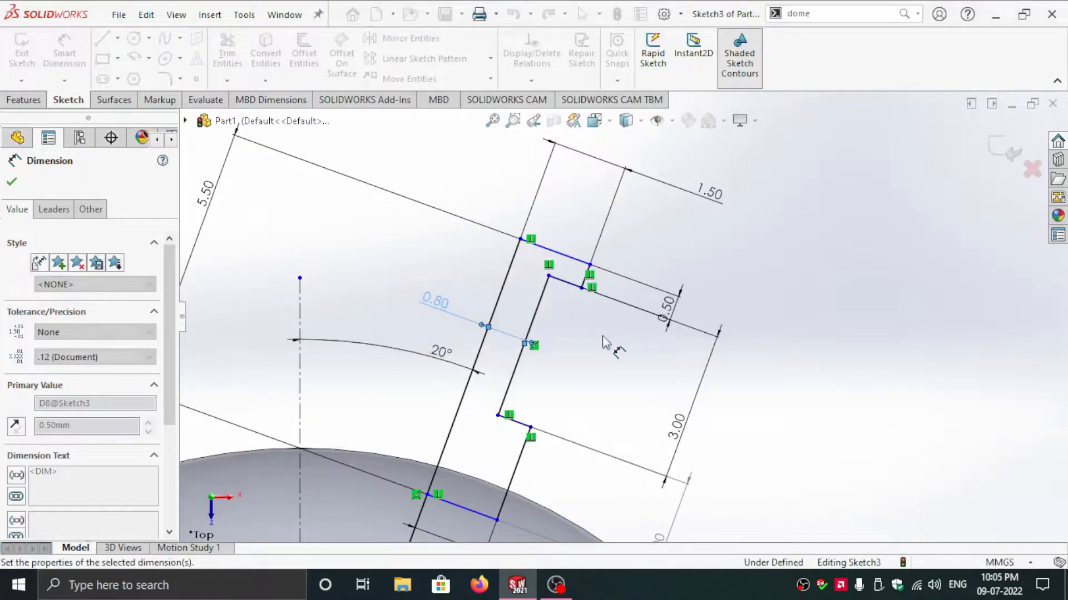
- Examine the stepped profile against the domed part from several orientations, including isometric, and return to the top view
scroll(589, 359, "up", 4)
mouse_move(589, 359)
middle_mouse_down()
mouse_move(565, 198)
mouse_move(507, 431)
mouse_move(558, 573)
mouse_move(595, 579)
mouse_move(542, 492)
middle_mouse_up()
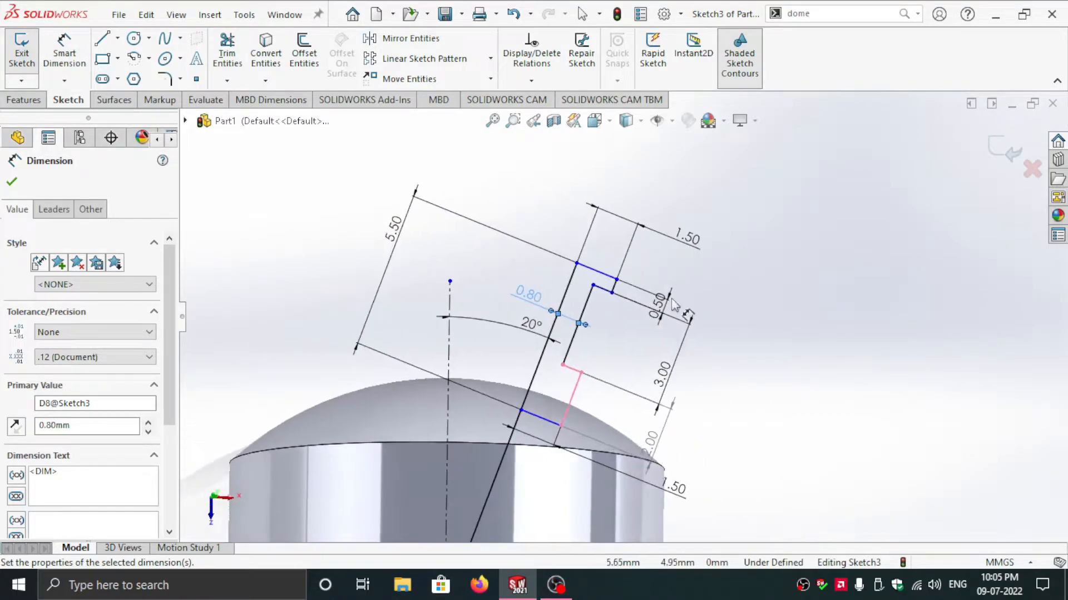
scroll(731, 142, "down", 2)
scroll(628, 249, "up", 3)
key("space")
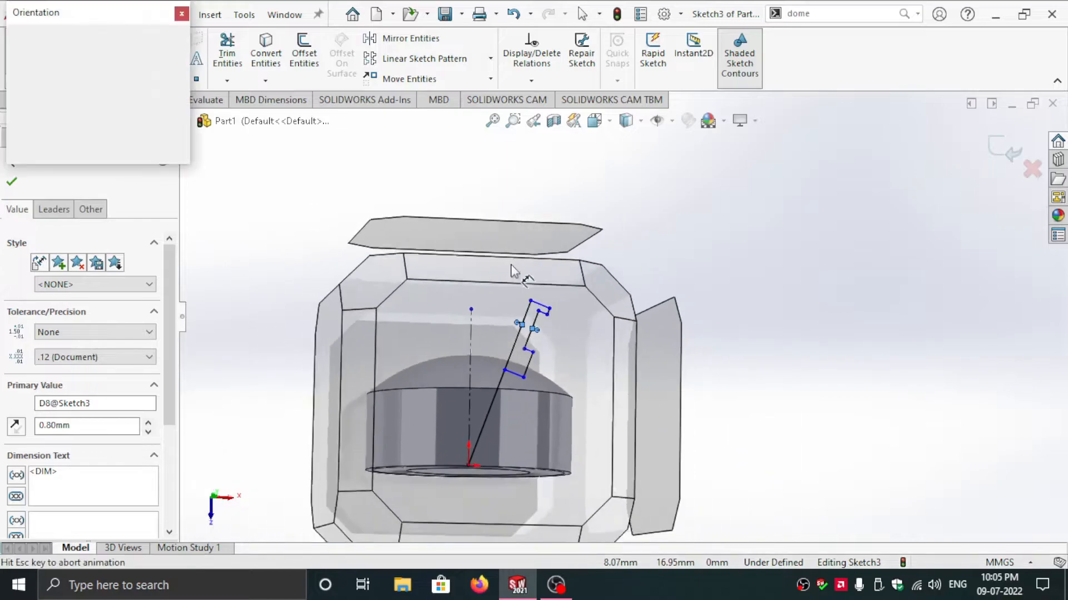
left_click(480, 319)
scroll(767, 231, "up", 4)
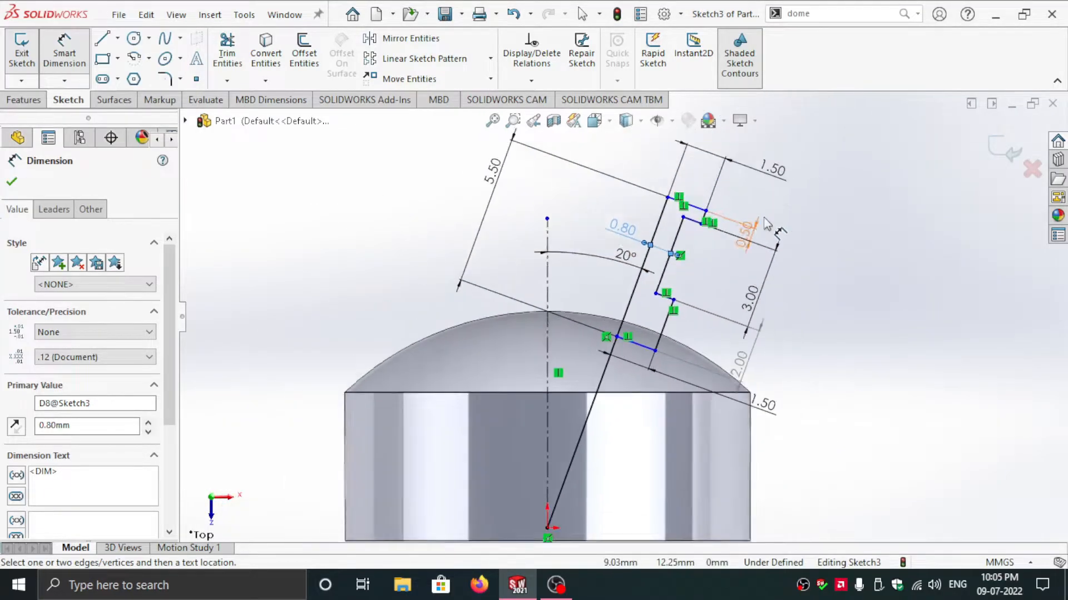
scroll(727, 233, "down", 1)
key("space")
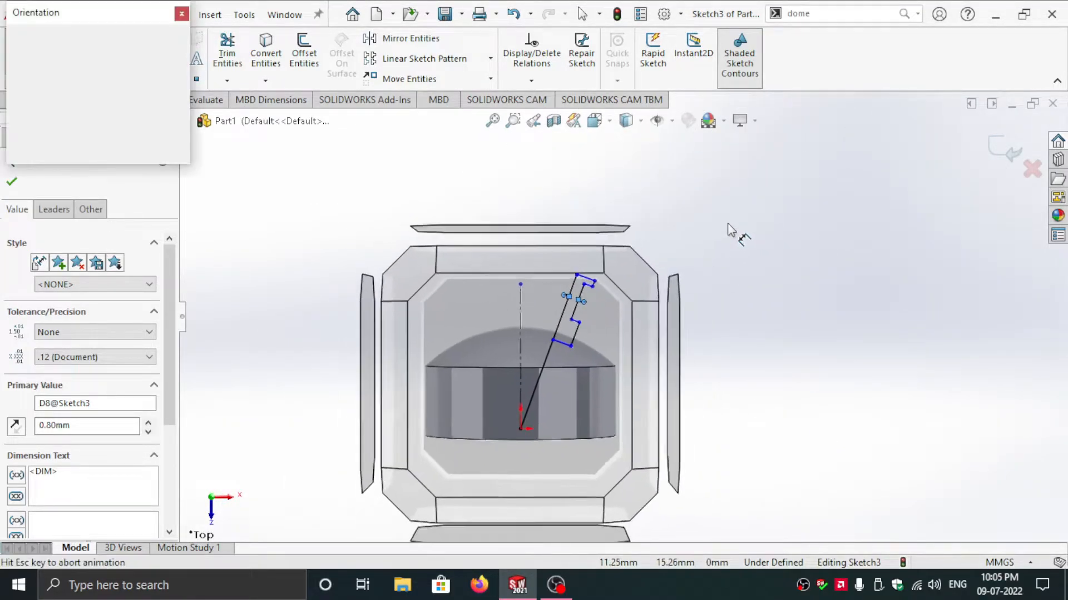
mouse_move(553, 168)
middle_mouse_down()
mouse_move(658, 260)
mouse_move(695, 564)
middle_mouse_up()
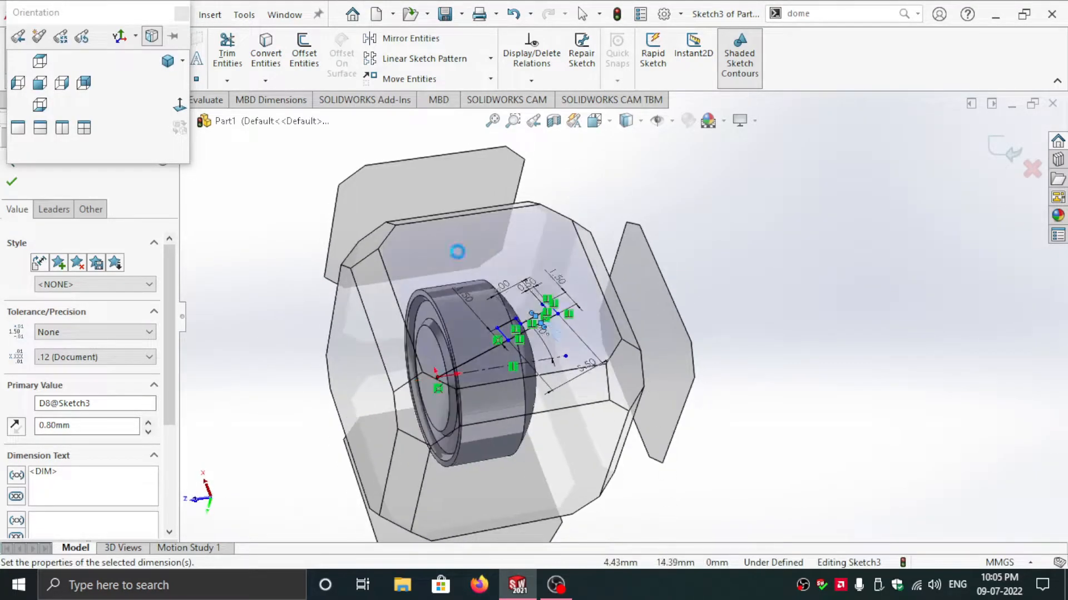
left_click(152, 36)
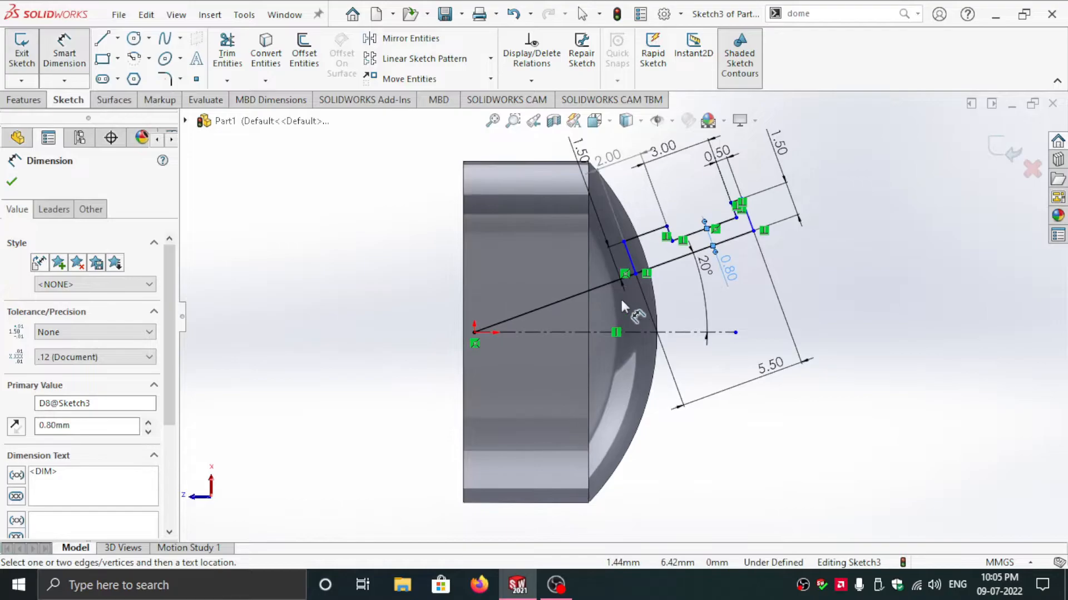
key("space")
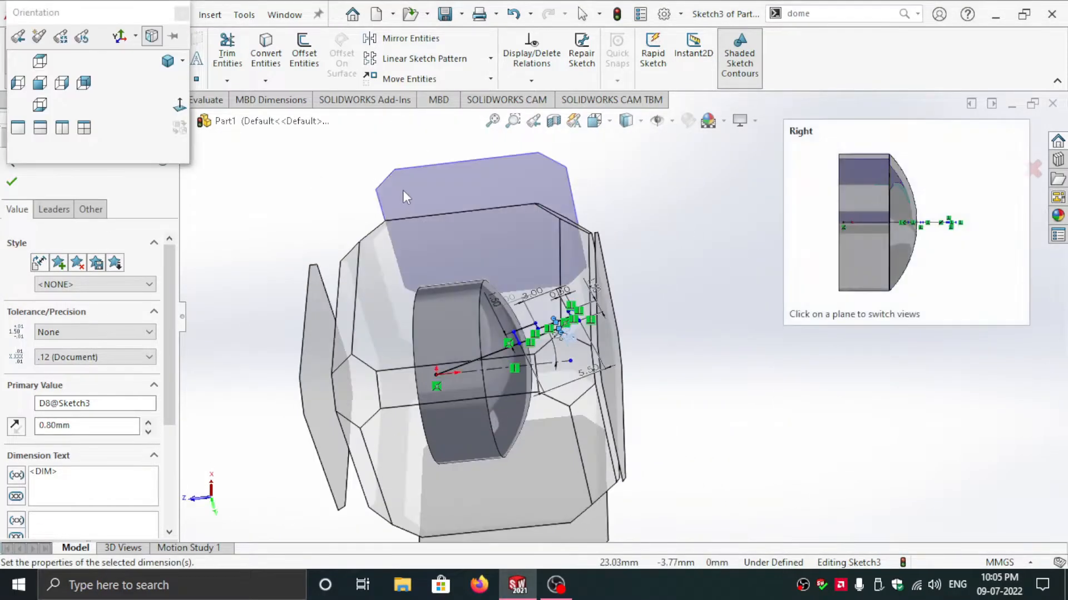
left_click(327, 192)
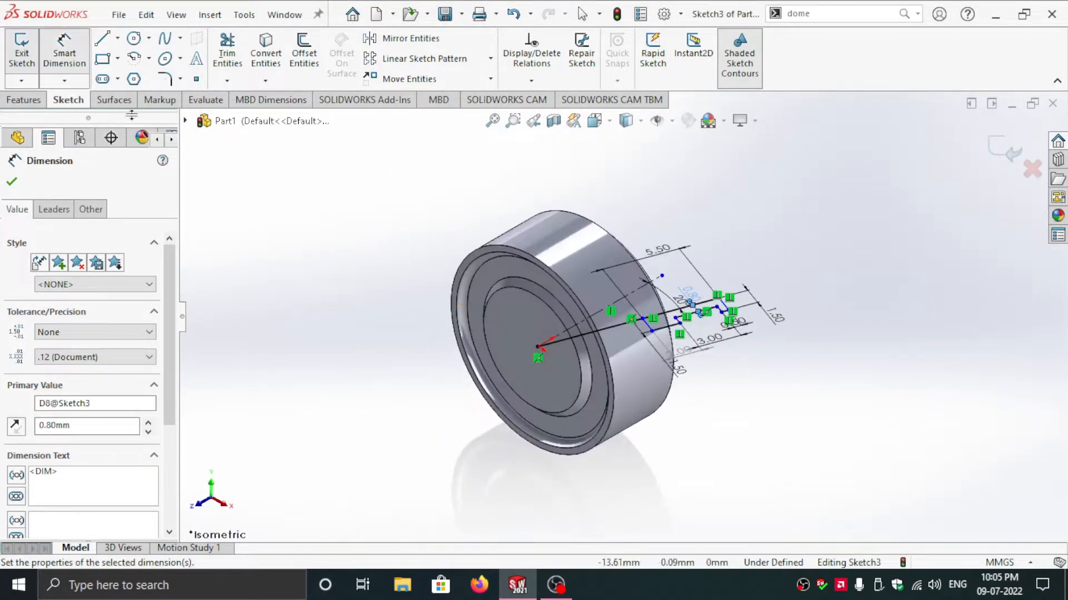
key("space")
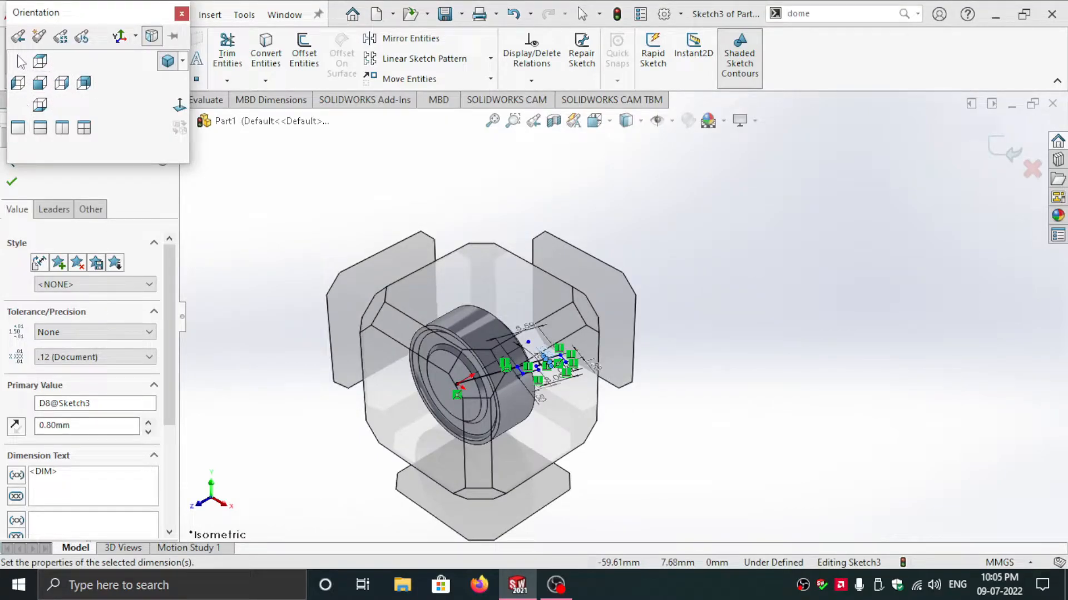
left_click_drag(45, 16, 666, 143)
left_click(668, 186)
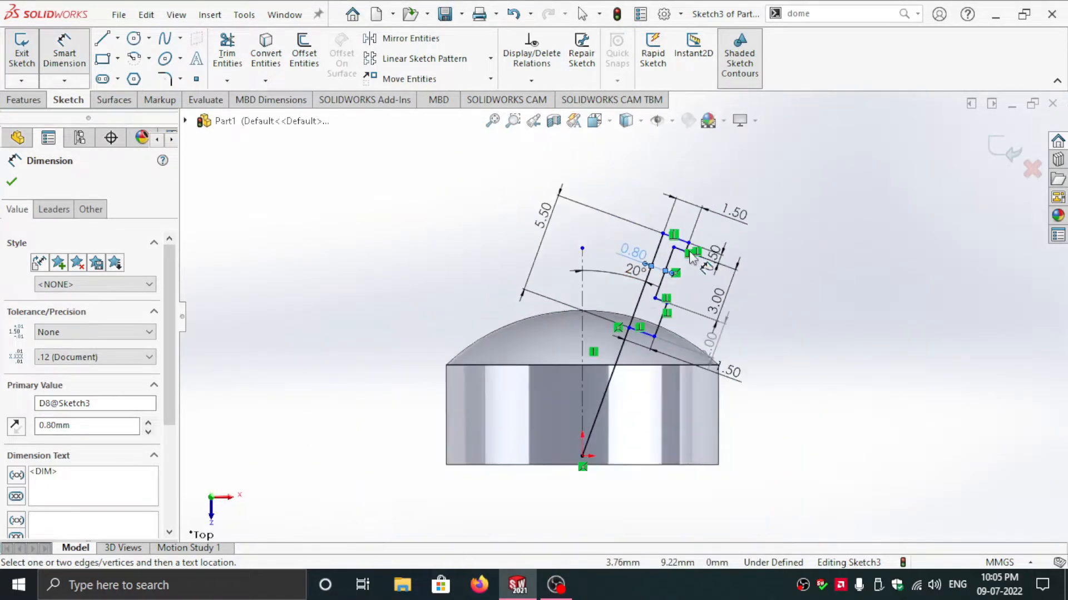
- Dimension the full length of the slanted line from the origin as 13 mm
scroll(703, 259, "down", 1)
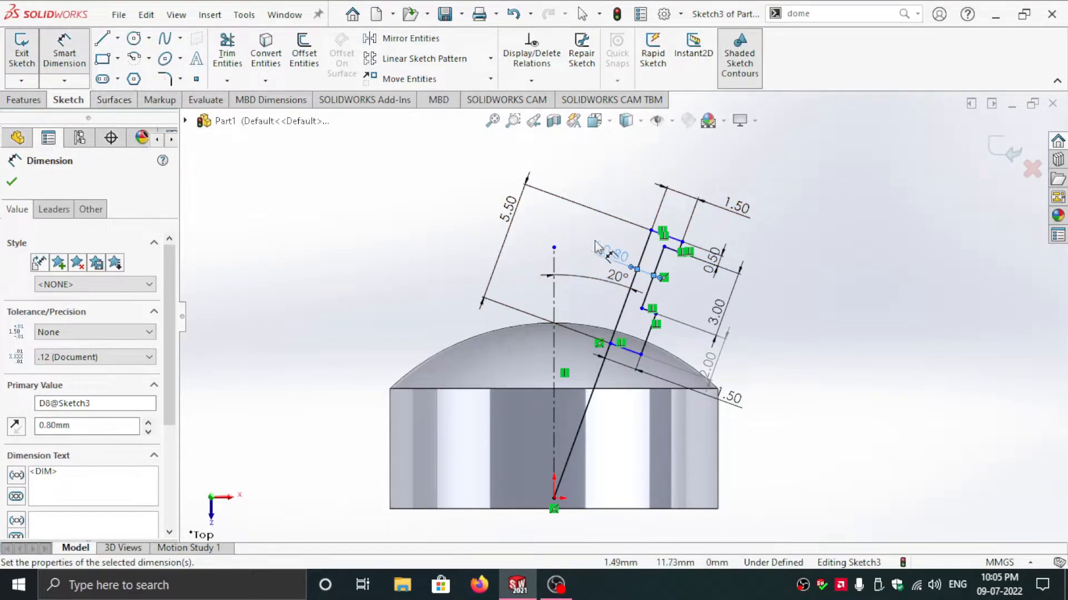
left_click(644, 251)
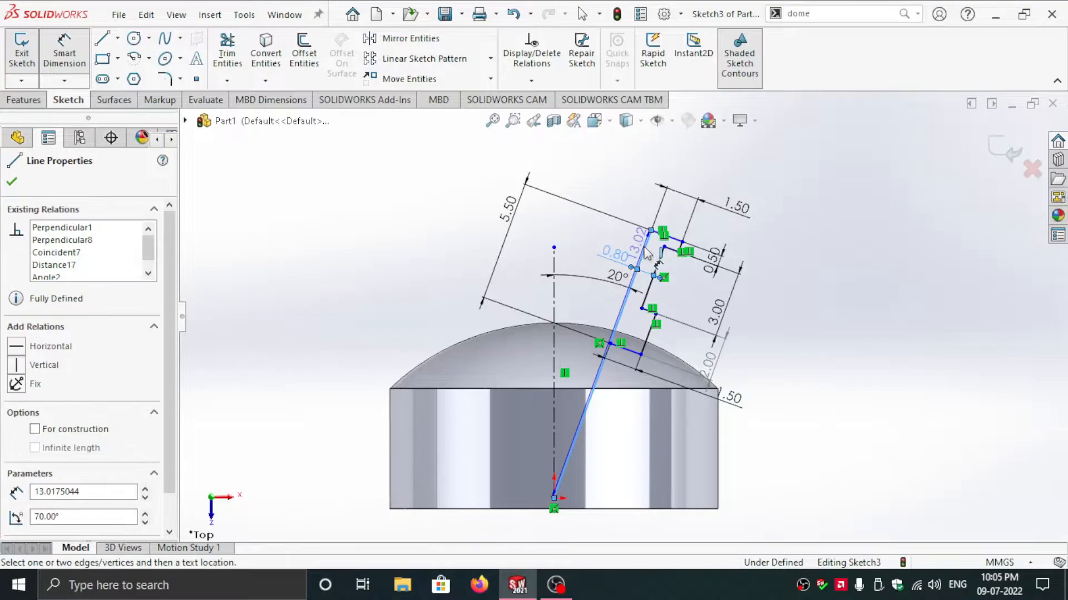
left_click(448, 206)
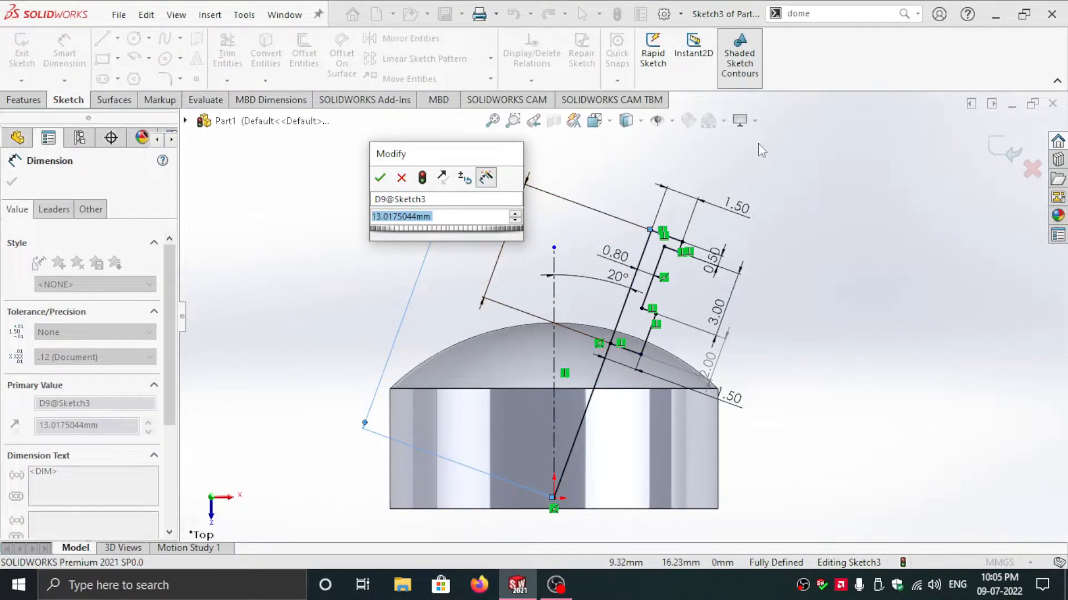
type("12")
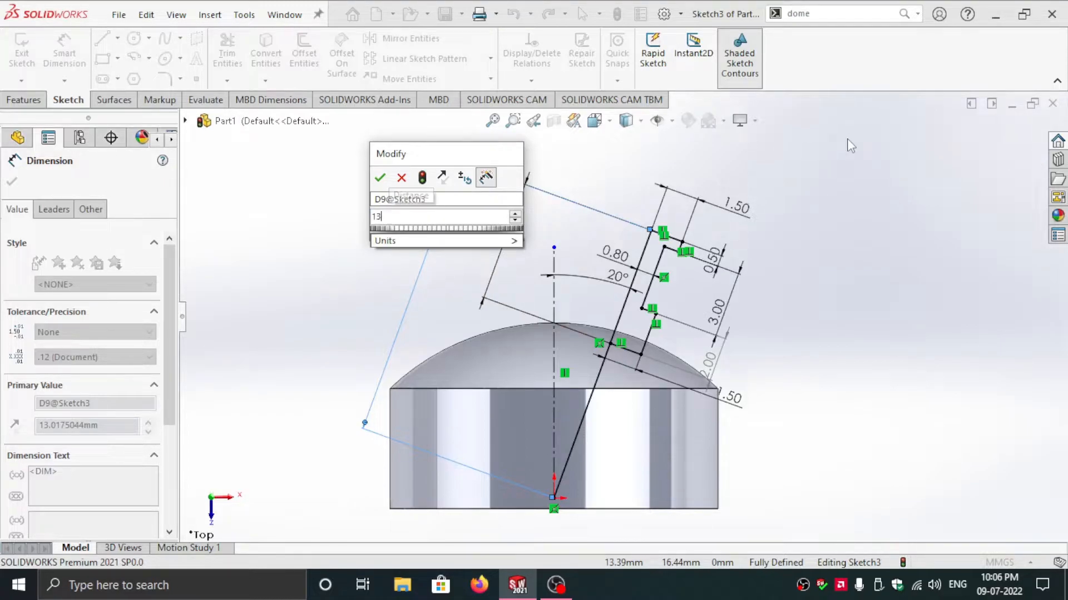
key("Return")
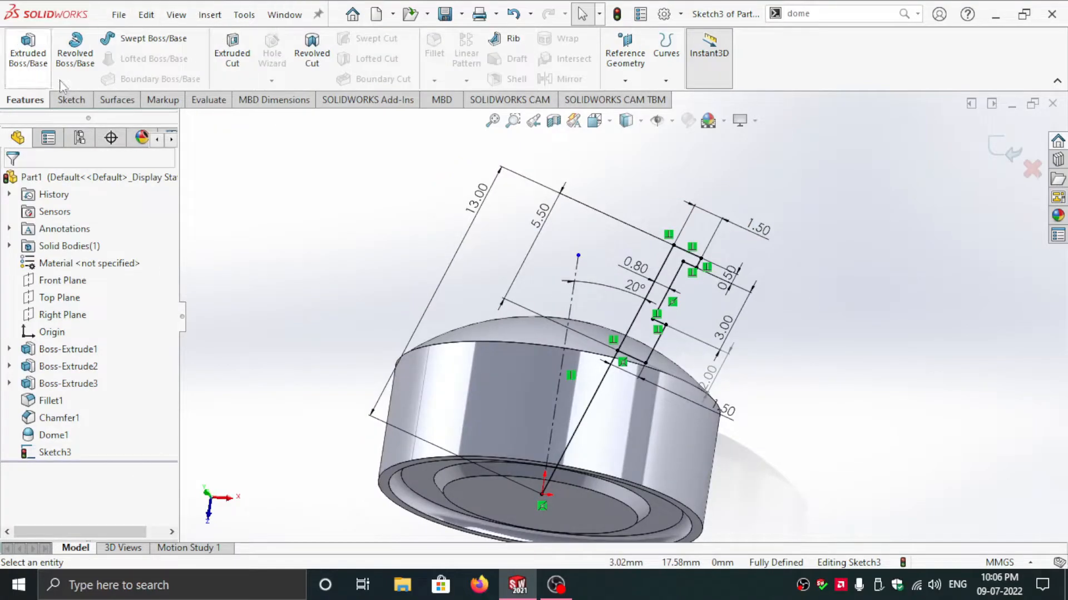
- Start a Revolved Boss/Base with the closed stepped profile region as its contour and turn off the thin feature
left_click(95, 82)
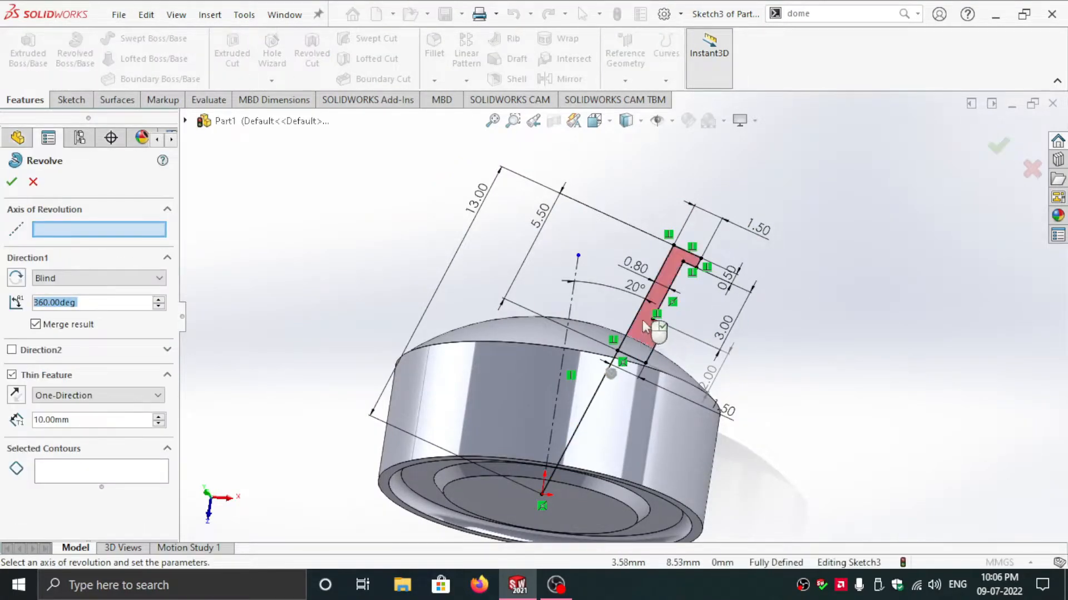
left_click(646, 335)
left_click(635, 349)
scroll(634, 349, "down", 5)
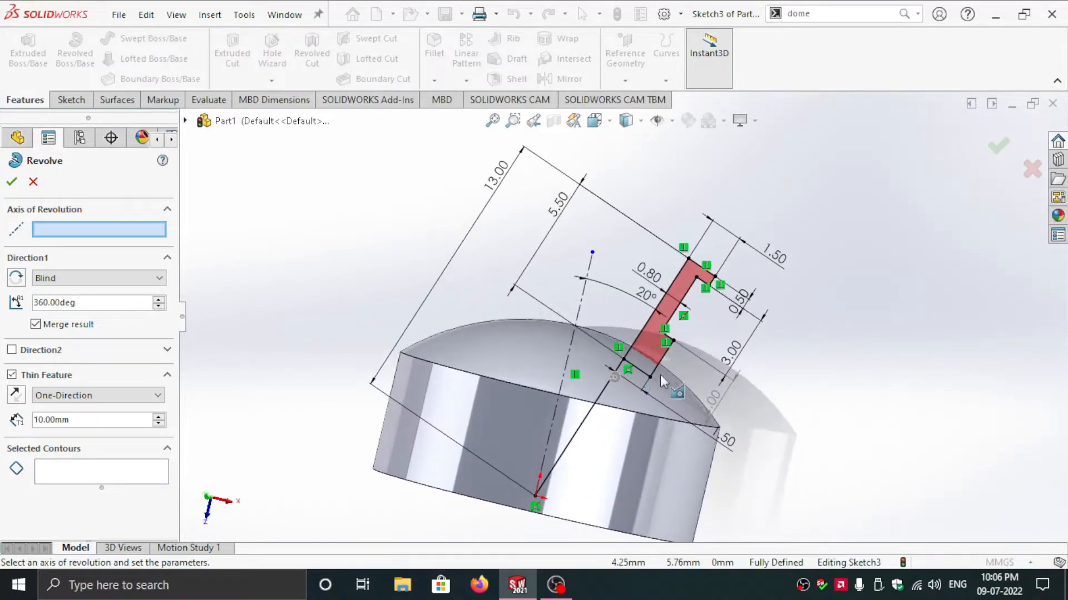
scroll(627, 349, "down", 1)
left_click(638, 308)
mouse_move(646, 330)
middle_mouse_down()
mouse_move(663, 186)
mouse_move(651, 421)
middle_mouse_up()
scroll(652, 421, "up", 10)
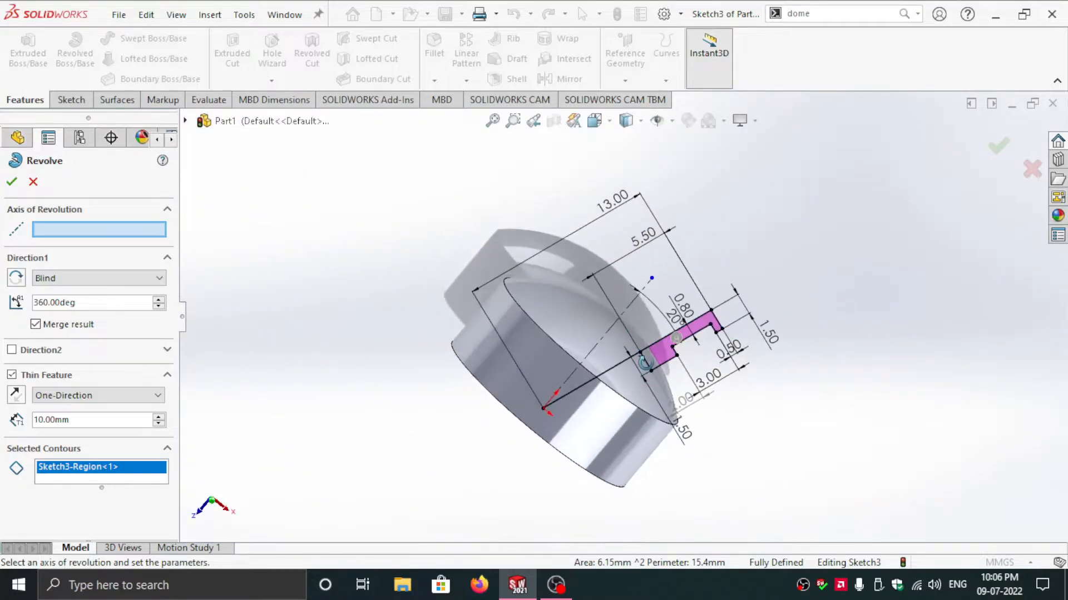
left_click(12, 377)
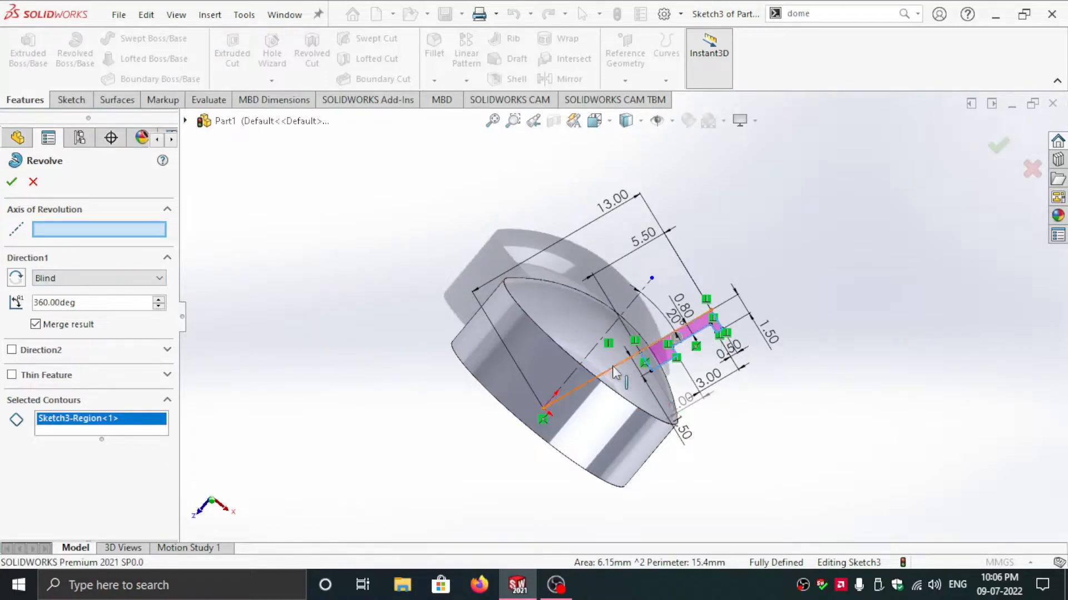
- Use the slanted line as the axis of revolution and complete the 360-degree revolve
scroll(622, 359, "down", 4)
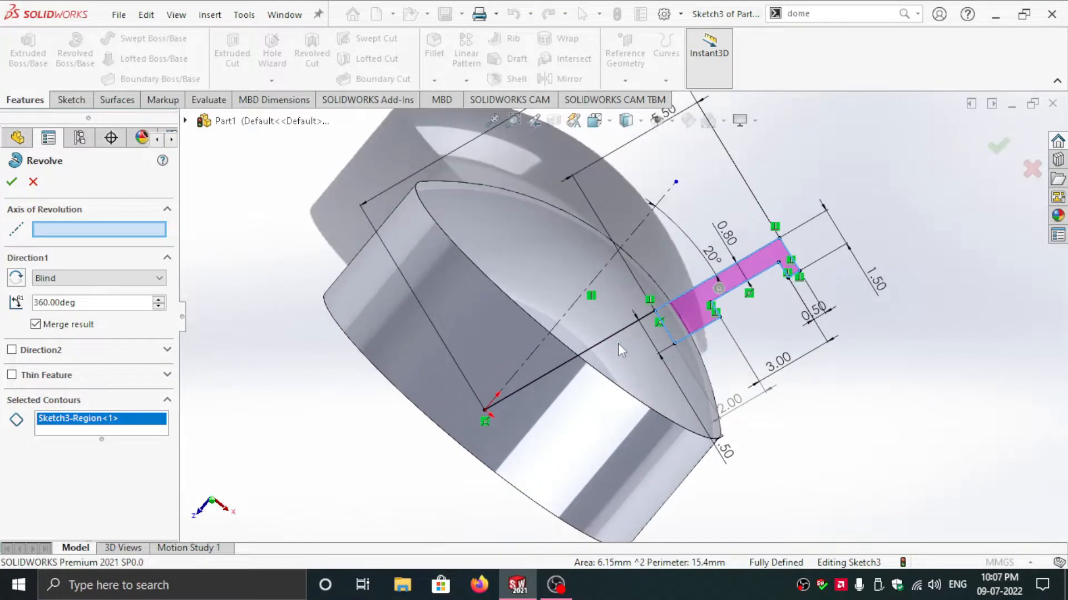
left_click(628, 336)
middle_click_drag(730, 305, 695, 262)
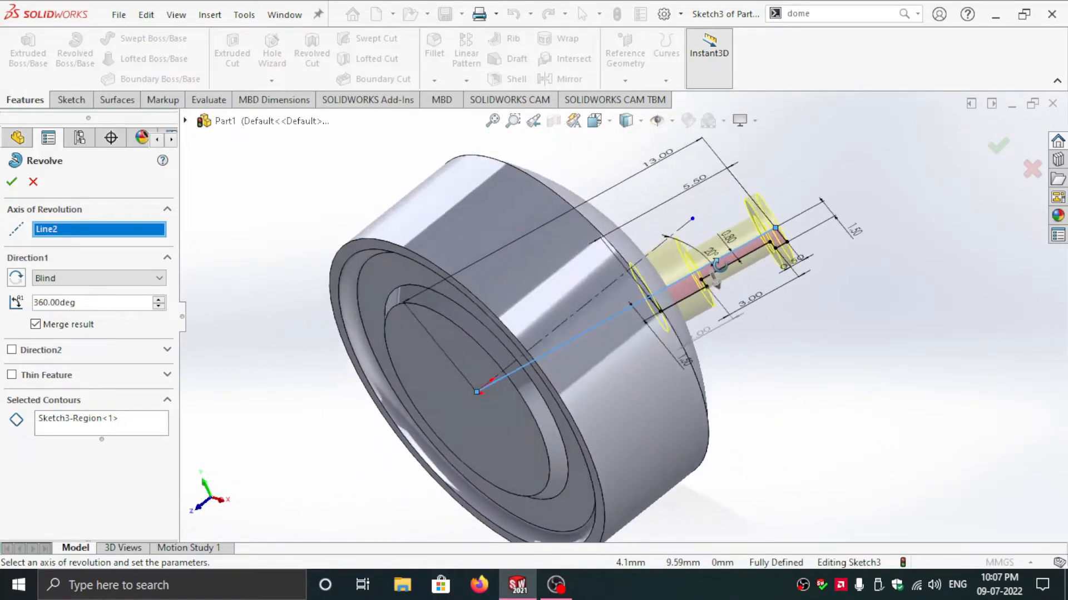
left_click(12, 182)
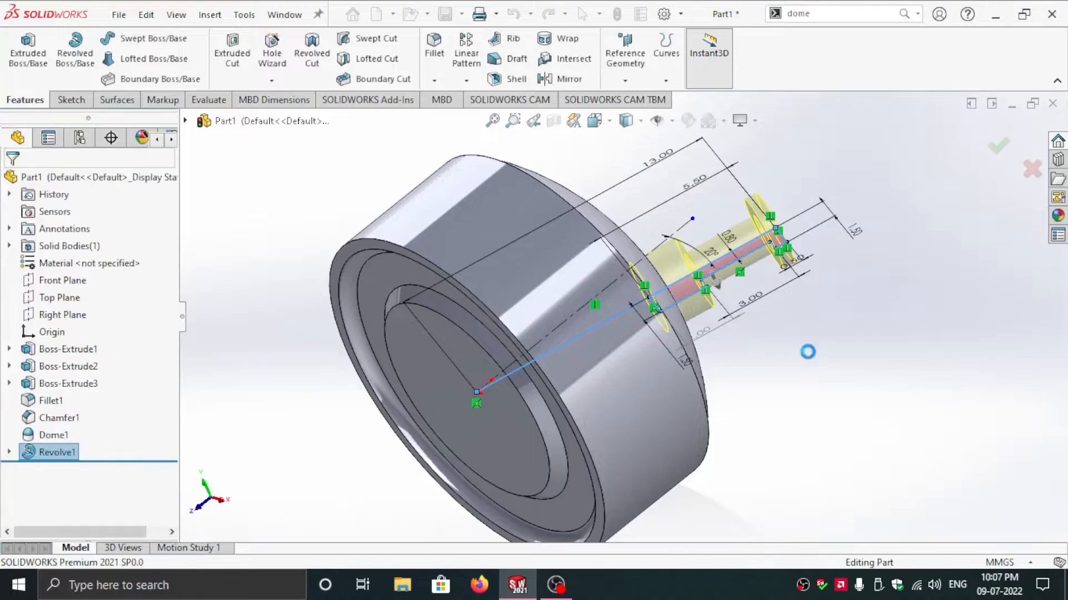
middle_click_drag(808, 352, 790, 267)
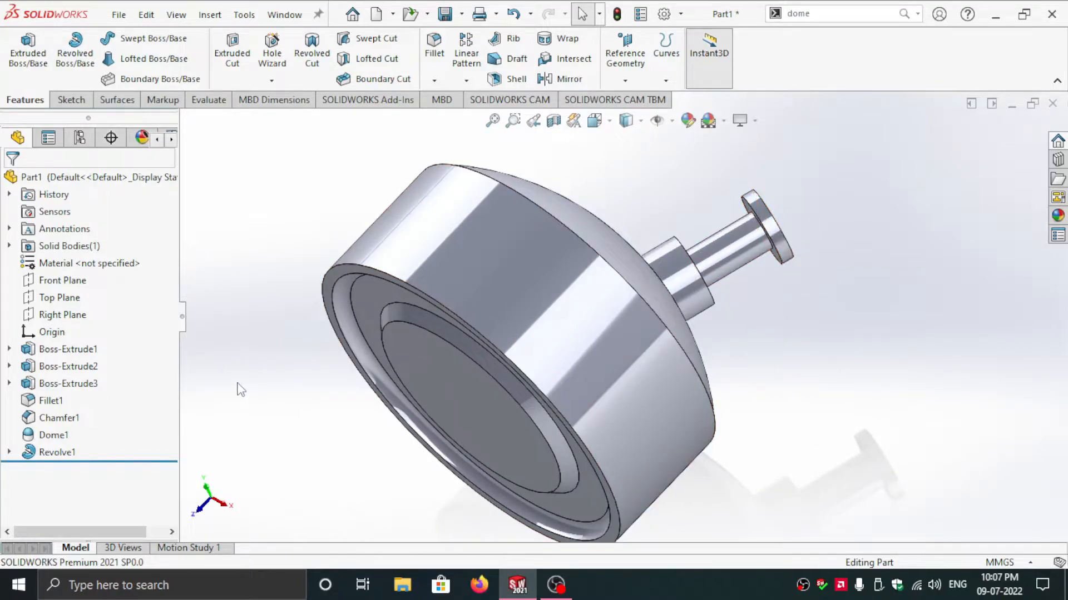
- Edit the sketch of the revolved stem and set the radius of its end flange to 0.9 mm
left_click(9, 453)
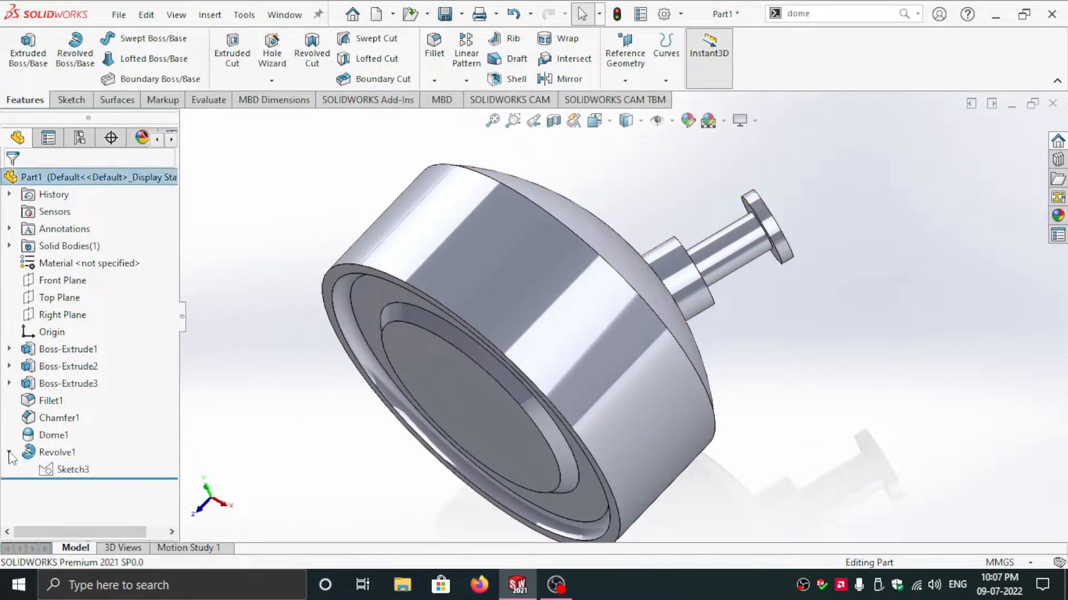
left_click(66, 472)
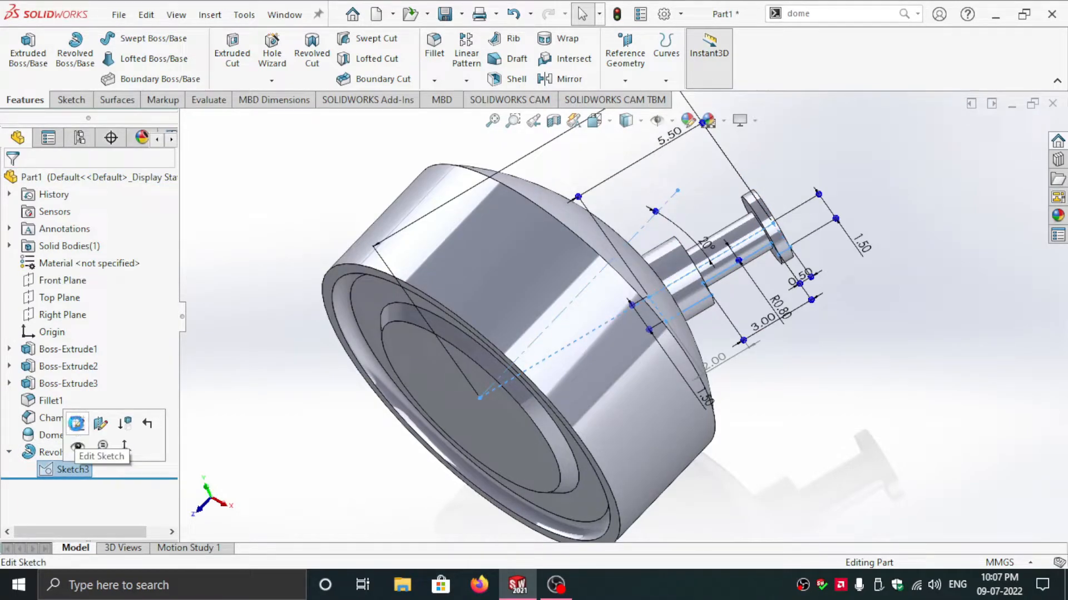
left_click(77, 424)
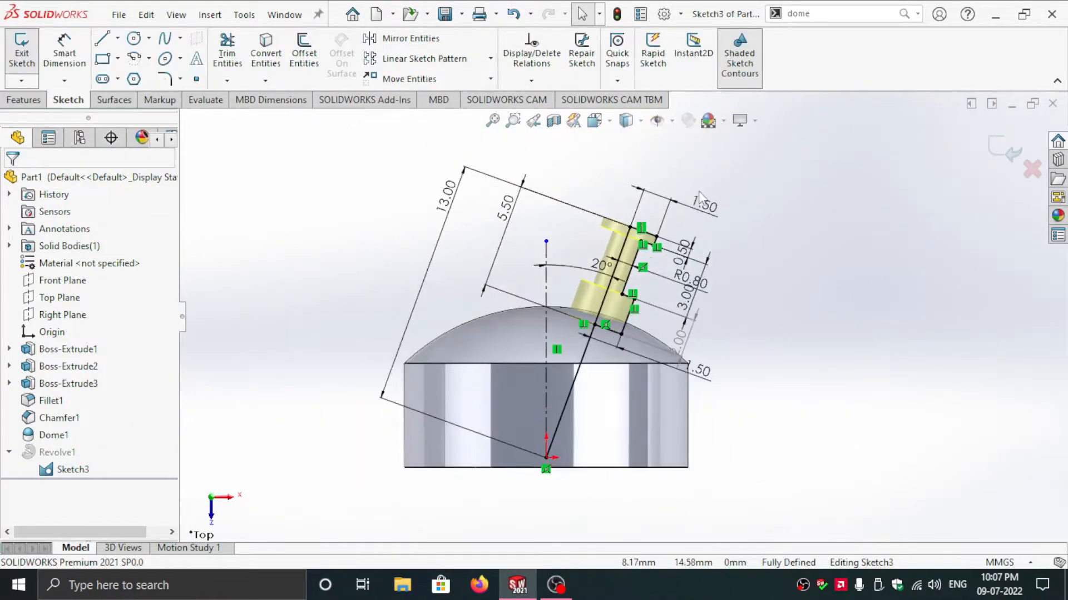
scroll(699, 192, "down", 4)
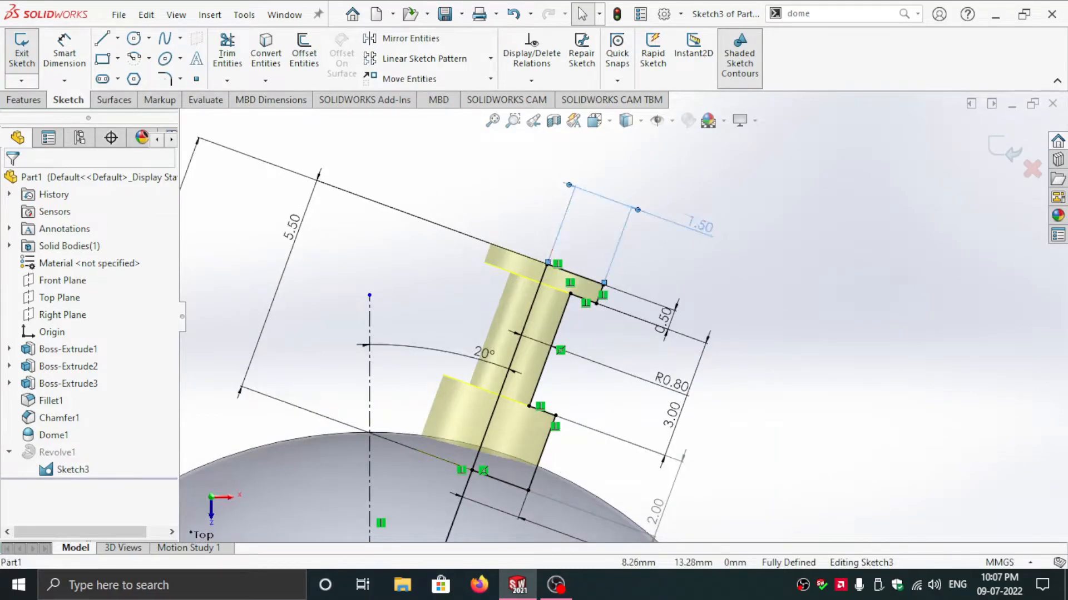
double_click(700, 225)
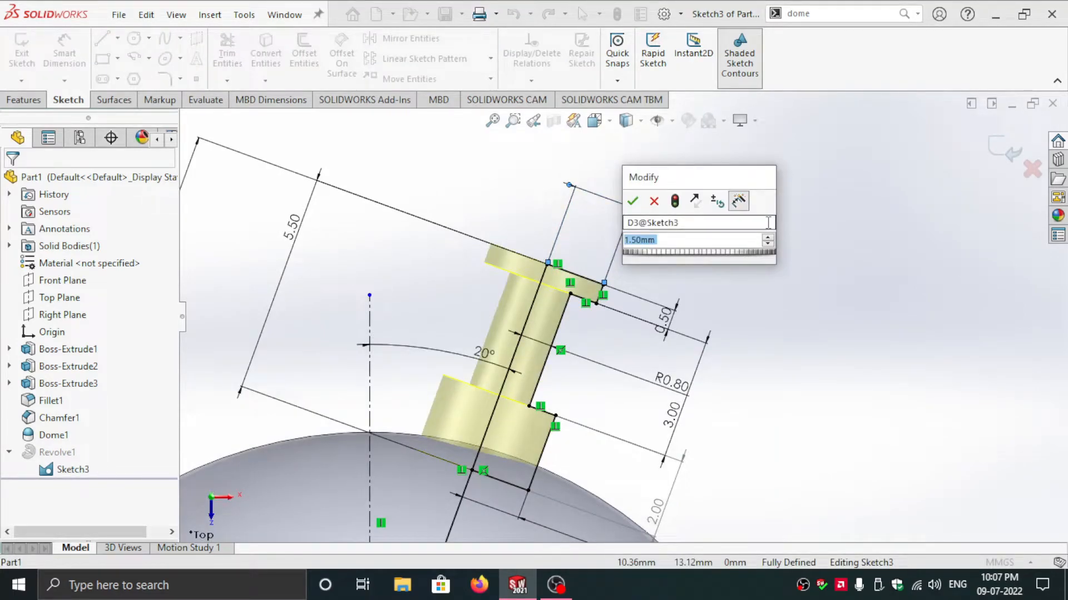
type("0.9")
key("Return")
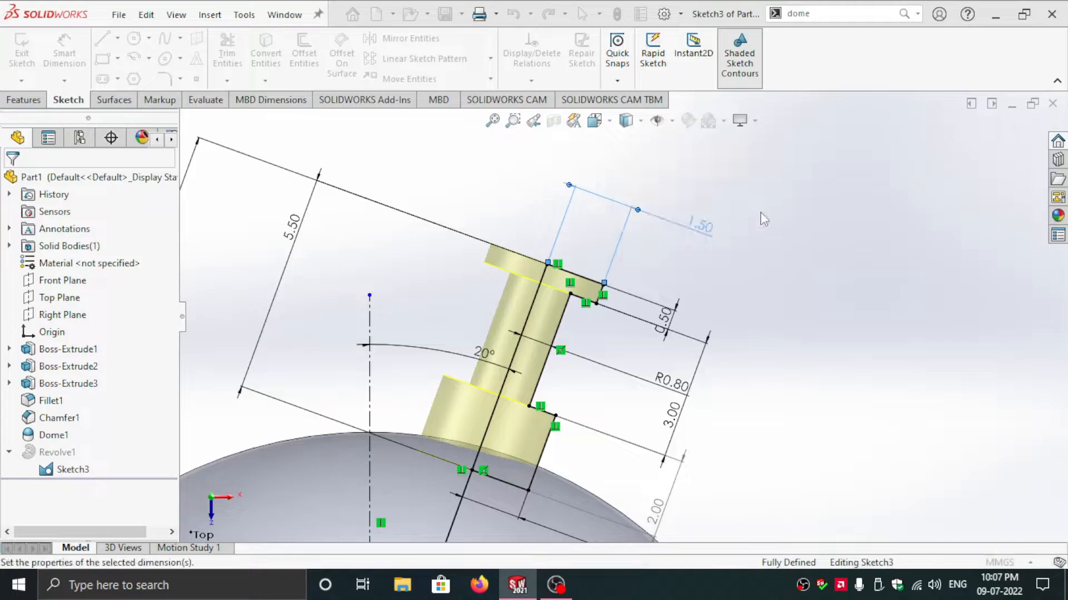
- Set the stem's end flange radius to 1 mm and exit the sketch to rebuild the revolve
scroll(615, 298, "down", 2)
scroll(621, 302, "up", 3)
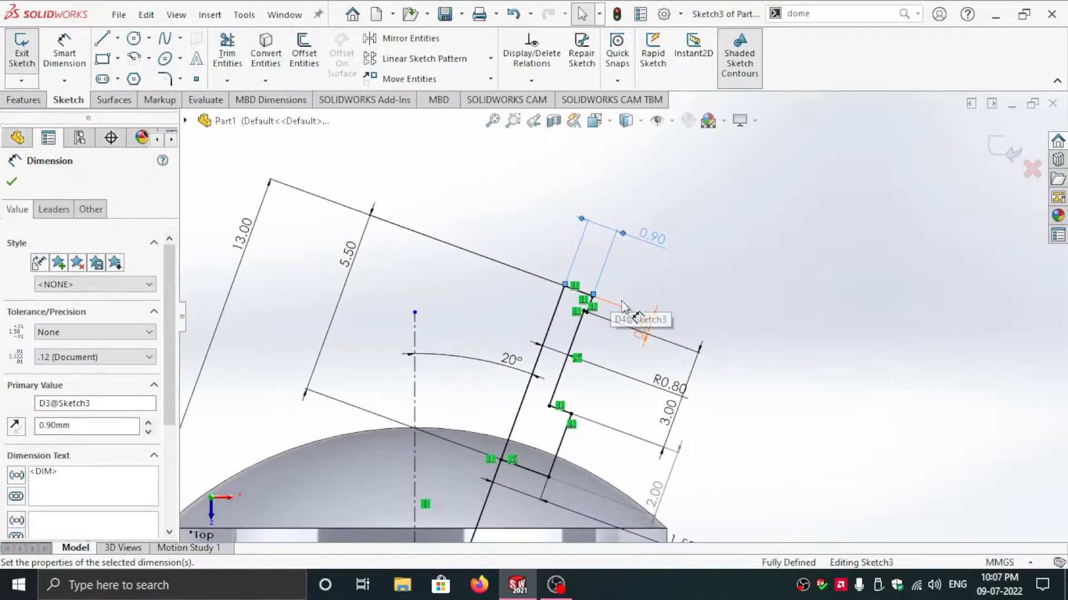
double_click(652, 236)
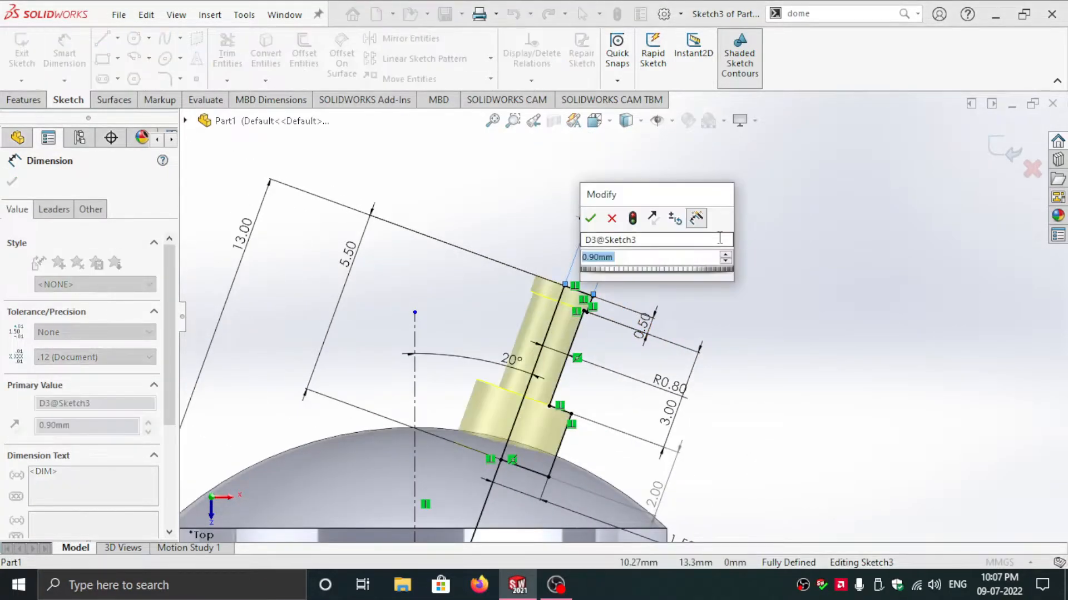
key("Escape")
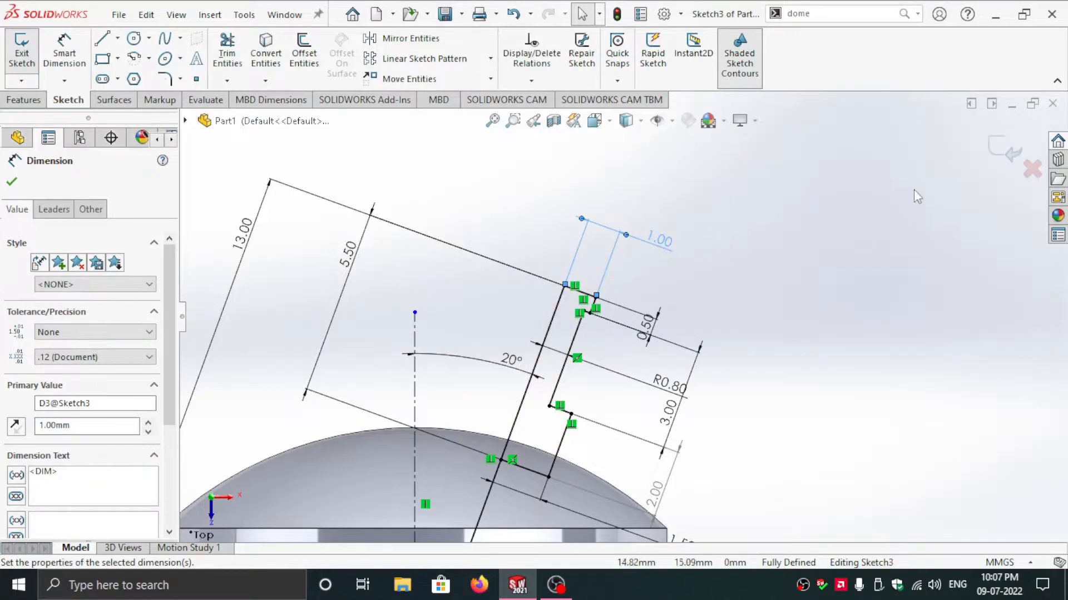
left_click(996, 150)
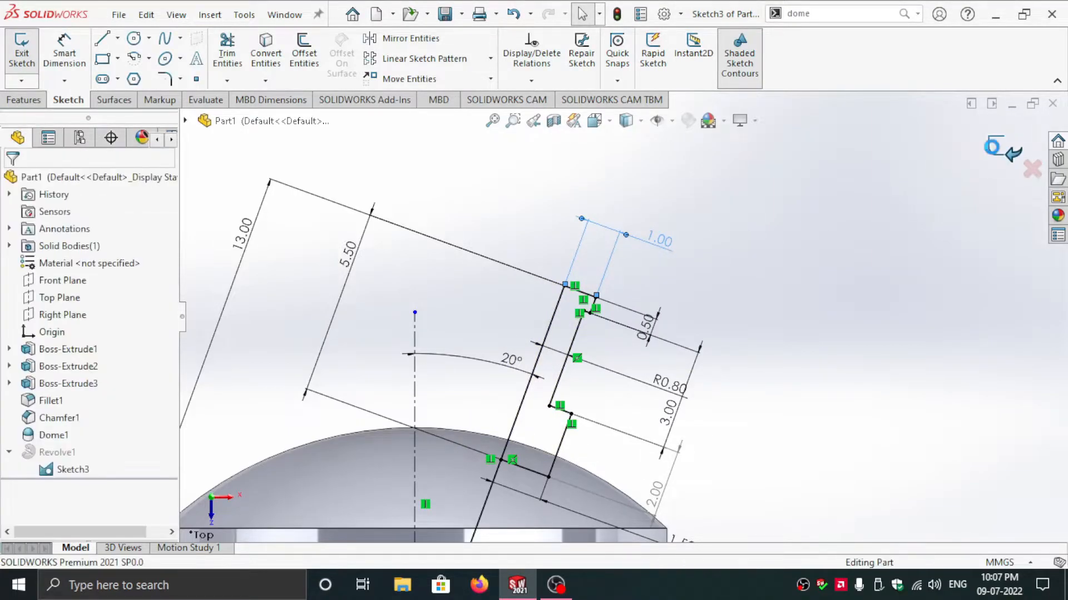
- Start a sketch on the stem's flat end face and convert the face's circular edge into it
middle_click_drag(627, 366, 822, 289)
scroll(823, 289, "down", 5)
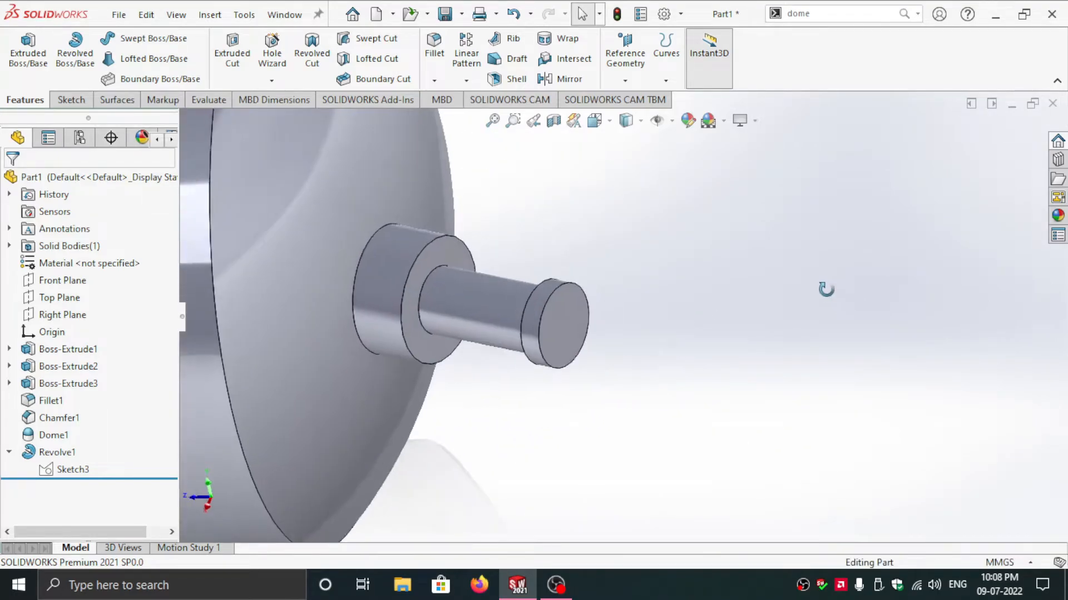
left_click(564, 312)
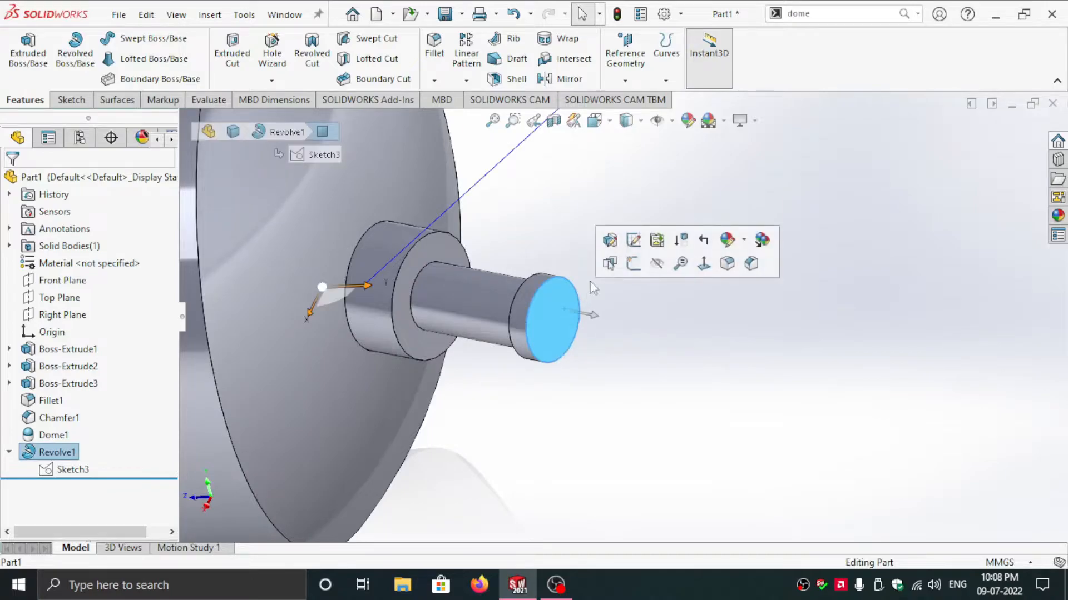
left_click(636, 262)
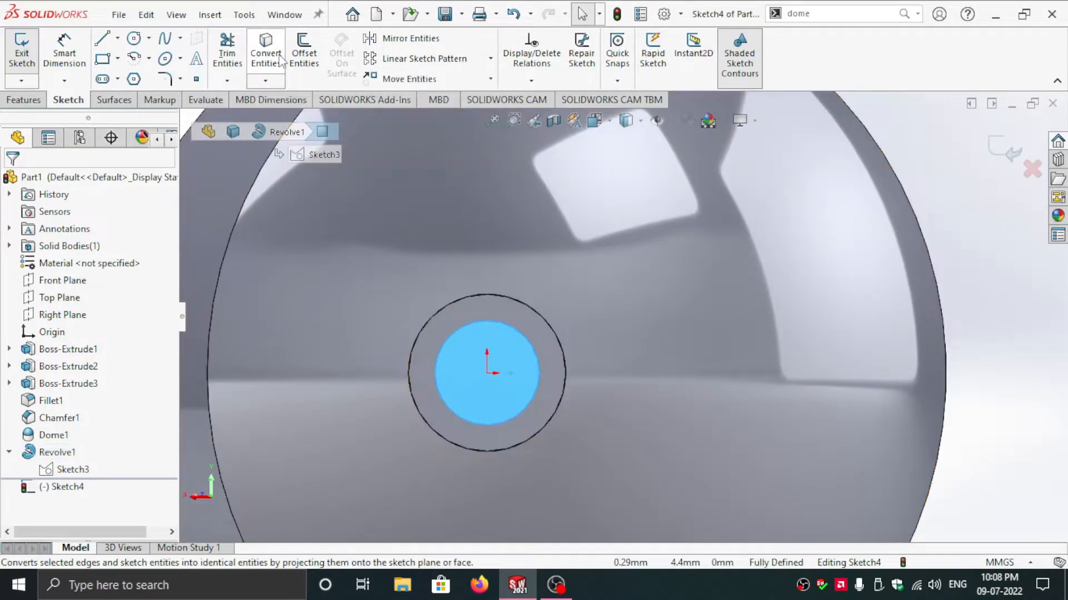
left_click(266, 56)
- Offset the converted circle inward by 0.3 mm with Offset Entities
left_click(304, 56)
left_click(513, 328)
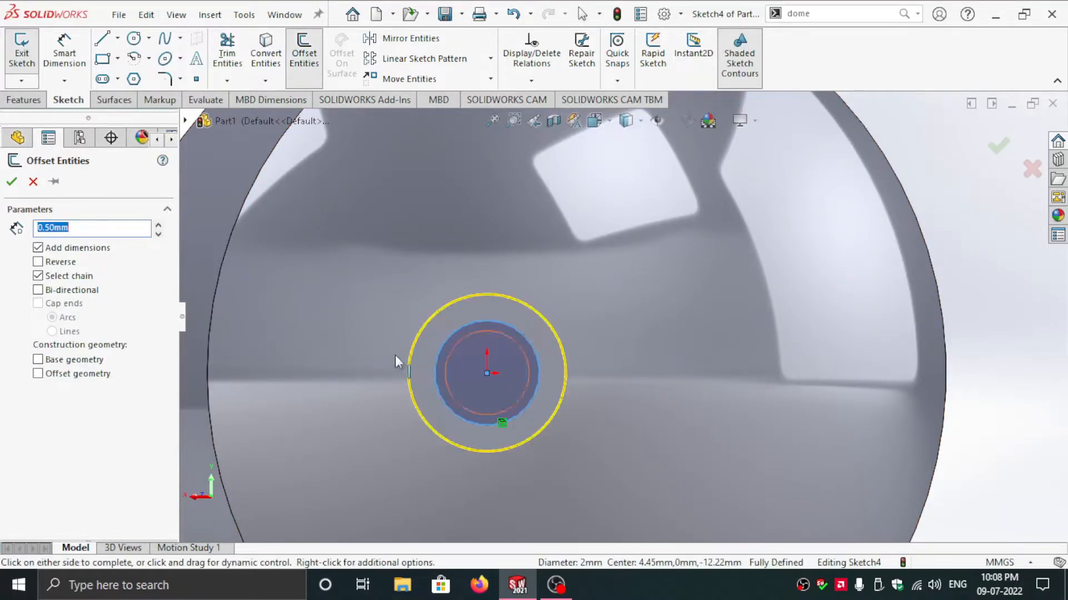
left_click(37, 262)
scroll(96, 226, "up", 2)
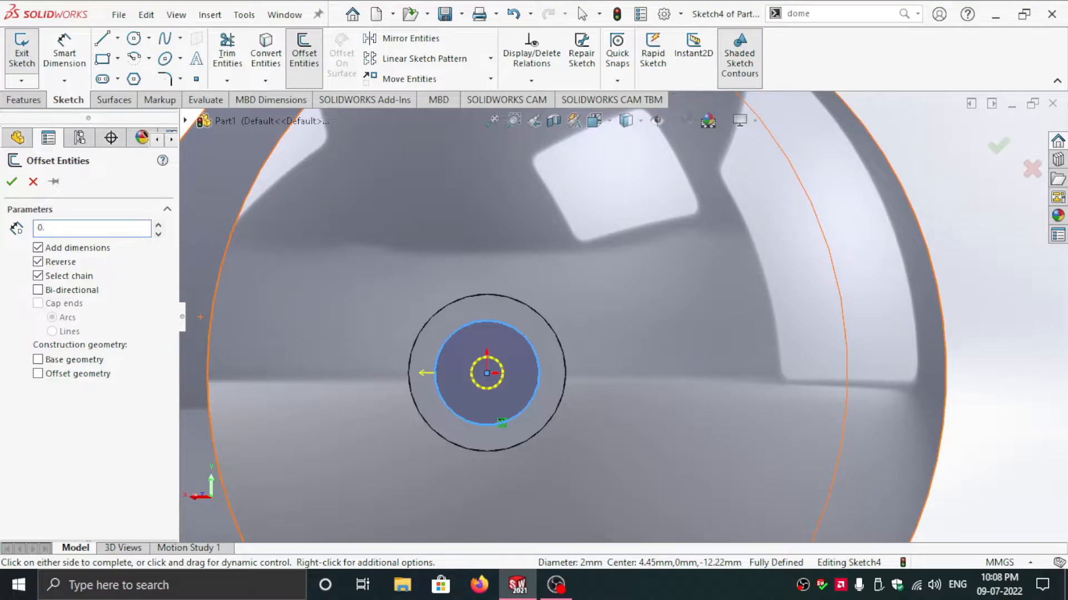
key("Return")
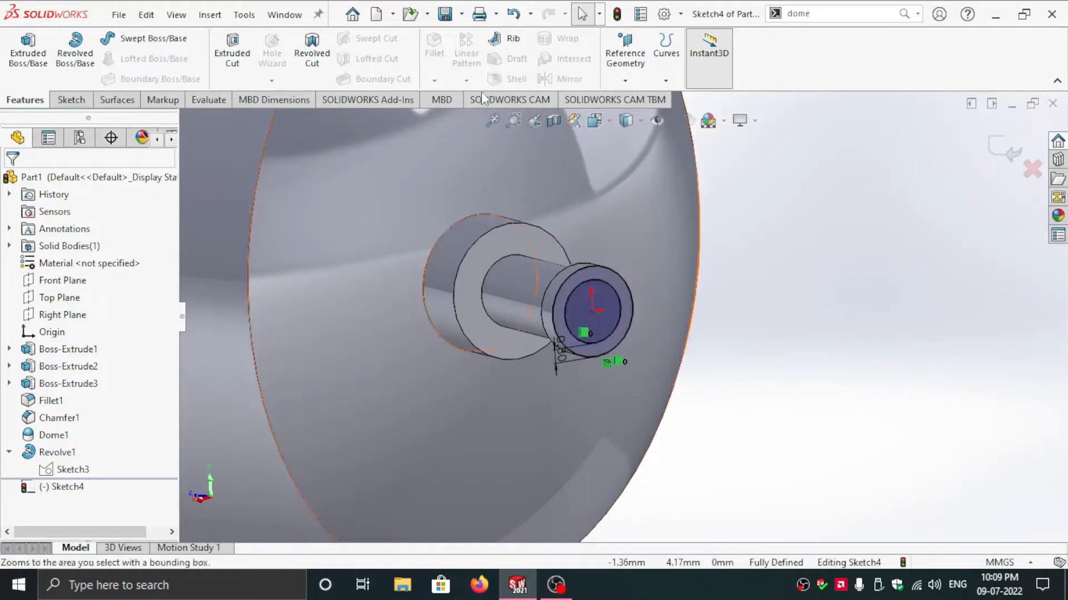
- Start an Extruded Boss/Base from the end-face sketch with only the inner circle region as its contour
left_click(38, 49)
scroll(619, 323, "down", 4)
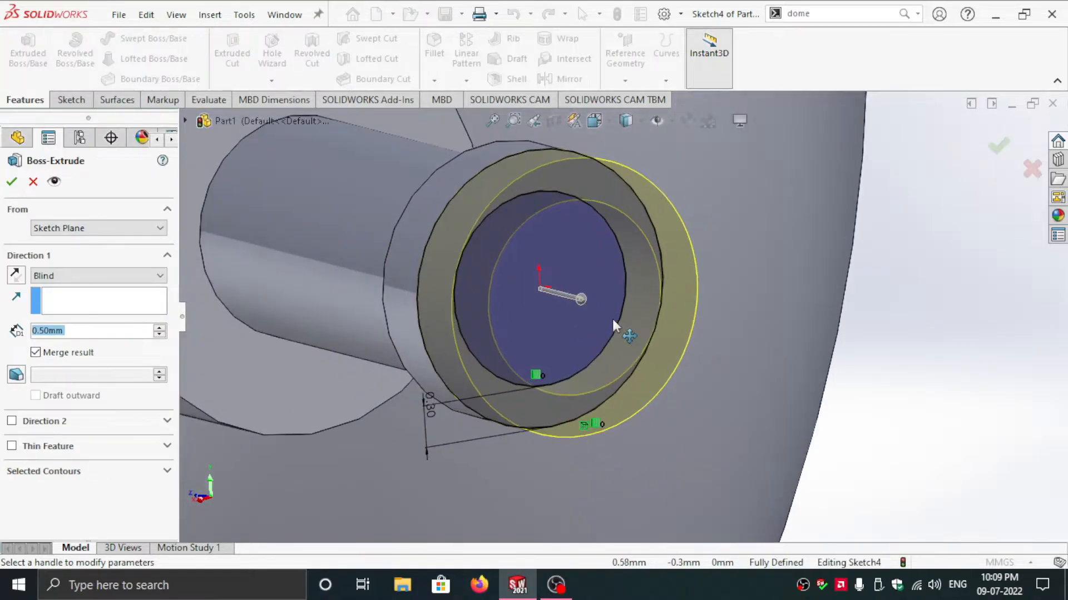
left_click(56, 472)
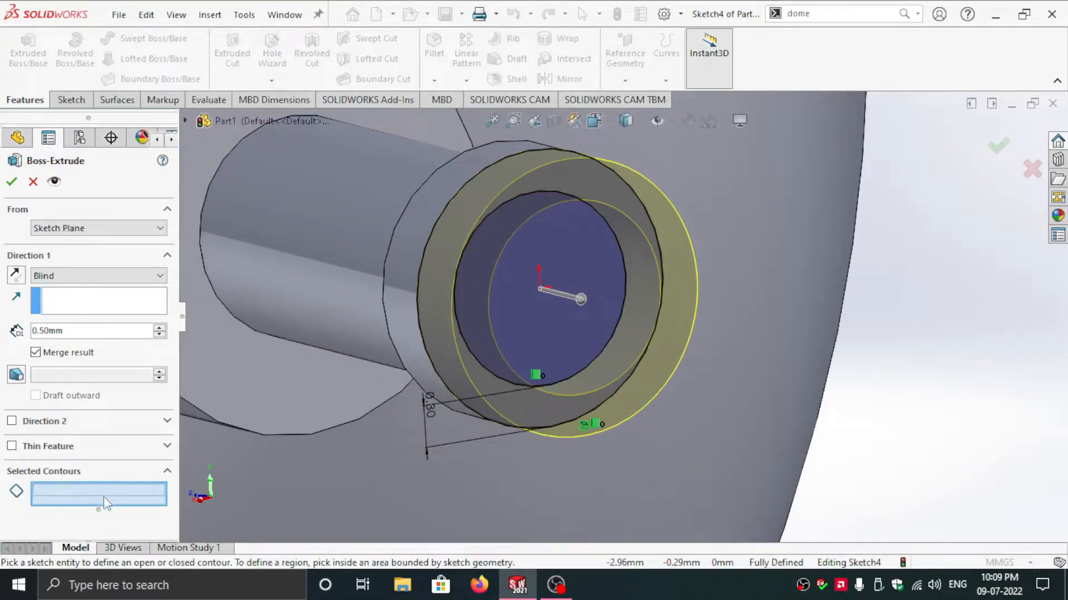
left_click(561, 325)
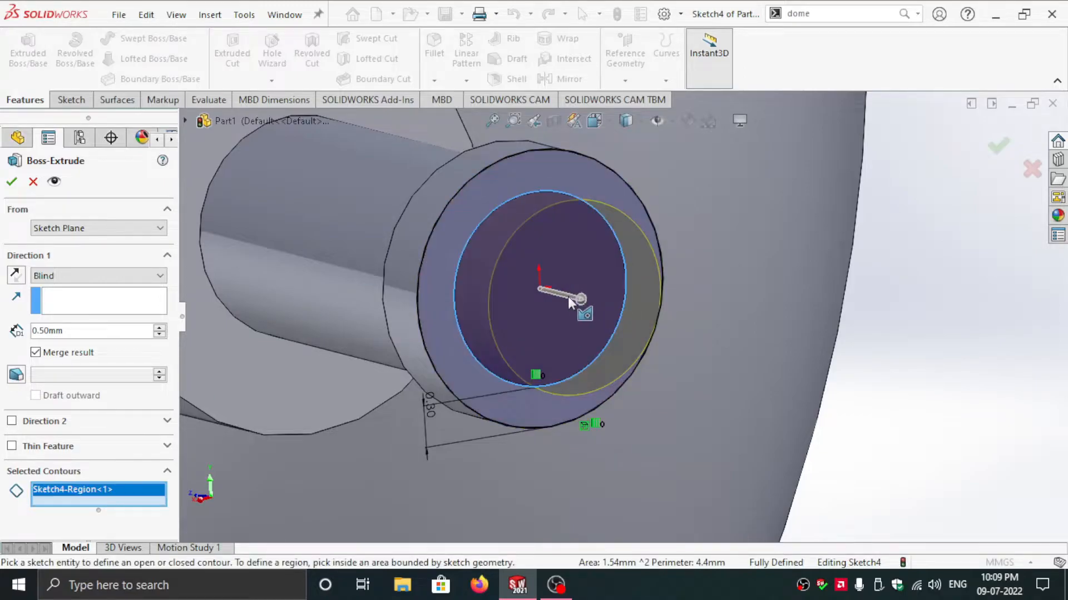
- Set the blind depth of the inner circle's extrusion to 0.1 mm and complete the boss
left_click_drag(578, 296, 569, 295)
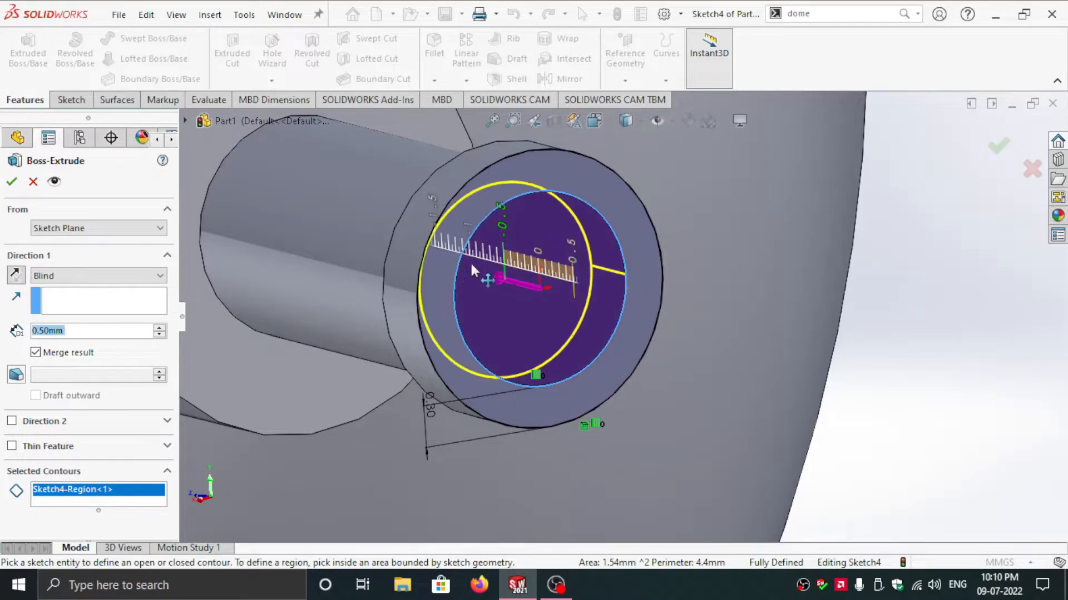
middle_click_drag(553, 296, 589, 286)
type("0.0")
type("1")
key("Return")
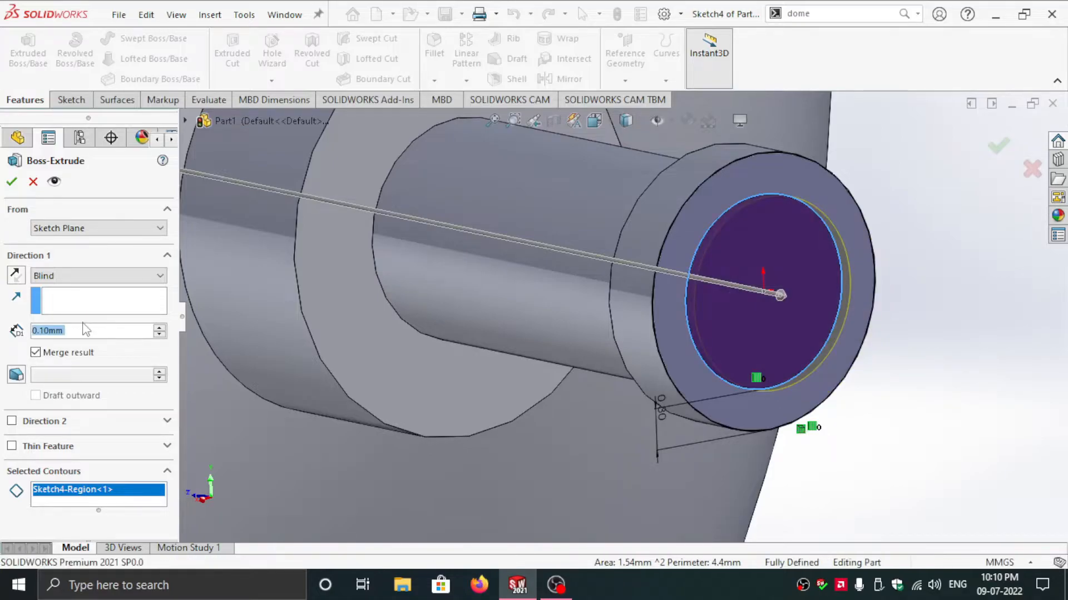
key("Return")
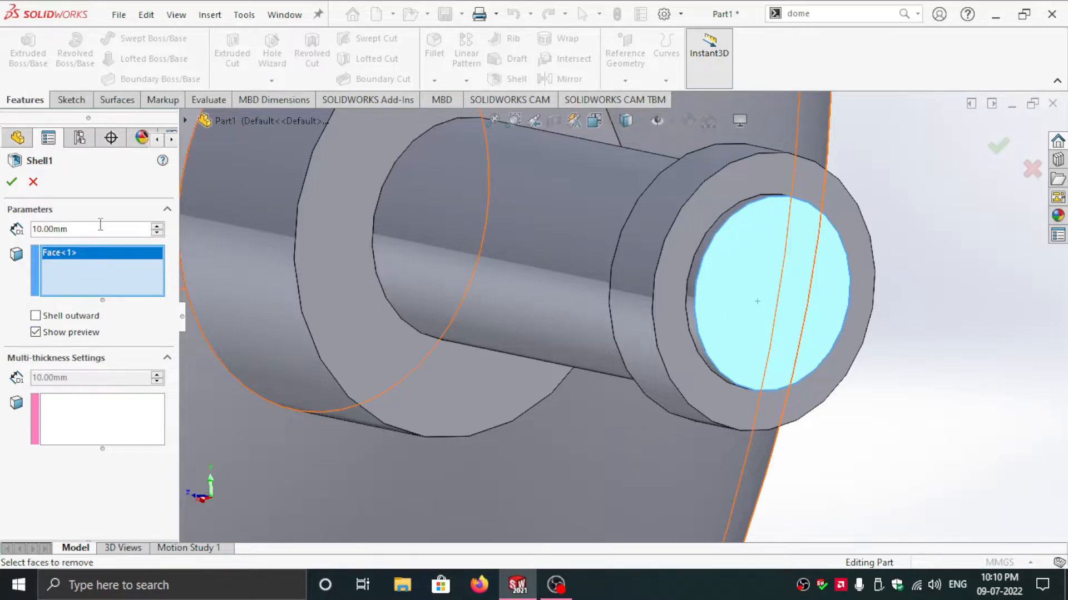
- Shell the part with a 0.2 mm wall thickness, removing the small round face at the stem's end
type("0.2")
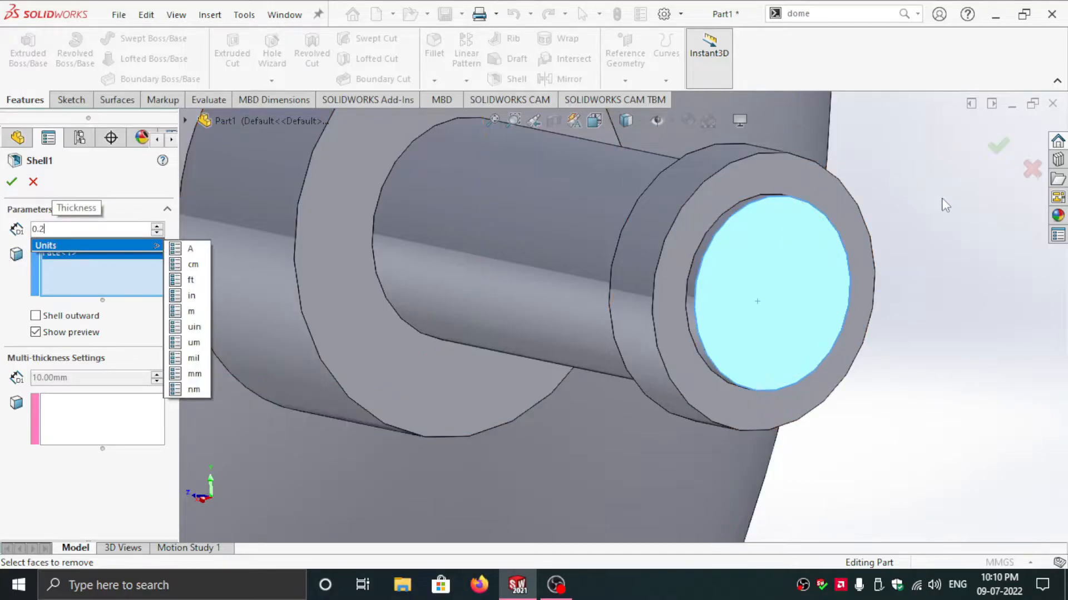
key("Return")
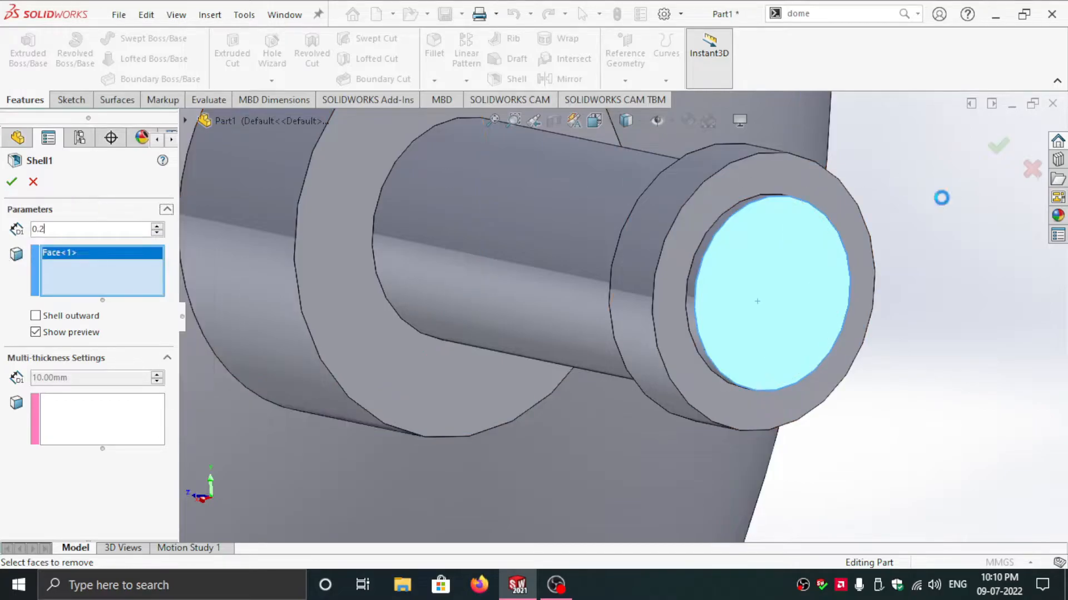
scroll(944, 203, "up", 5)
scroll(944, 204, "up", 3)
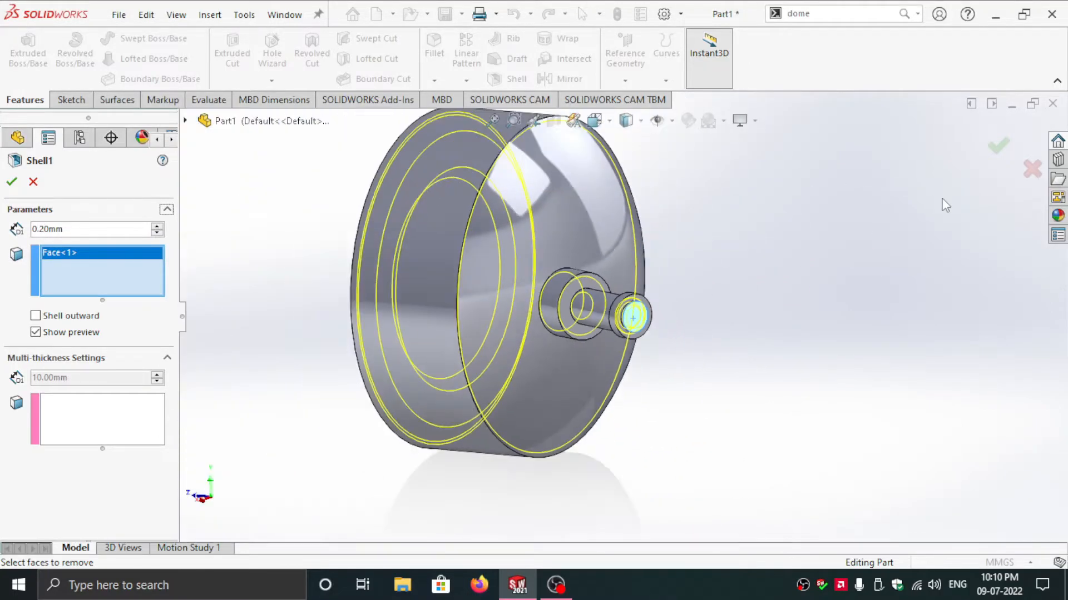
double_click(74, 233)
key("Return")
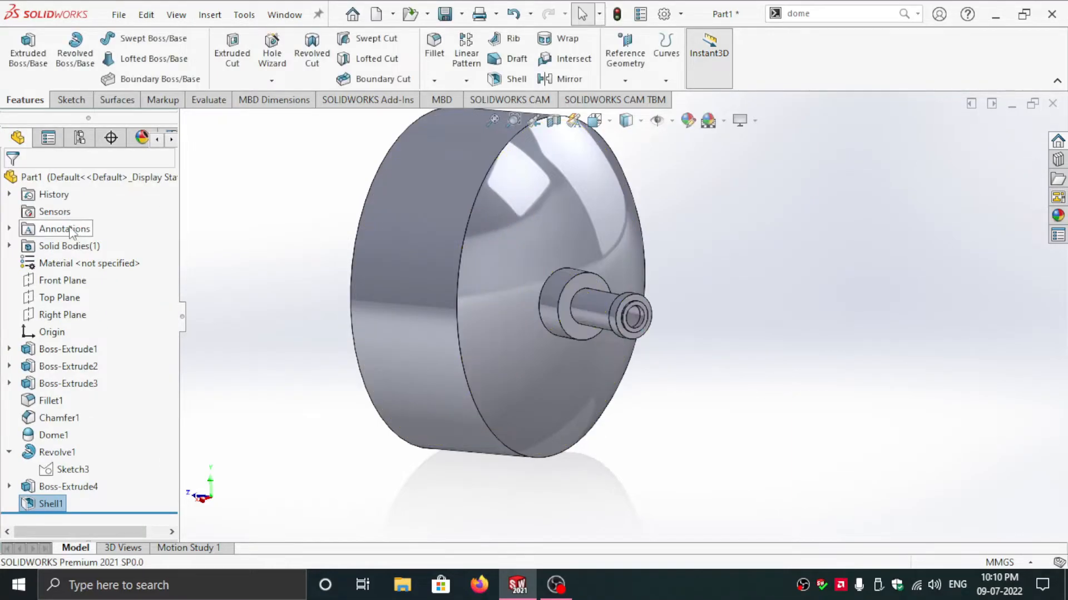
- Examine the shelled part and its stepped stem from several orientations, including isometric
scroll(726, 291, "down", 3)
middle_click_drag(673, 312, 739, 436)
scroll(716, 360, "up", 3)
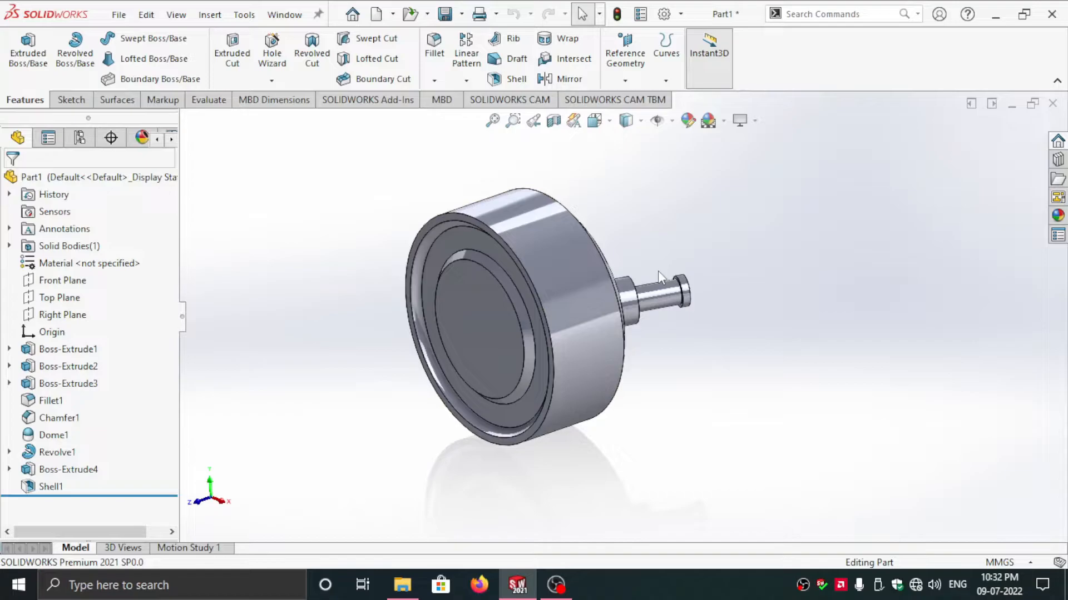
middle_click_drag(715, 265, 695, 298)
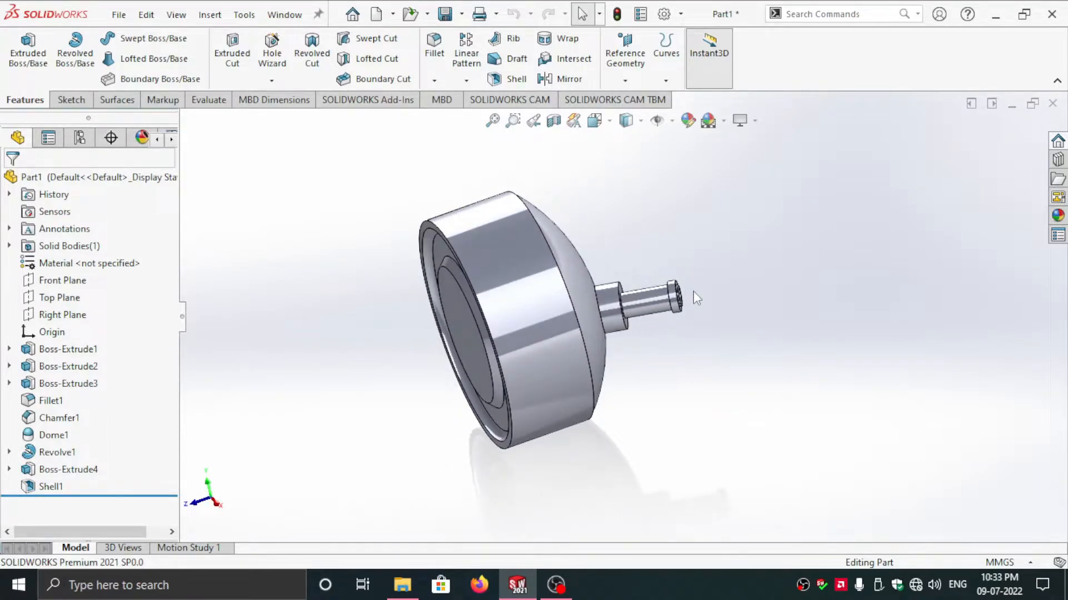
middle_click_drag(694, 293, 724, 329)
scroll(709, 290, "down", 3)
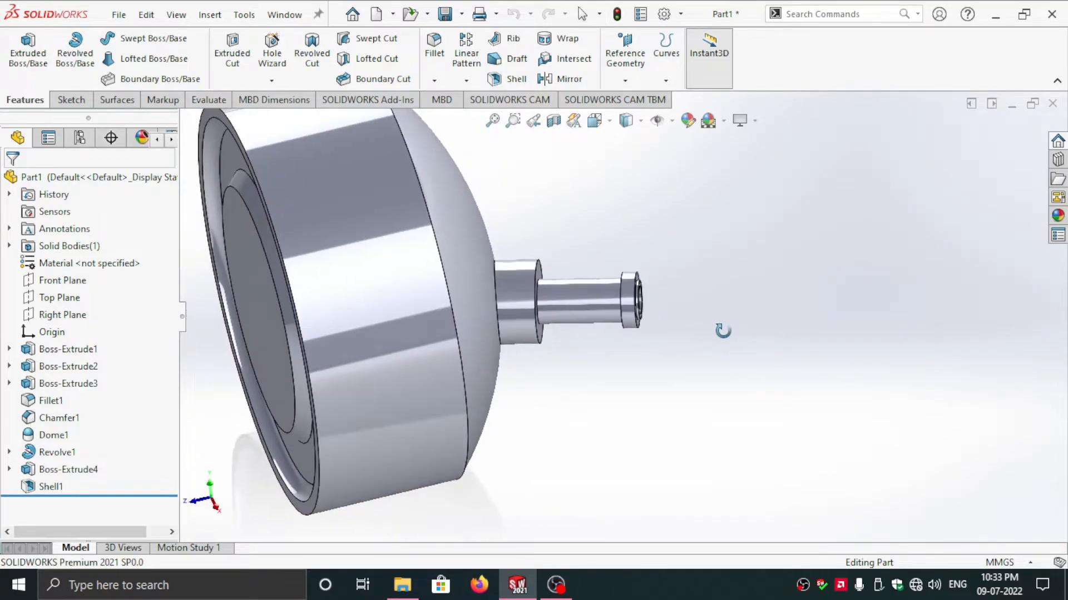
key("space")
left_click(785, 190)
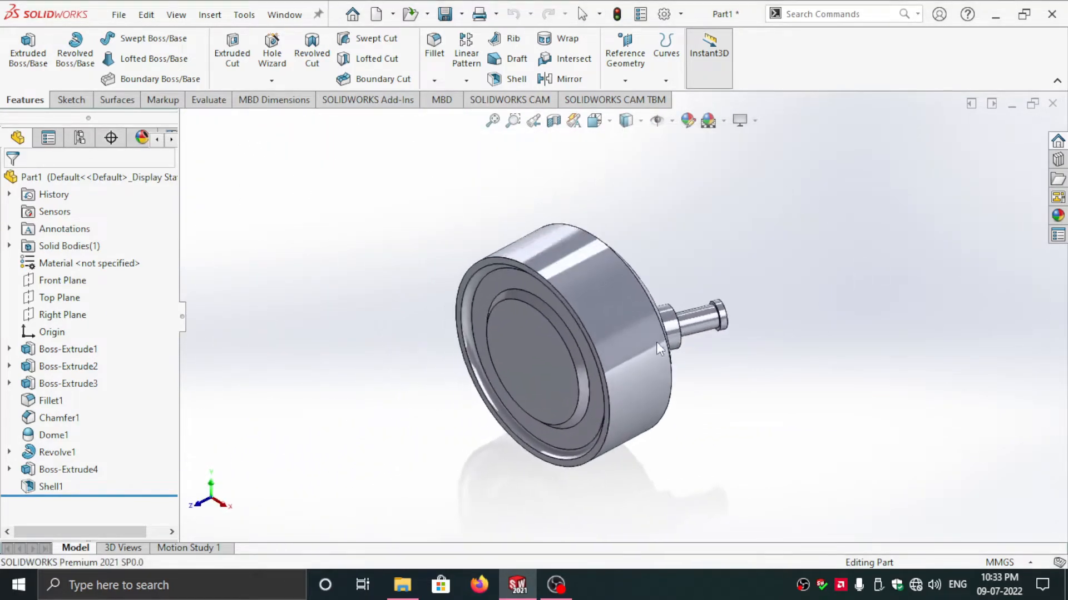
scroll(777, 350, "up", 3)
middle_click_drag(773, 342, 767, 445)
scroll(686, 365, "down", 5)
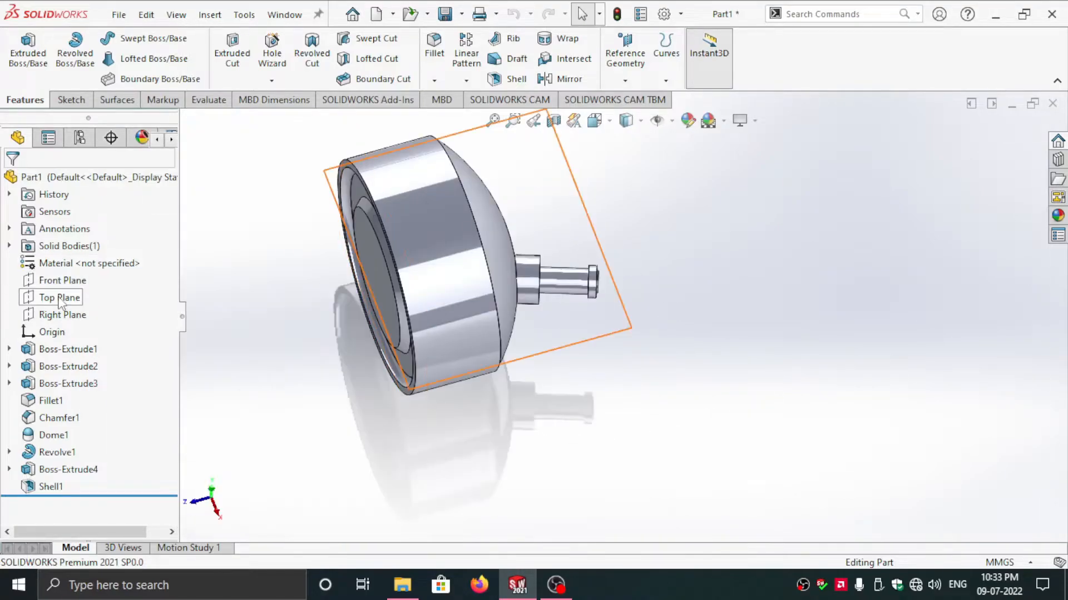
- Start a new sketch on the Top Plane for work around the slanted stem
left_click(60, 298)
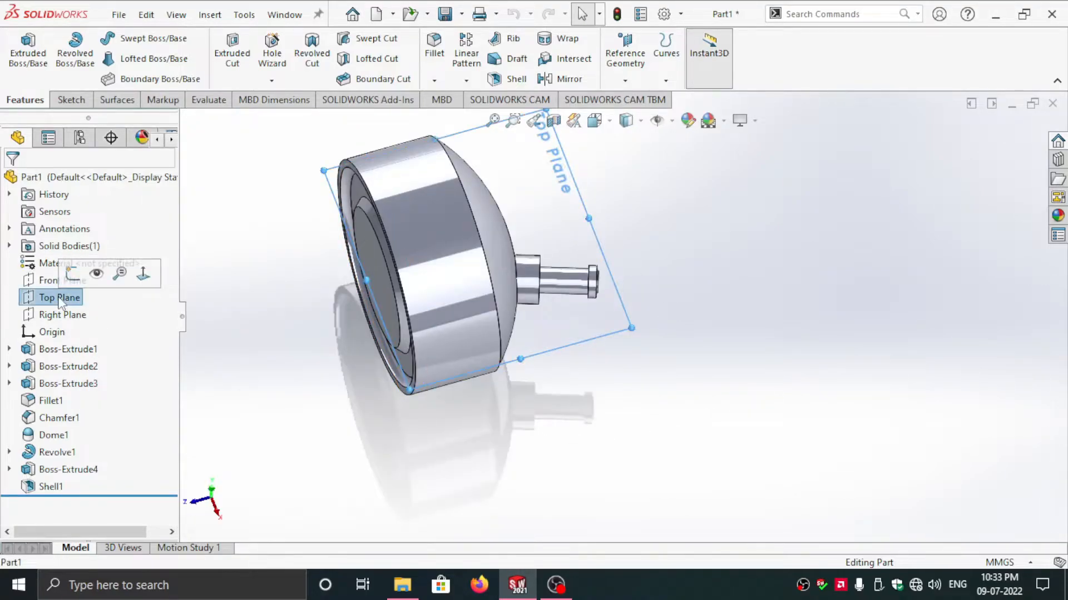
left_click(70, 100)
left_click(21, 51)
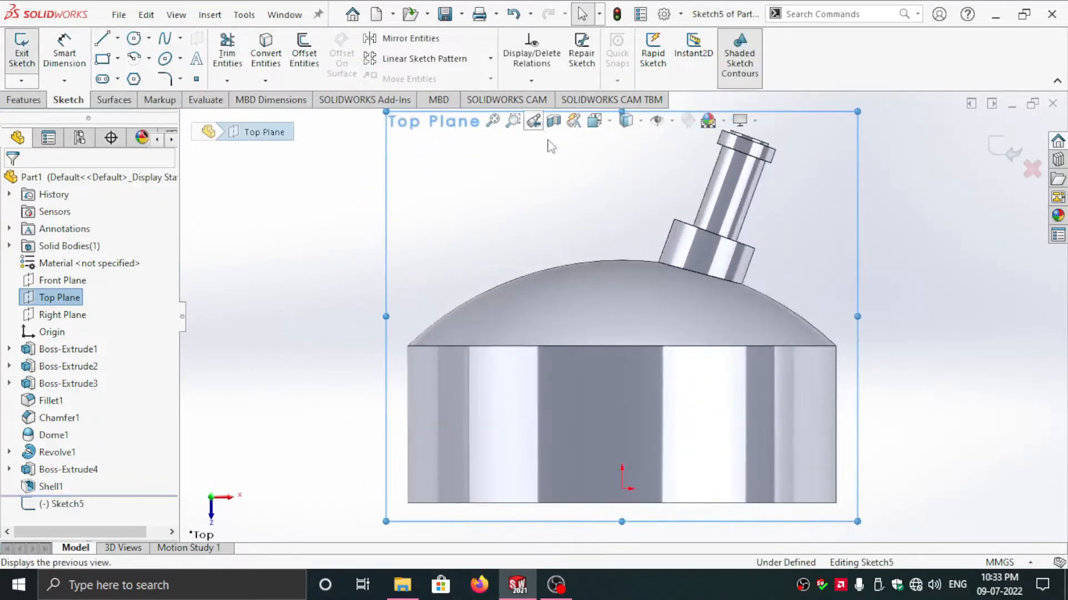
scroll(699, 228, "down", 3)
scroll(699, 231, "up", 6)
scroll(699, 232, "down", 2)
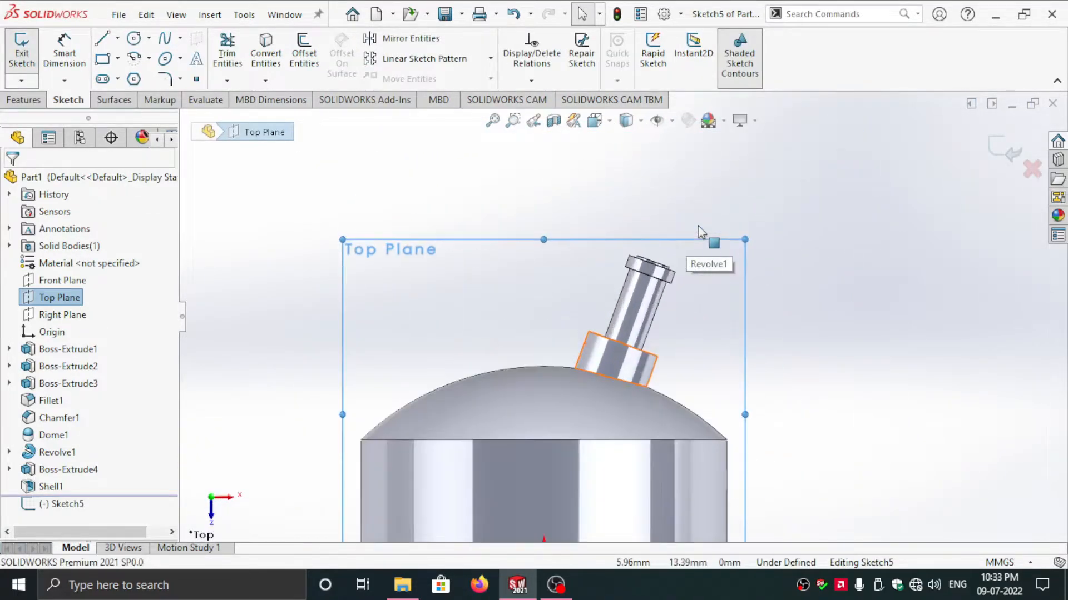
scroll(644, 369, "down", 1)
scroll(476, 286, "down", 2)
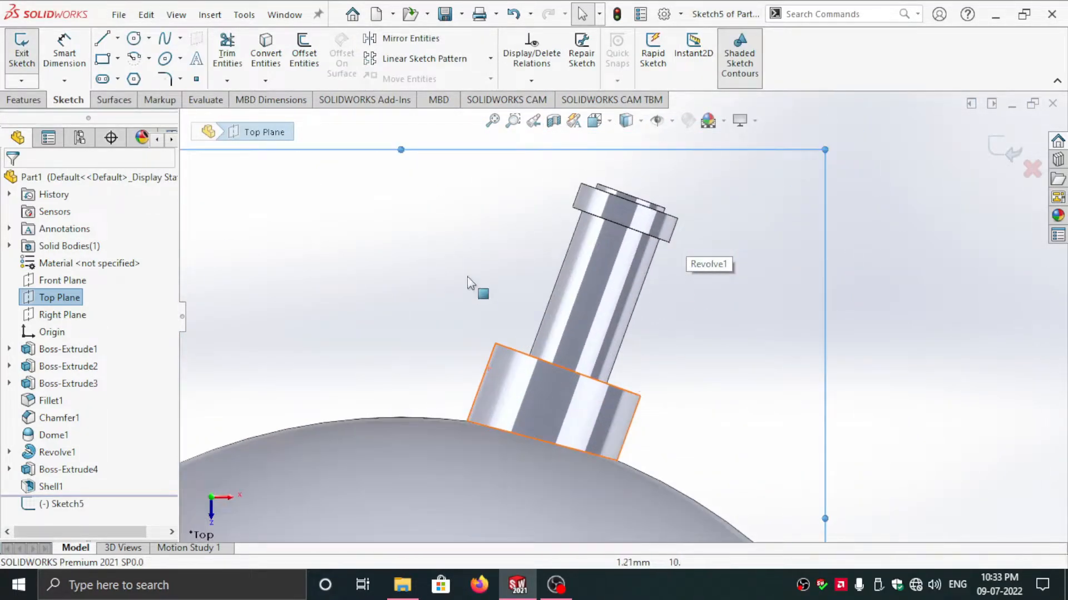
- Draw a construction centerline along the slanted stem's axis, from the midpoint of the wide base collar's outer edge to beyond the stem's end
left_click(118, 37)
left_click(134, 77)
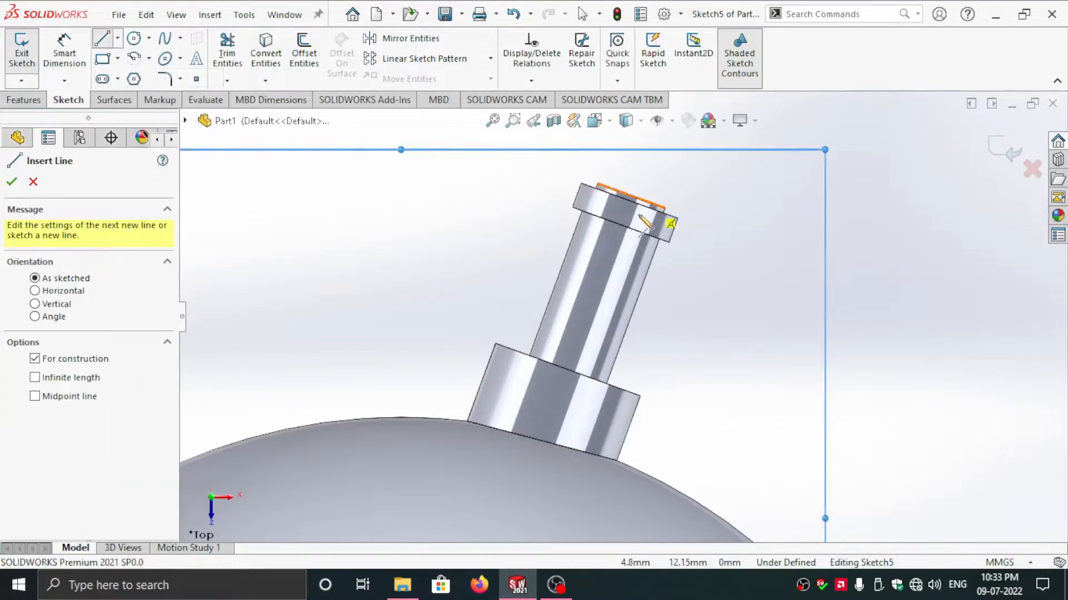
scroll(631, 310, "up", 3)
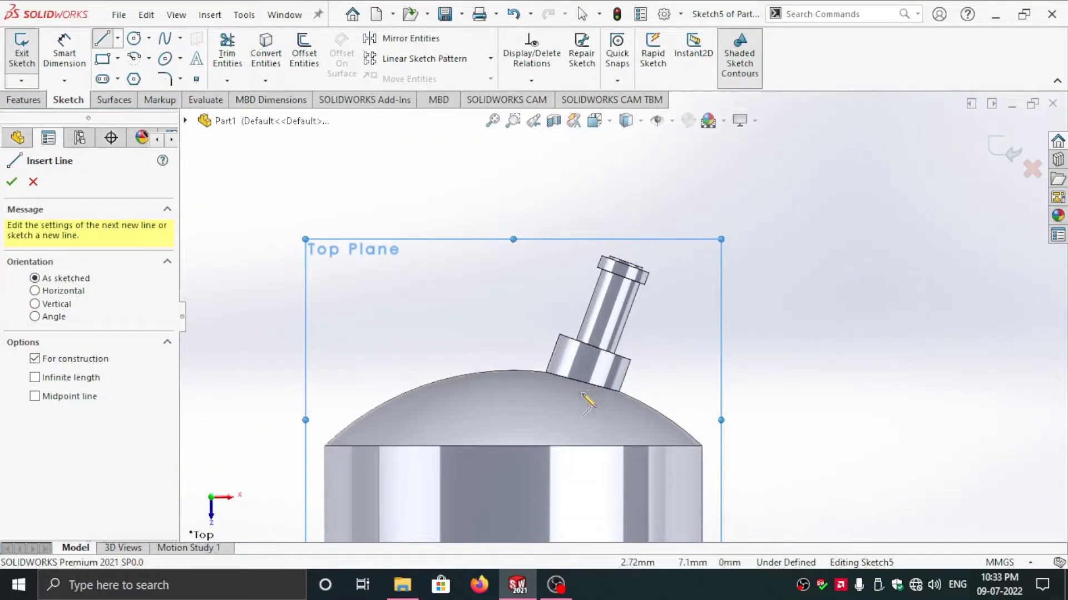
left_click(594, 347)
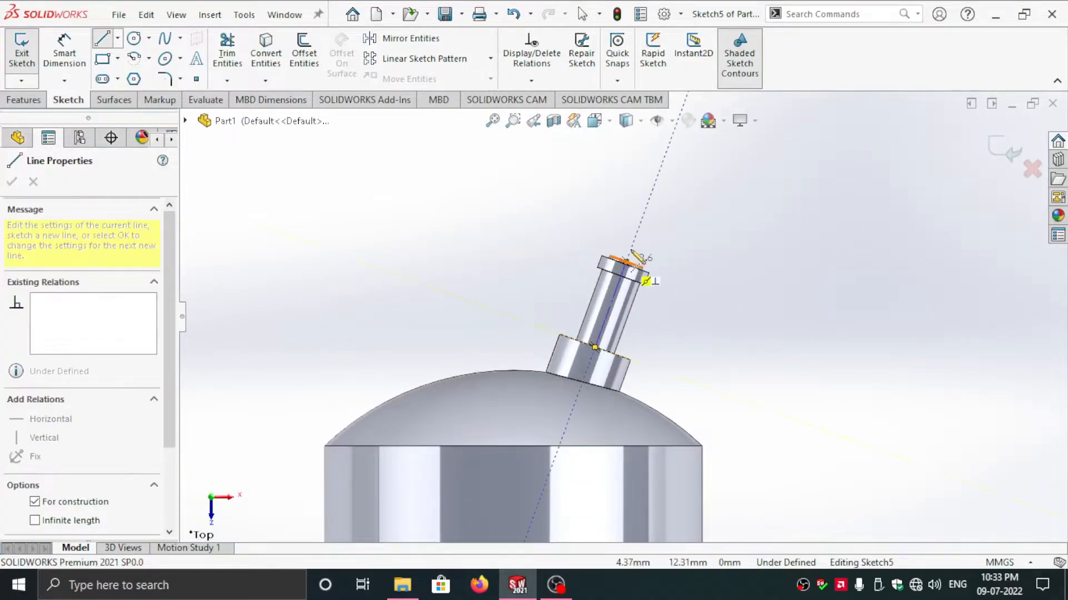
left_click(641, 219)
key("Escape")
scroll(645, 221, "down", 5)
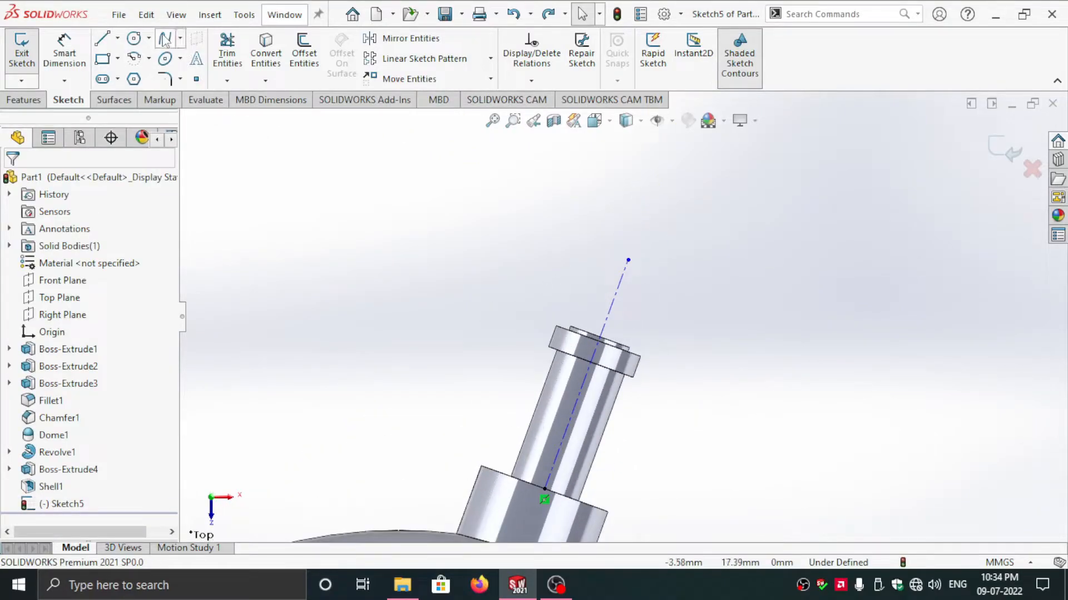
- Begin a spline at the outer corner of the stem's end collar and place its second point slightly beyond the stem's end
left_click(169, 40)
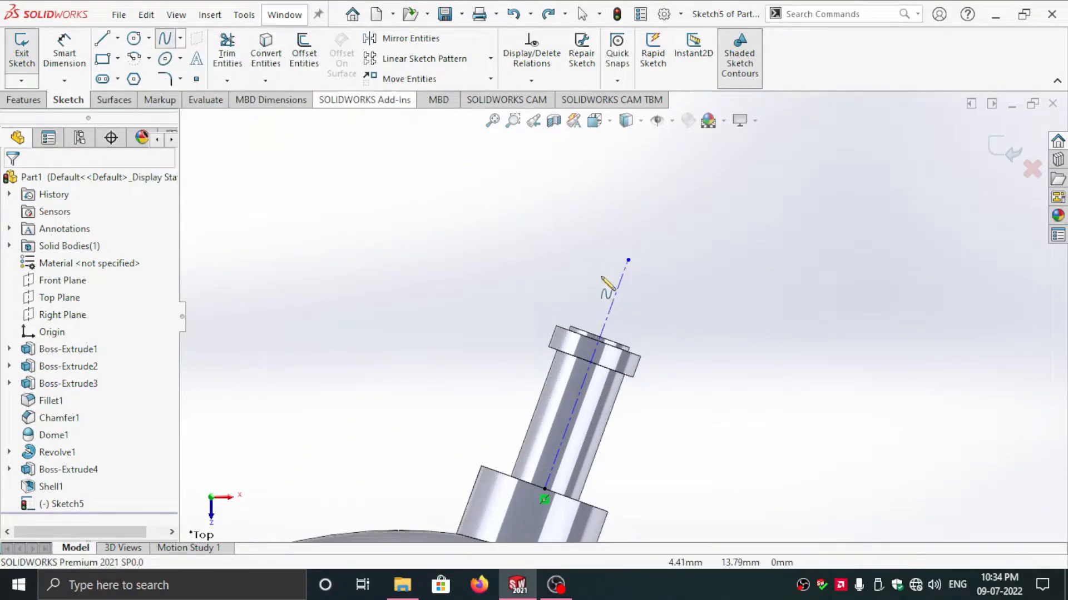
key("Escape")
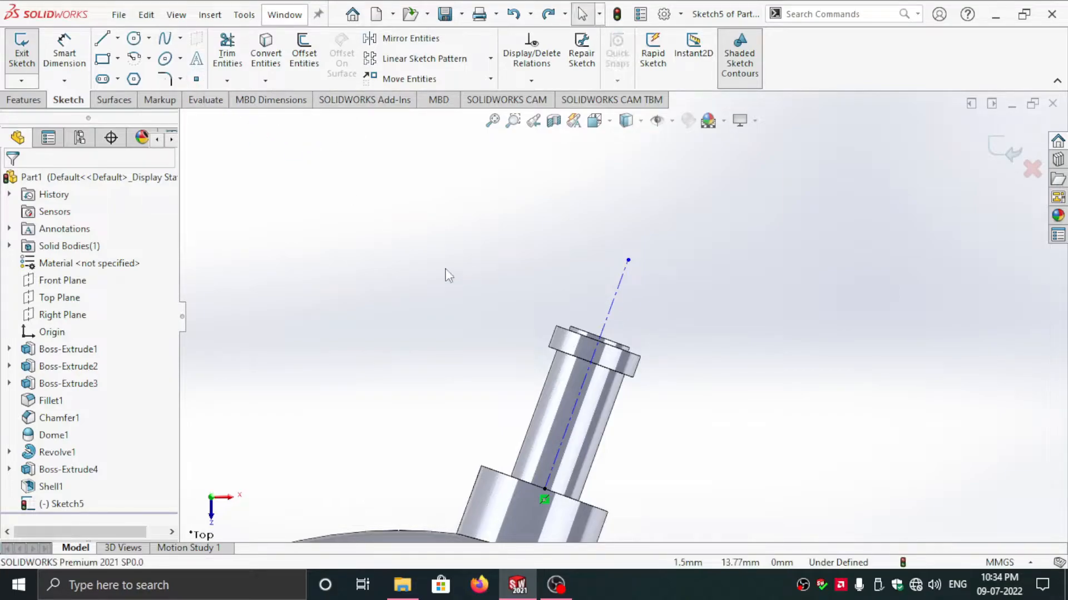
left_click(164, 41)
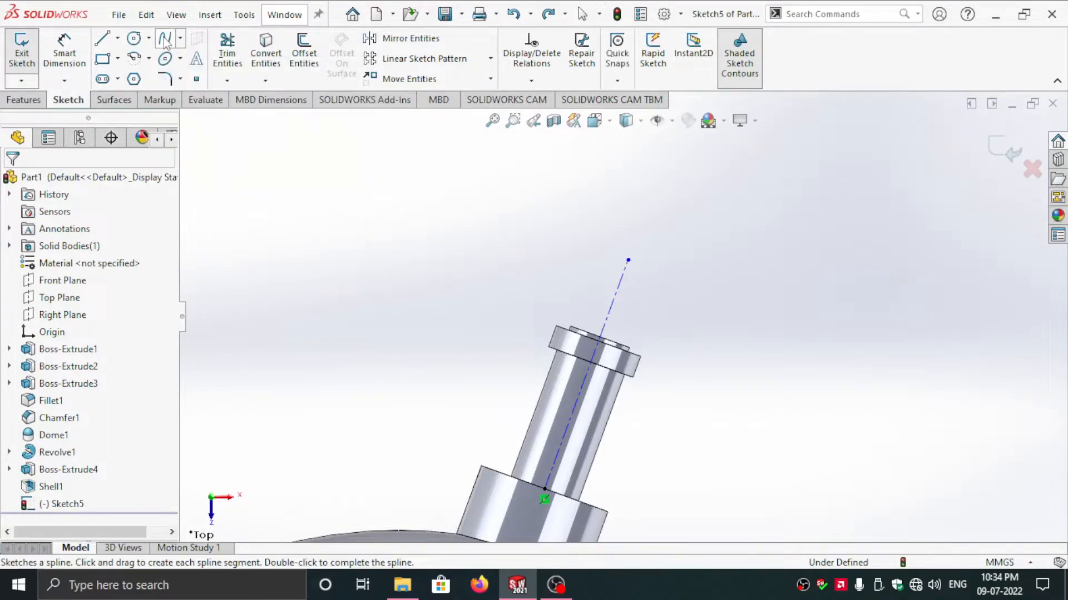
left_click(639, 356)
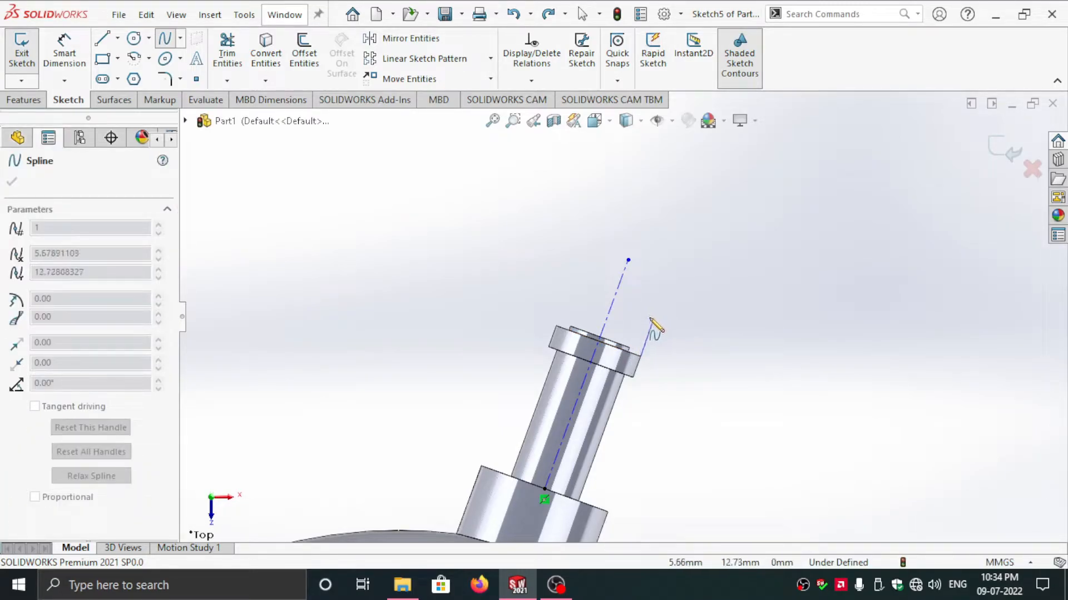
left_click(646, 317)
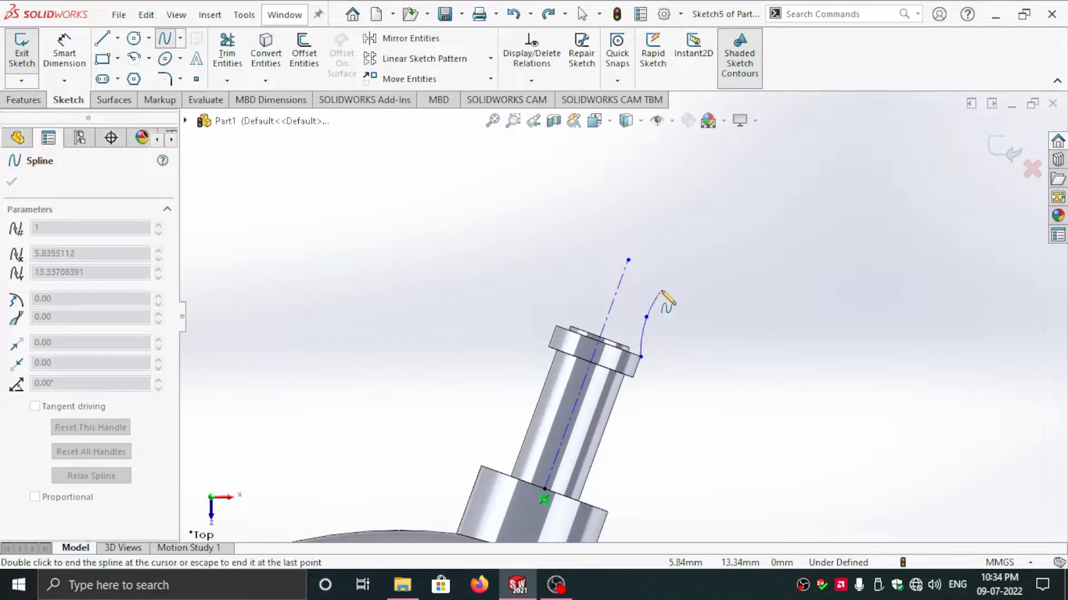
- Finish the bulb-profile spline beside the stem, arching over from the collar's edge and curving down to the stem's lower end
left_click(665, 289)
left_click(703, 387)
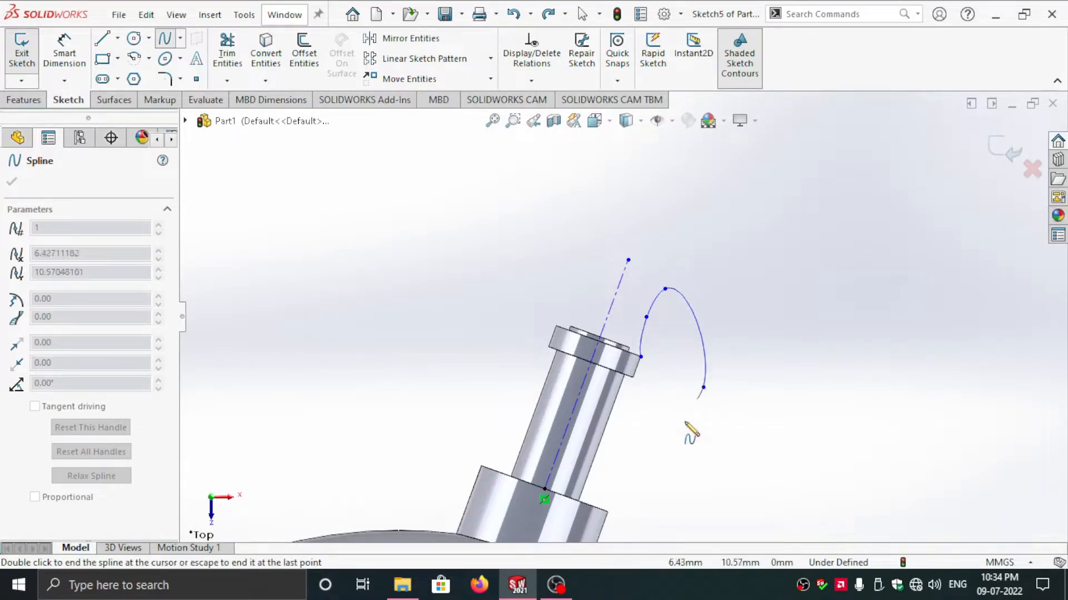
right_click(600, 478)
left_click(626, 469)
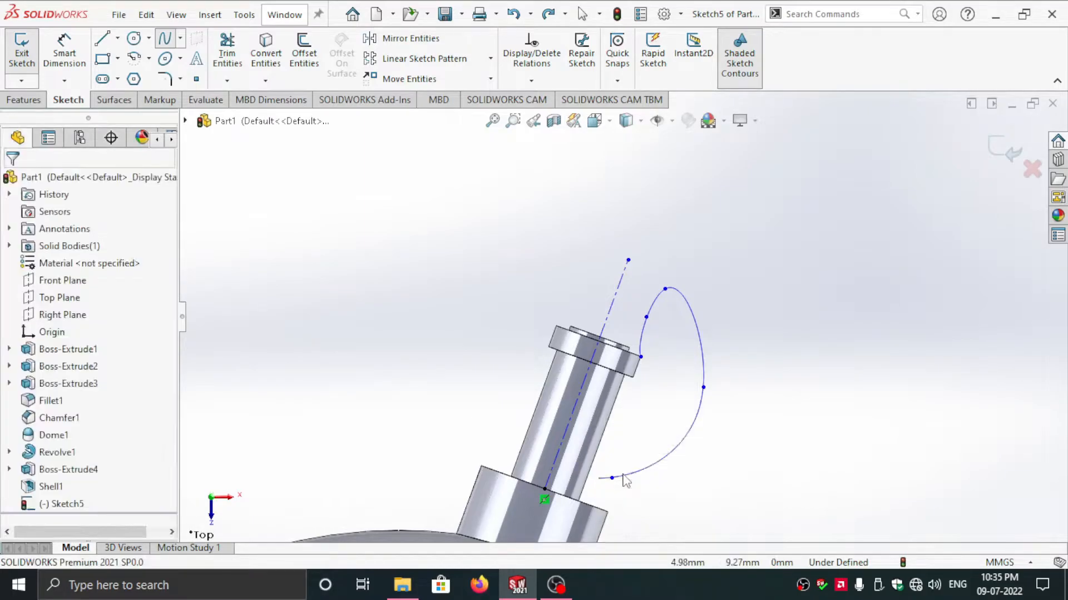
- Reshape the spline by pulling its outer point closer to the stem and adjusting the two points near its peak upward
mouse_move(704, 388)
left_mouse_down()
mouse_move(710, 376)
mouse_move(692, 370)
left_mouse_up()
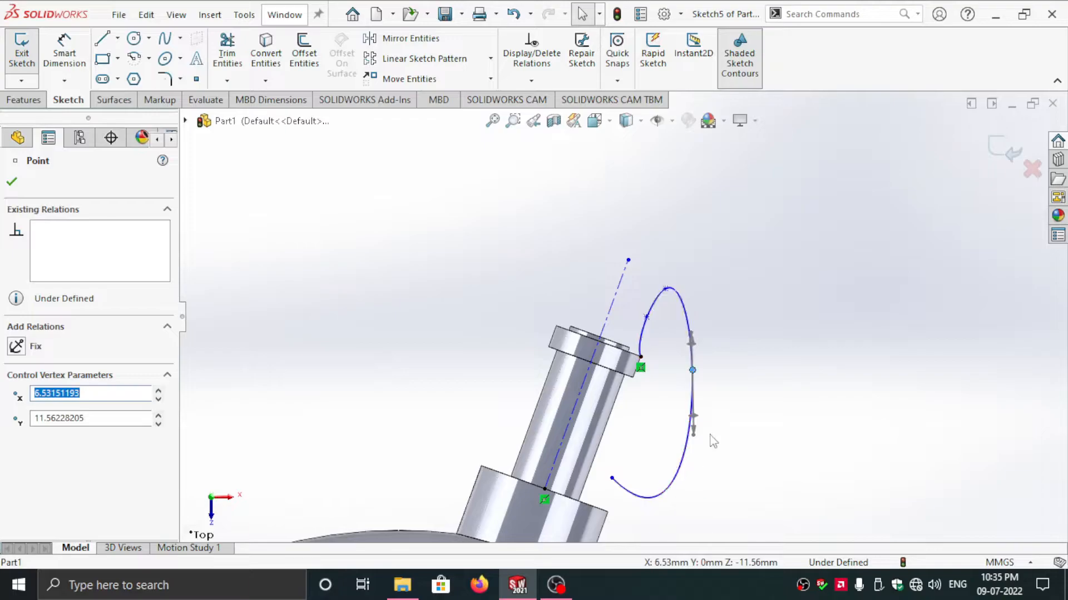
mouse_move(693, 423)
left_mouse_down()
mouse_move(682, 382)
mouse_move(694, 406)
left_mouse_up()
left_click(735, 295)
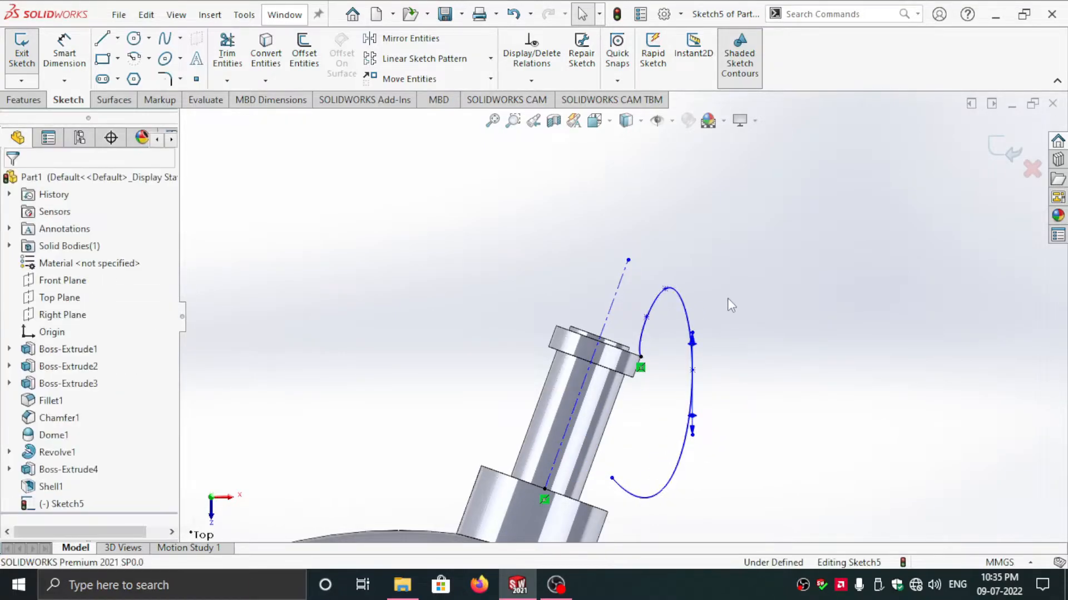
left_click(666, 288)
mouse_move(666, 288)
left_mouse_down()
mouse_move(680, 278)
mouse_move(670, 289)
mouse_move(665, 271)
left_mouse_up()
left_click_drag(645, 316, 650, 307)
left_click(727, 345)
- Revolve the spline into a surface 360 degrees around the stem's centerline
middle_click_drag(726, 345, 718, 311)
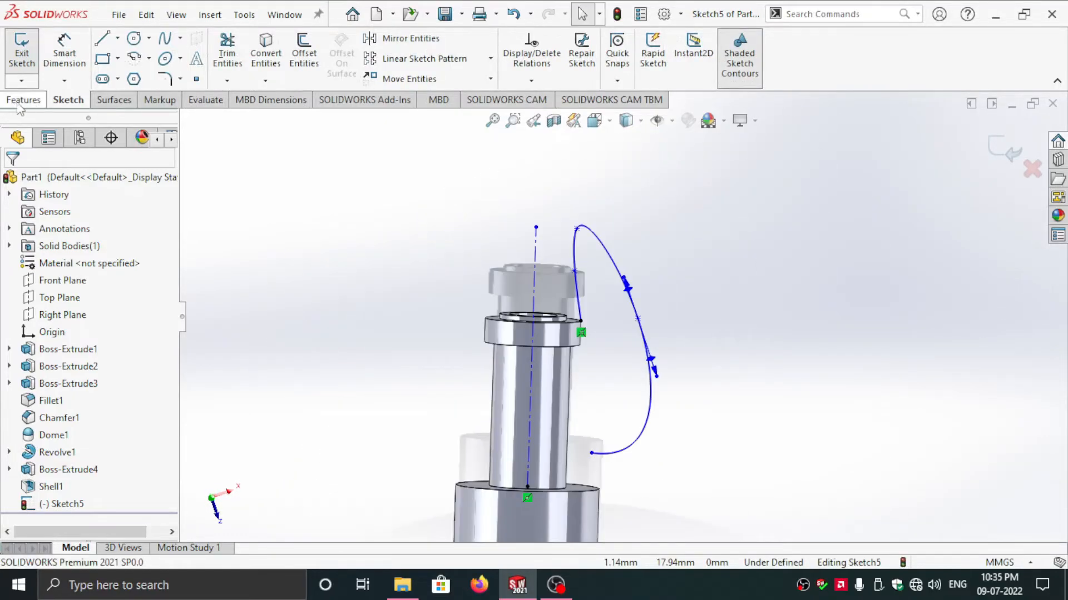
left_click(114, 99)
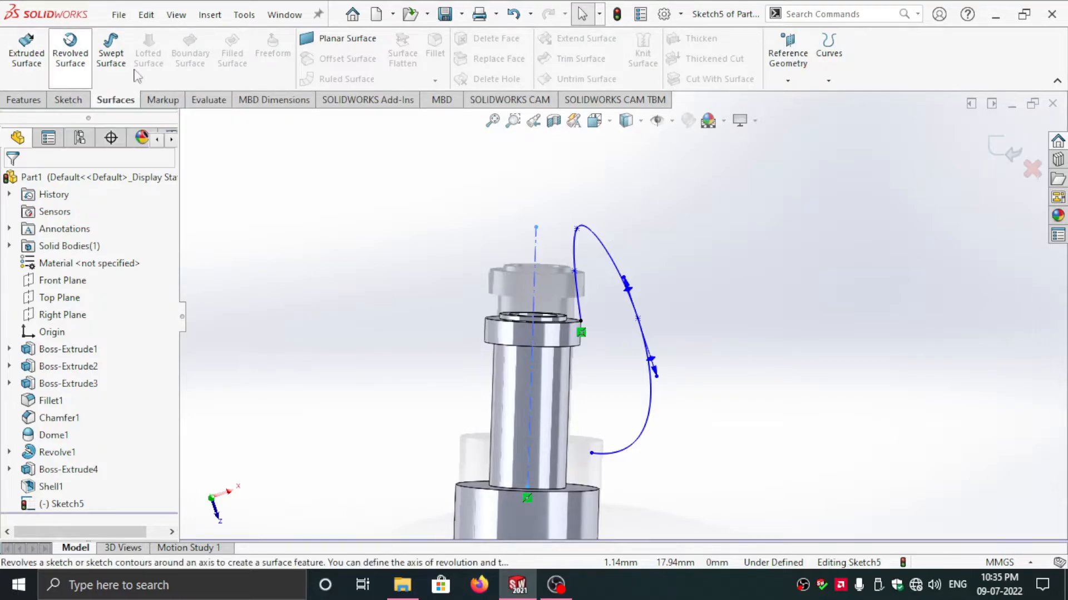
left_click(65, 55)
mouse_move(507, 344)
middle_mouse_down()
mouse_move(509, 324)
mouse_move(507, 352)
middle_mouse_up()
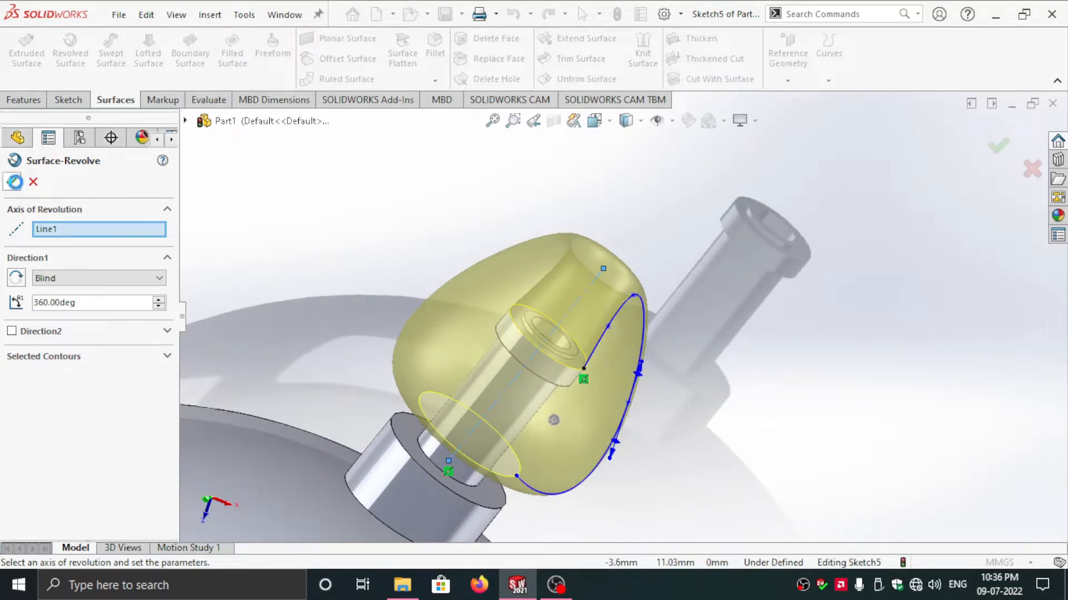
left_click(750, 355)
- Create a reference plane offset 3 mm from the base's inner circular face, flipped toward the inside of the body
scroll(674, 363, "down", 3)
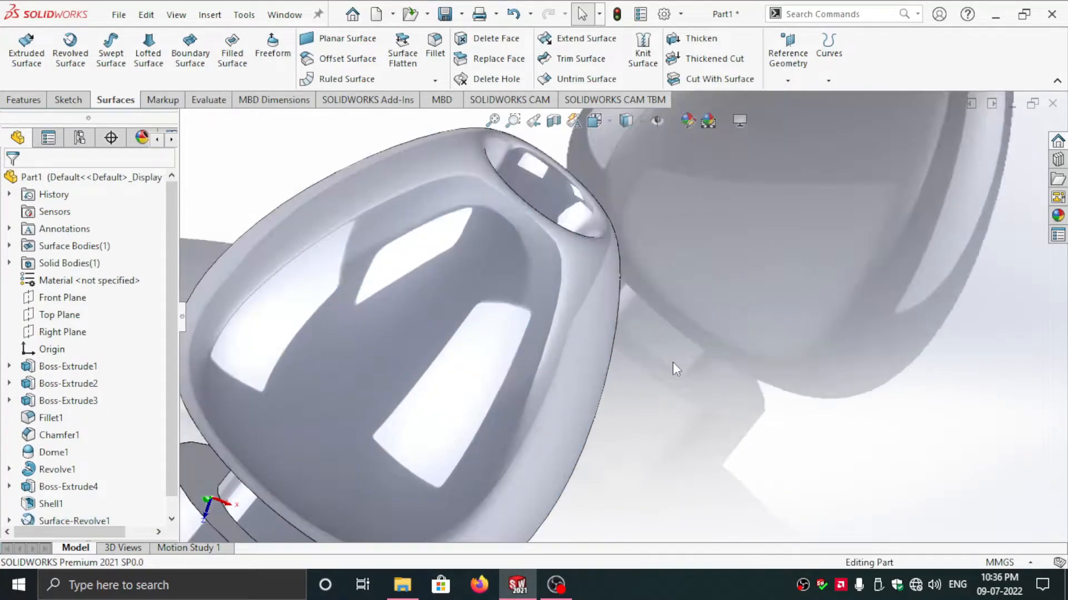
scroll(672, 363, "up", 5)
middle_click_drag(665, 368, 617, 400)
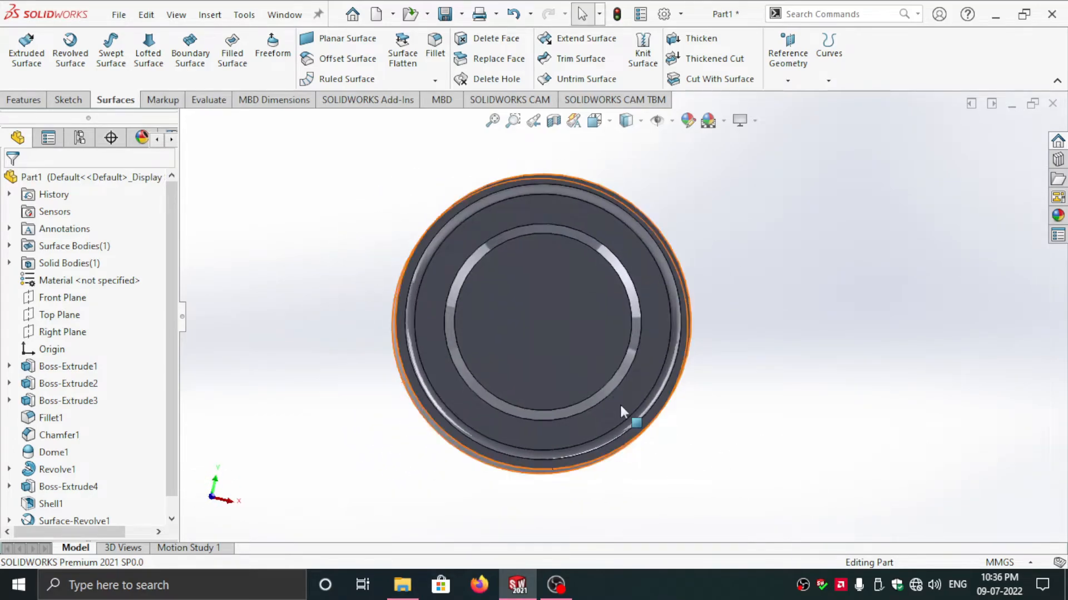
scroll(621, 412, "down", 4)
scroll(621, 412, "up", 5)
middle_click_drag(560, 312, 567, 358)
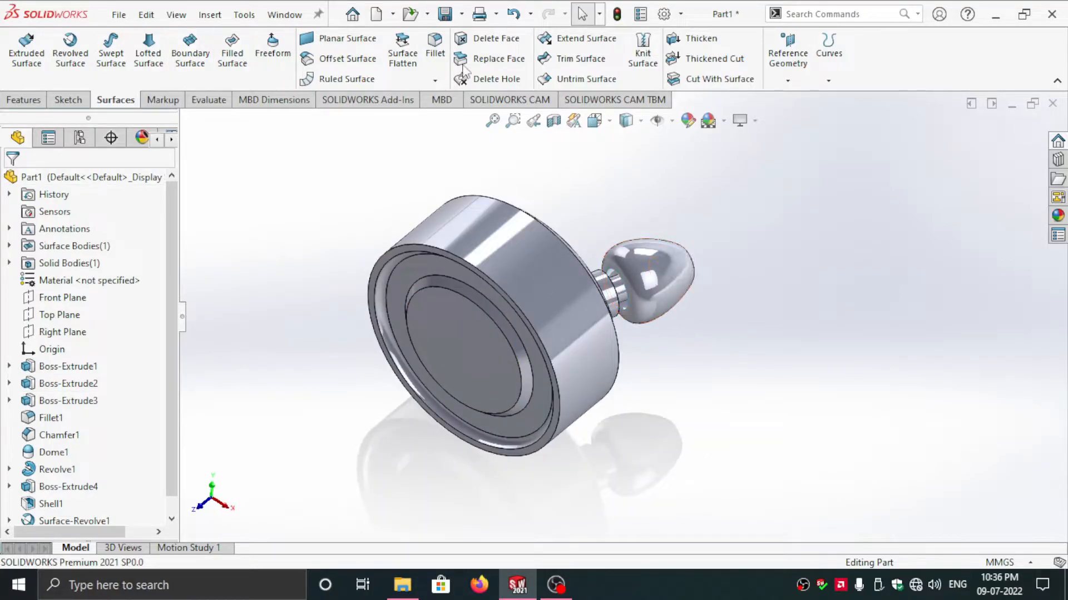
left_click(35, 103)
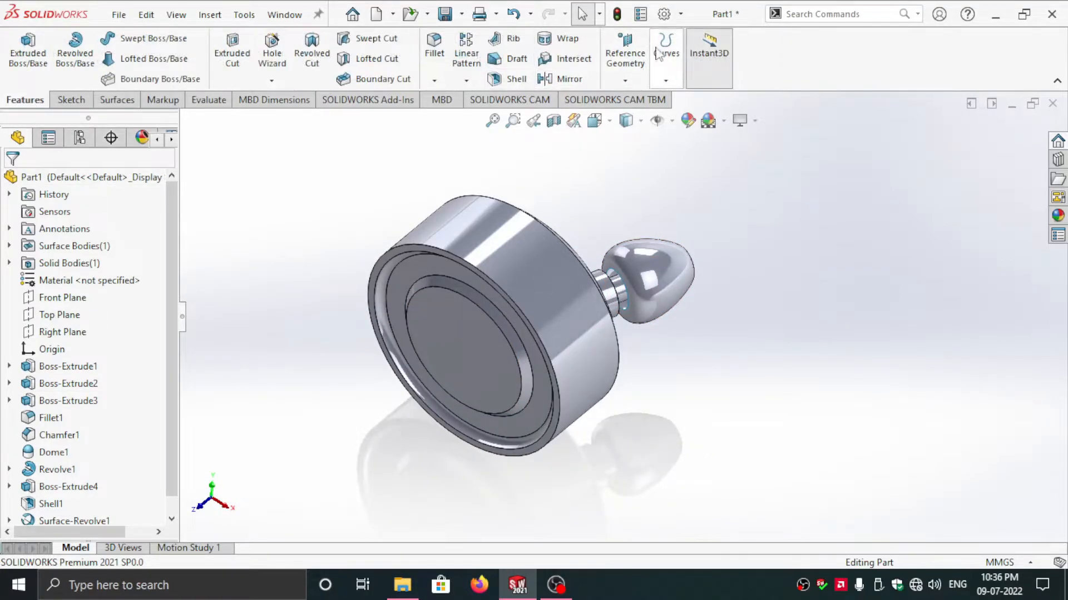
left_click(625, 82)
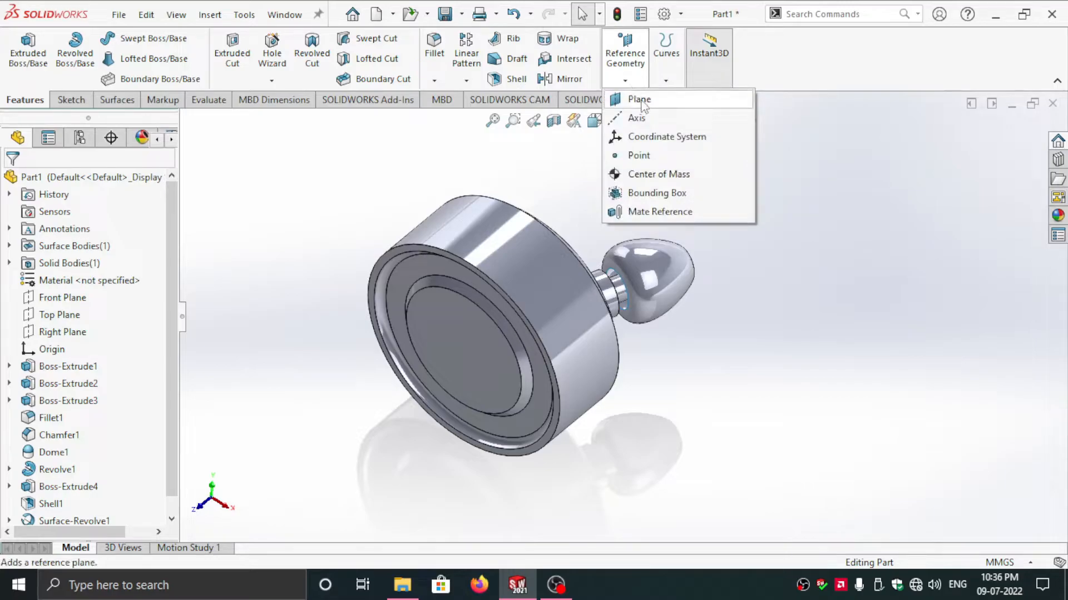
left_click(632, 100)
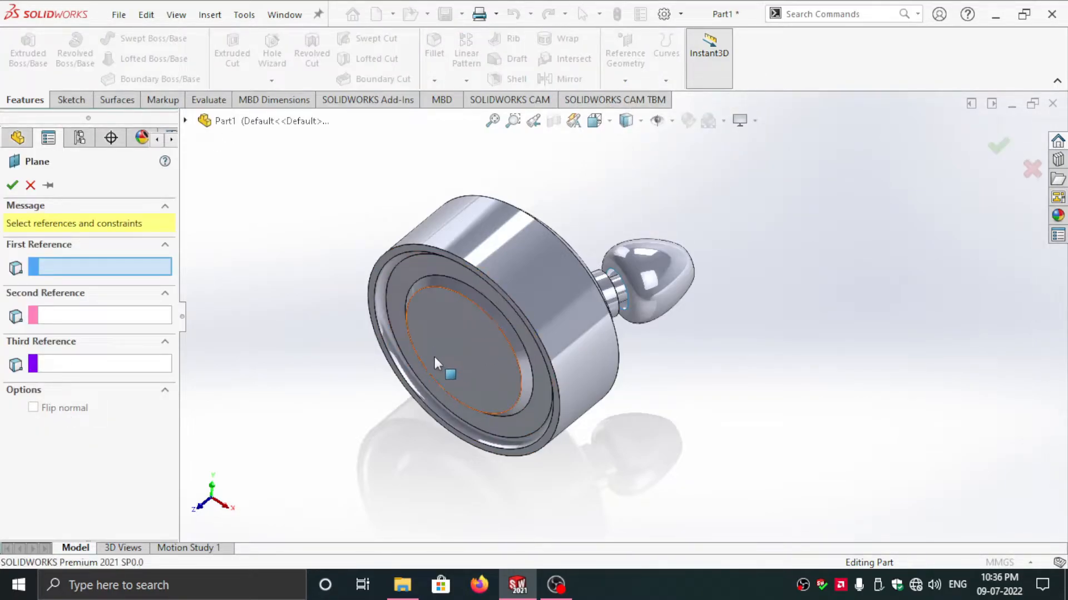
left_click(467, 354)
middle_click_drag(293, 412, 320, 392)
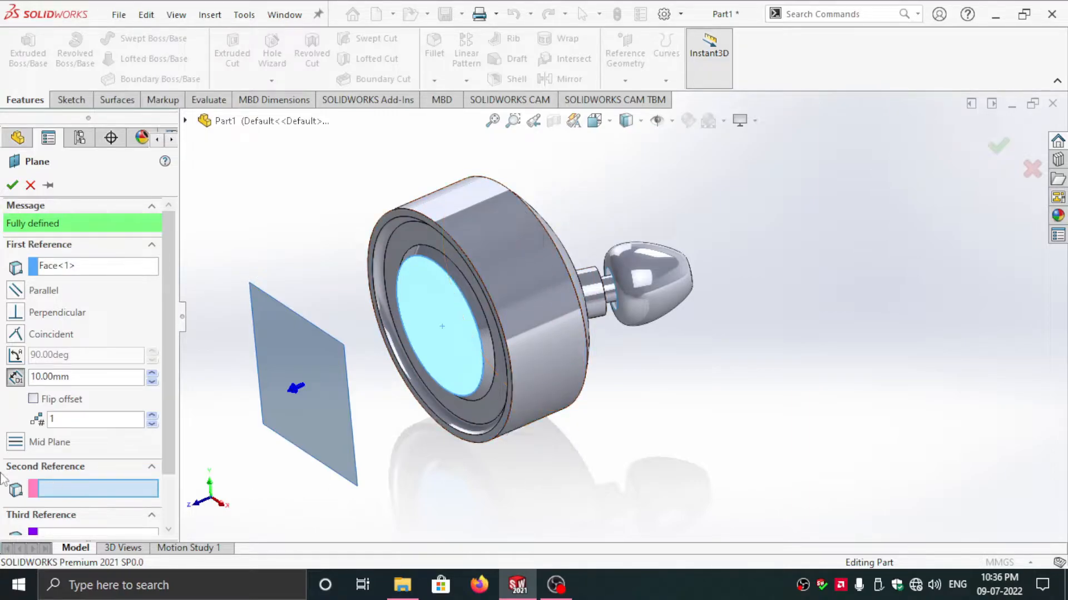
left_click(32, 399)
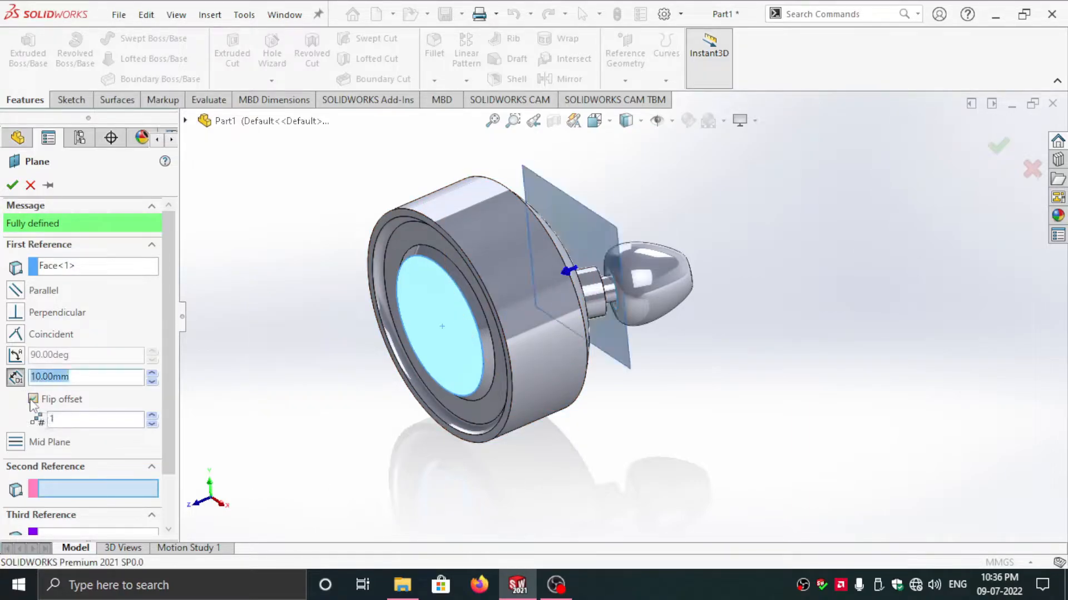
left_click(86, 379)
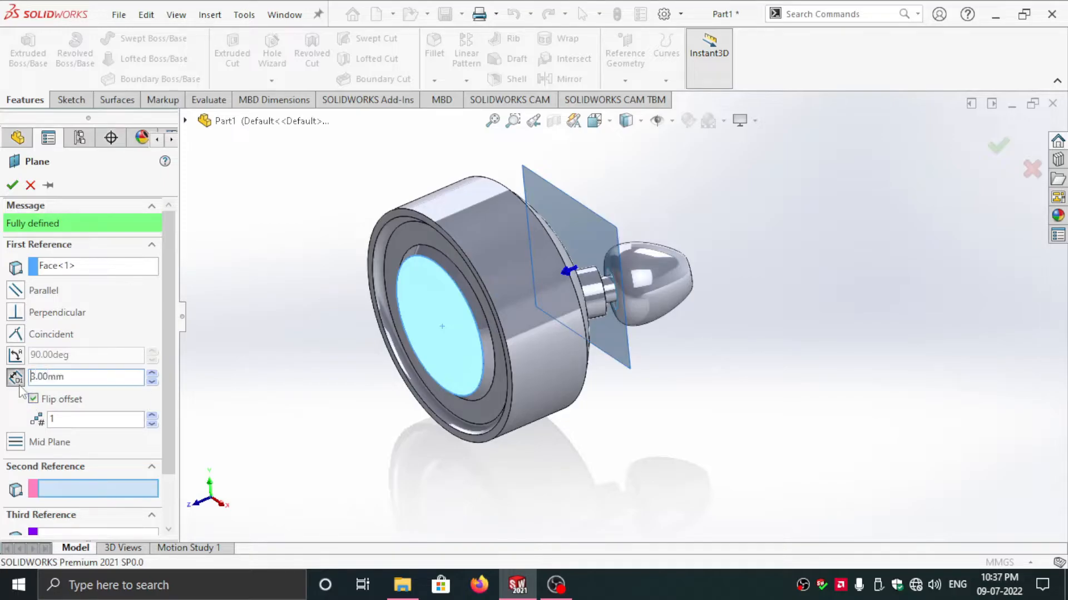
key("Return")
middle_click_drag(549, 422, 568, 367)
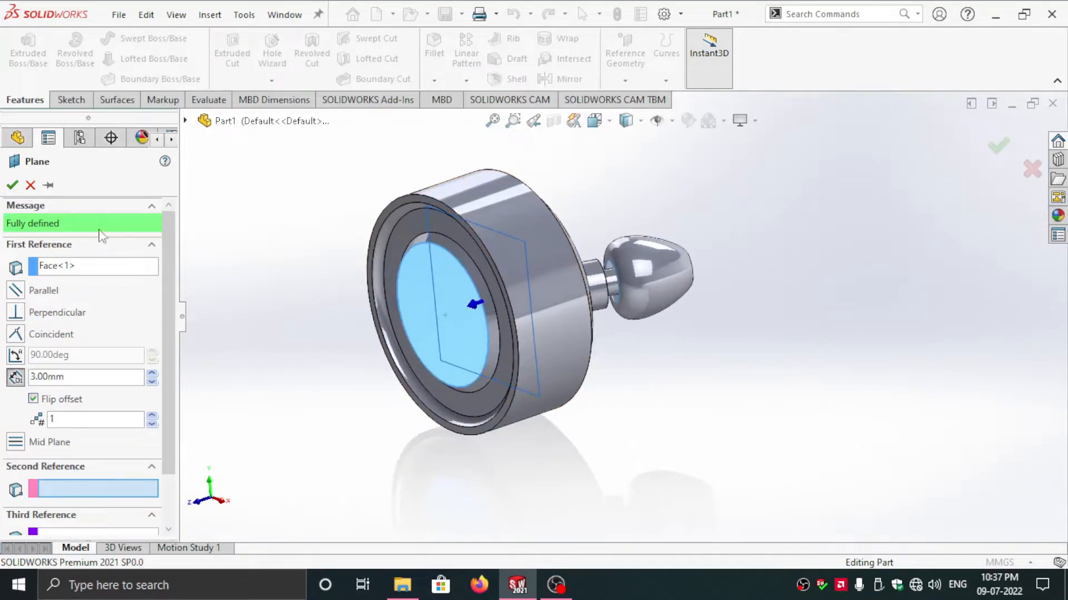
left_click(12, 185)
- Start a sketch on the new offset plane and convert the base's outer circular edge into it
middle_click_drag(698, 398, 706, 348)
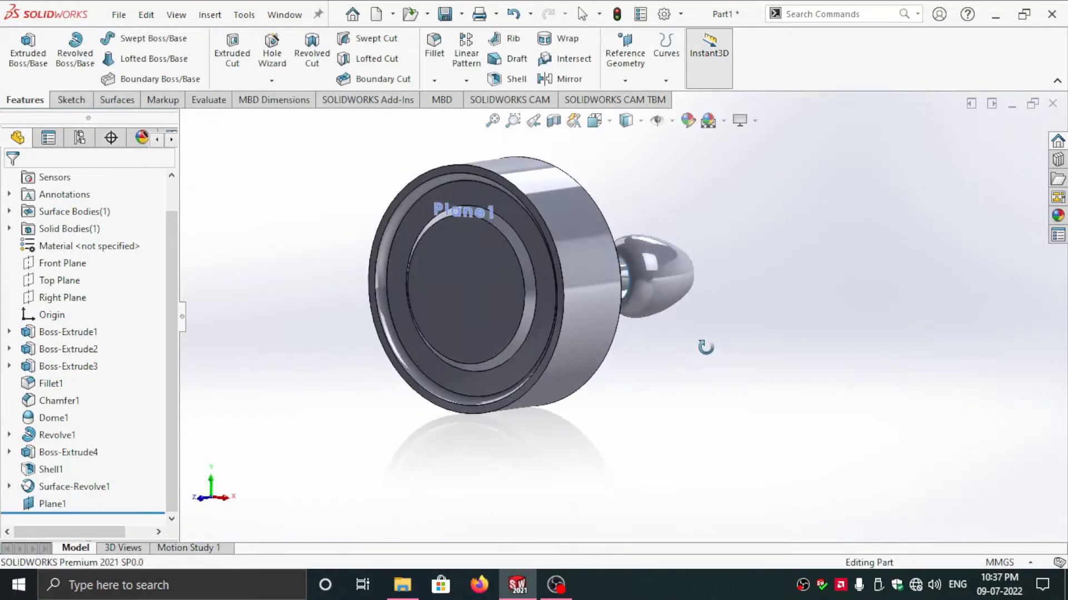
left_click(51, 509)
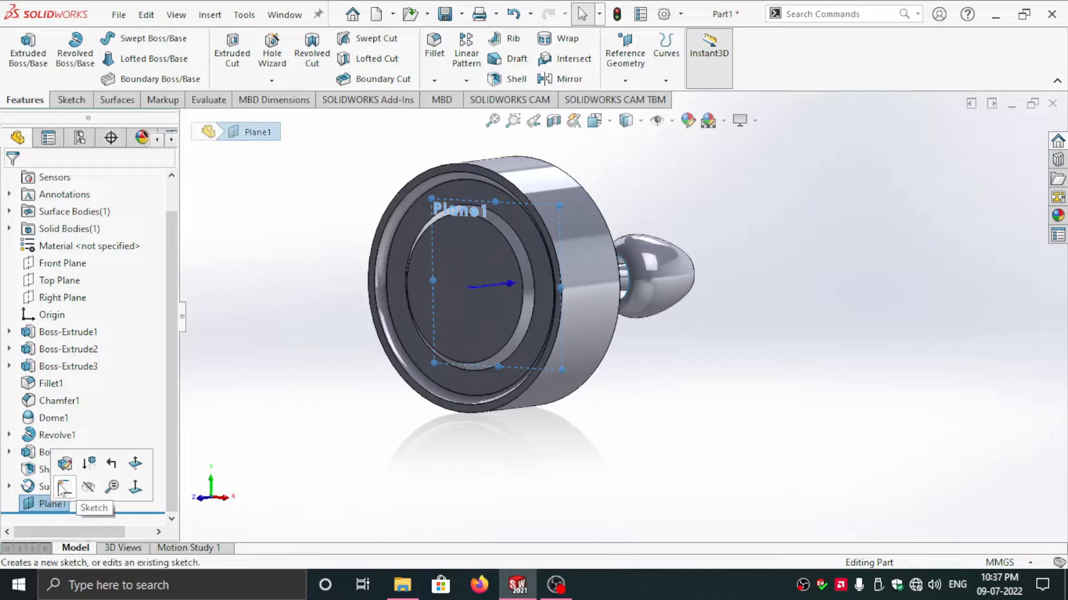
left_click(62, 488)
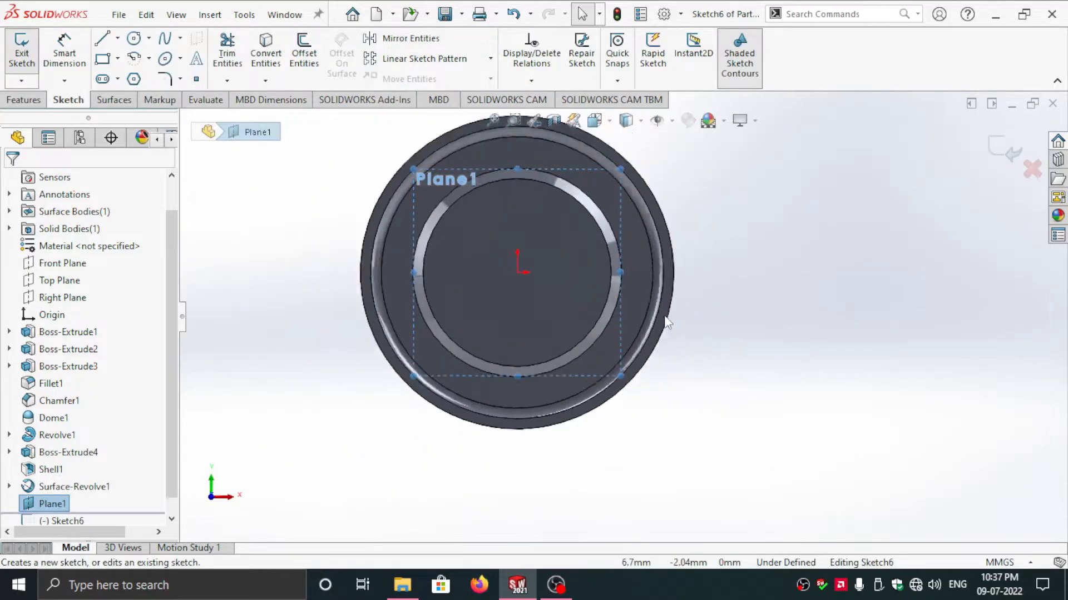
scroll(667, 322, "up", 3)
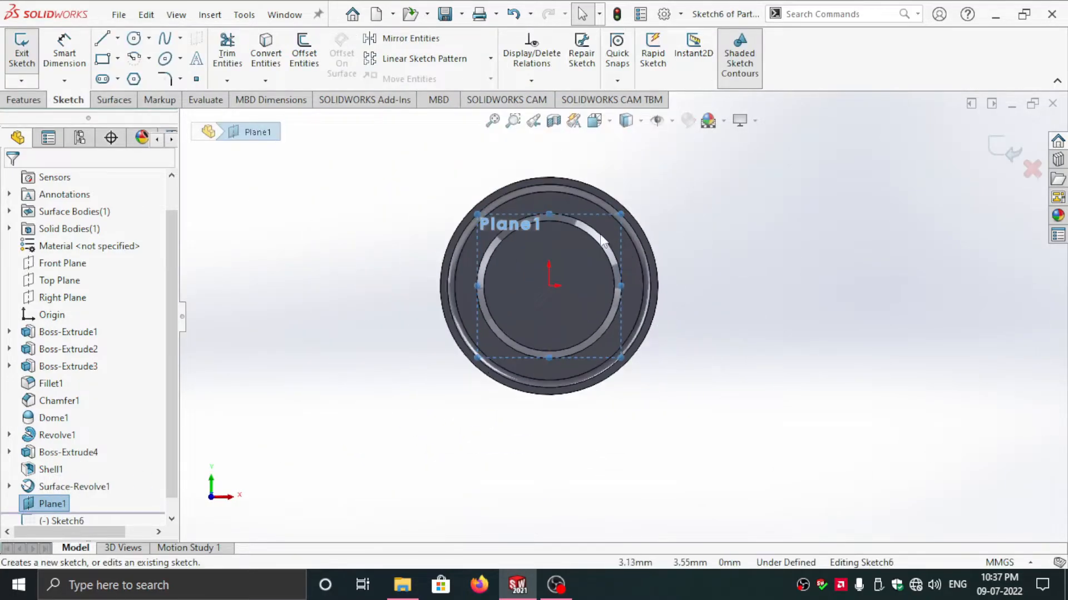
left_click(647, 247)
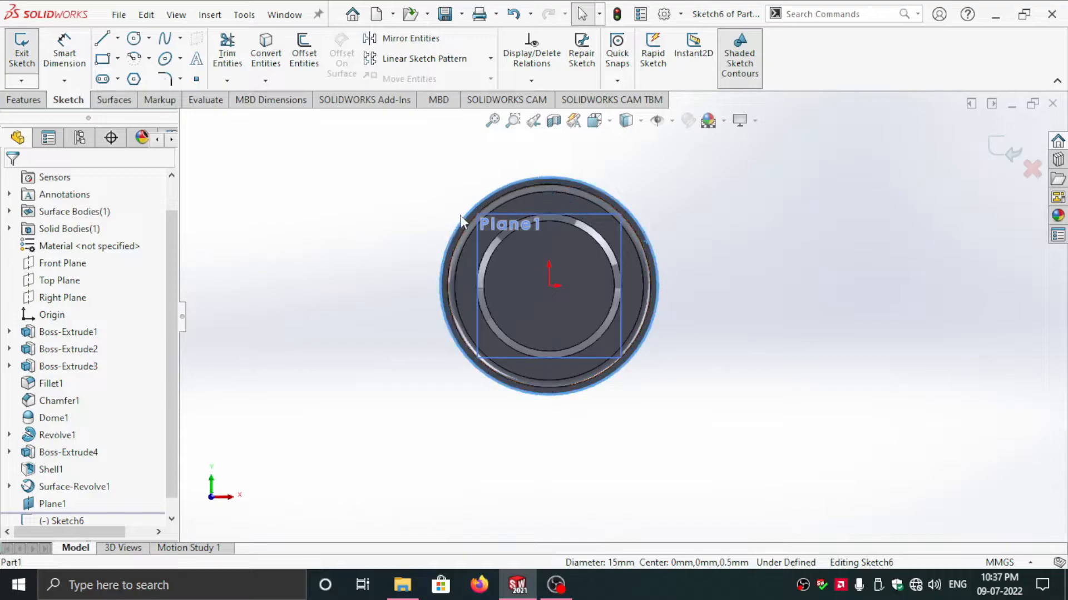
left_click(260, 59)
scroll(685, 332, "down", 3)
scroll(685, 333, "up", 4)
scroll(500, 344, "down", 3)
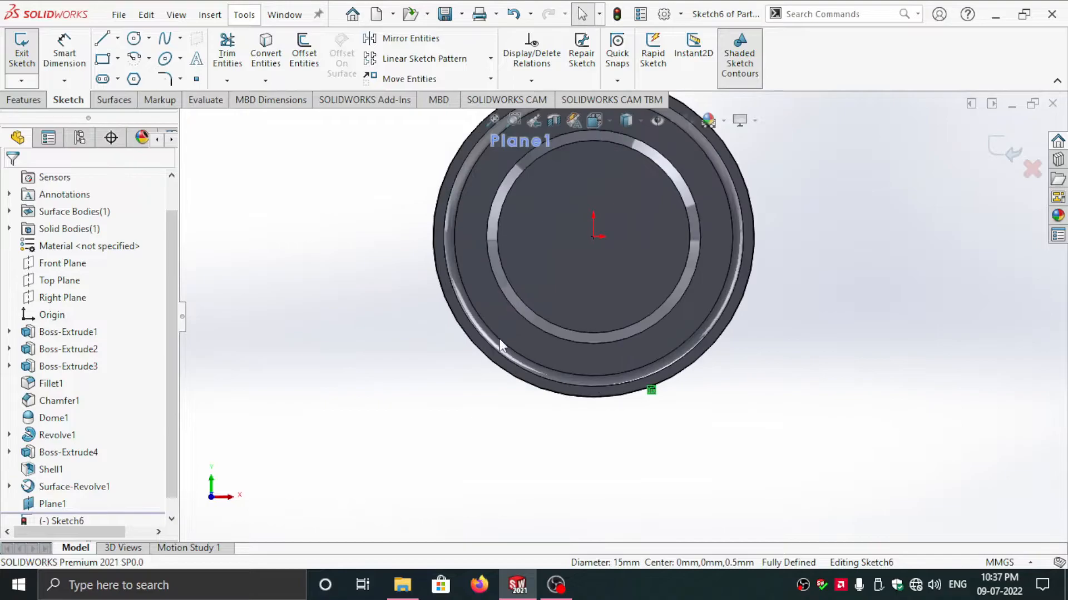
key("ctrl+z")
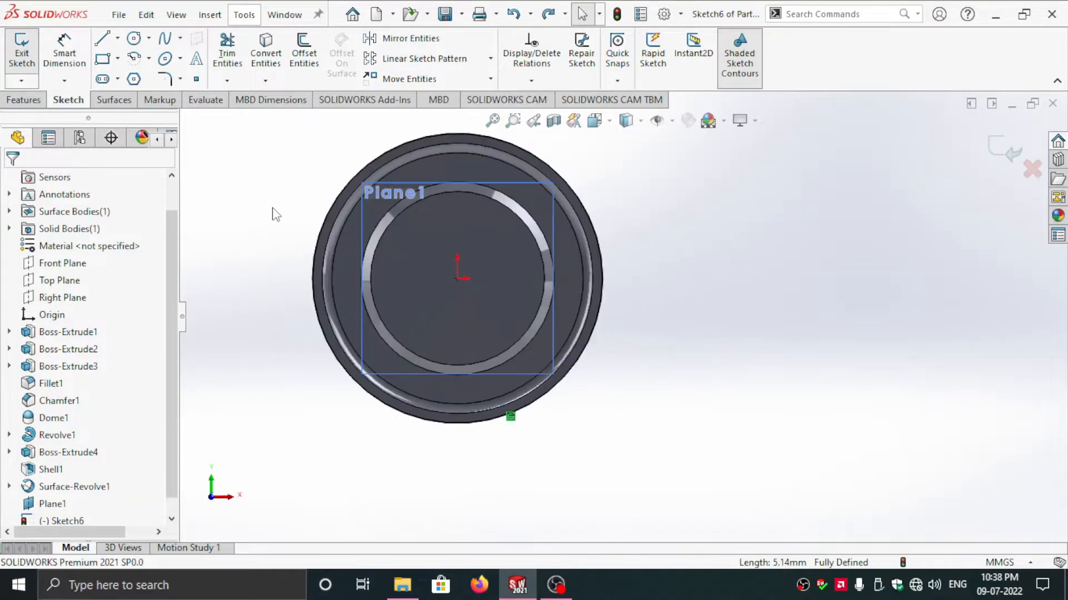
- Draw a narrow upright corner rectangle from the converted circle's lower right part downward beyond the base
left_click(118, 58)
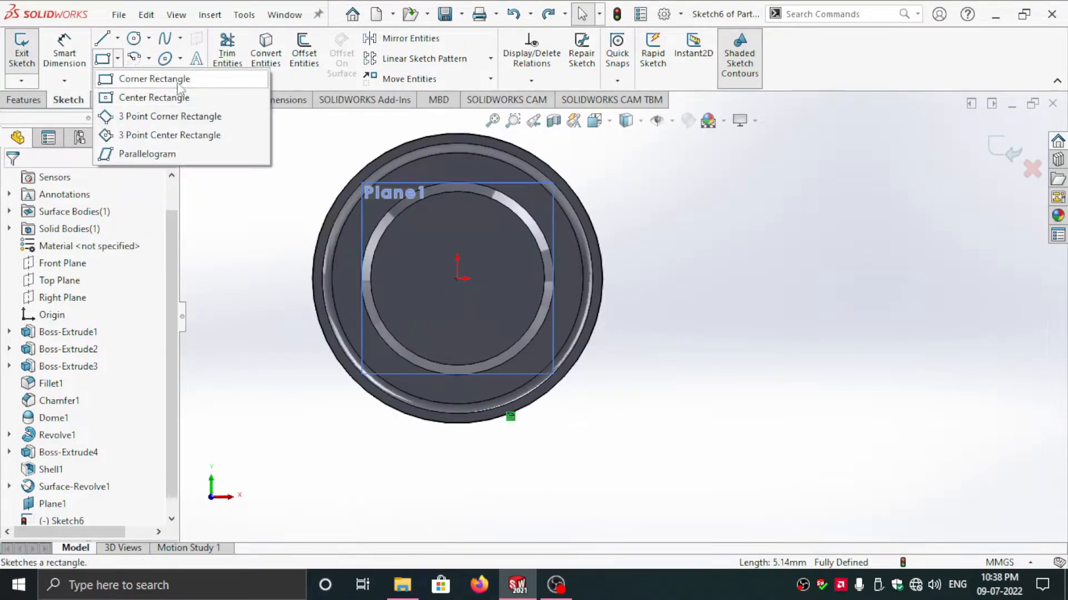
left_click(150, 81)
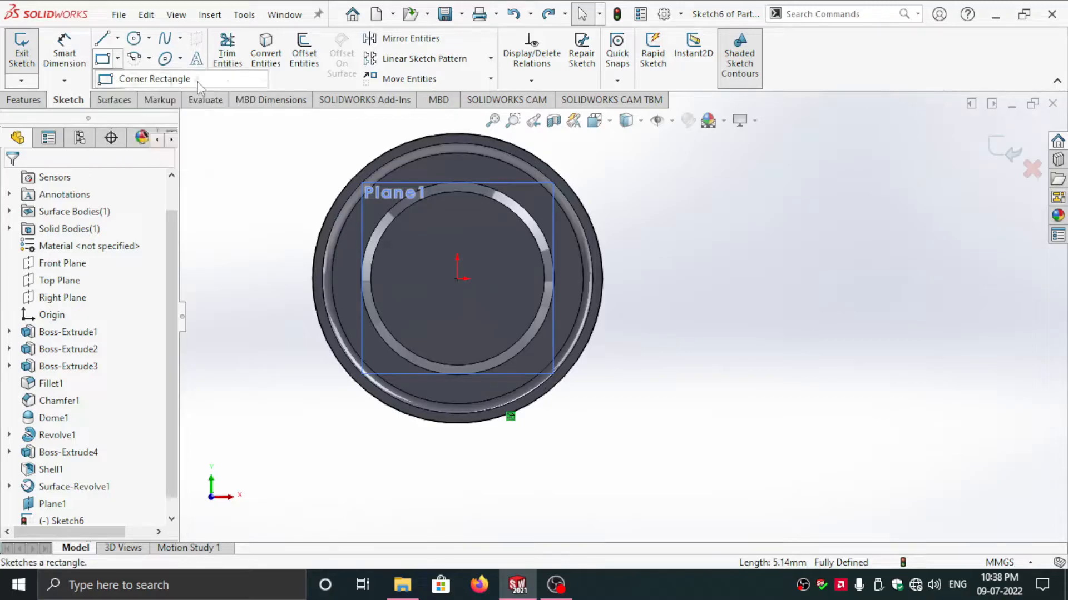
left_click(527, 408)
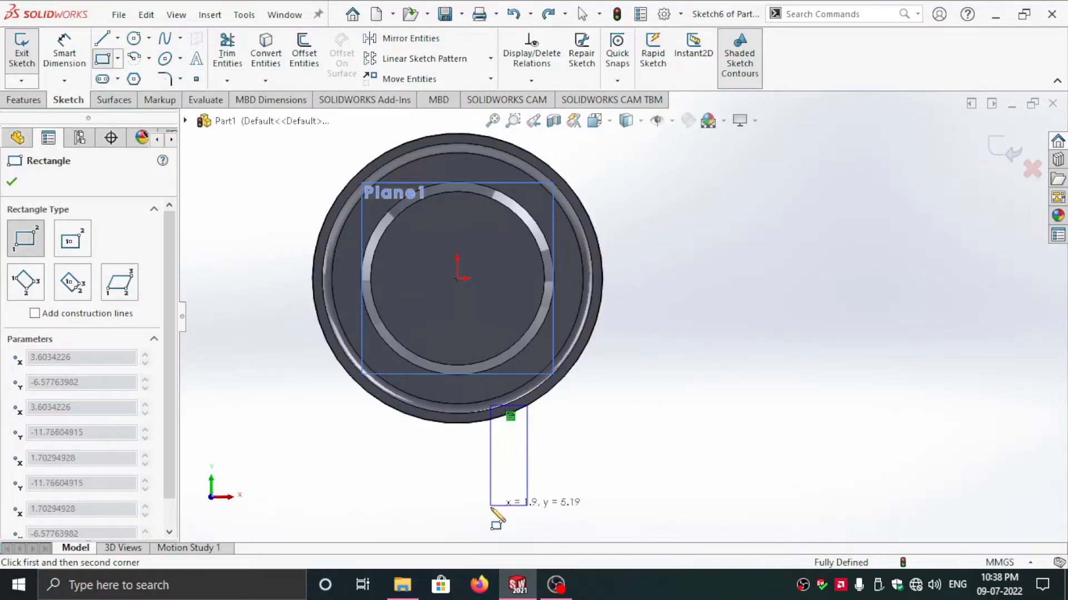
left_click(503, 526)
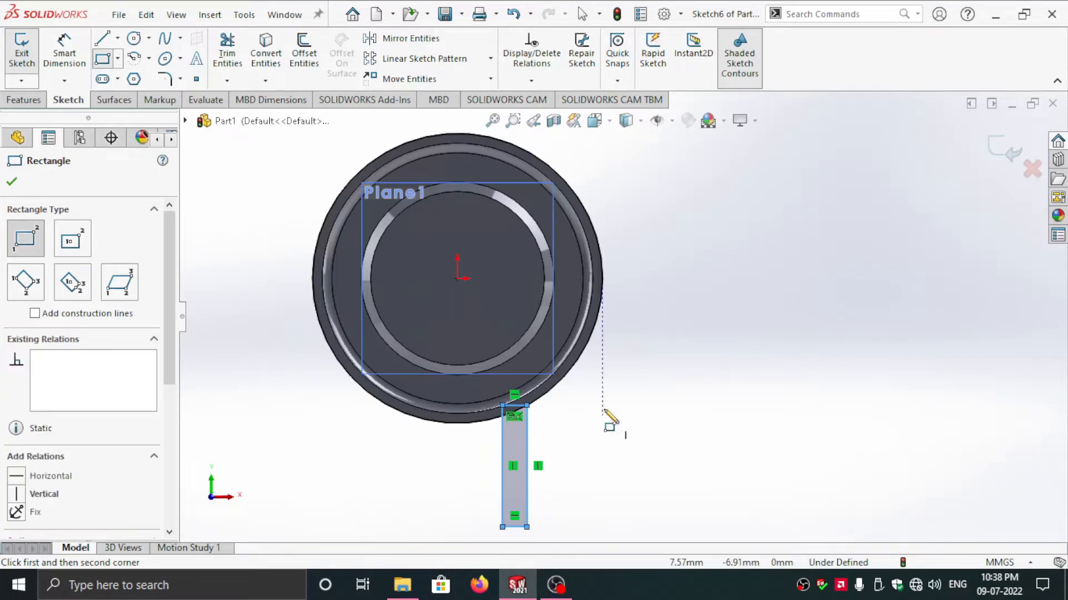
- Dimension the vertical distance between the origin and the rectangle's upper-left corner
mouse_move(582, 421)
middle_mouse_down()
mouse_move(556, 333)
mouse_move(597, 133)
middle_mouse_up()
key("space")
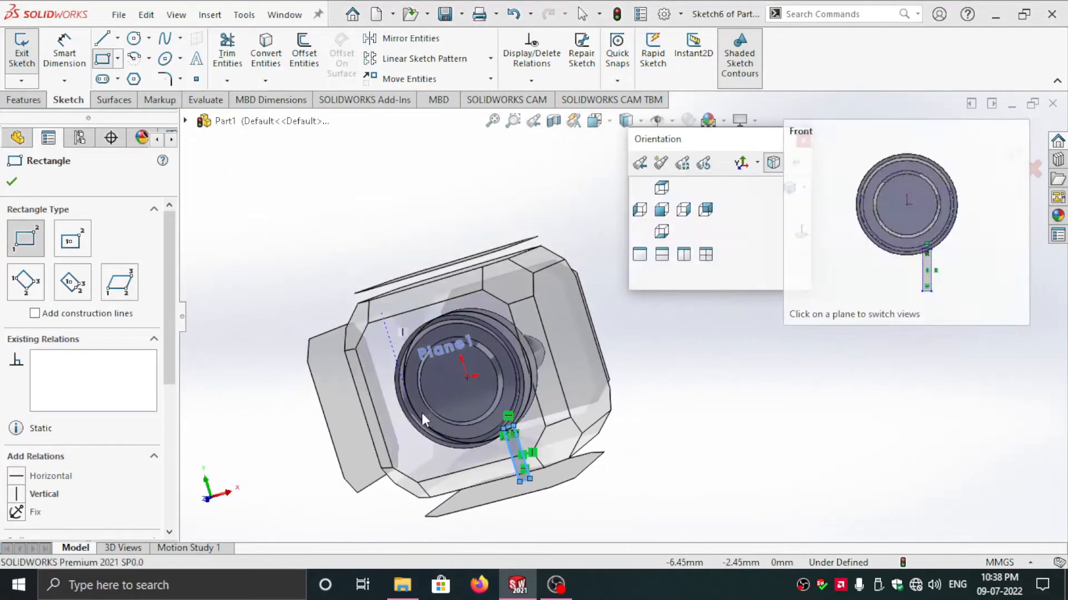
left_click(424, 419)
scroll(596, 238, "down", 4)
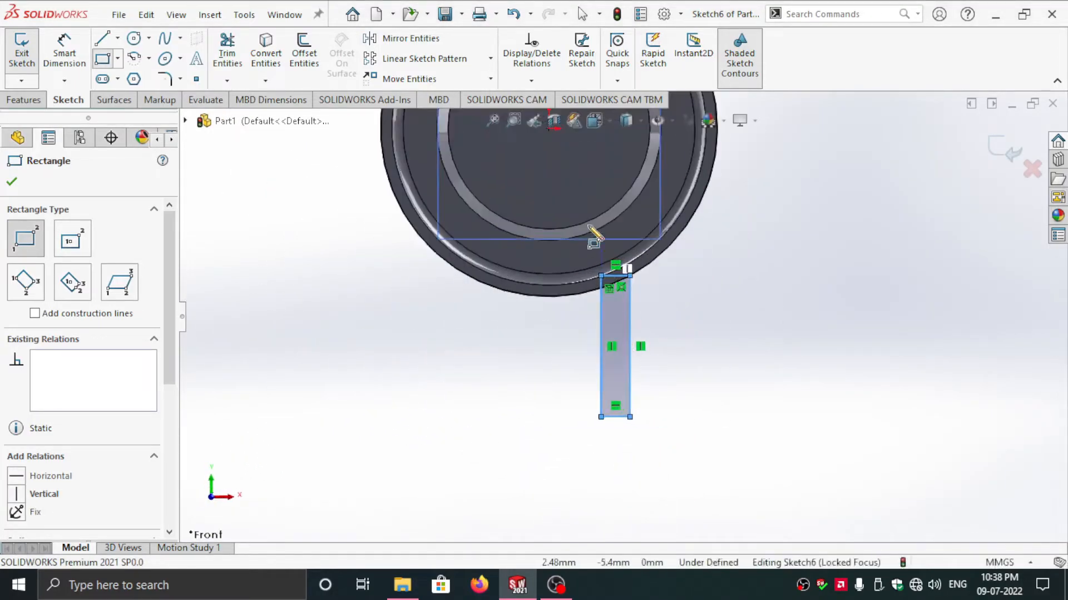
middle_click_drag(602, 237, 668, 310)
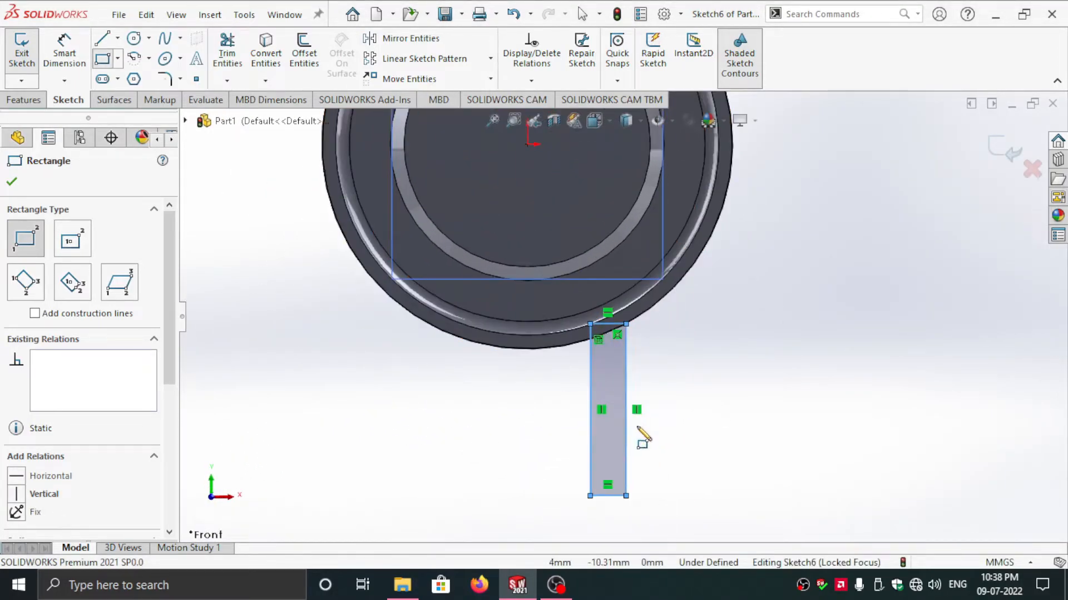
left_click(73, 56)
scroll(693, 287, "down", 3)
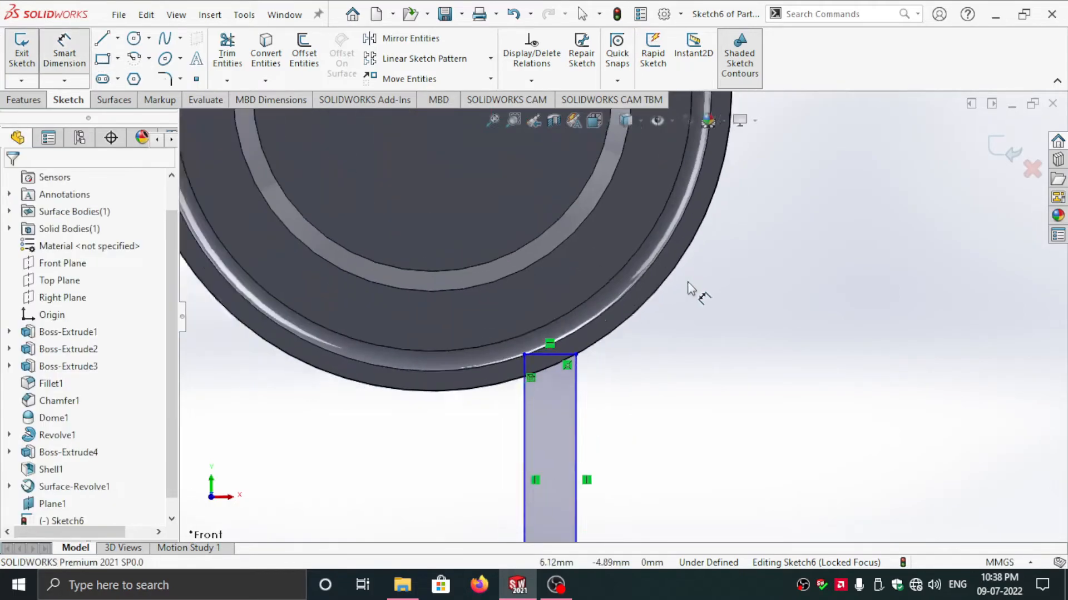
scroll(606, 278, "up", 4)
left_click(512, 187)
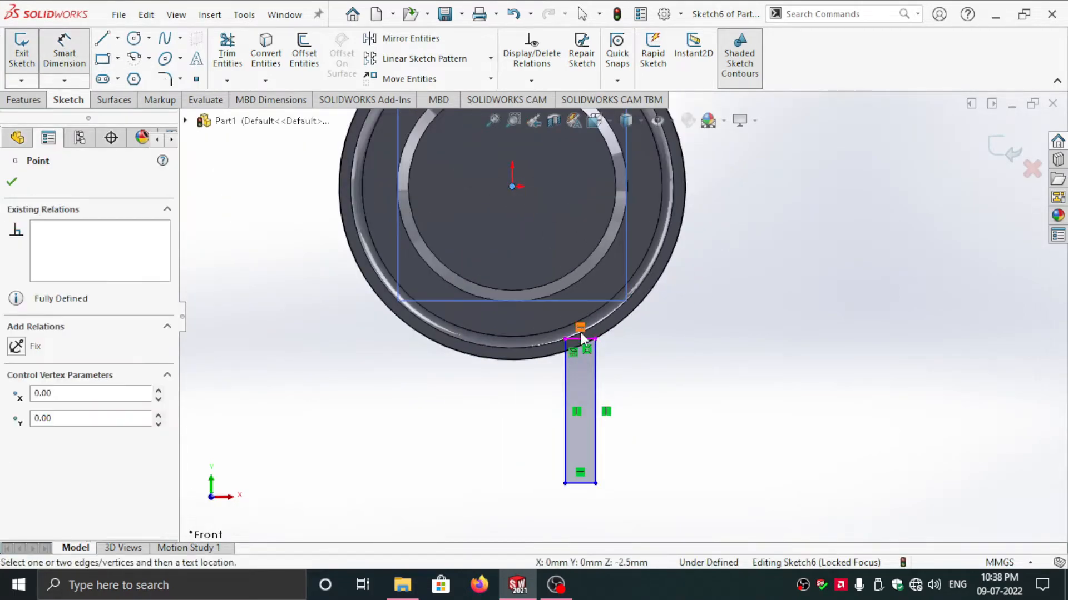
left_click(565, 339)
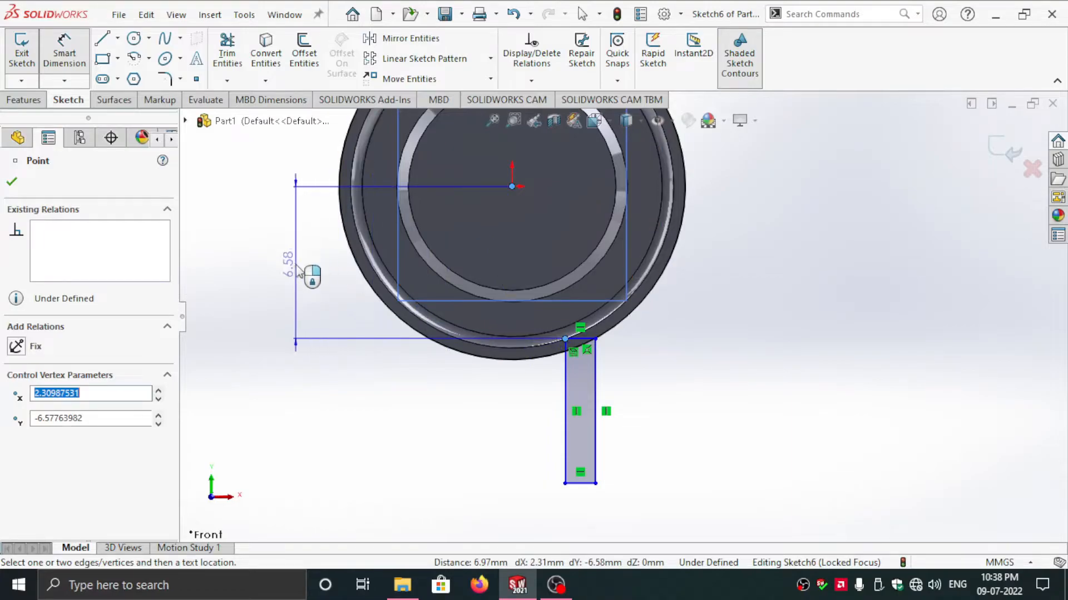
left_click(297, 271)
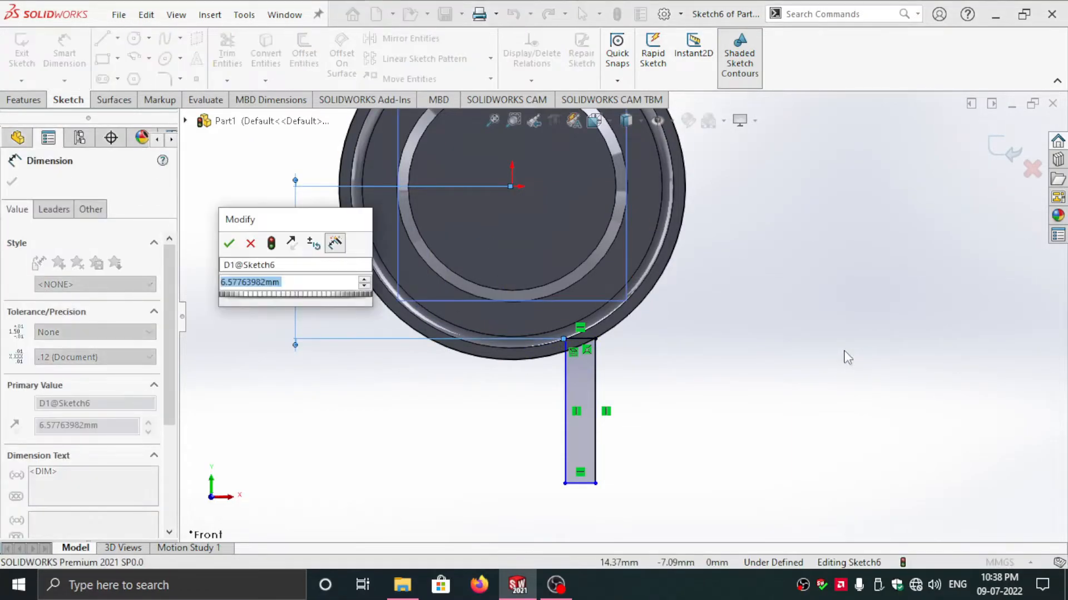
- Try a vertical distance of 7 mm between the origin and the rectangle's upper-left corner, and undo that value change
key("Return")
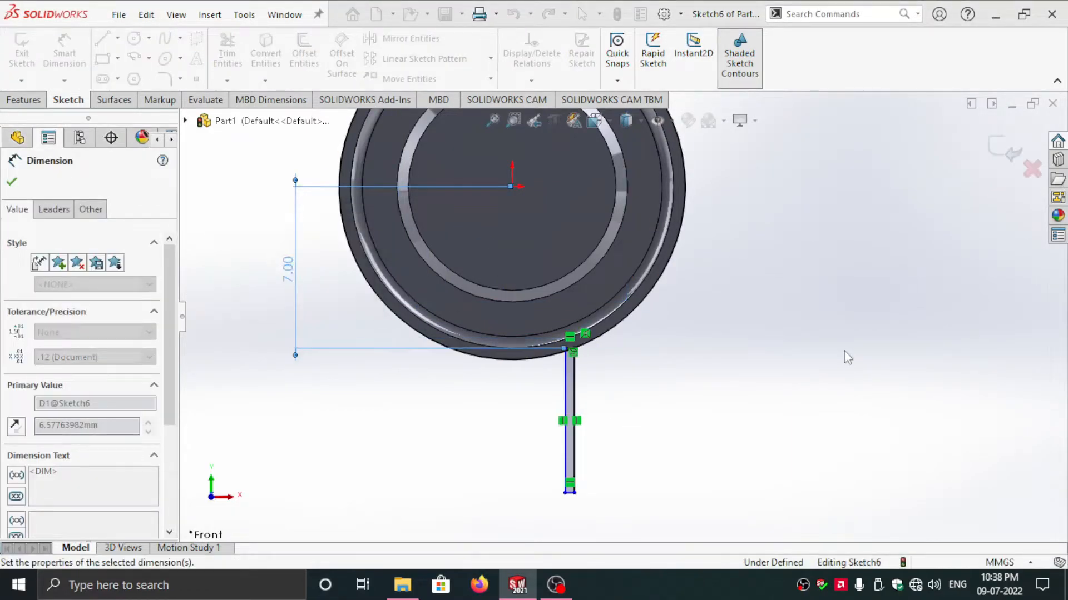
key("Escape")
key("f")
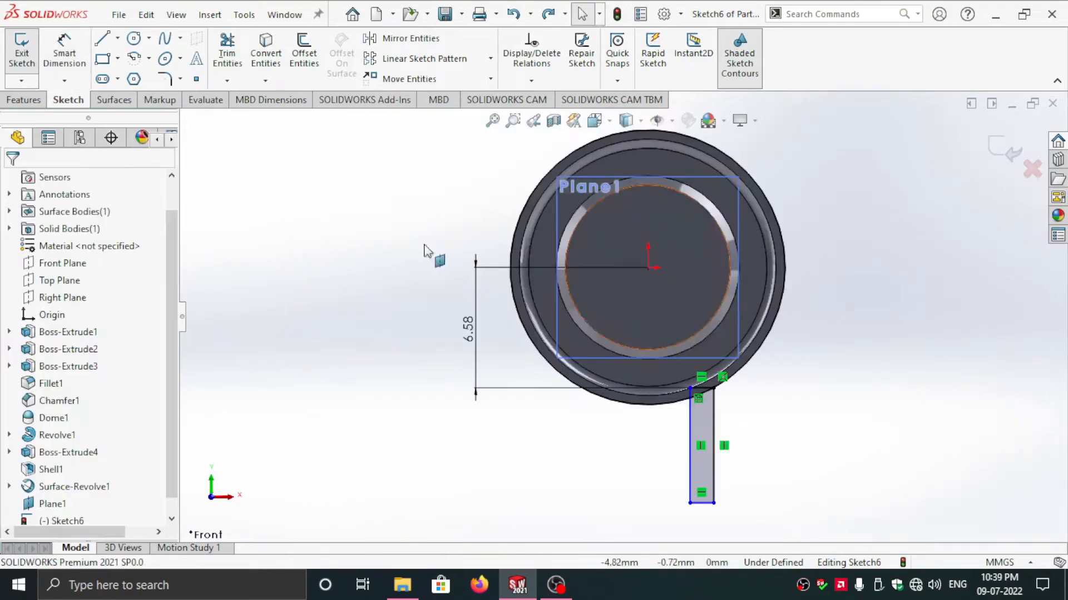
- Dimension the horizontal distance between the rectangle's upper-right corner and the origin, keeping the drawn distance
left_click(82, 60)
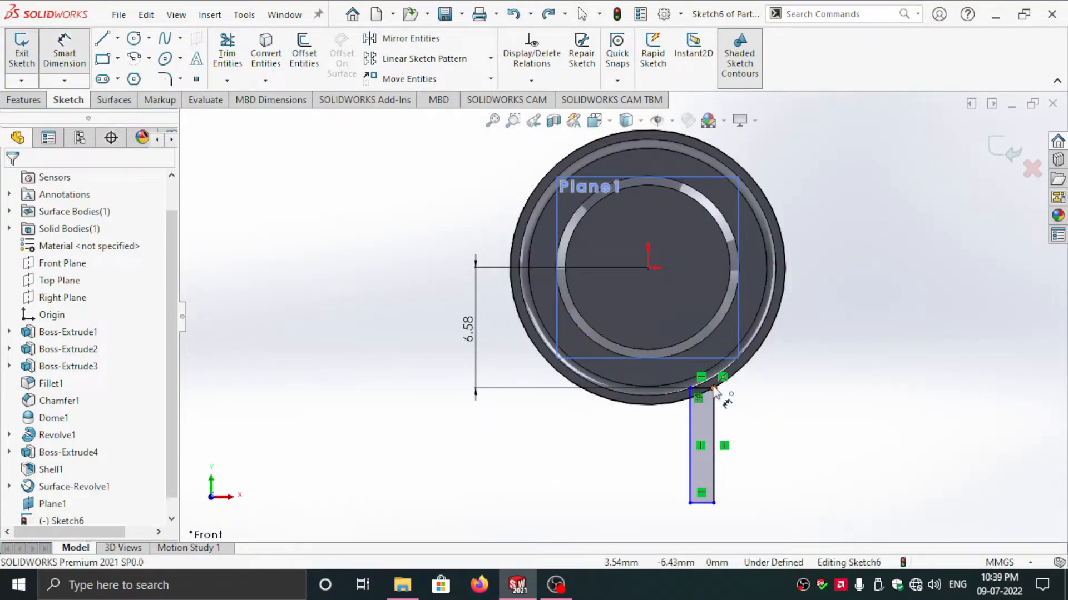
left_click(713, 388)
left_click(648, 270)
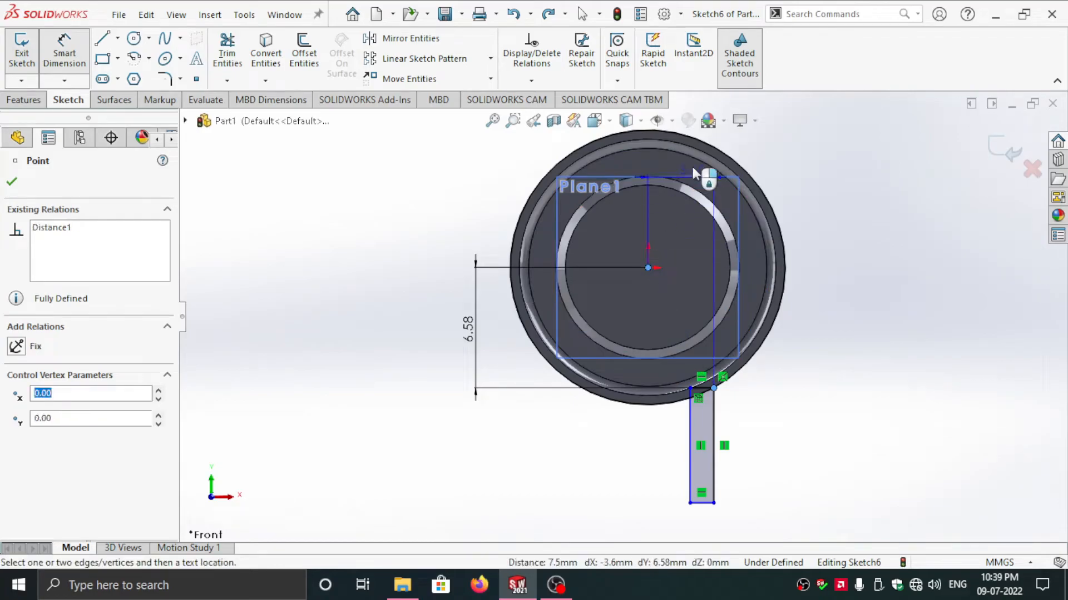
scroll(668, 222, "up", 2)
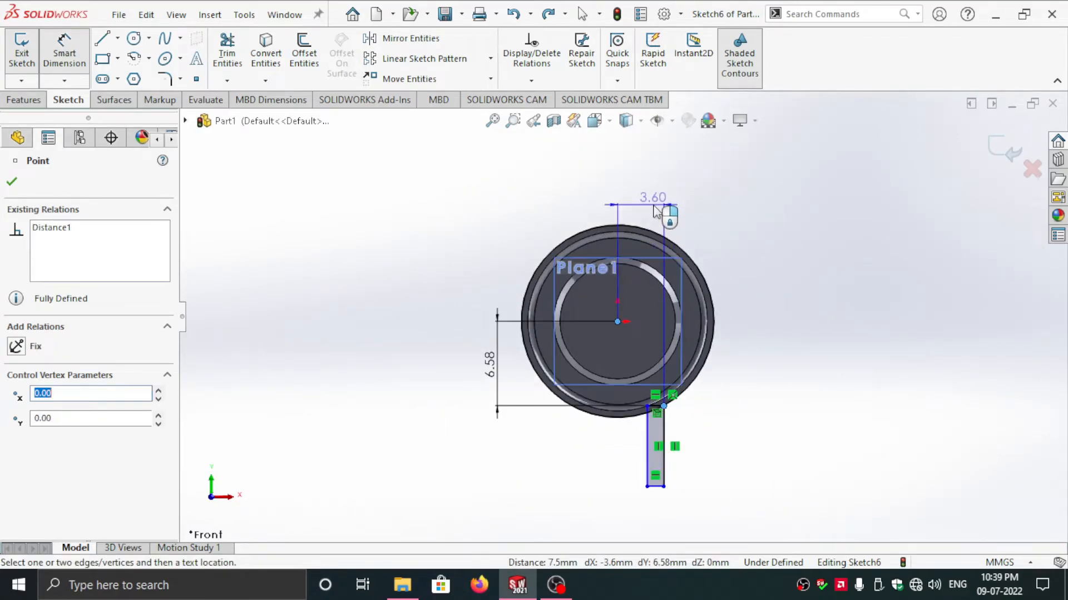
left_click(655, 210)
left_click(599, 202)
scroll(704, 320, "up", 2)
scroll(635, 407, "down", 3)
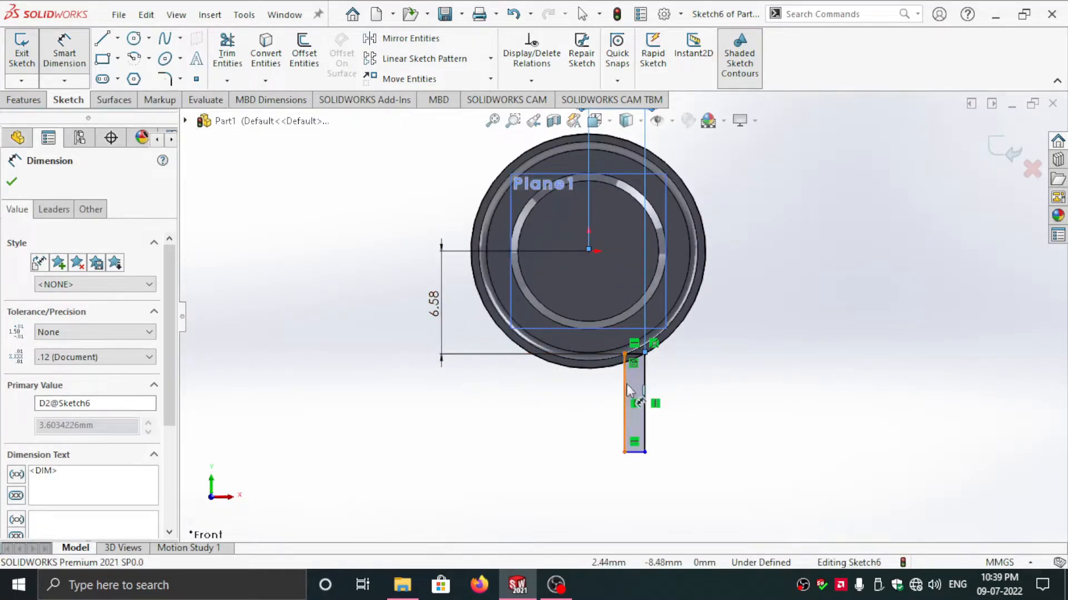
- Dimension the rectangle's long vertical side and set its length to 6 mm
left_click(626, 389)
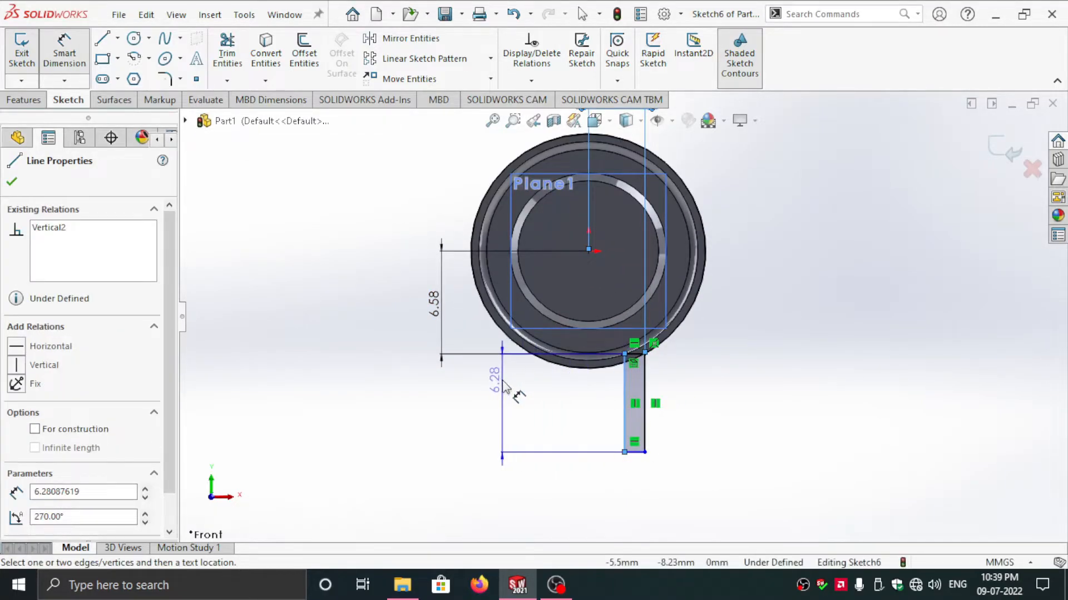
left_click(503, 414)
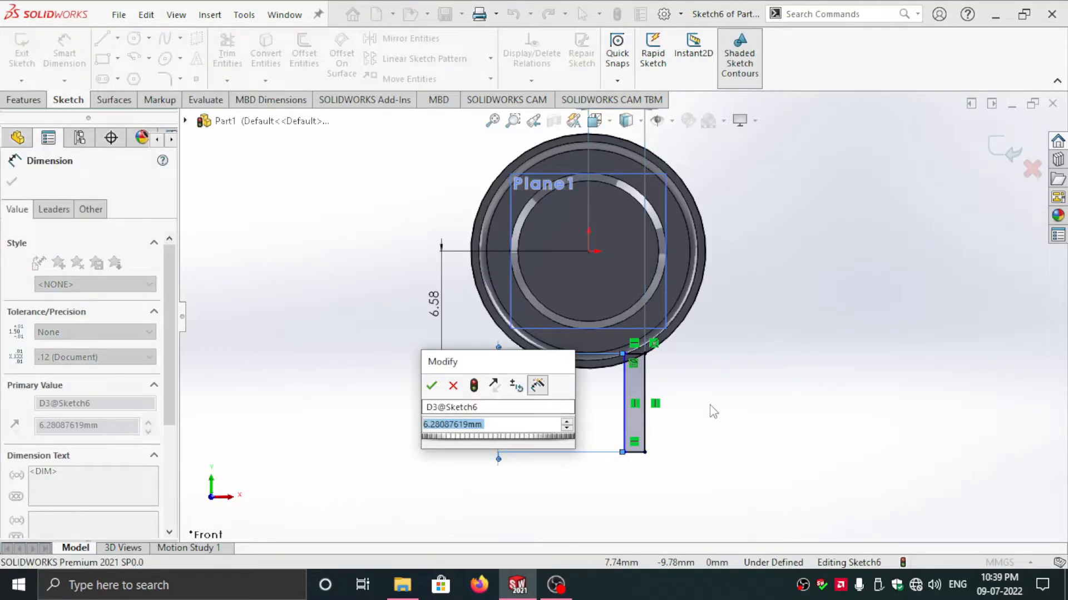
type("6")
key("Return")
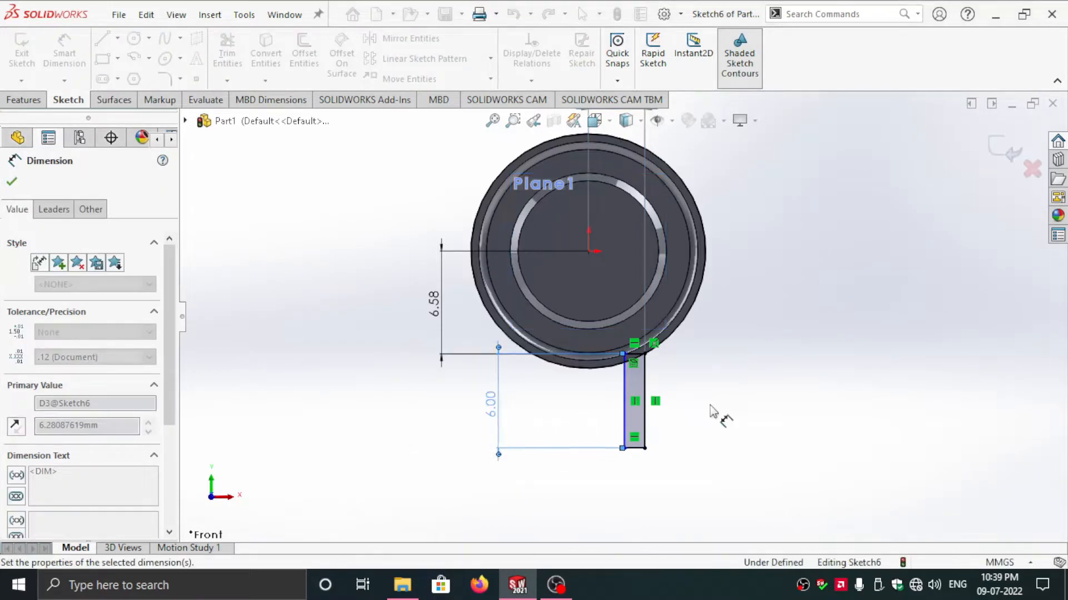
scroll(633, 411, "down", 2)
scroll(667, 364, "up", 3)
scroll(674, 317, "down", 3)
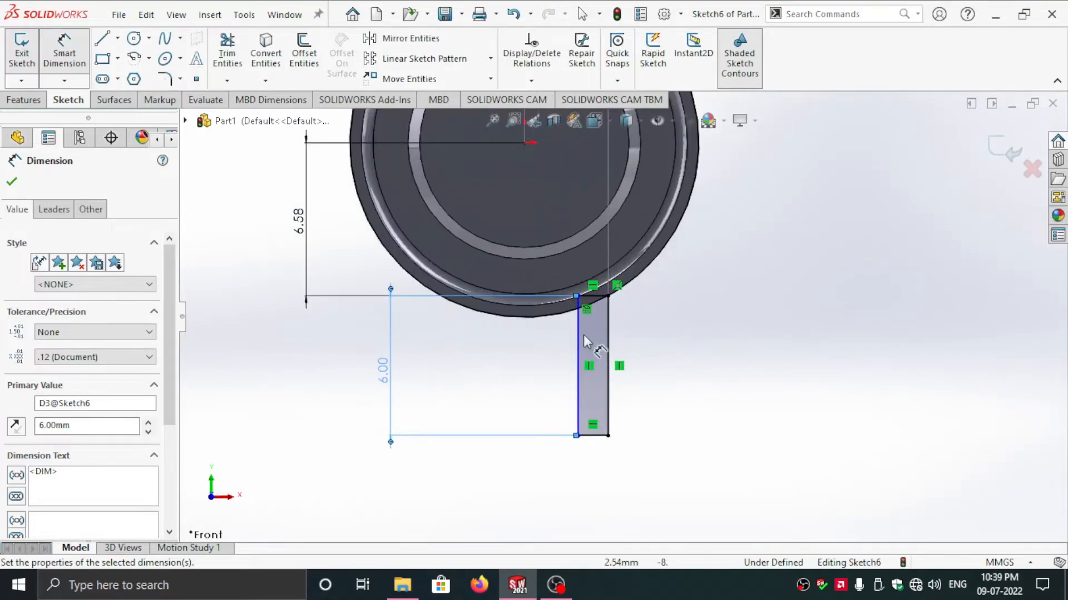
scroll(595, 353, "up", 2)
scroll(614, 253, "up", 3)
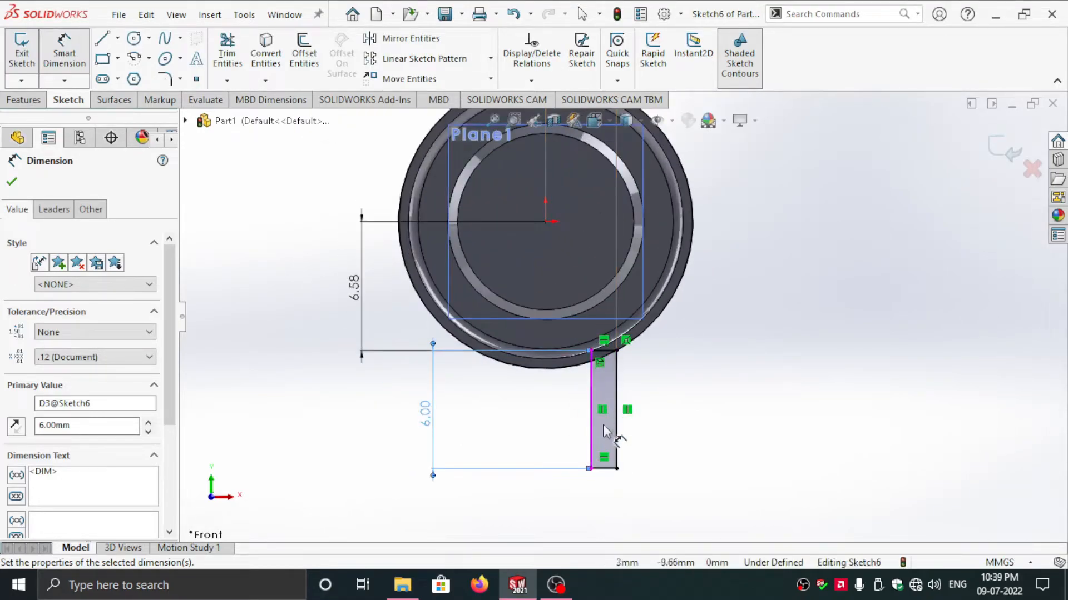
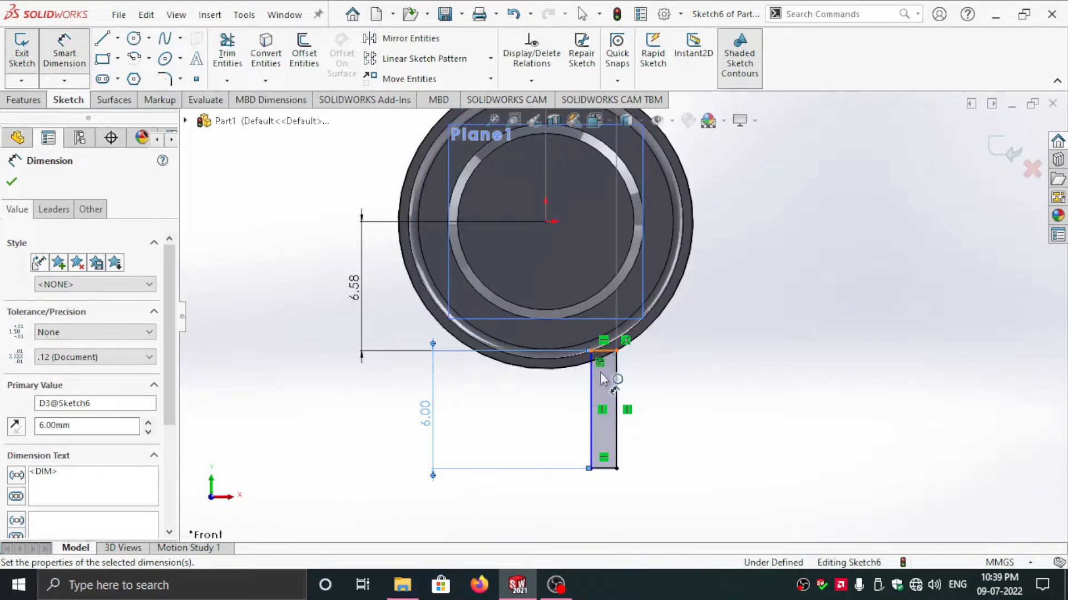
- Dimension the rectangle's lower edge and set its width to 1.3 mm
left_click(605, 471)
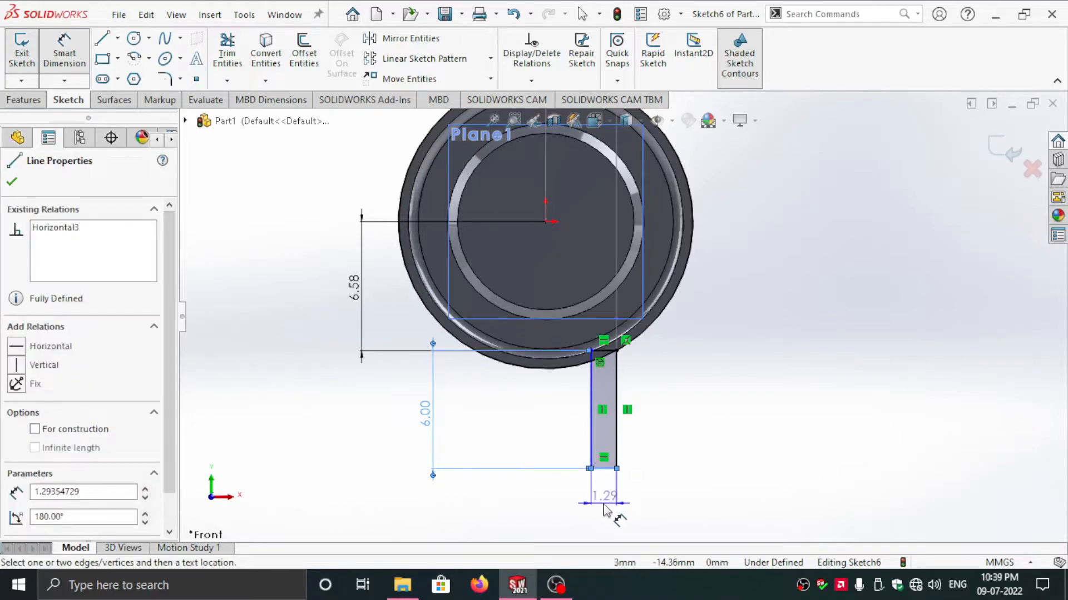
left_click(662, 494)
type("1.5")
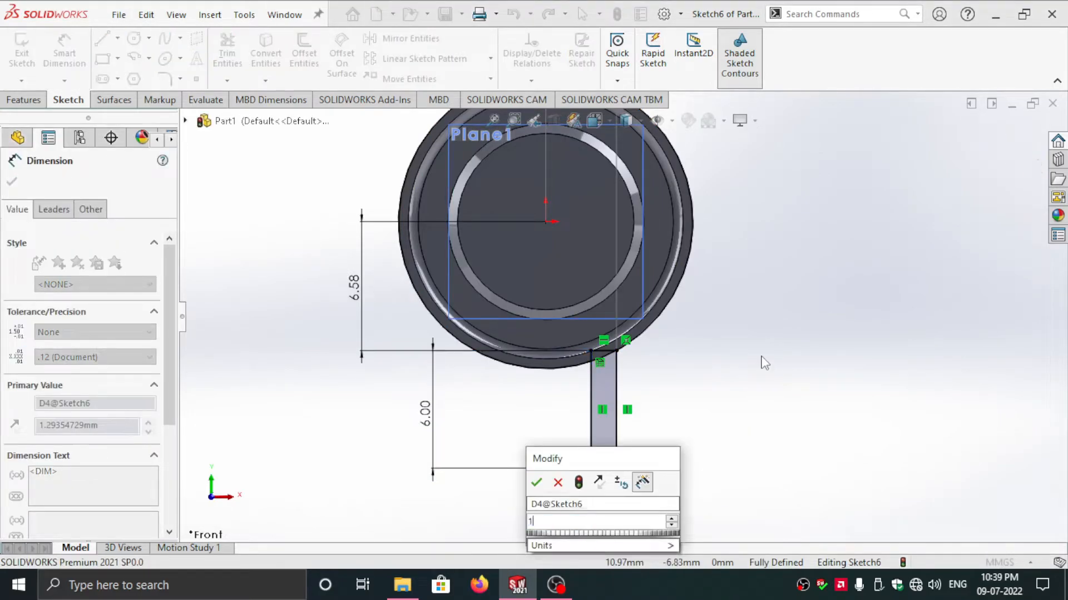
key("Return")
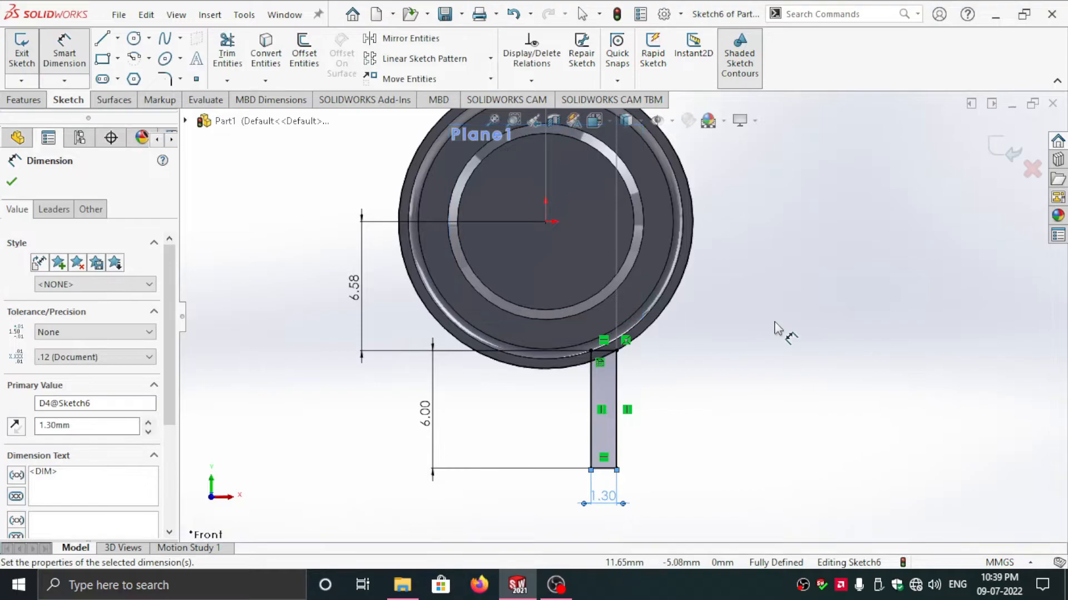
scroll(690, 339, "down", 2)
scroll(689, 339, "up", 3)
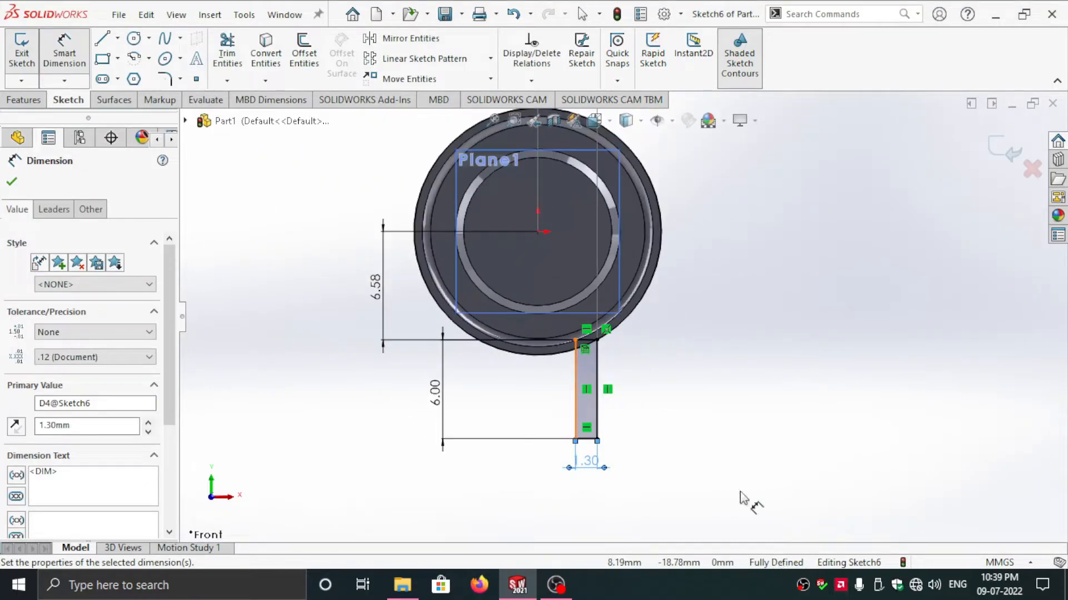
scroll(587, 335, "down", 3)
scroll(591, 335, "up", 3)
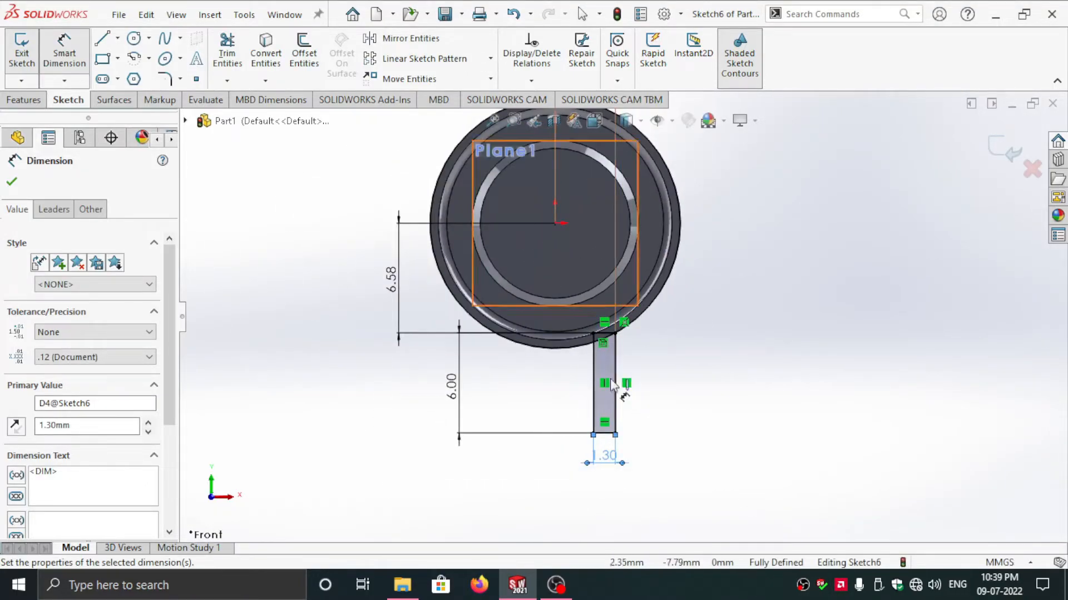
- Draw a vertical line through the rectangle from the midpoint of its upper edge to the midpoint of its lower edge
left_click(106, 48)
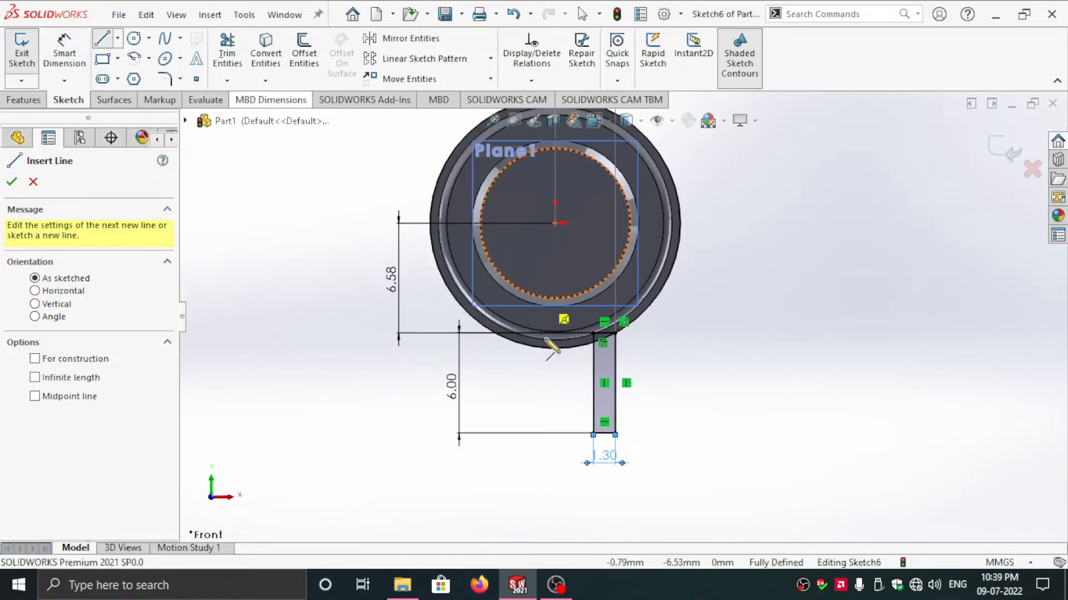
scroll(651, 371, "down", 3)
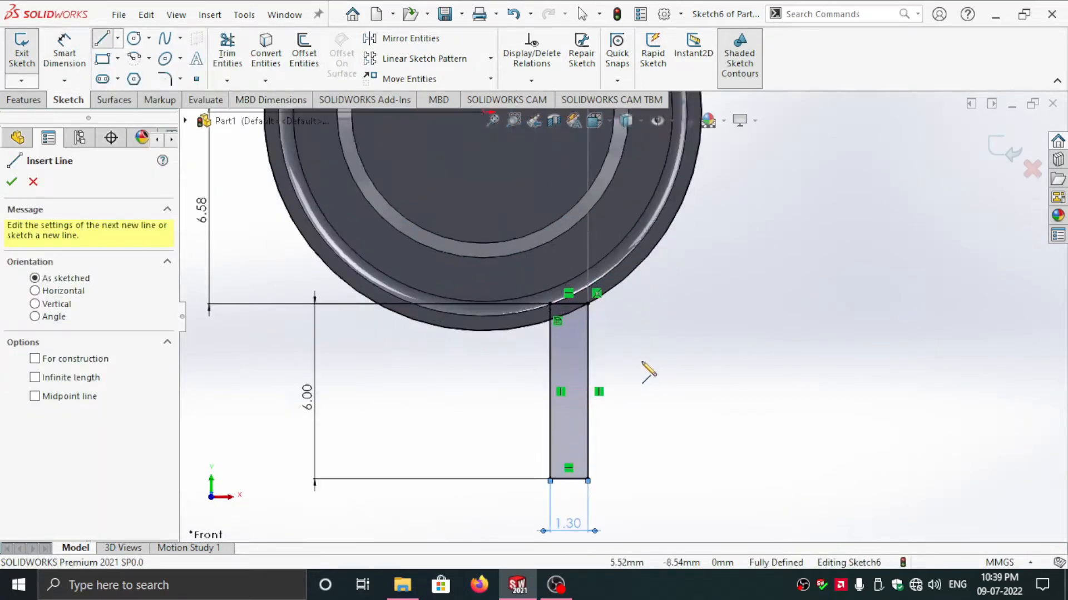
left_click(569, 304)
left_click(569, 479)
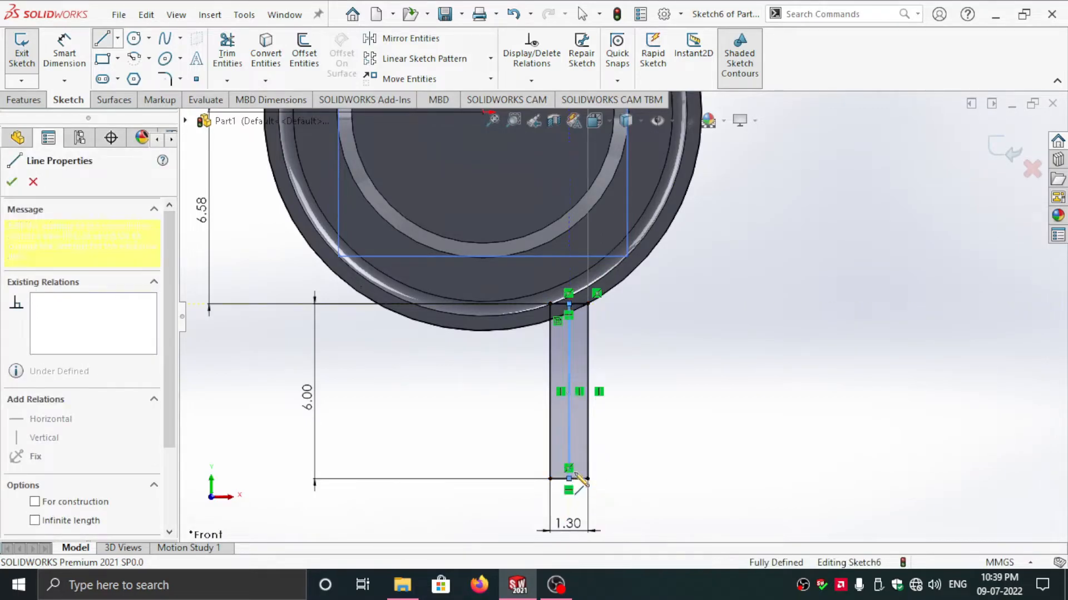
key("Escape")
key("Escape")
scroll(588, 206, "down", 1)
scroll(610, 205, "up", 3)
scroll(667, 363, "down", 2)
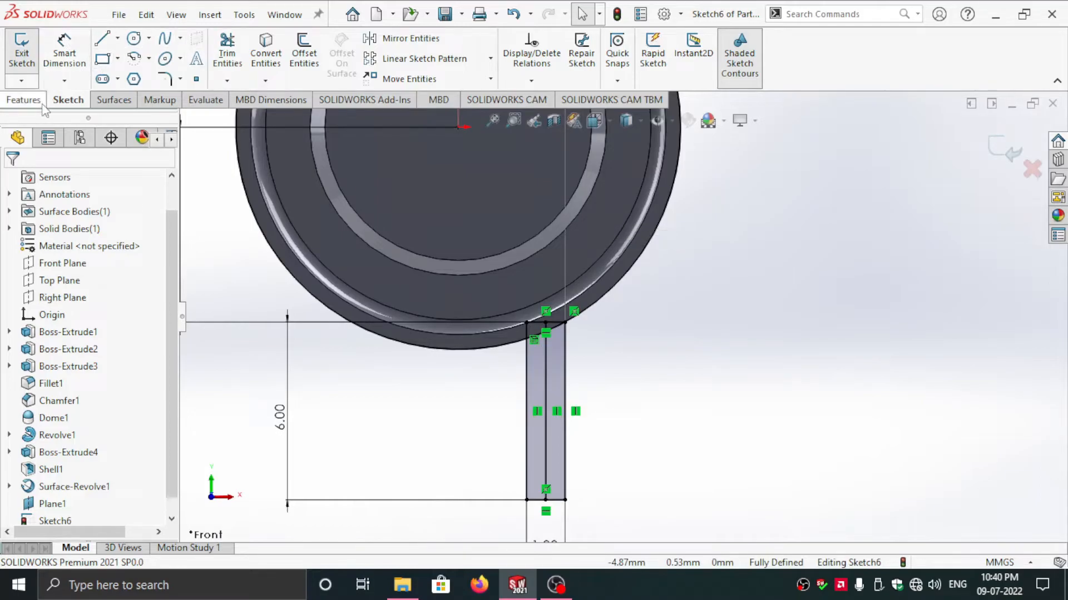
- Revolve the right half of the rectangle 360 degrees around the vertical middle line as a merged solid, without a thin feature
left_click(25, 100)
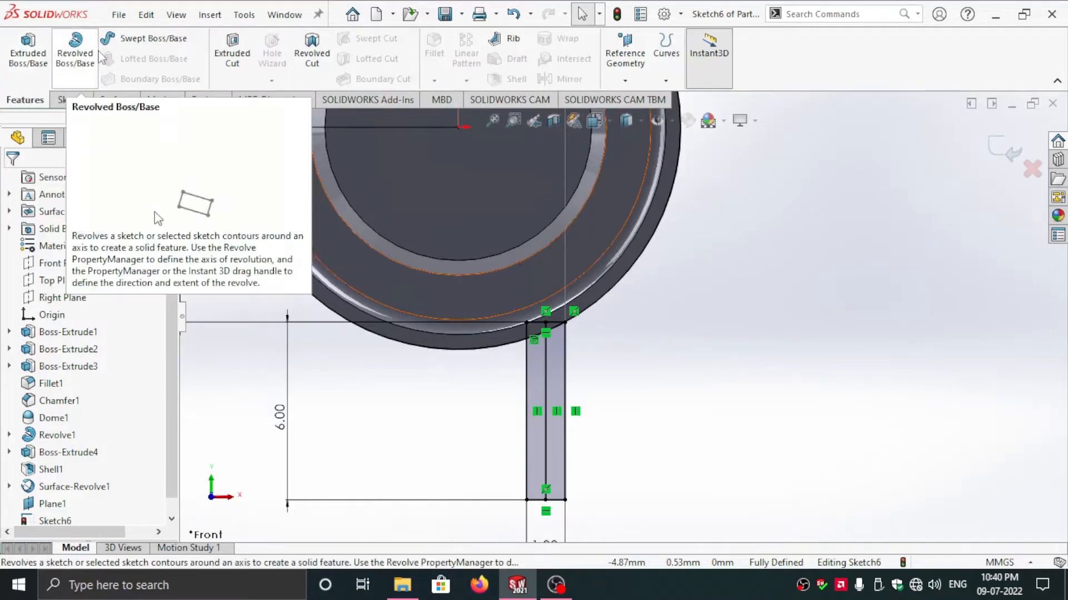
left_click(62, 54)
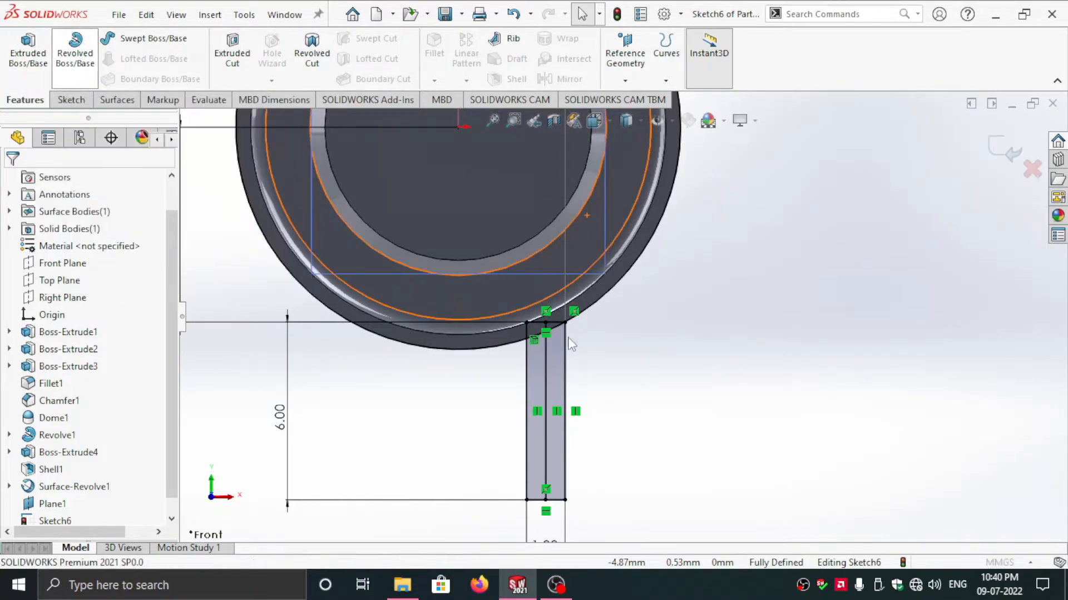
left_click(552, 369)
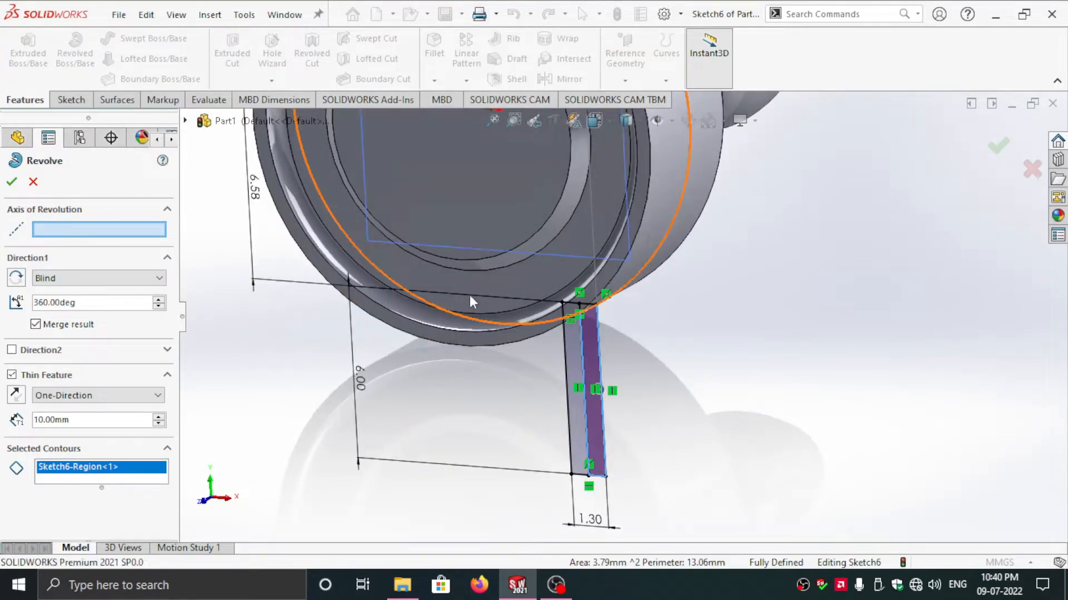
left_click(584, 341)
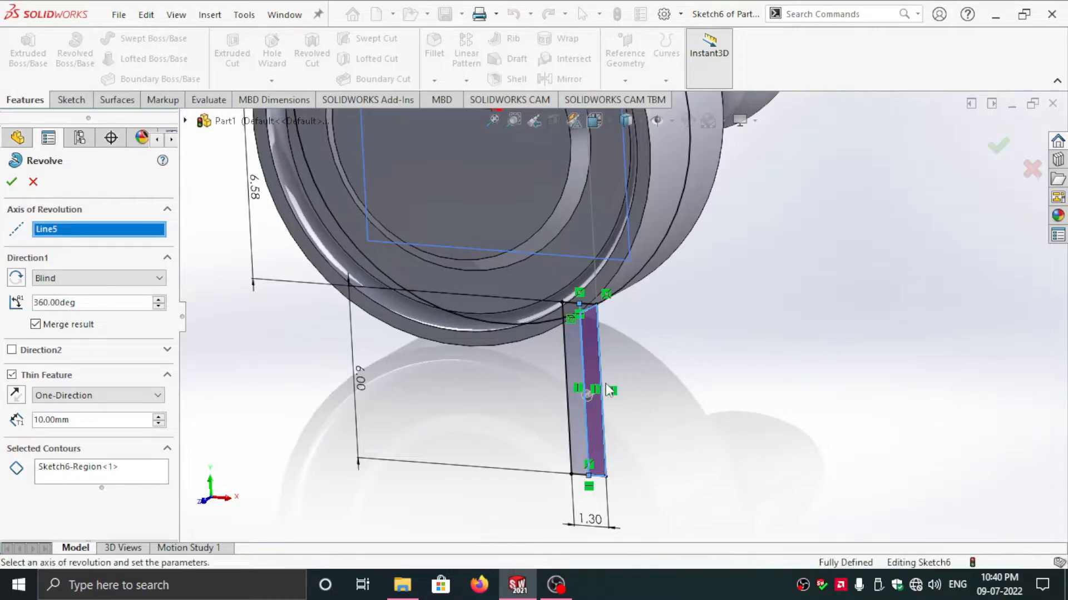
middle_click_drag(612, 383, 596, 392)
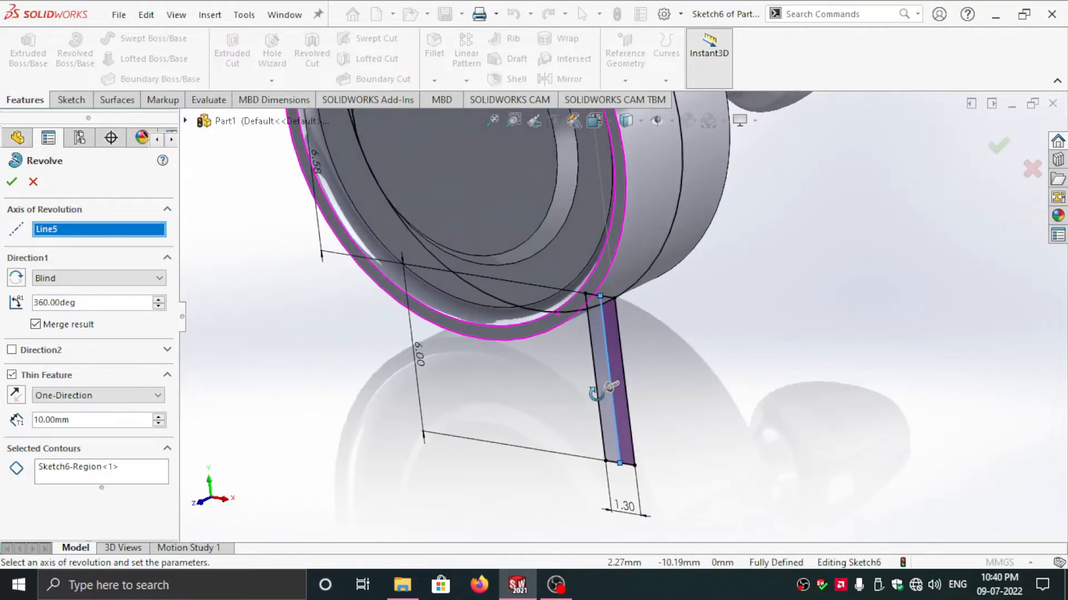
left_click(12, 375)
middle_click_drag(588, 436, 445, 339)
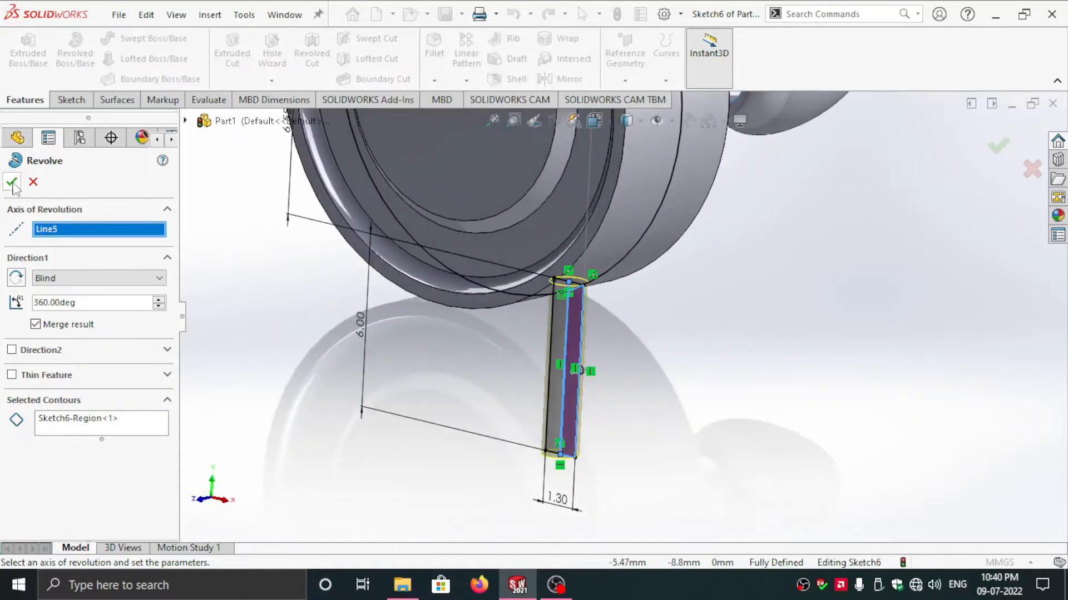
left_click(713, 323)
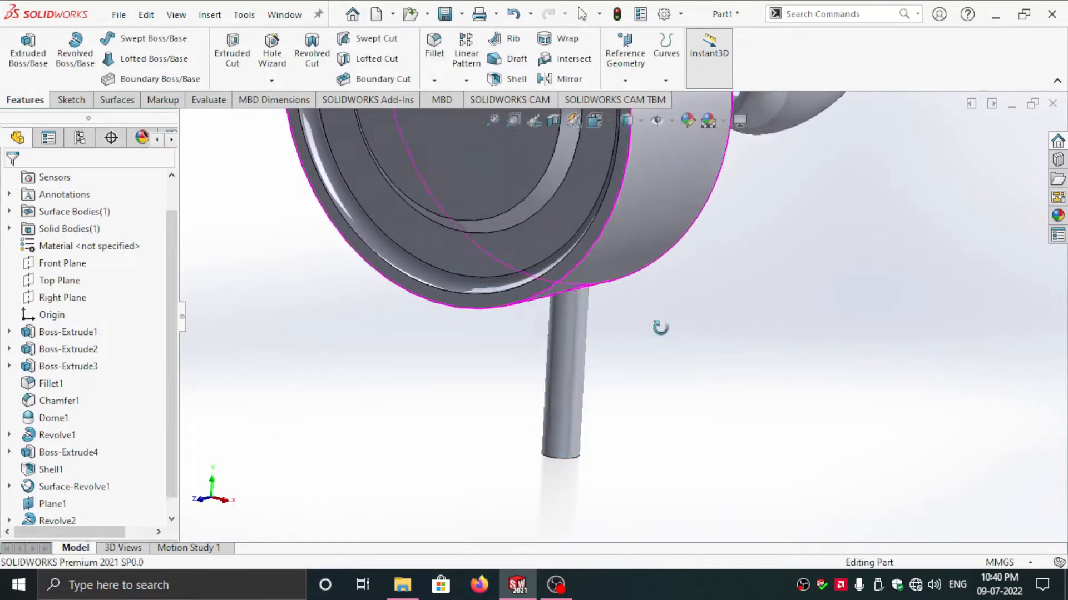
- Start a new sketch on Plane1
scroll(657, 332, "up", 5)
middle_click_drag(653, 399, 675, 381)
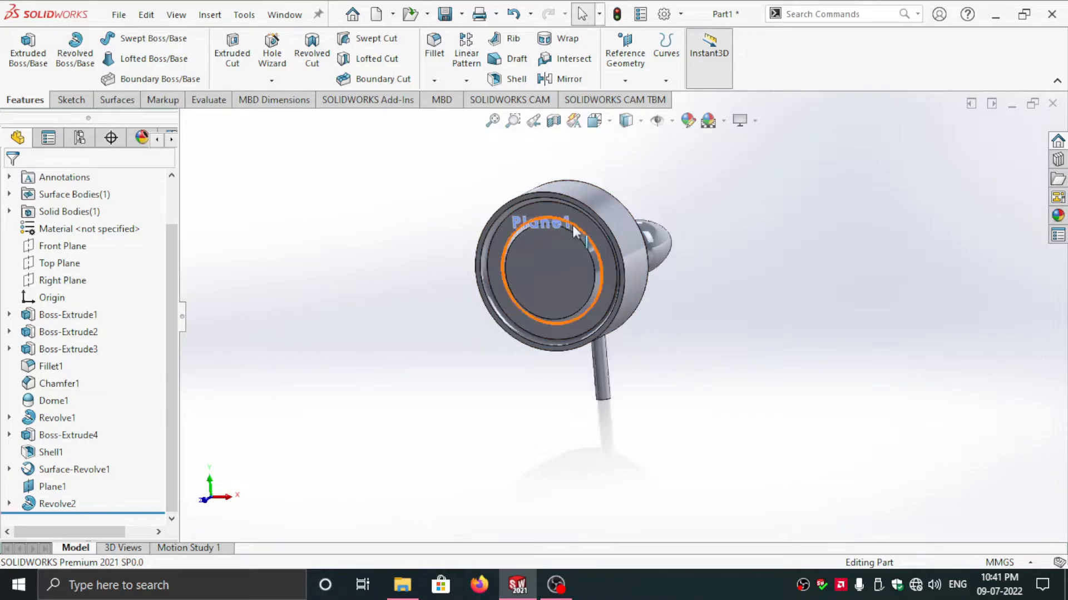
left_click(51, 486)
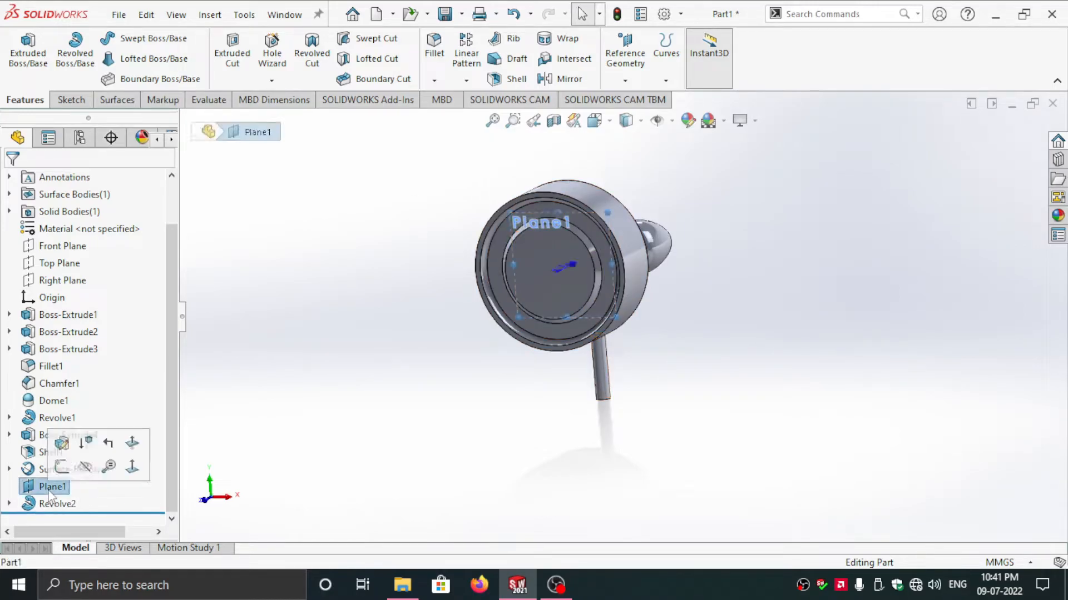
right_click(546, 214)
left_click(581, 193)
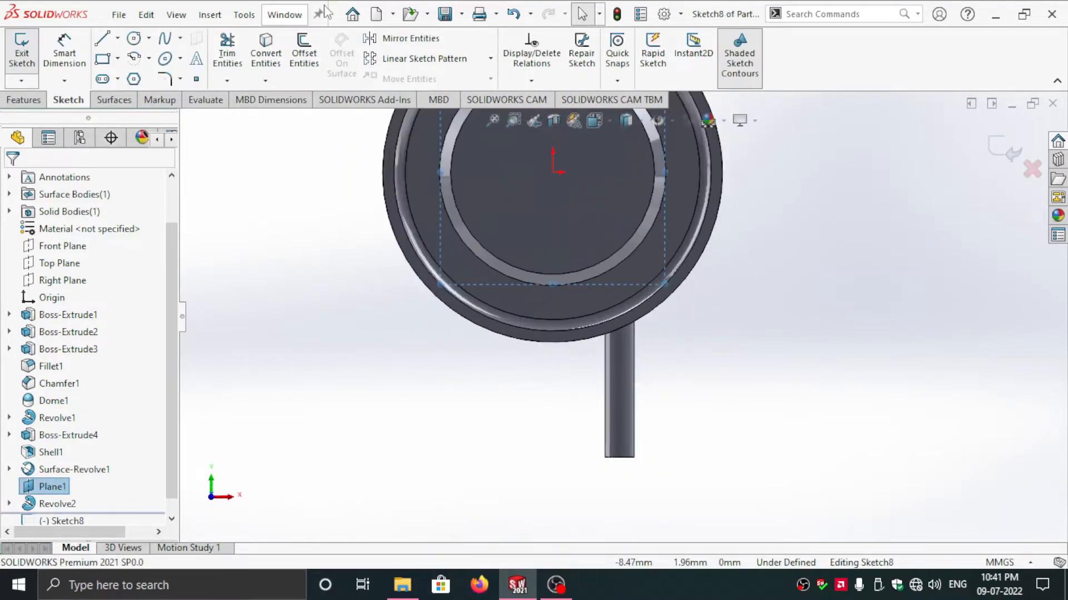
- Convert the pin's lower edge, its two side silhouettes and the round body's outer edge into sketch entities
left_click(265, 64)
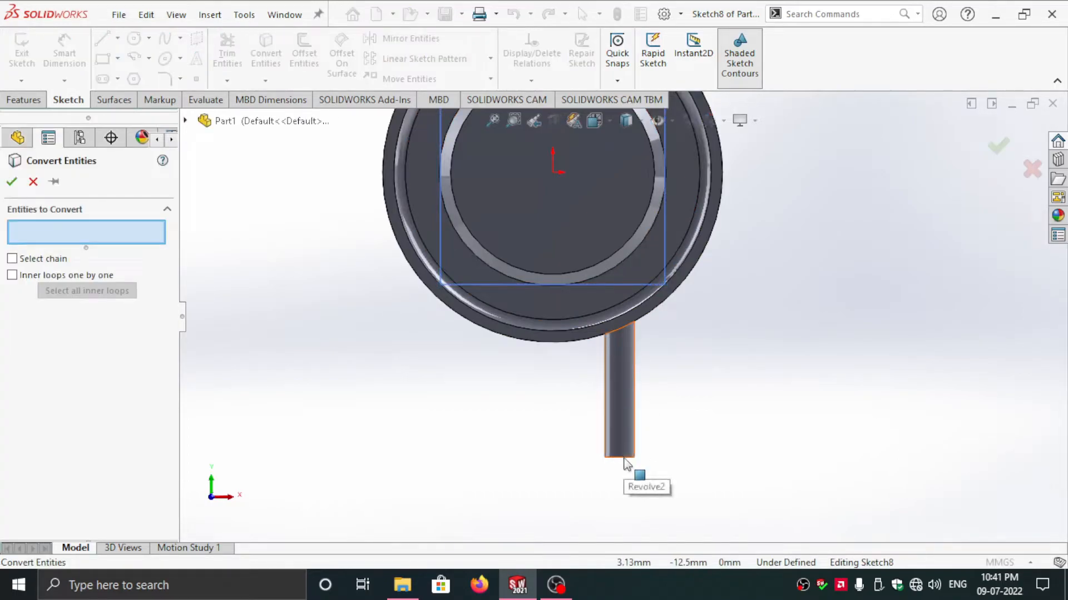
left_click(622, 457)
left_click(636, 434)
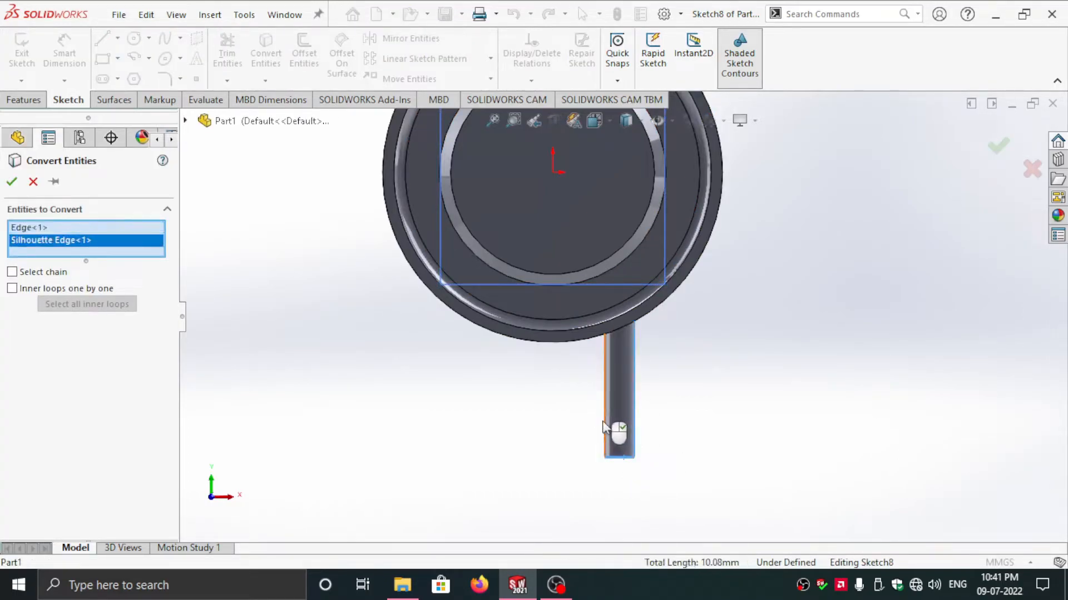
left_click(605, 422)
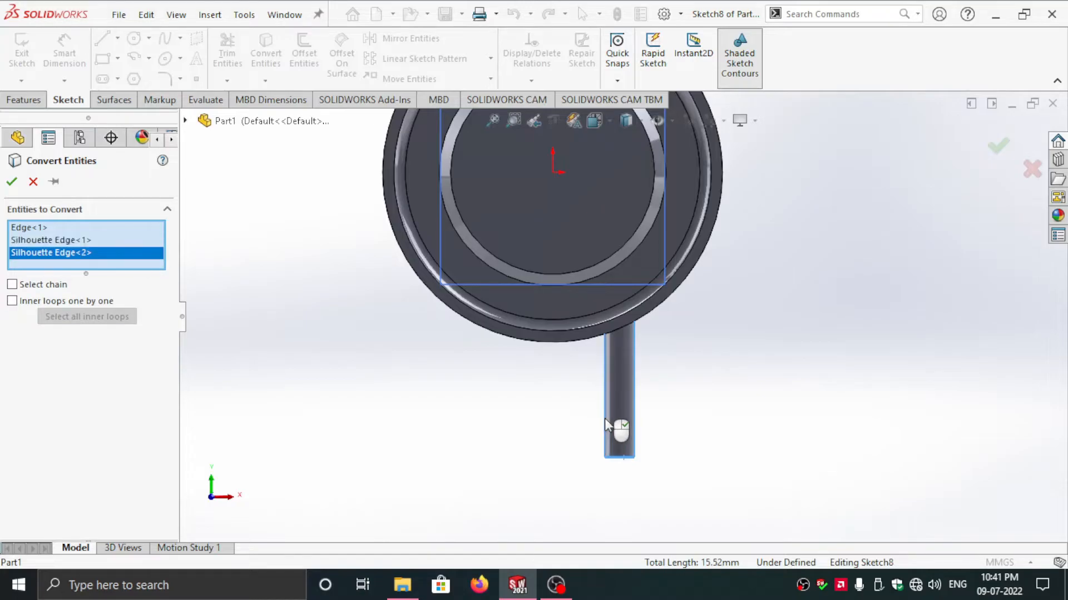
left_click(600, 337)
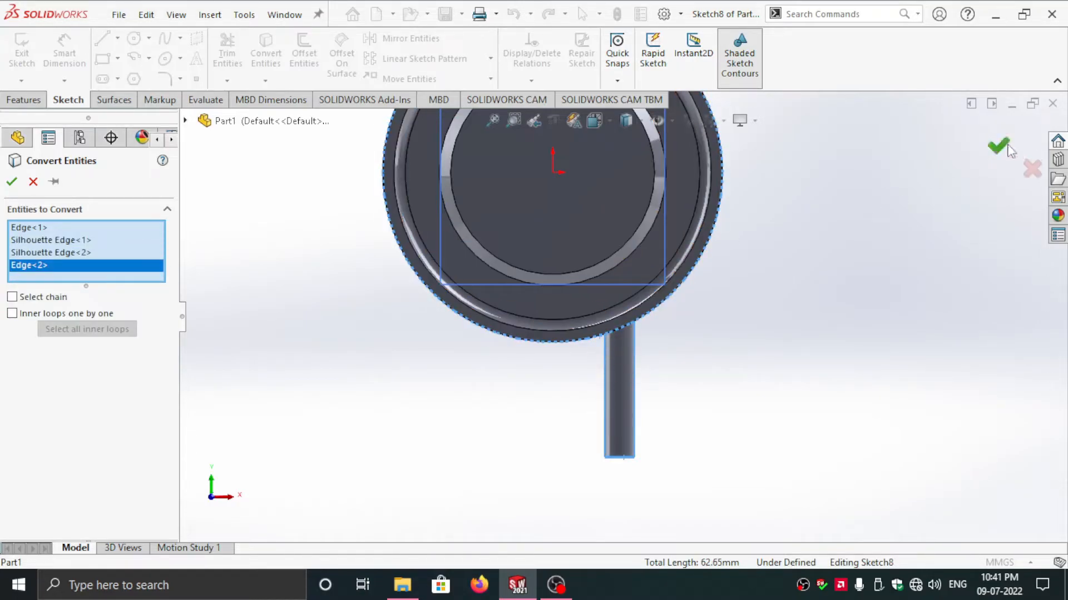
left_click(1007, 147)
- Turn all the converted sketch entities, the arc and the three lines, into construction geometry
scroll(695, 344, "up", 4)
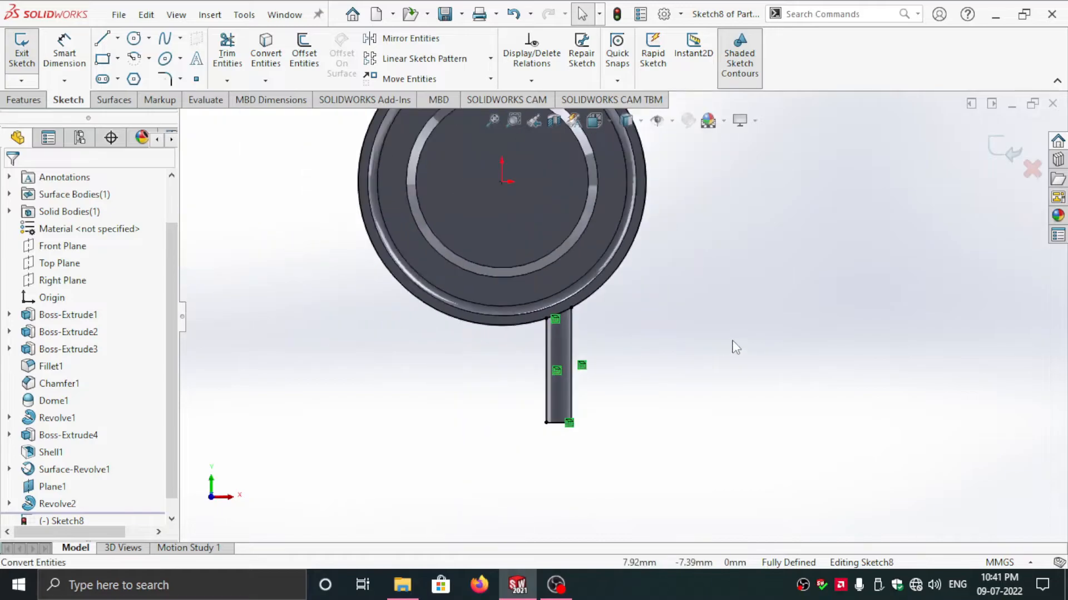
left_click_drag(394, 146, 866, 460)
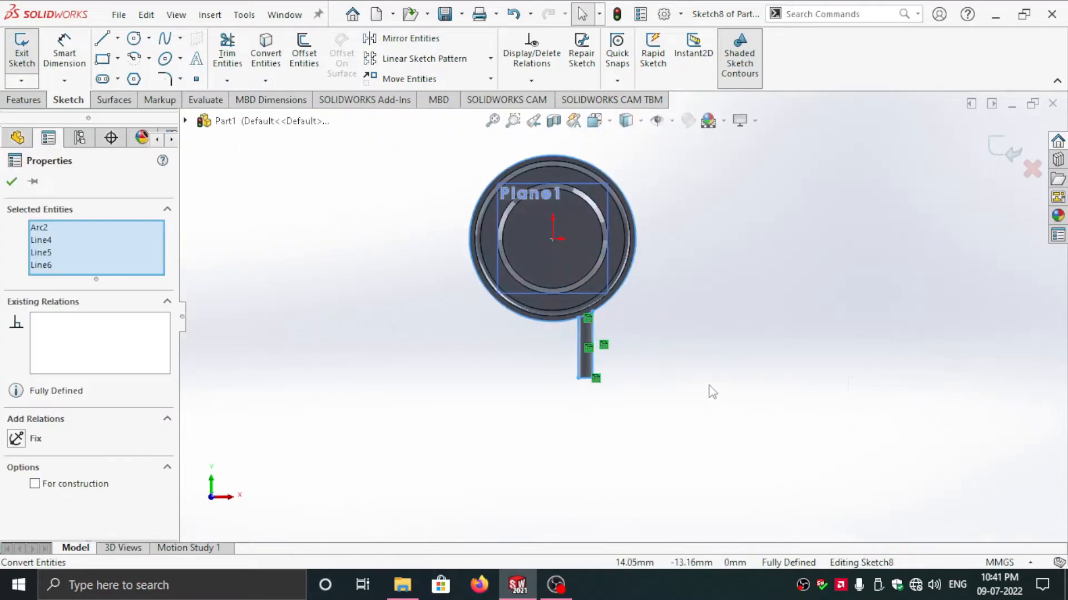
left_click(34, 484)
left_click(707, 435)
- Draw a small tilted 3 Point Corner Rectangle across the pin's left side, with its long edge about 0.98 mm at about 22.5 degrees
scroll(677, 325, "down", 3)
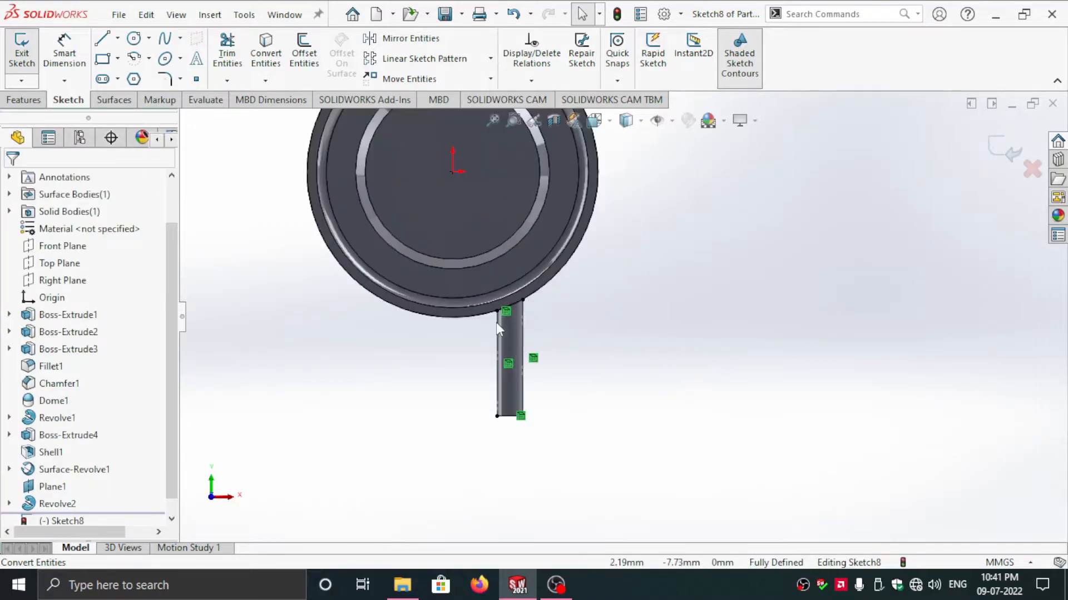
scroll(495, 323, "down", 5)
scroll(649, 325, "up", 6)
scroll(682, 399, "down", 3)
scroll(623, 312, "up", 3)
scroll(556, 167, "down", 4)
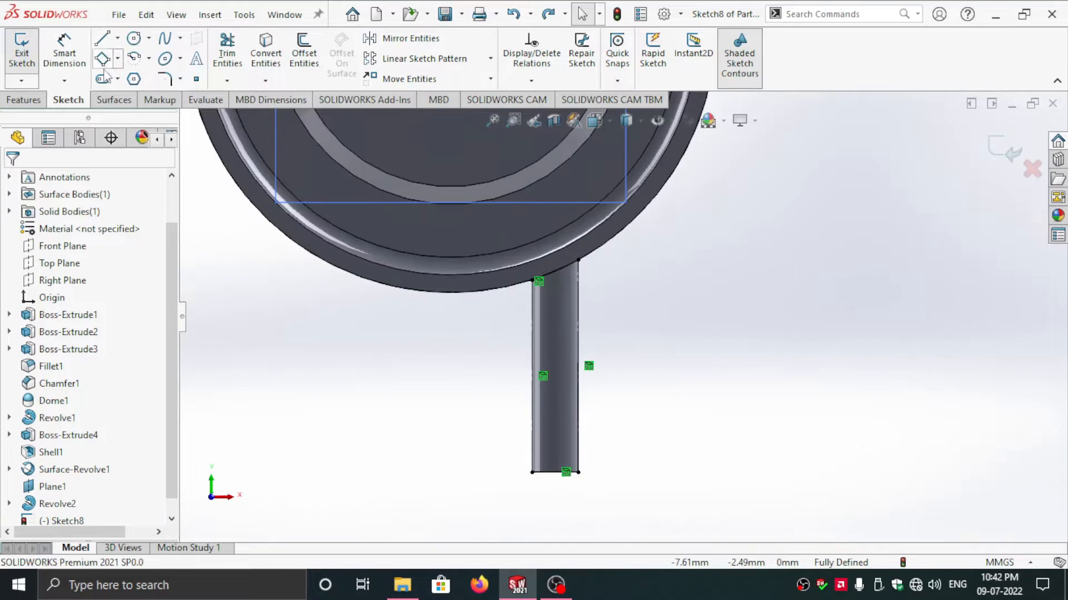
left_click(117, 58)
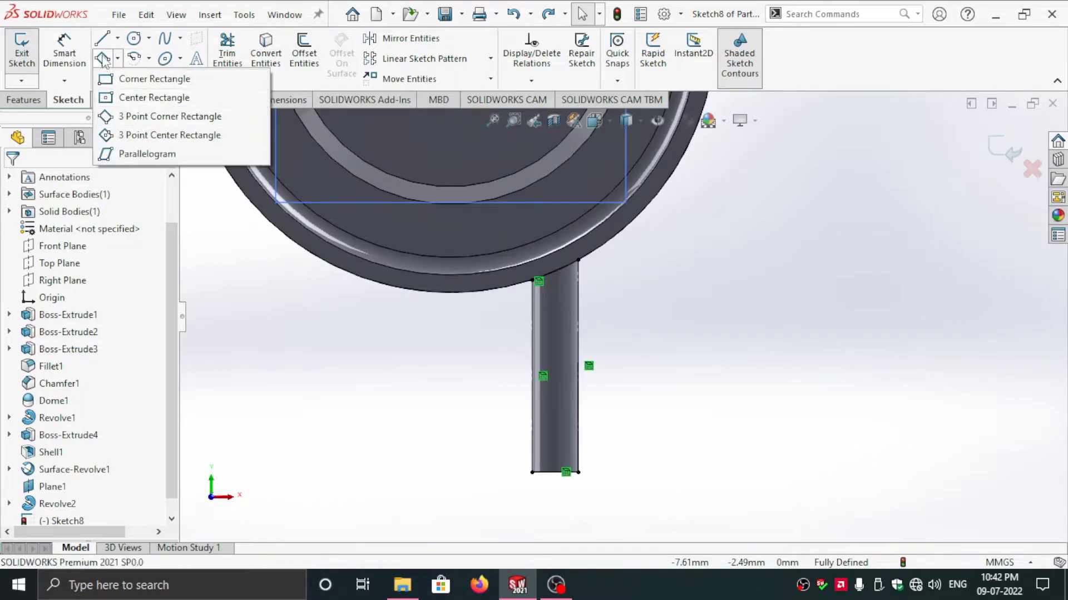
left_click(177, 117)
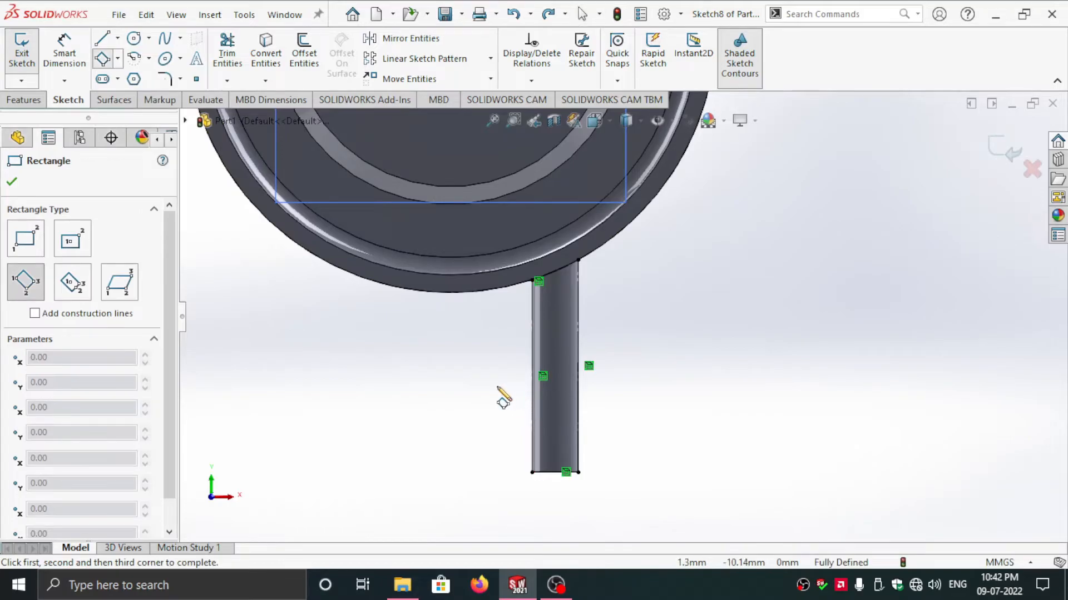
left_click(515, 346)
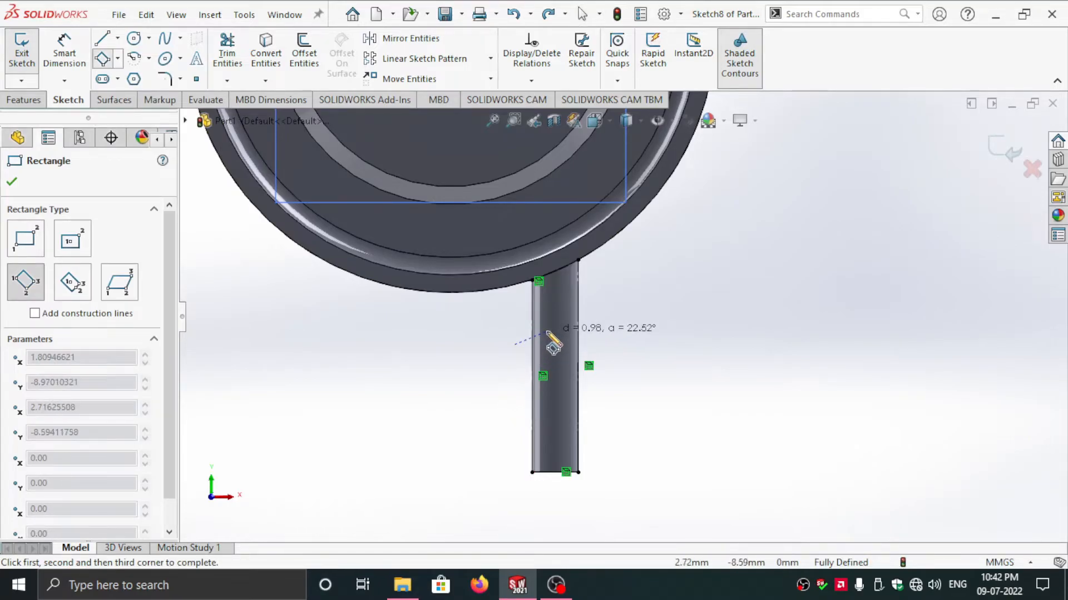
left_click(537, 362)
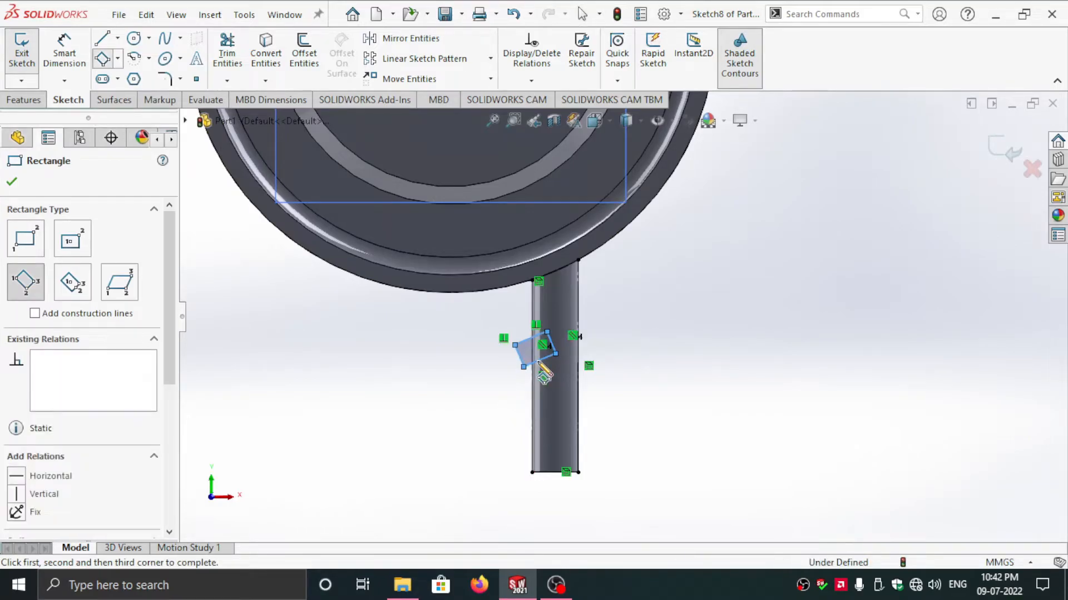
- Draw two more similarly tilted three-point rectangles across the pin's left side, one below and one above the first
left_click(519, 408)
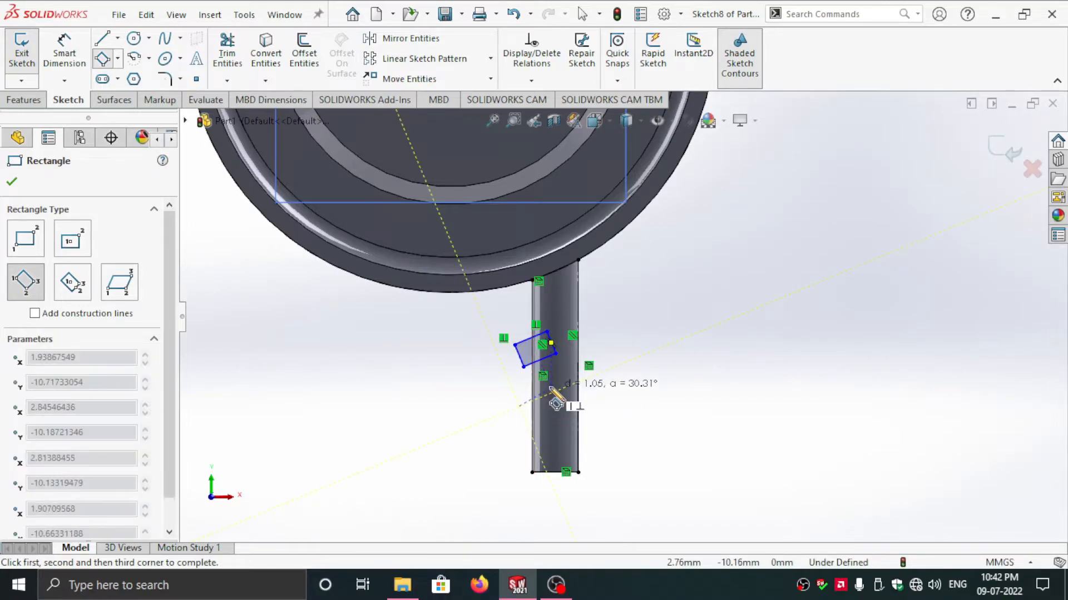
left_click(545, 421)
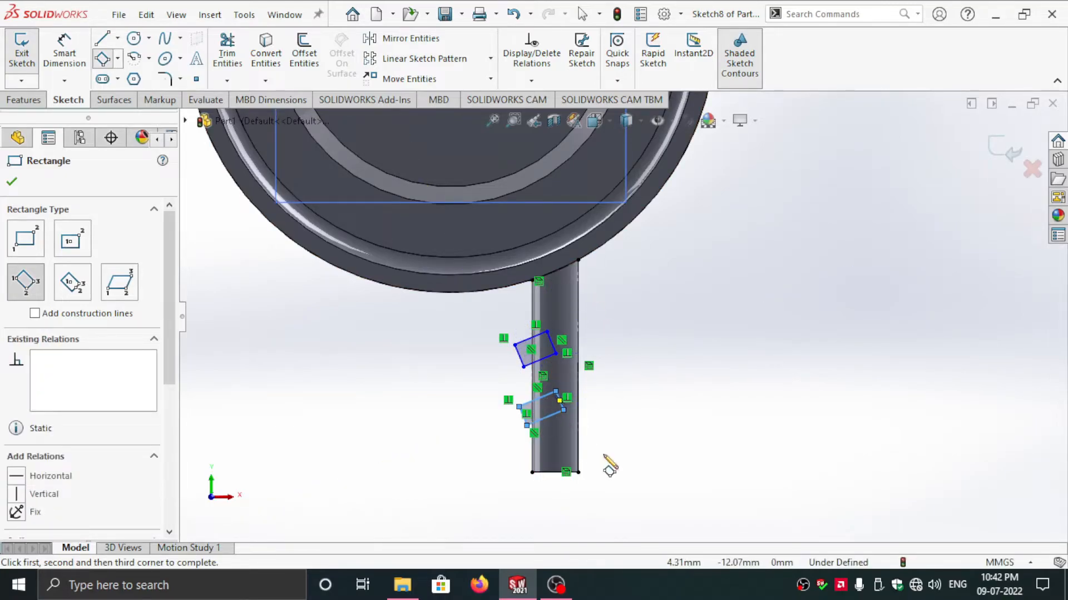
left_click(502, 305)
left_click(555, 303)
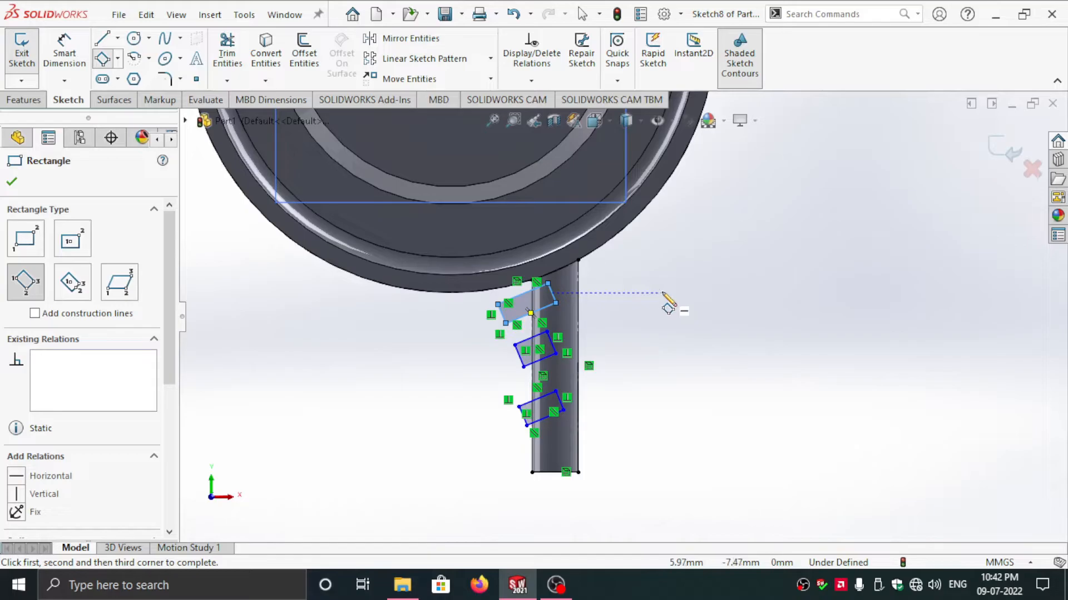
key("Escape")
- Dimension the vertical distance from the pin's upper left corner to the top rectangle's upper right corner as 0.10 mm
scroll(637, 300, "down", 2)
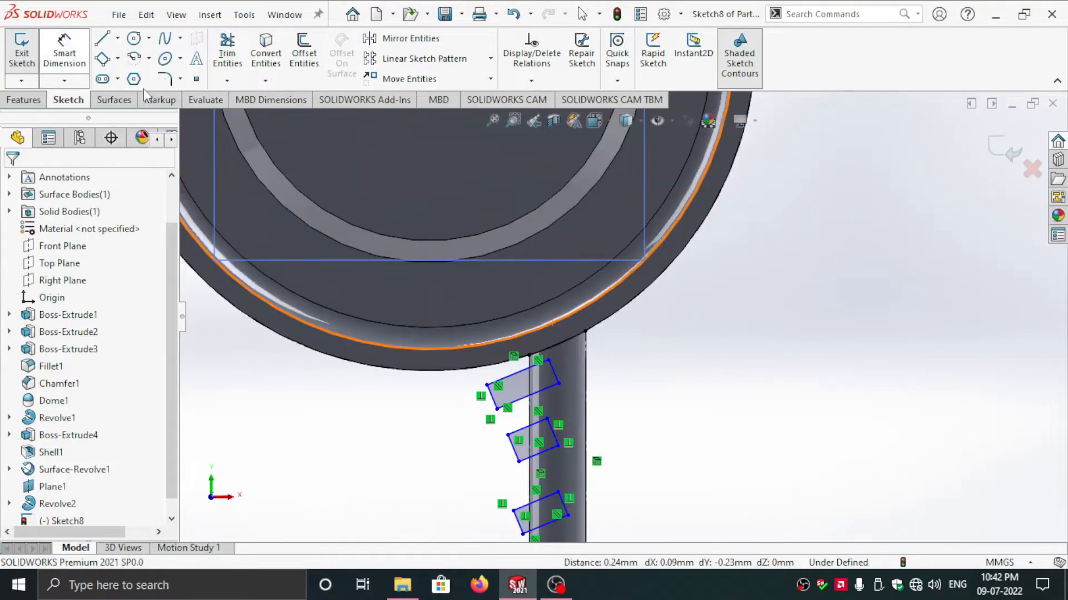
left_click(527, 356)
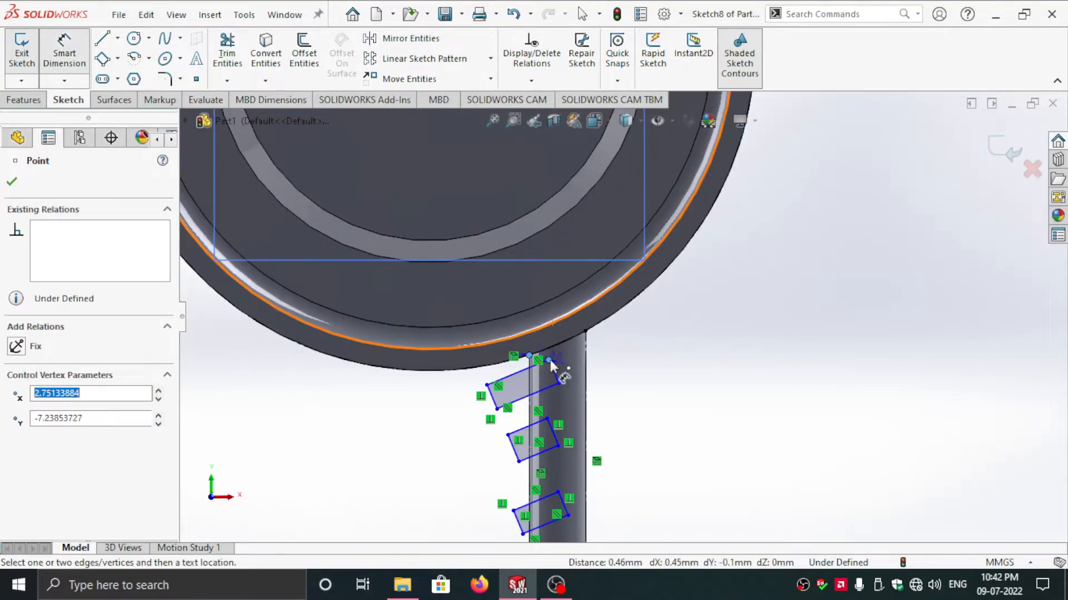
left_click(663, 367)
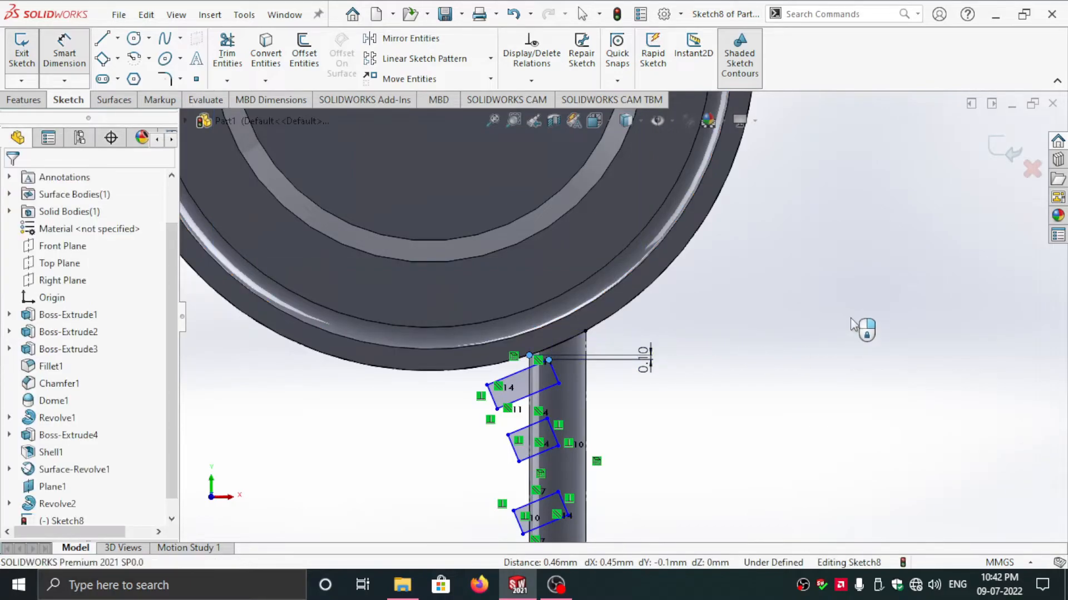
type("0.10")
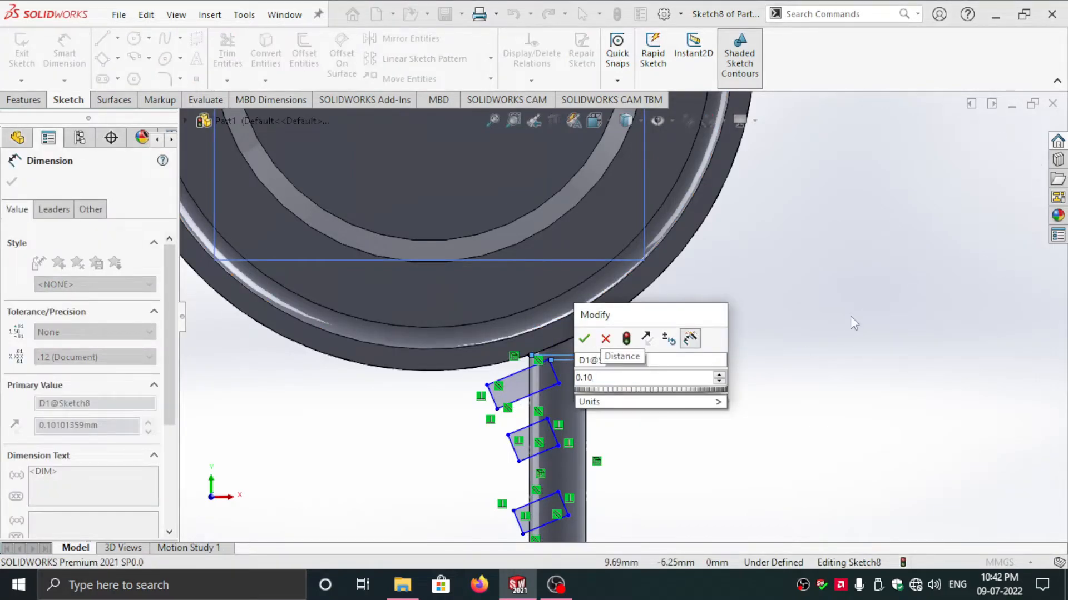
key("Return")
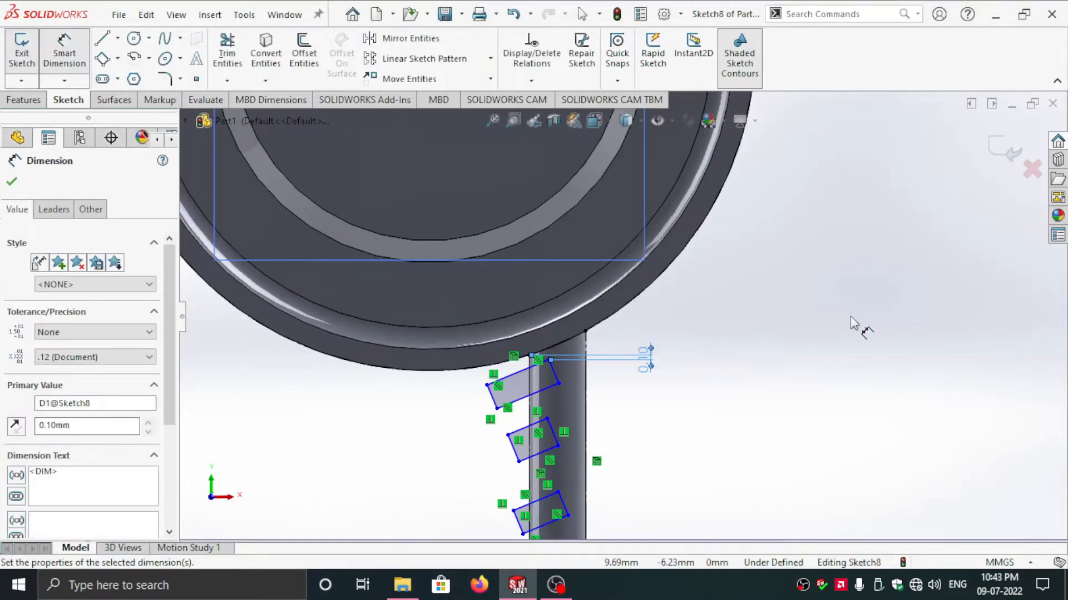
- Set the vertical distance between the top rectangle's lower right corner and the middle rectangle's upper right corner to 0.85 mm
scroll(573, 392, "down", 2)
scroll(590, 384, "up", 3)
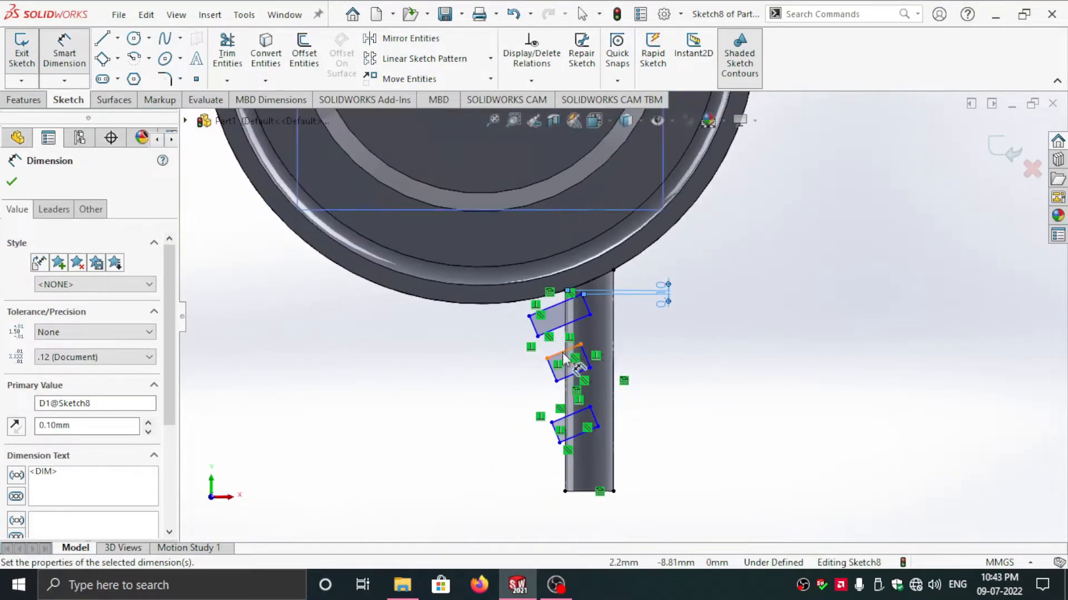
scroll(609, 334, "down", 2)
left_click(607, 330)
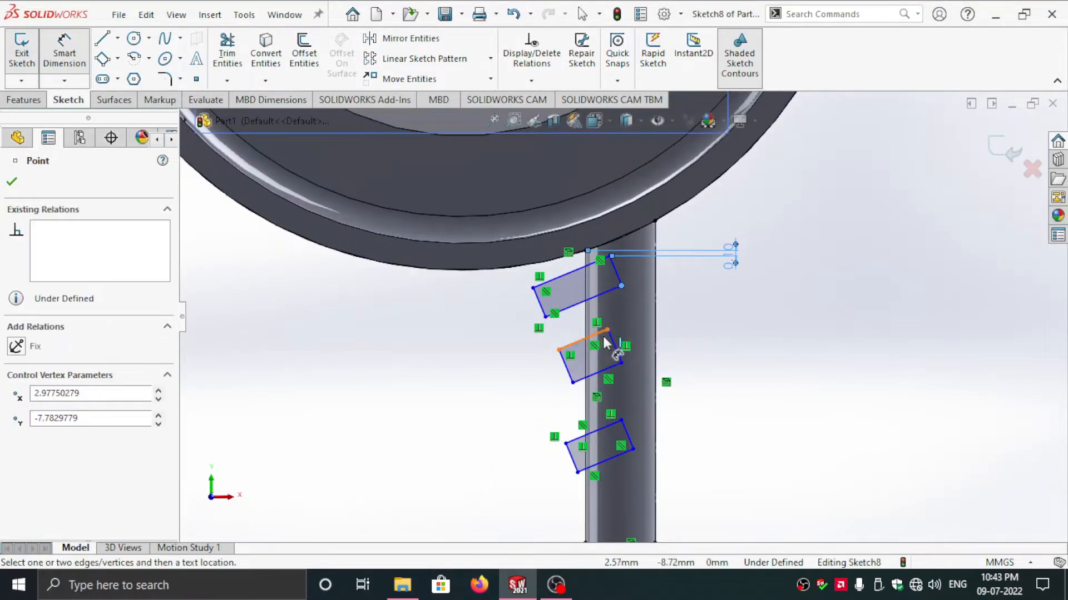
left_click(621, 285)
left_click(710, 321)
type("0.5")
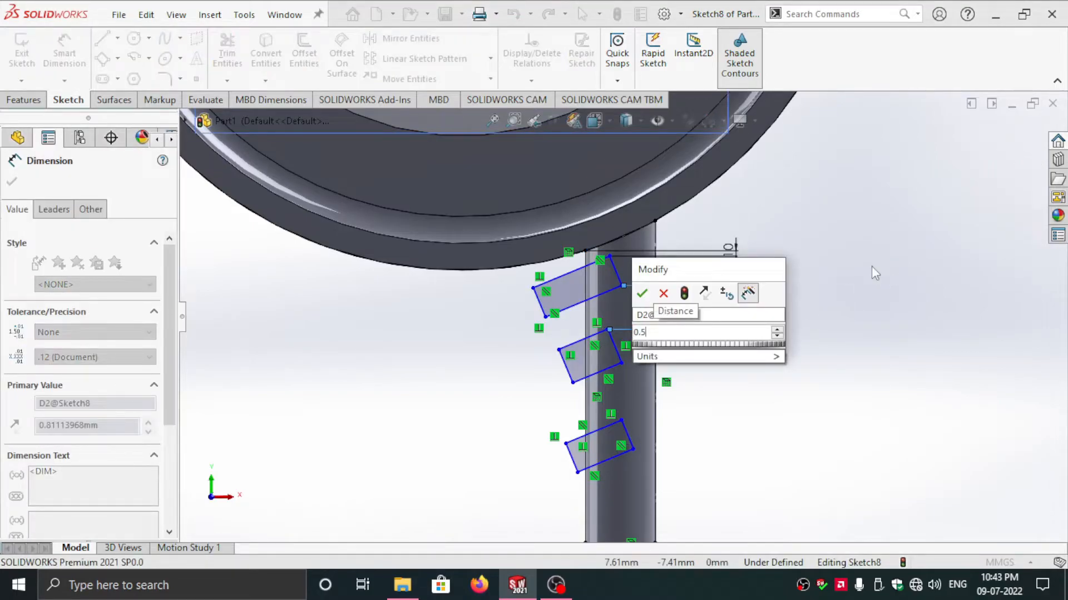
key("BackSpace")
type("85")
key("Return")
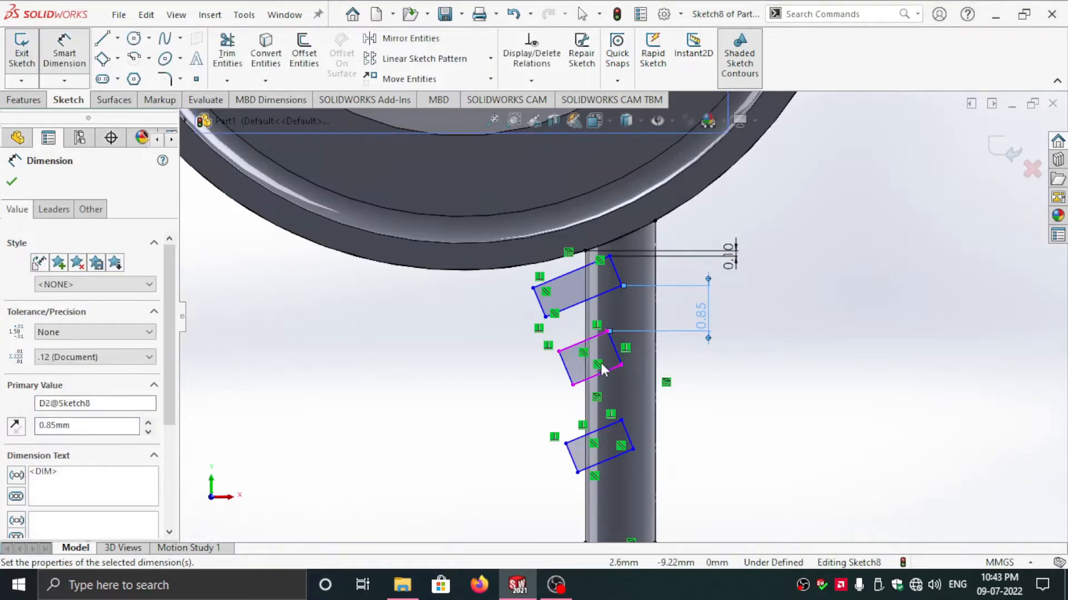
- Dimension the gap between the middle rectangle's lower right corner and the bottom rectangle's upper right corner as 0.85 mm
left_click(621, 365)
left_click(621, 420)
left_click(712, 395)
type("0.85")
key("Return")
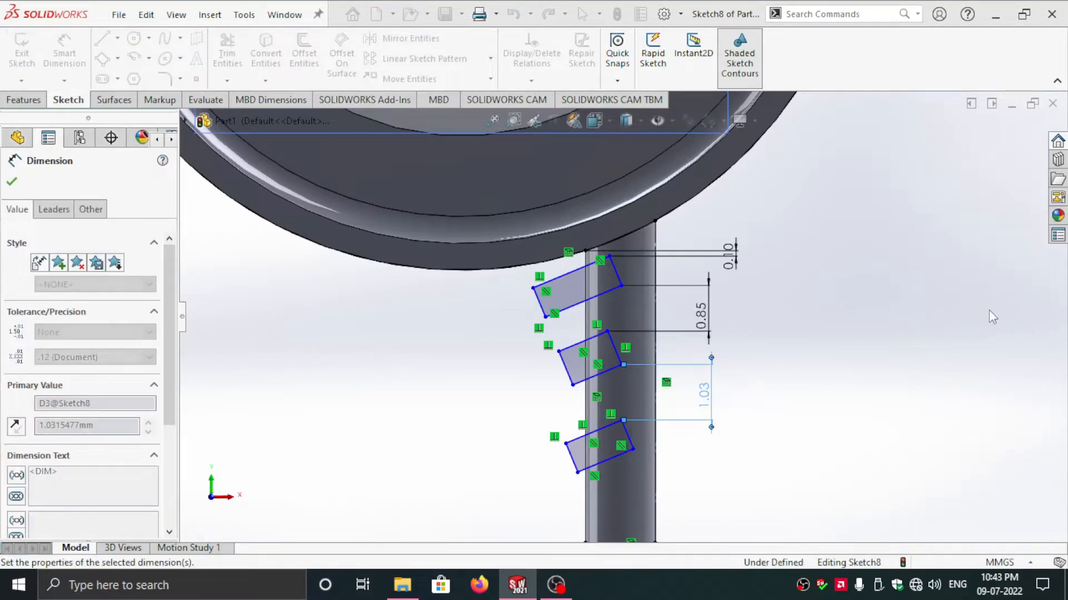
- Align the lower right corners of all three tilted rectangles with a Vertical relation
scroll(640, 323, "up", 4)
scroll(614, 306, "down", 2)
scroll(608, 269, "up", 2)
scroll(635, 318, "down", 3)
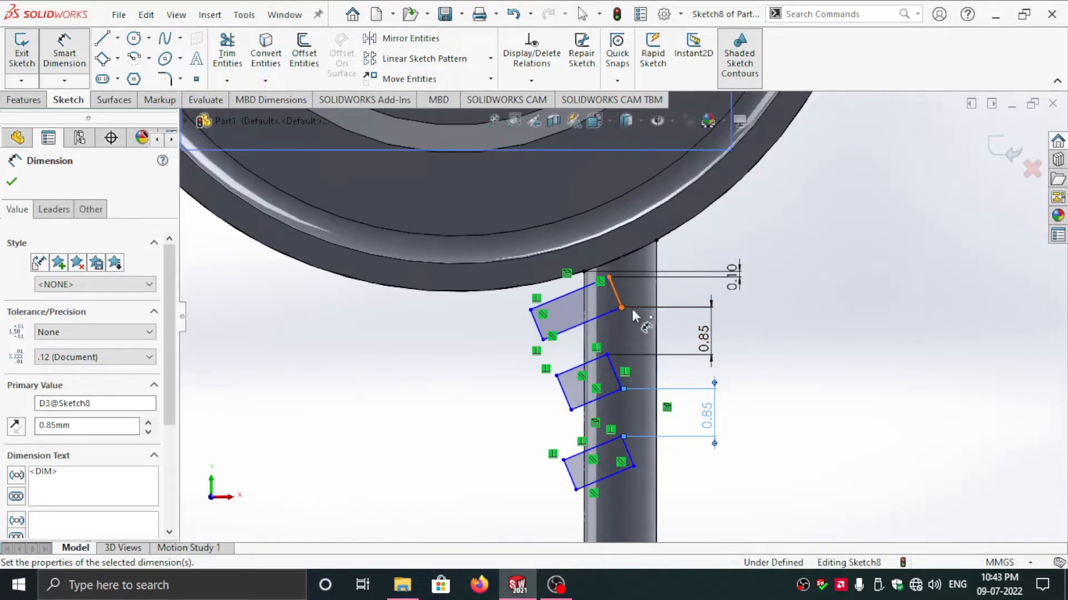
key("Escape")
left_click(621, 308)
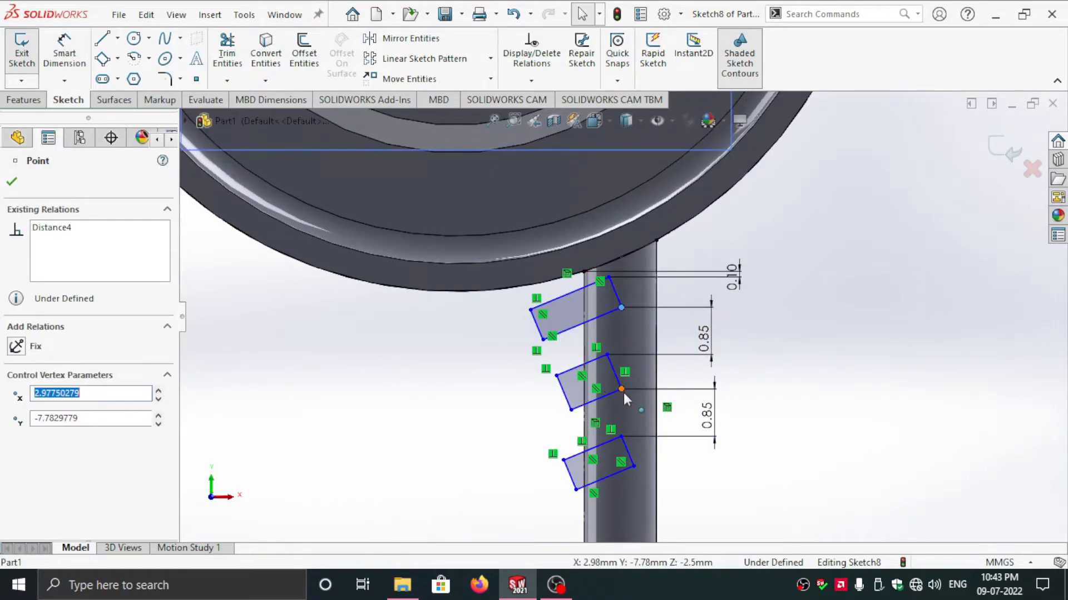
left_click(812, 329)
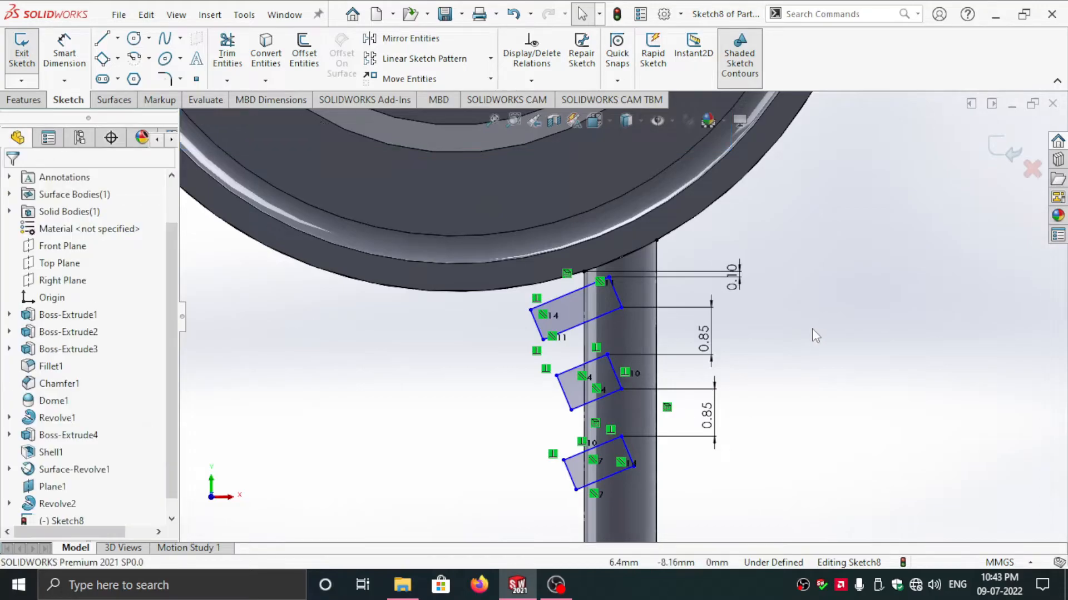
left_click(621, 308)
left_click(621, 389, "ctrl")
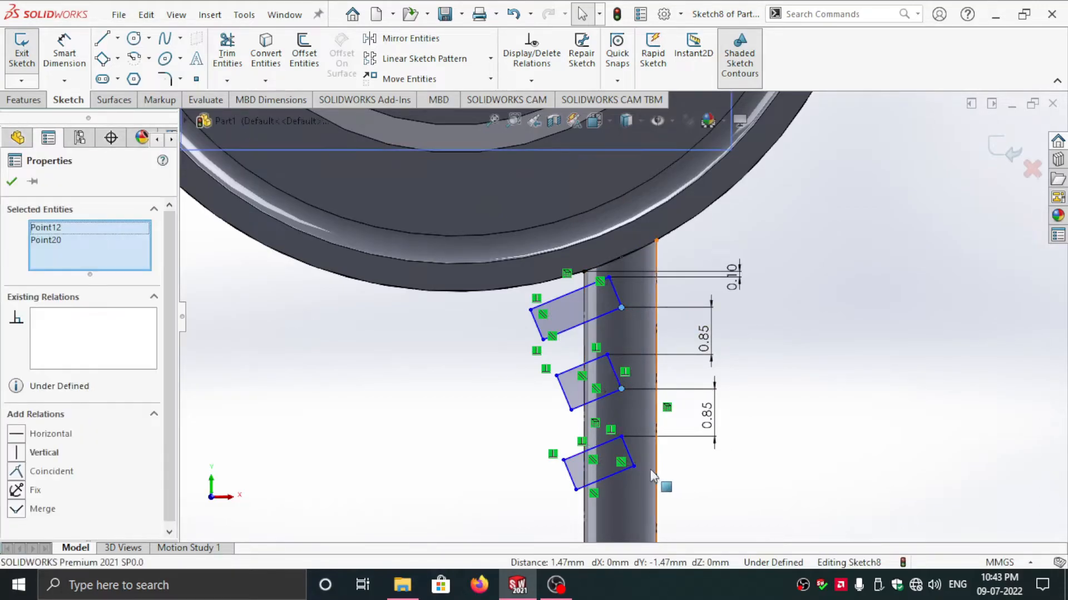
left_click(634, 466, "ctrl")
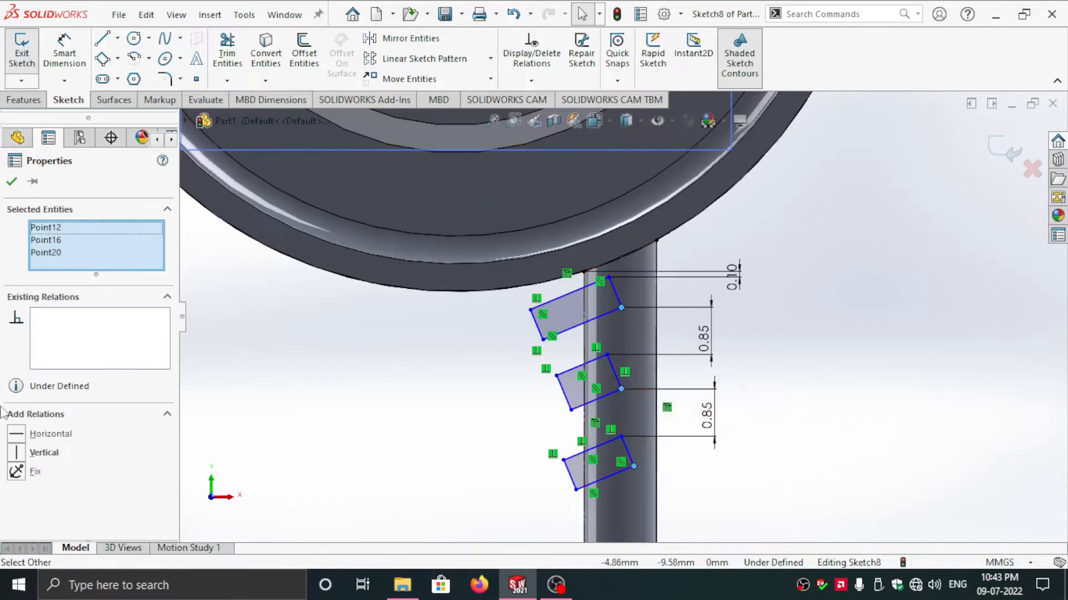
left_click(18, 454)
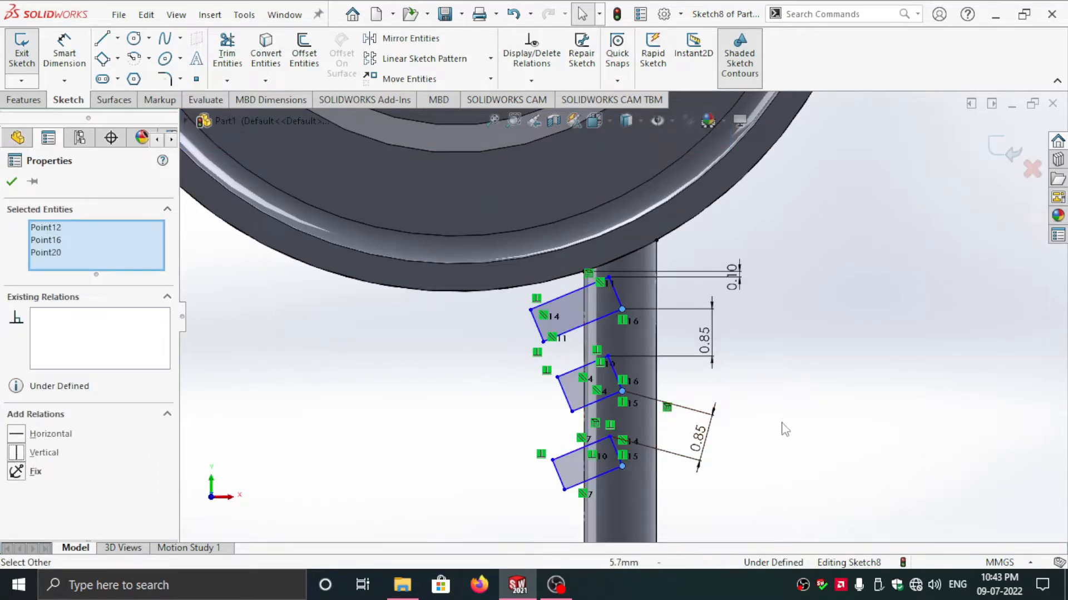
key("Escape")
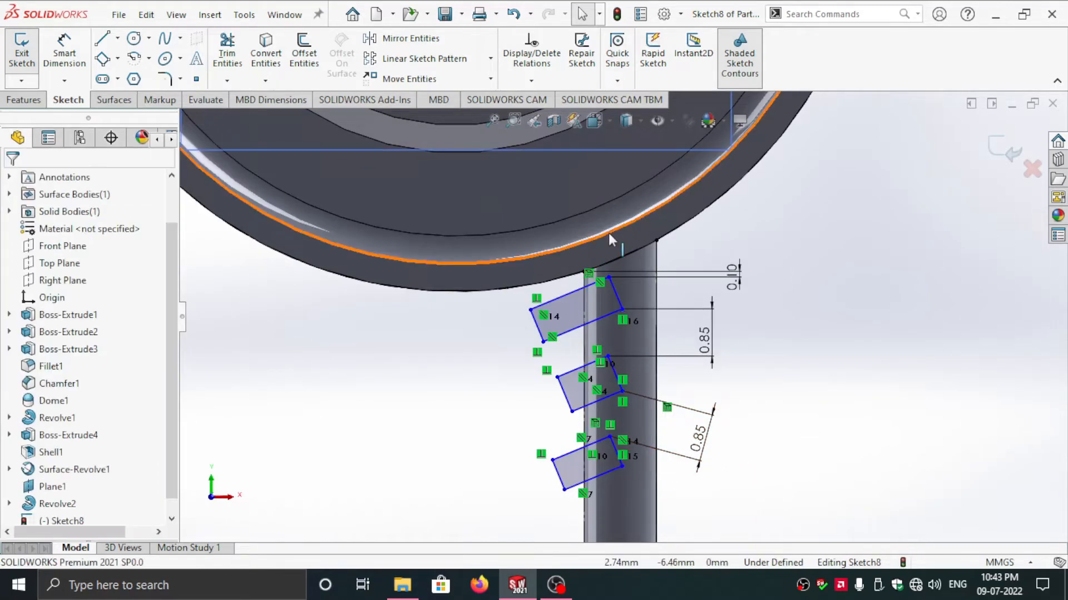
- Align the upper right corners of all three tilted rectangles with a Vertical relation
left_click(609, 277)
left_click(607, 356, "ctrl")
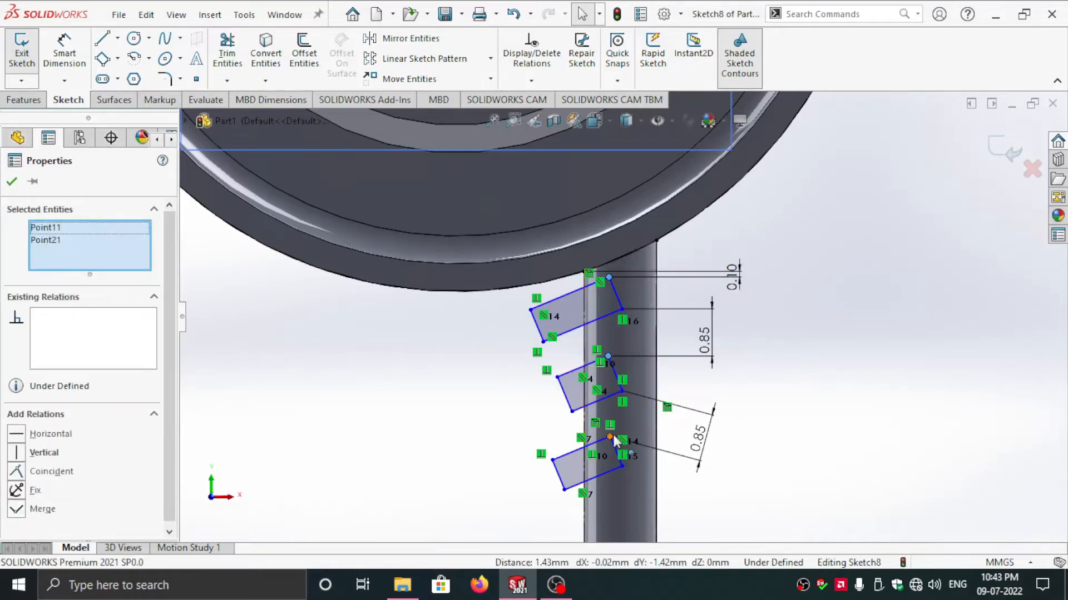
left_click(610, 437, "ctrl")
left_click(17, 452)
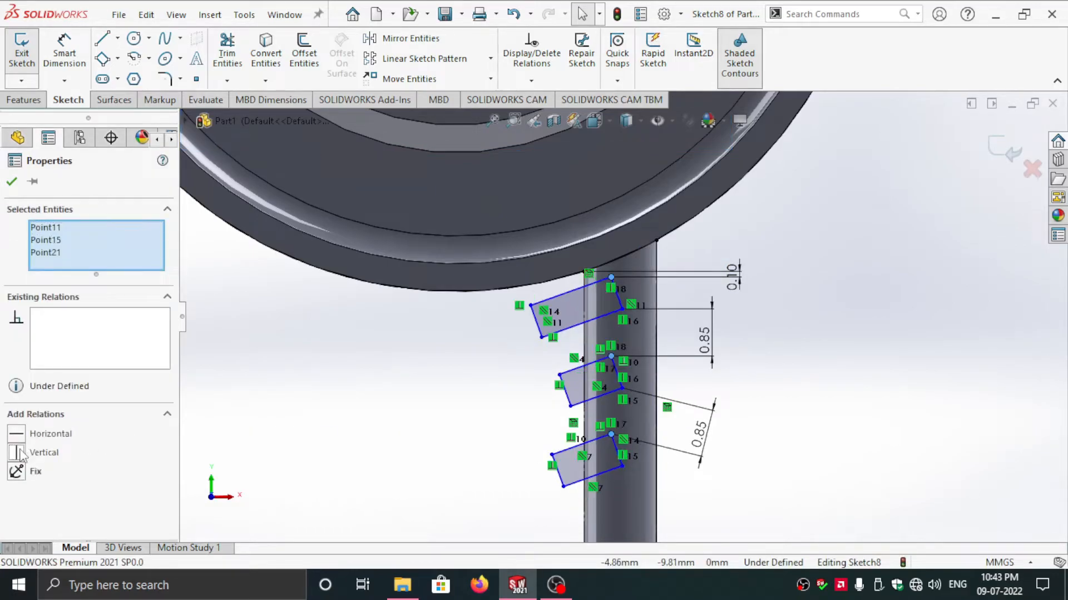
key("Escape")
- Sketch a tilted three-point rectangle across the pin's lower end, starting at its lower left corner with the second corner on its right edge
scroll(726, 386, "up", 2)
scroll(695, 400, "up", 2)
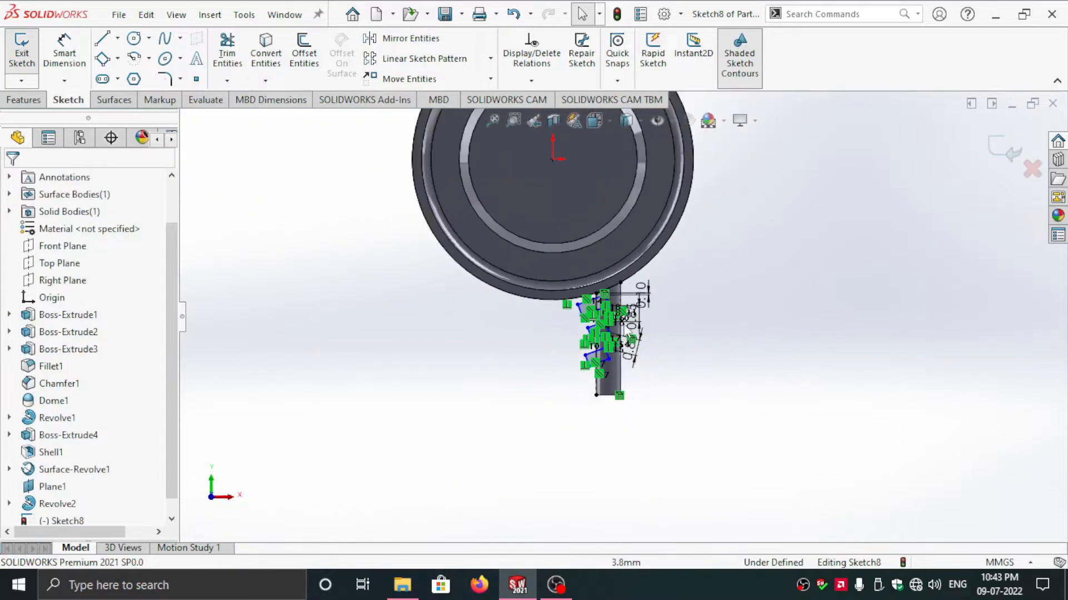
scroll(580, 439, "down", 4)
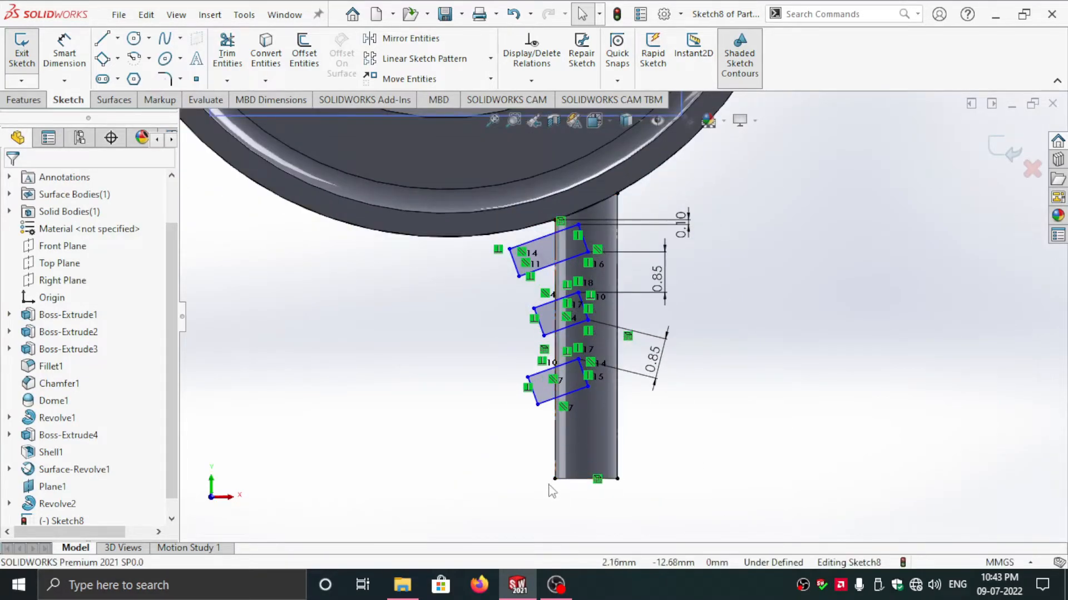
left_click(102, 59)
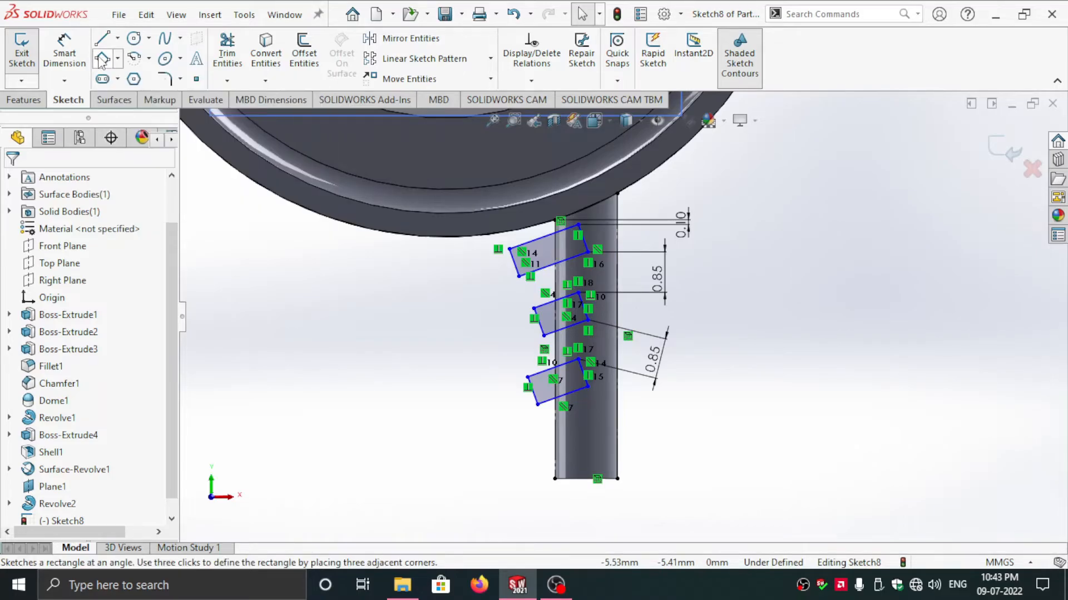
left_click(554, 479)
left_click(616, 433)
left_click(661, 488)
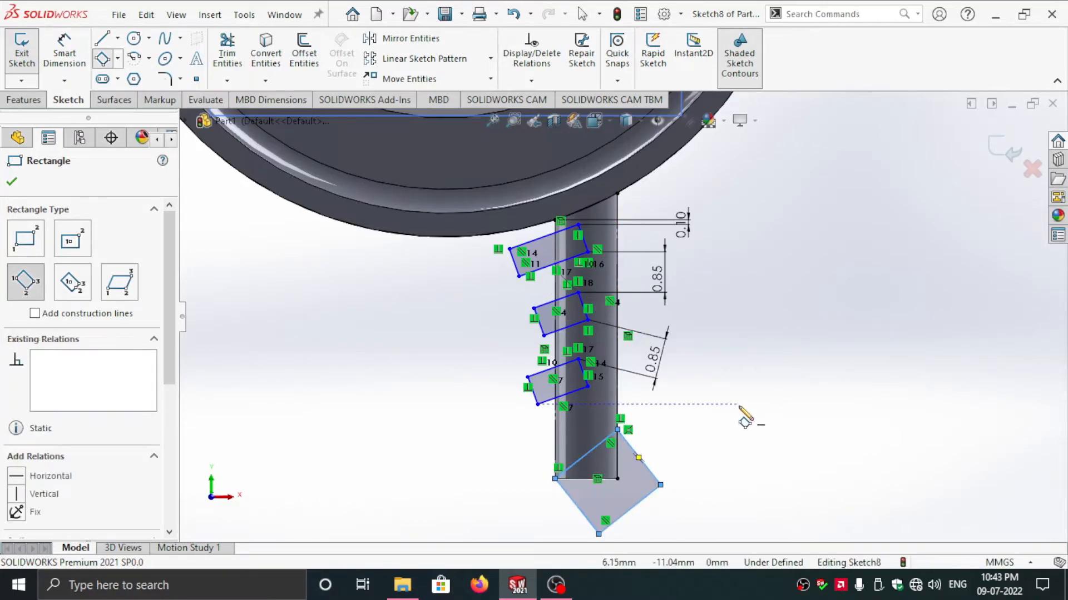
scroll(744, 416, "down", 3)
scroll(744, 416, "up", 3)
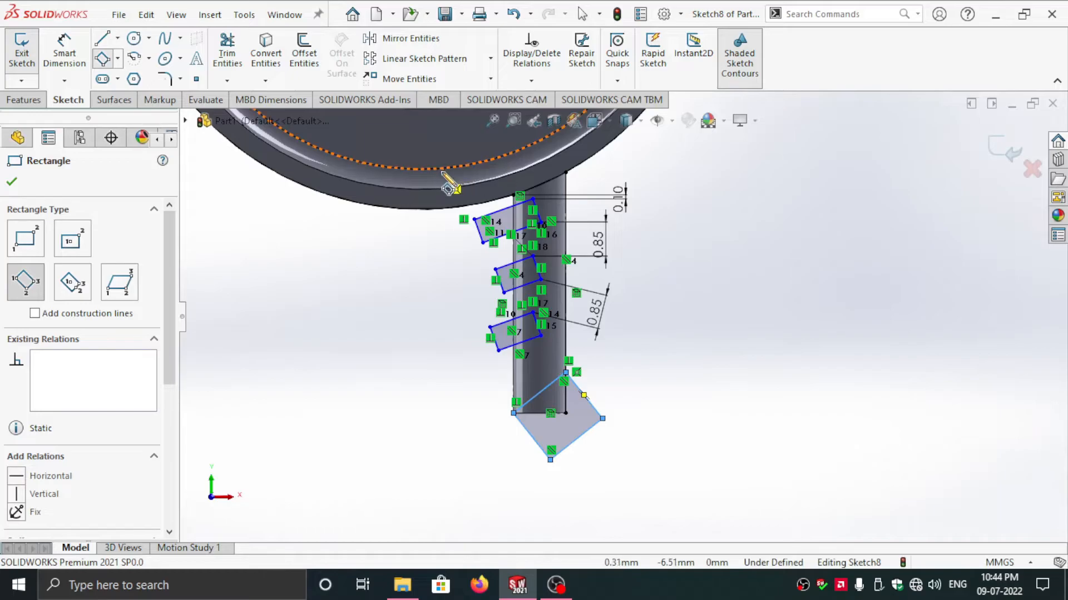
left_click(12, 183)
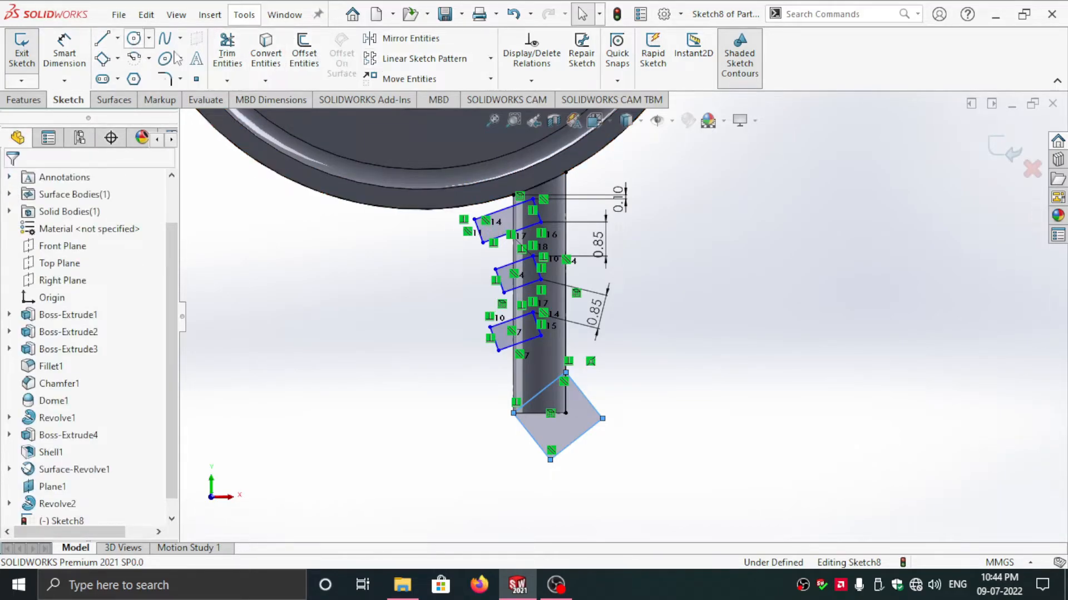
- Cut the pin with all four tilted rectangles using Extruded Cut, with a Mid Plane end condition and 10 mm depth
left_click(18, 103)
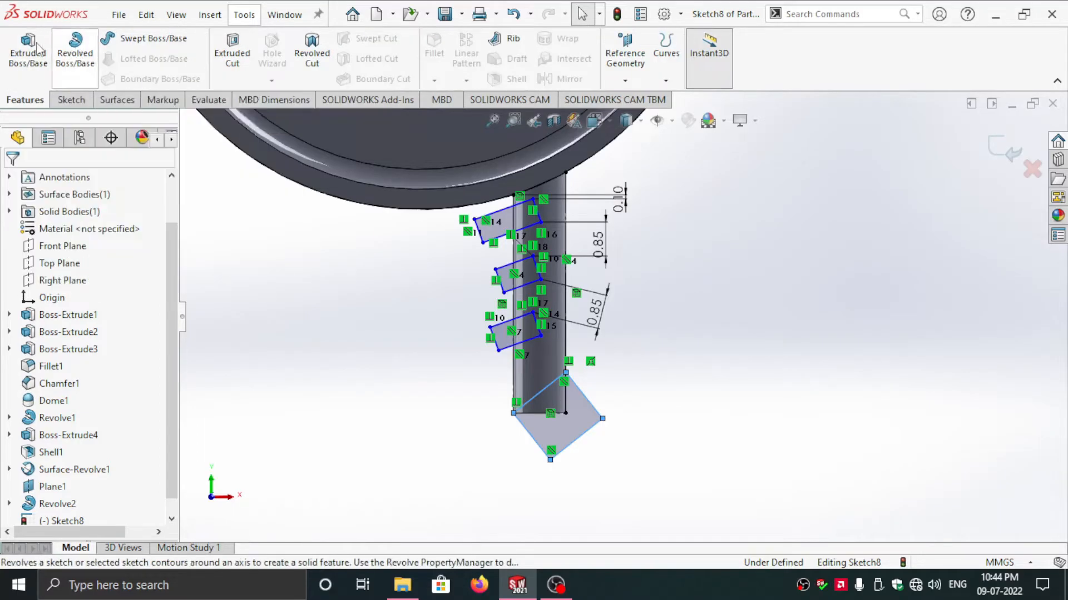
left_click(239, 61)
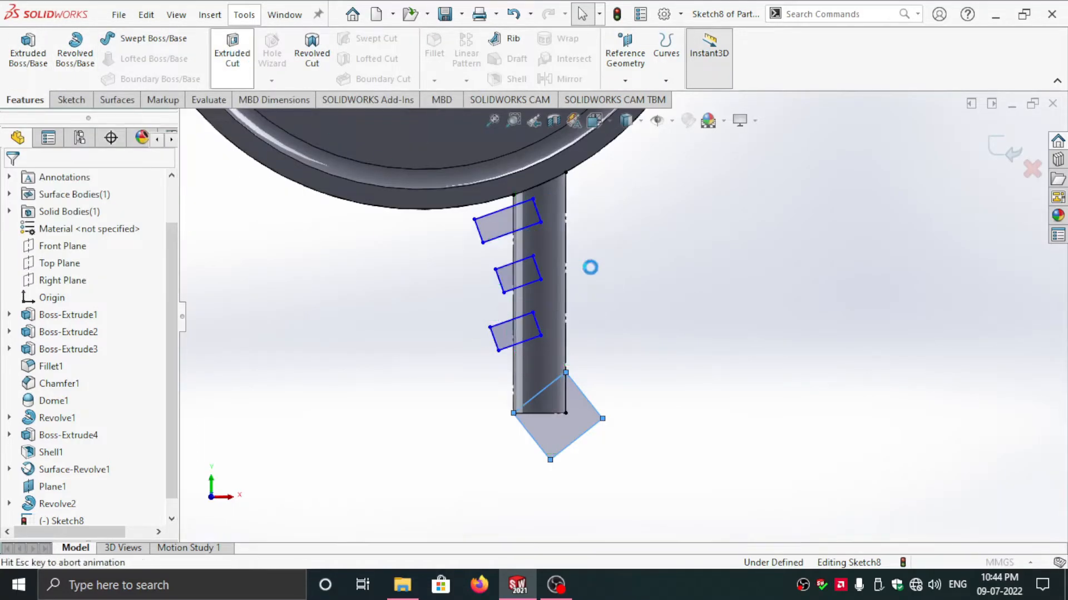
middle_click_drag(726, 371, 710, 380)
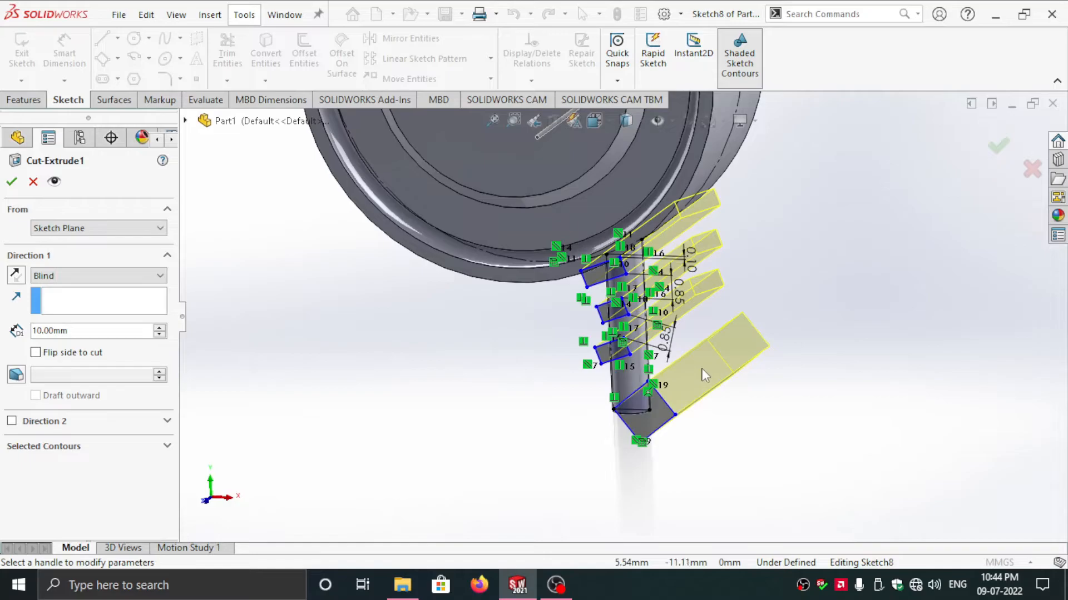
left_click(69, 277)
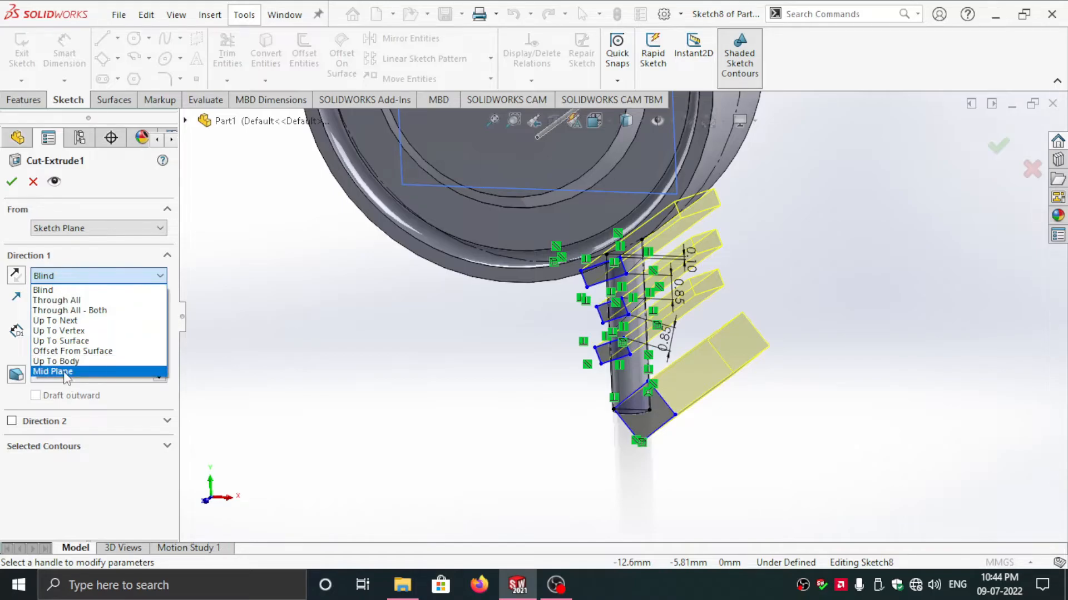
left_click(67, 371)
middle_click_drag(709, 315, 623, 390)
left_click(11, 181)
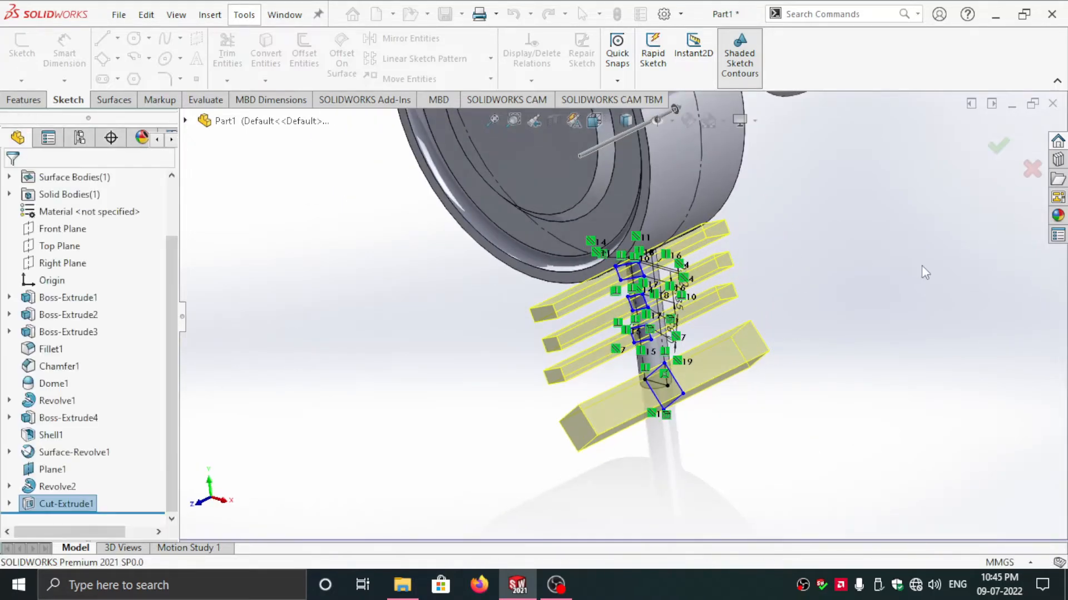
- Start a reference plane from the Top Plane, flipped to the pin's side with an offset of 10 mm
middle_click_drag(618, 285, 610, 400)
scroll(597, 305, "up", 2)
scroll(583, 279, "down", 4)
scroll(583, 279, "up", 5)
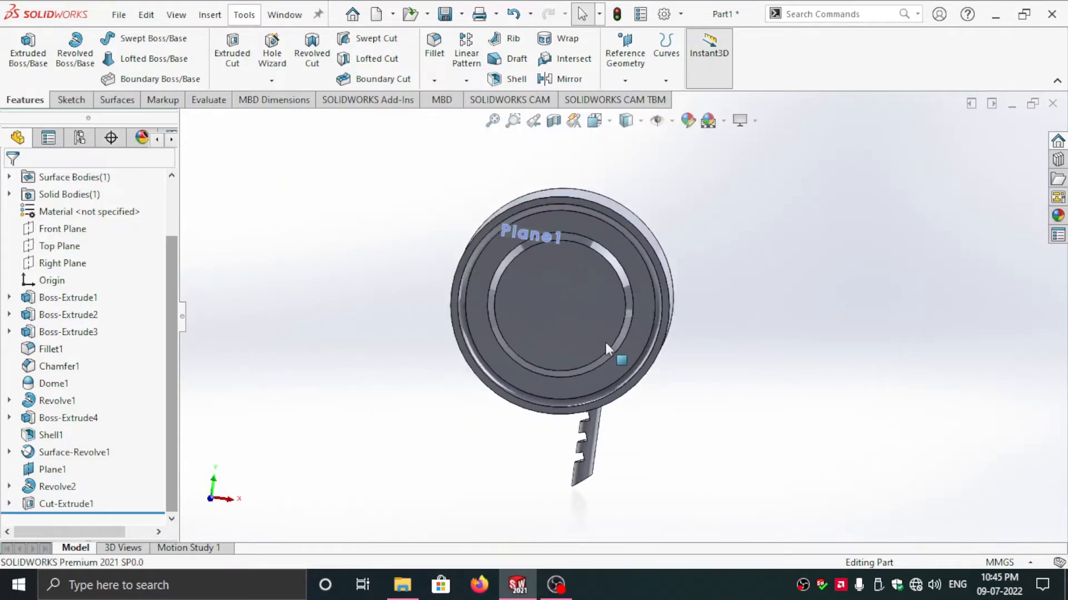
middle_click_drag(605, 343, 599, 306)
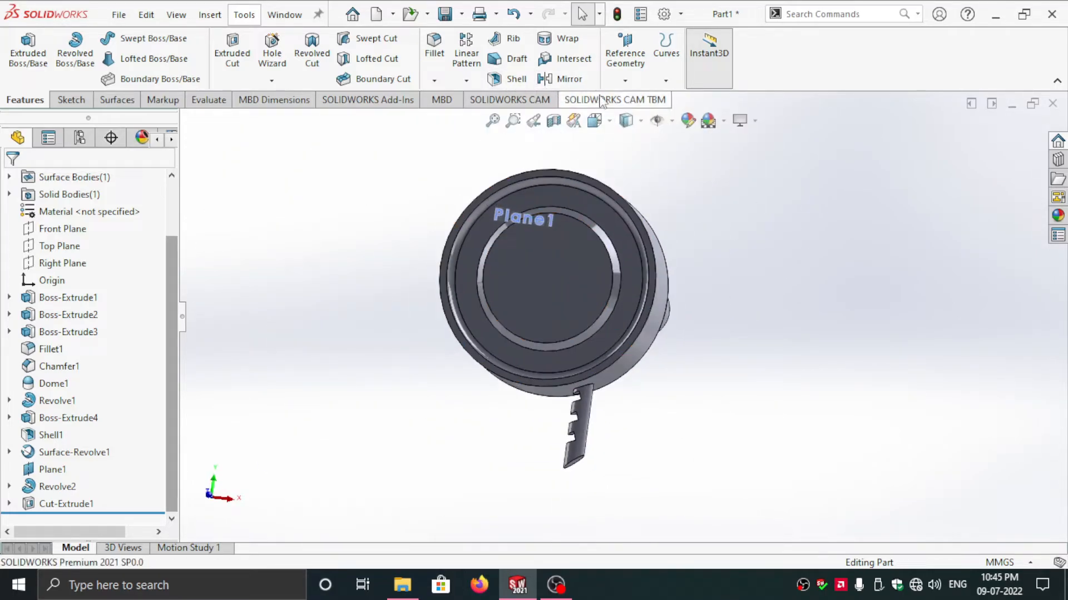
left_click(625, 82)
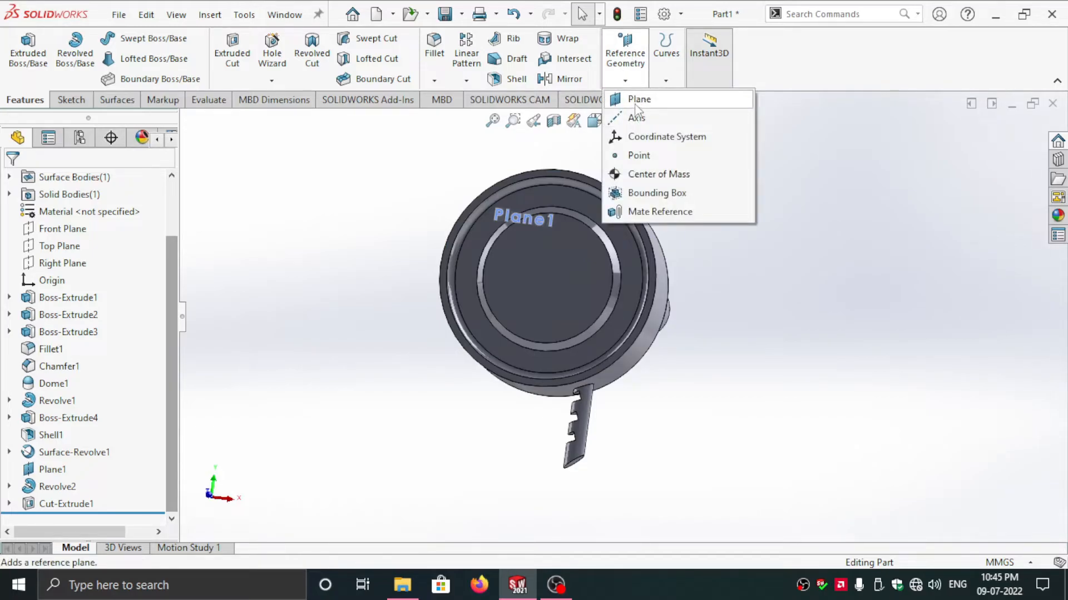
left_click(636, 104)
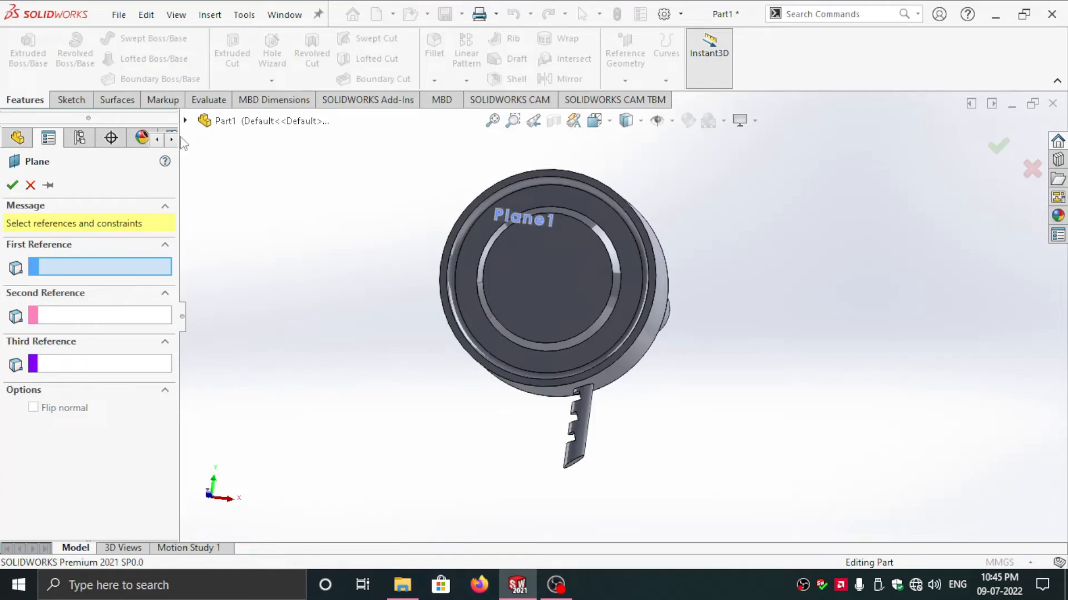
left_click(186, 121)
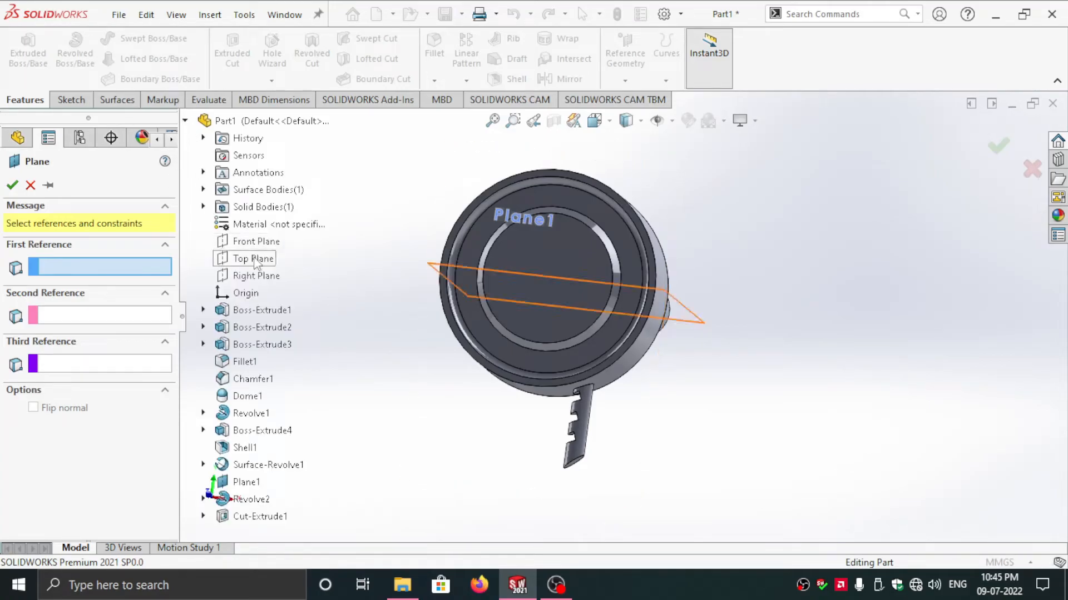
left_click(254, 259)
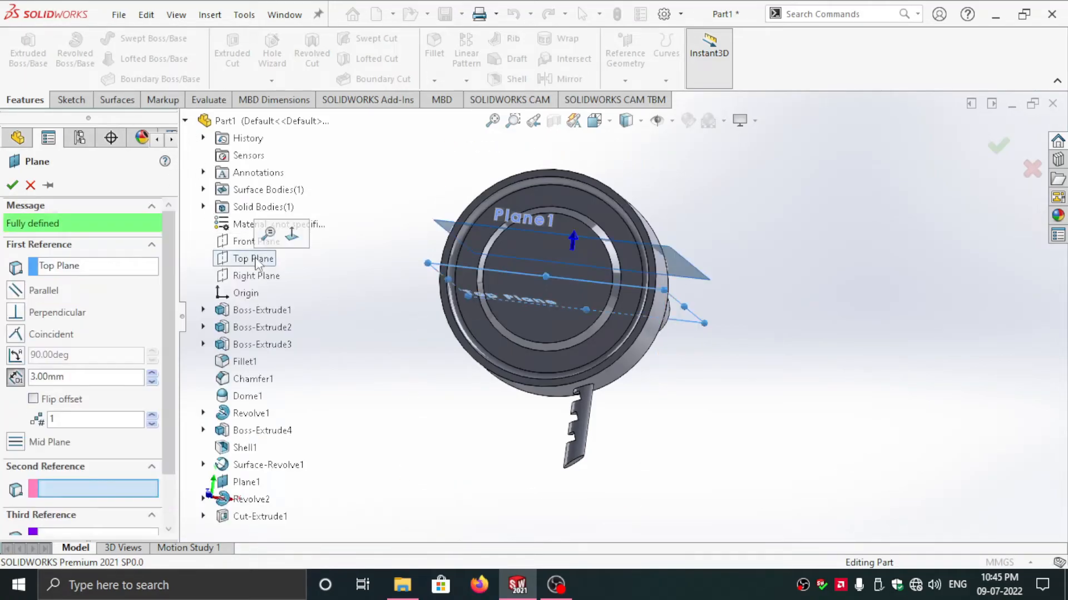
left_click(45, 401)
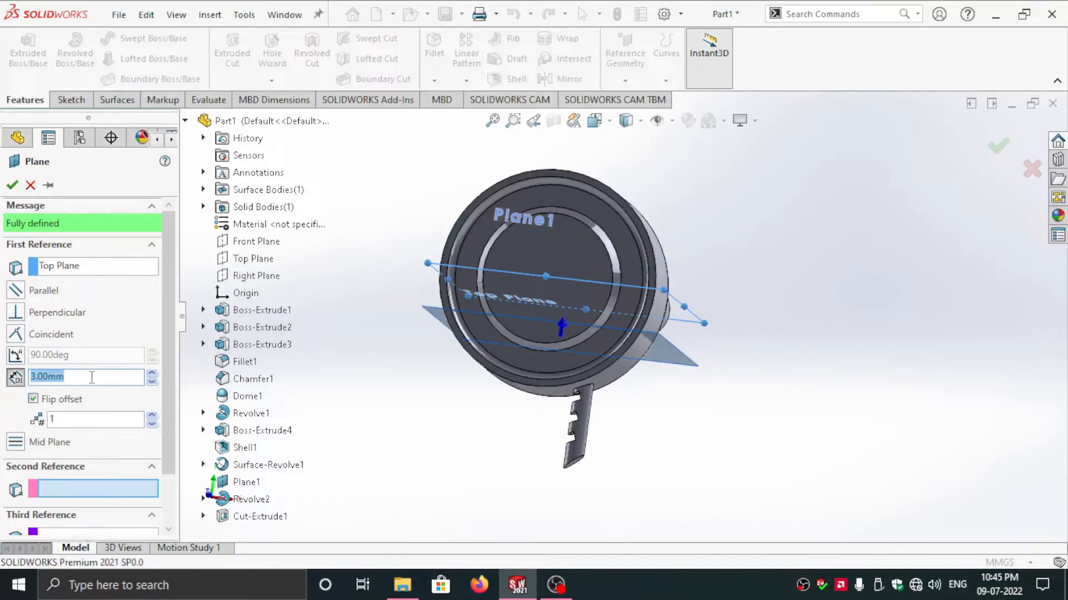
type("10")
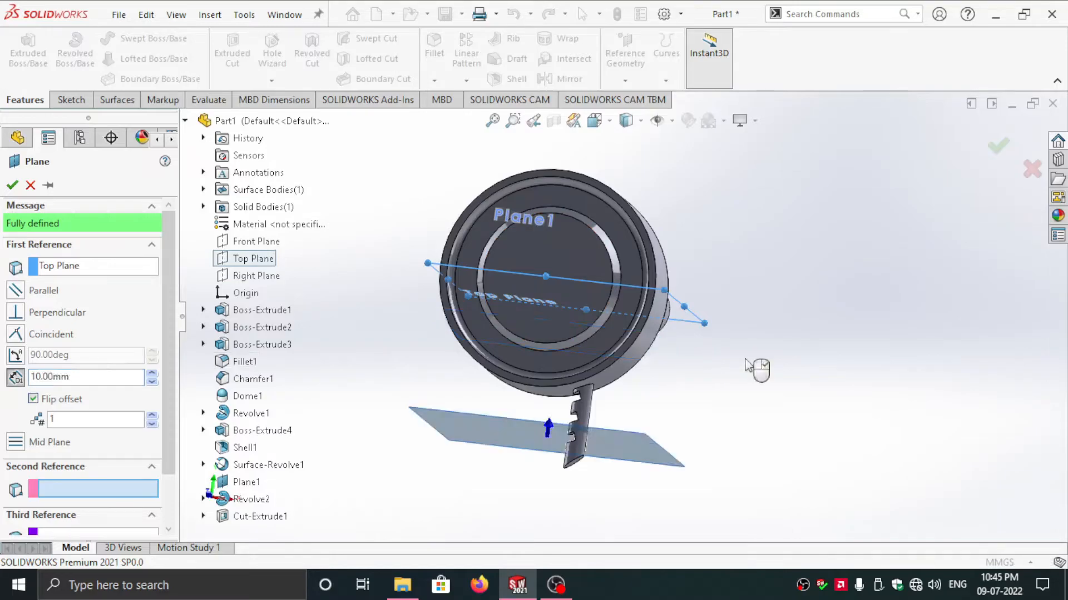
- Set the new reference plane's offset to 15 mm and create the plane
middle_click_drag(552, 410, 472, 409)
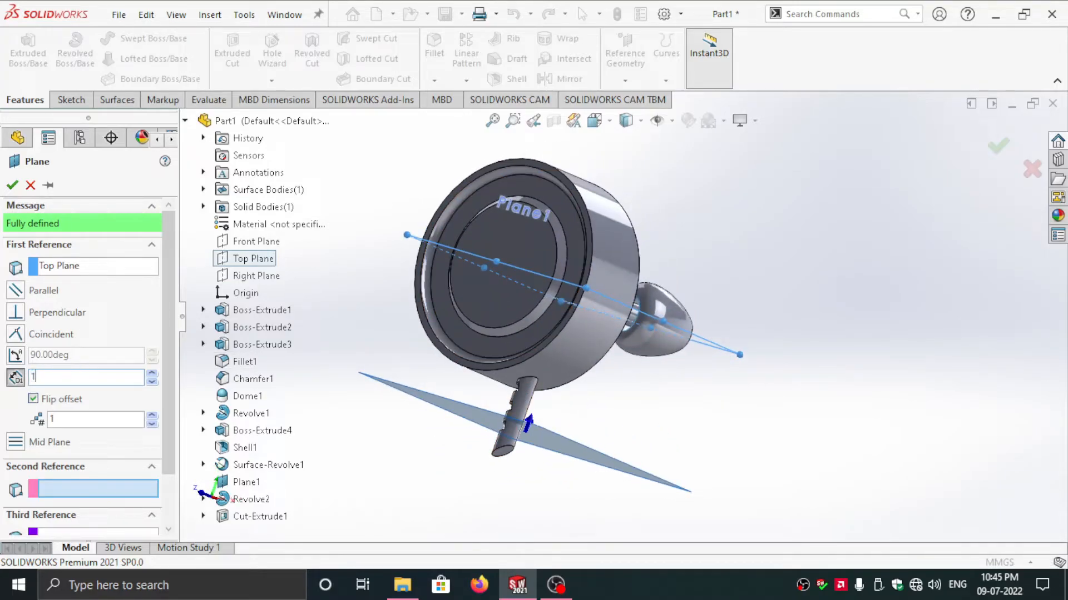
key("Return")
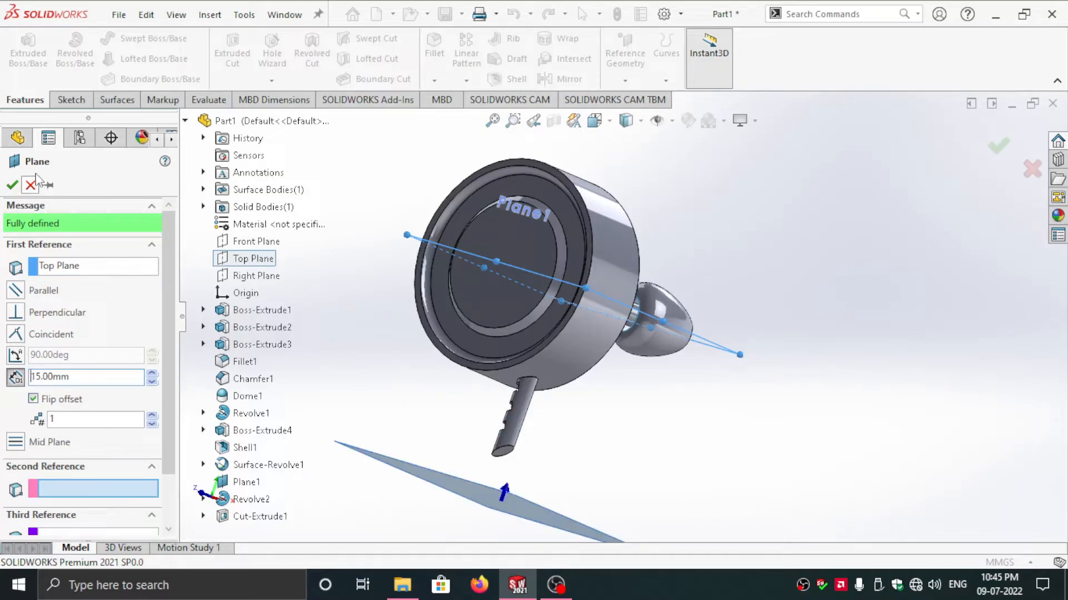
left_click(12, 185)
- Start a sketch on the new offset plane and convert the edge of the pin's slanted end face into it
mouse_move(740, 297)
middle_mouse_down()
mouse_move(596, 327)
mouse_move(579, 456)
middle_mouse_up()
left_click(574, 454)
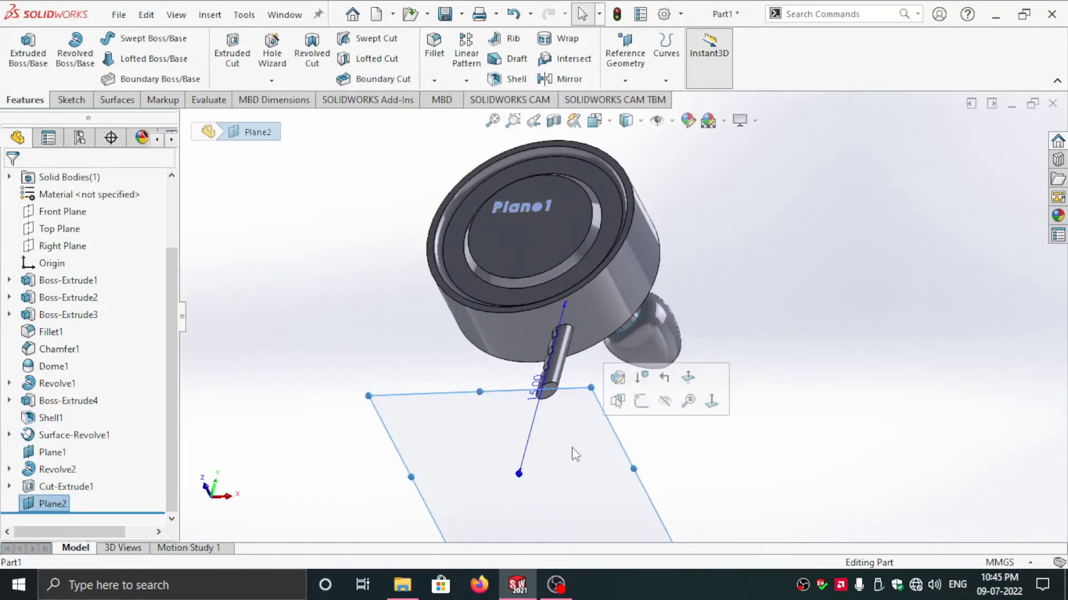
left_click(647, 402)
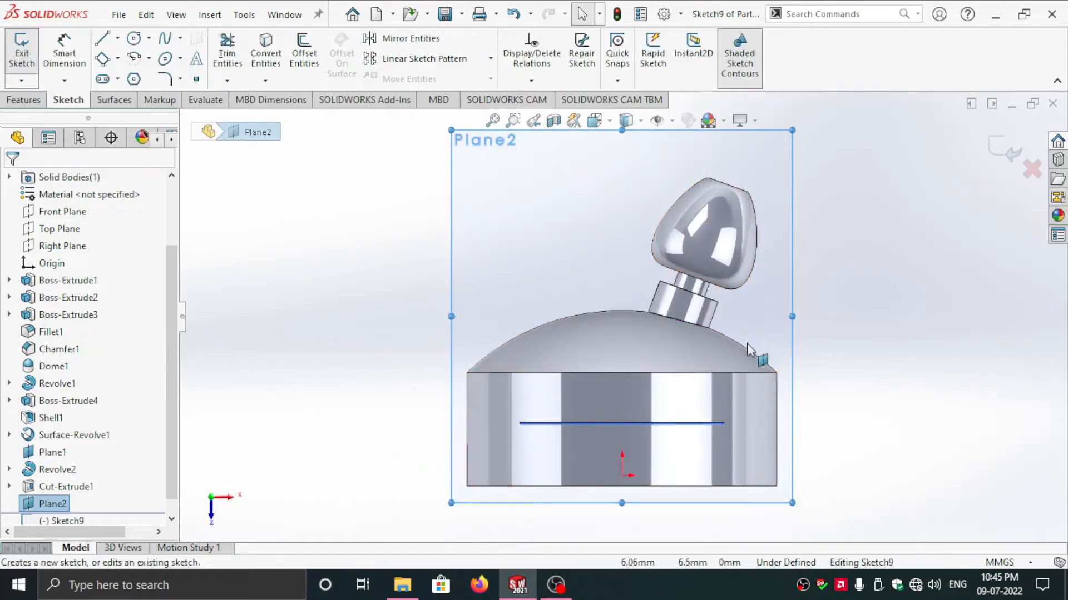
middle_click_drag(715, 489, 698, 271)
scroll(649, 198, "up", 3)
left_click(628, 199)
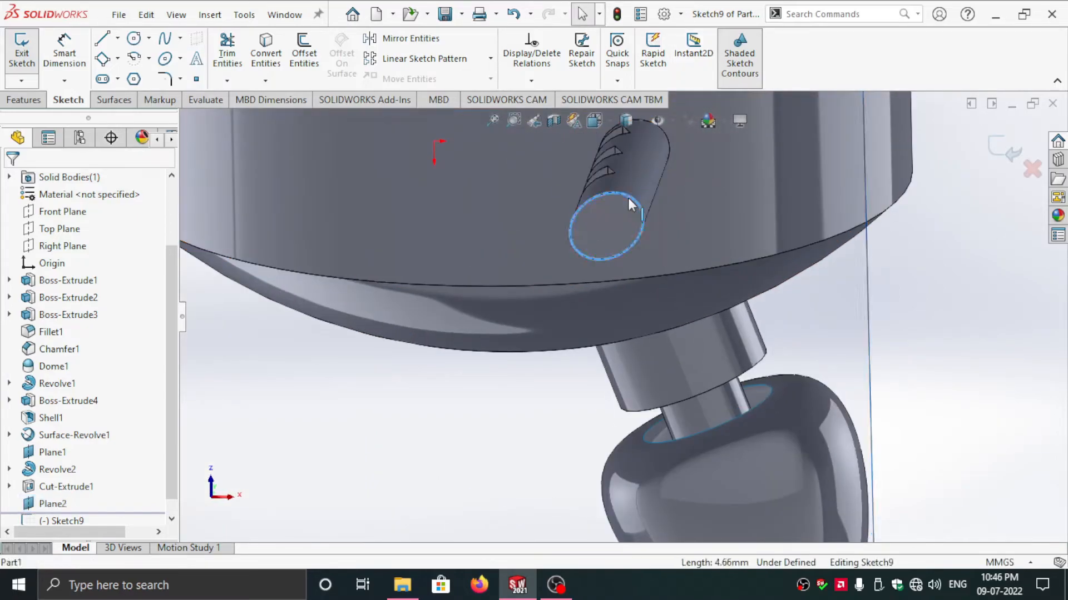
left_click(266, 53)
- Offset the converted circle inward by 0.1 mm using the Reverse option
middle_click_drag(611, 211, 632, 179)
key("ctrl+8")
scroll(631, 162, "up", 3)
left_click(597, 273)
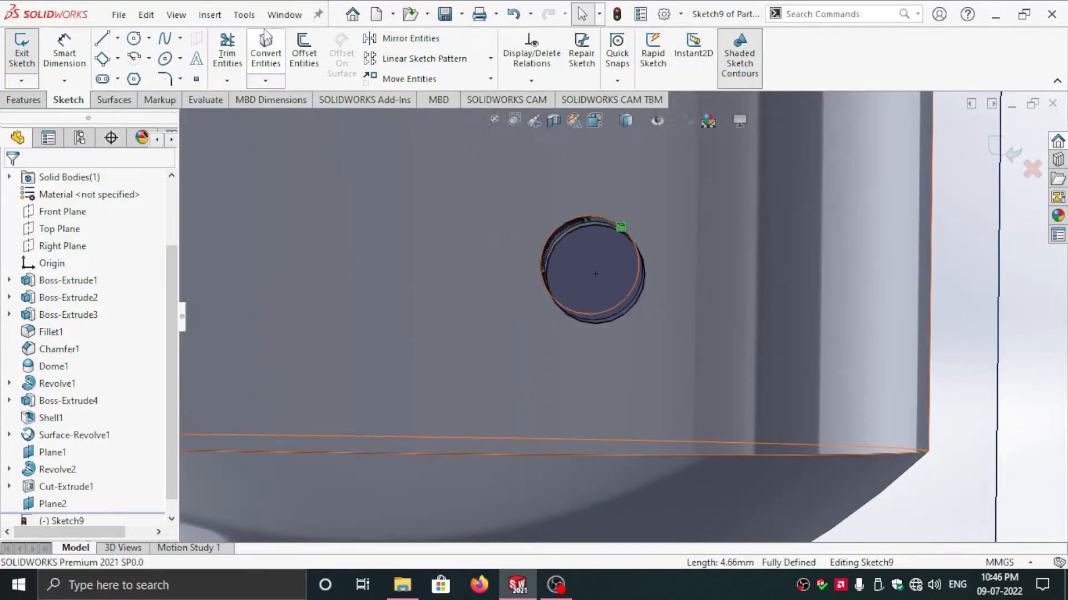
left_click(304, 53)
left_click(574, 233)
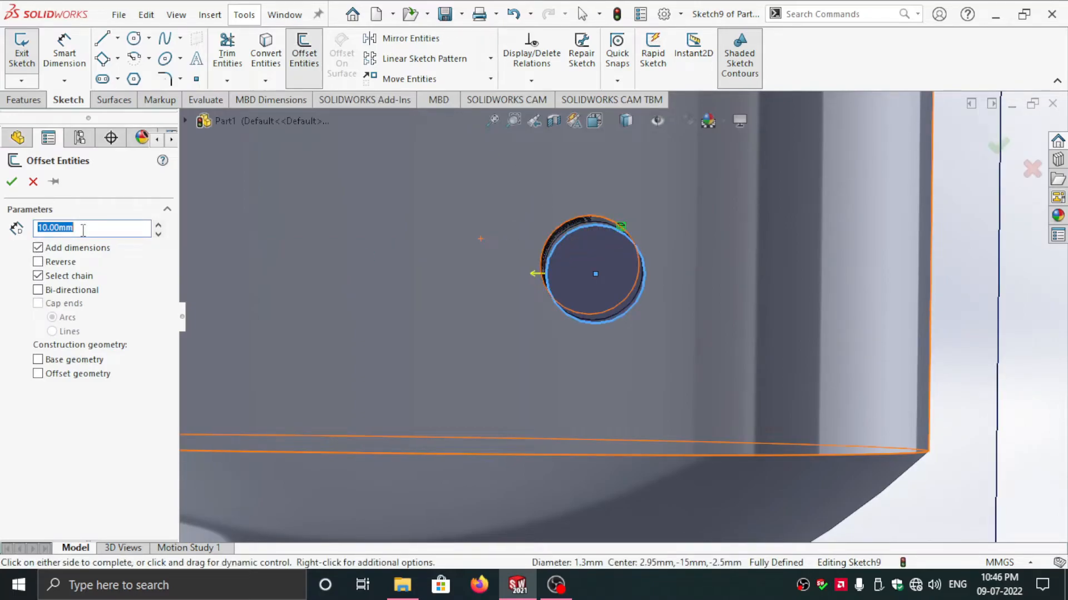
type("0.1")
key("Return")
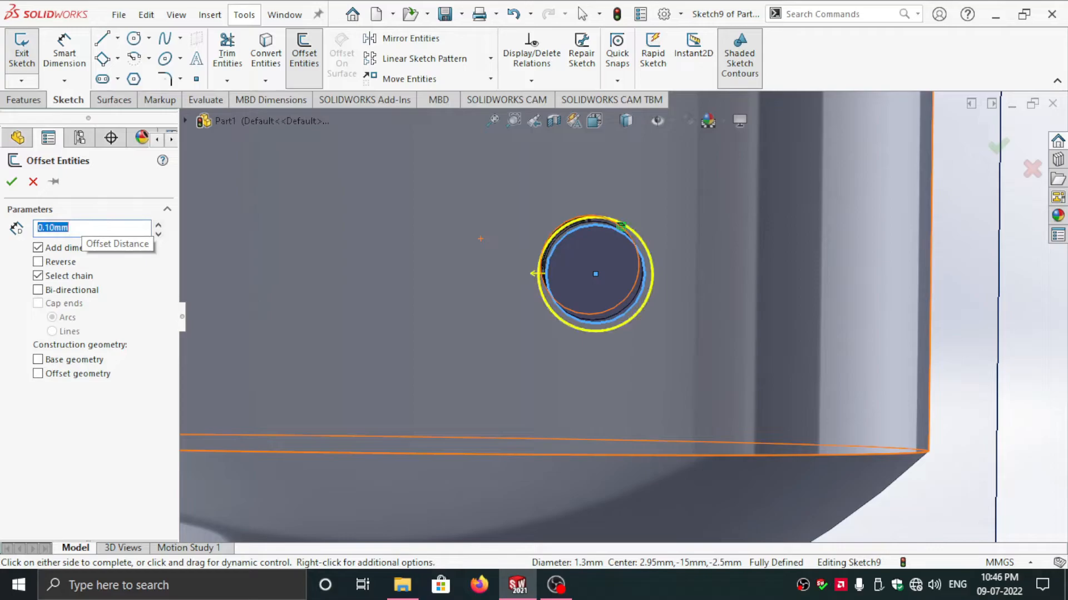
left_click(44, 266)
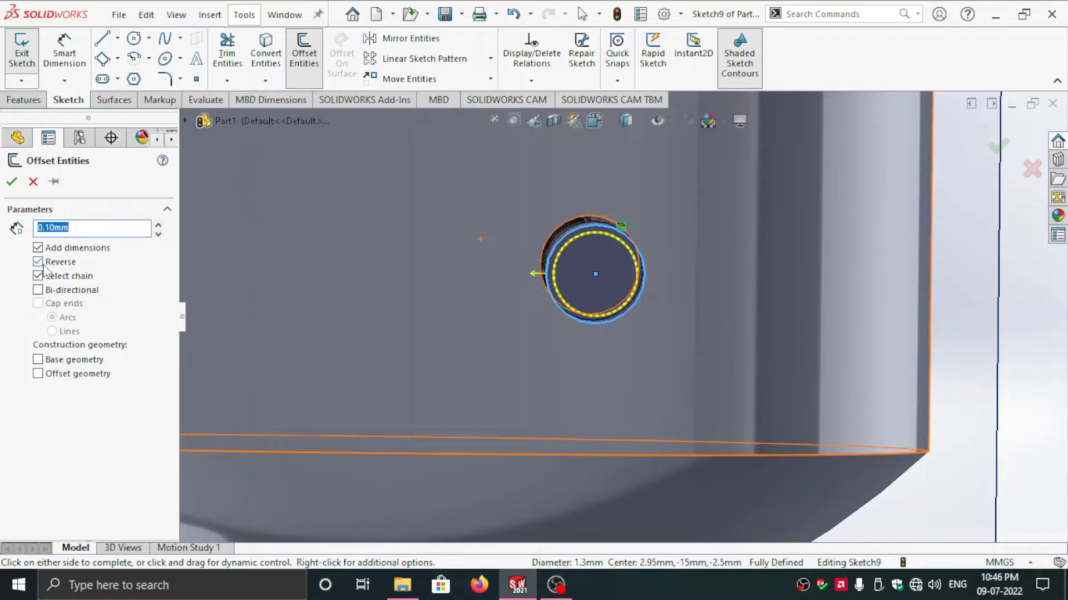
left_click(12, 186)
- Extrude-cut the inner circle region 10 mm blind from the offset plane, with the direction reversed toward the pin
middle_click_drag(588, 275, 620, 239)
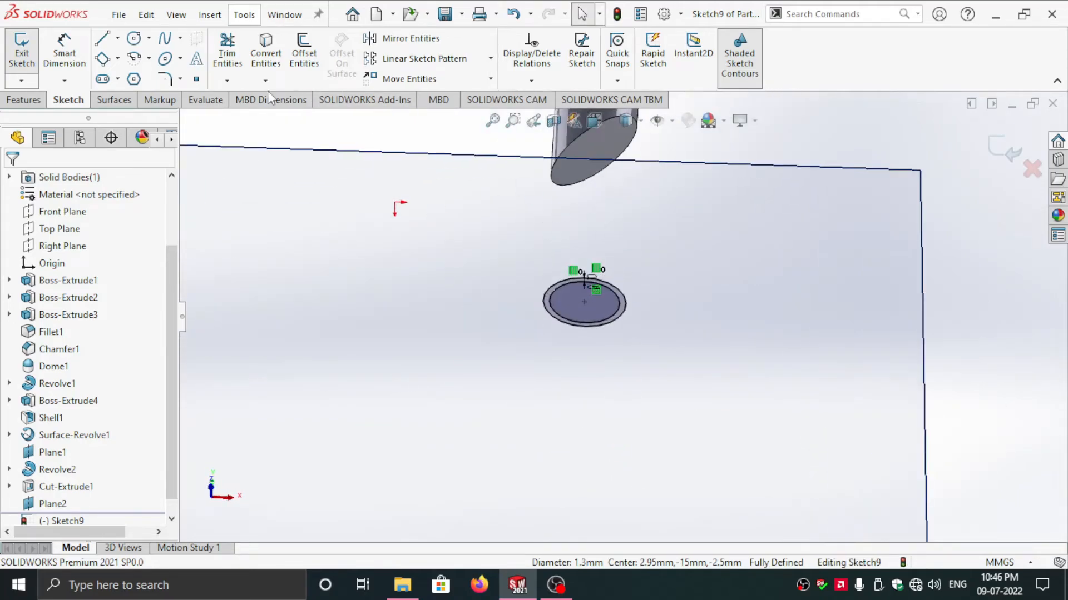
left_click(24, 99)
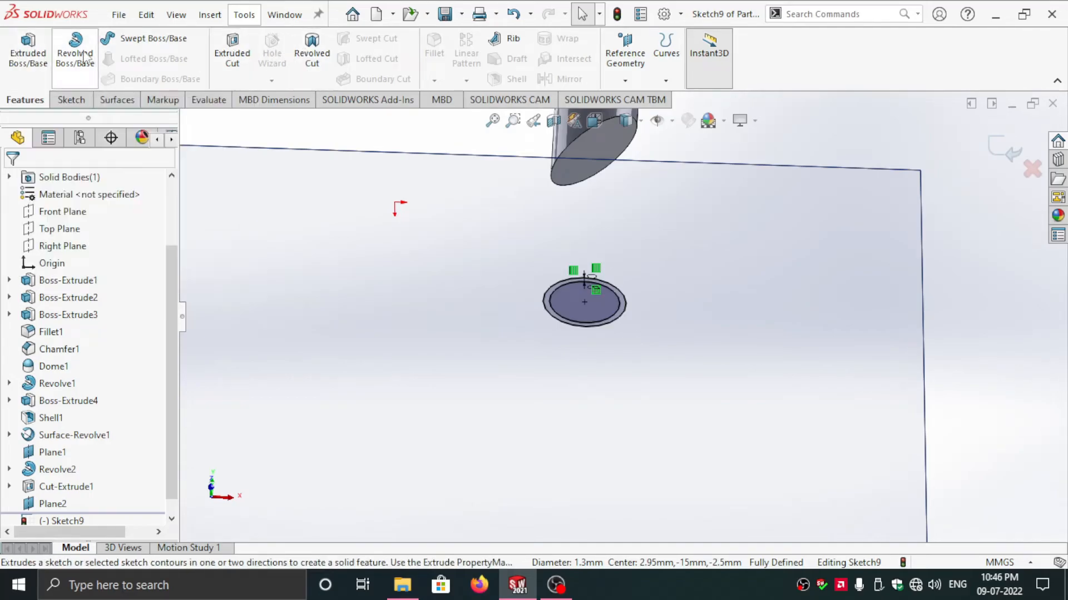
left_click(232, 58)
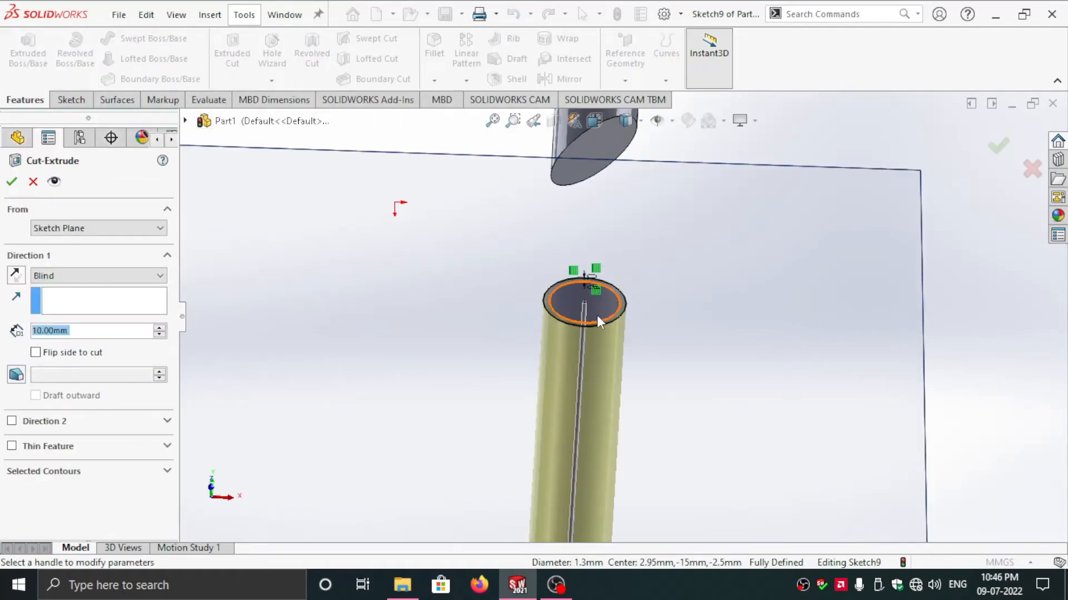
left_click(62, 471)
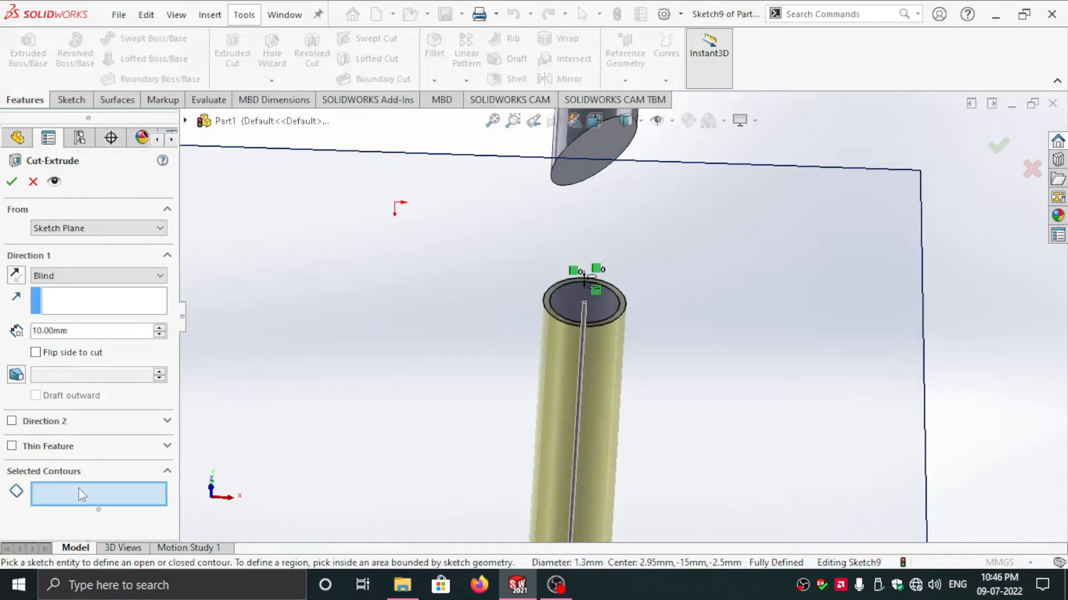
left_click(601, 303)
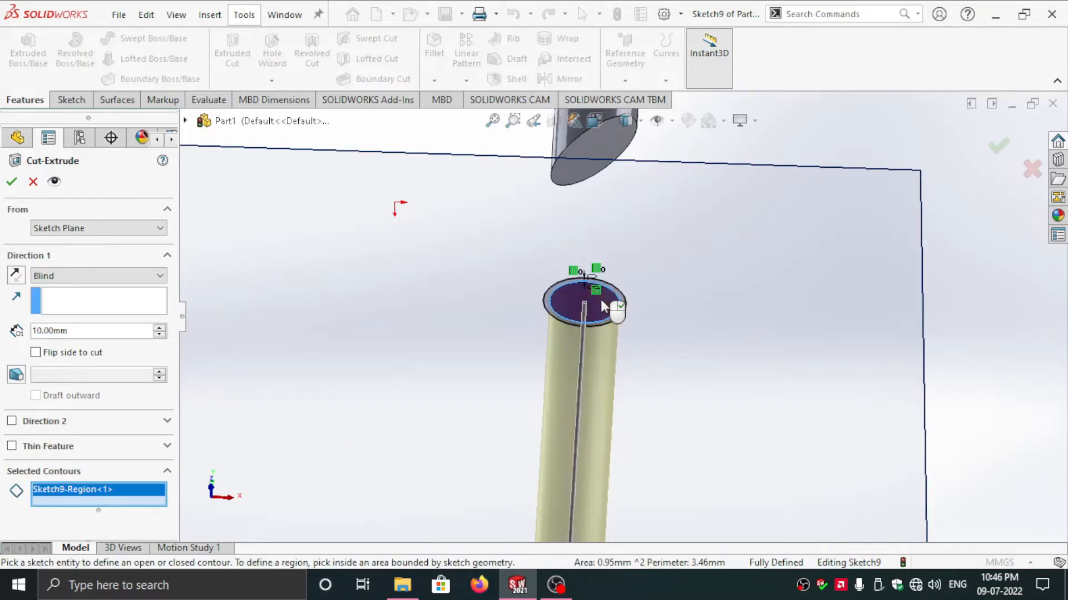
scroll(643, 255, "up", 5)
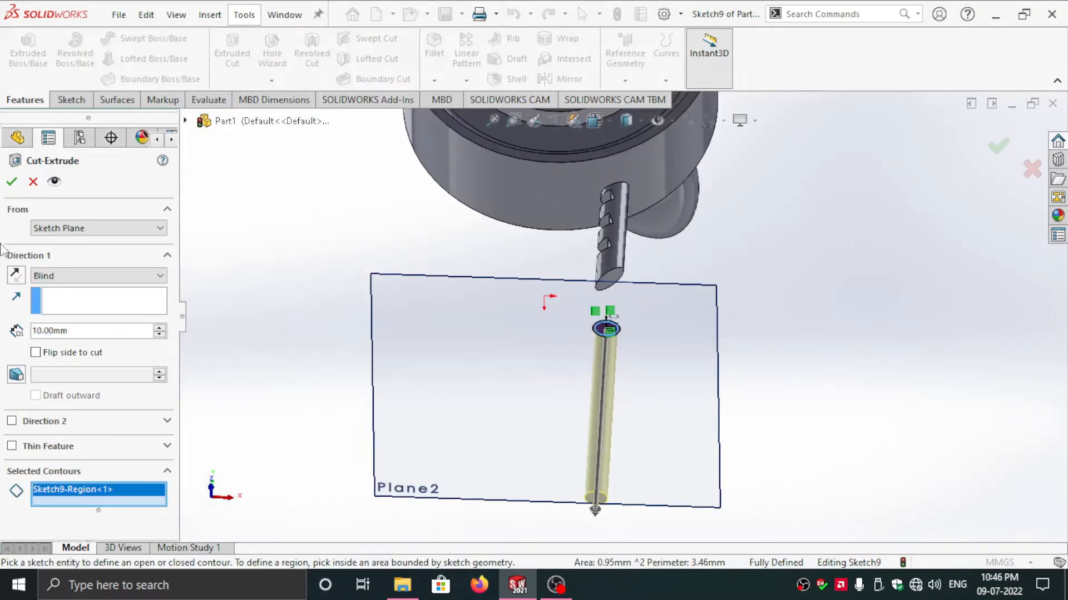
left_click(16, 275)
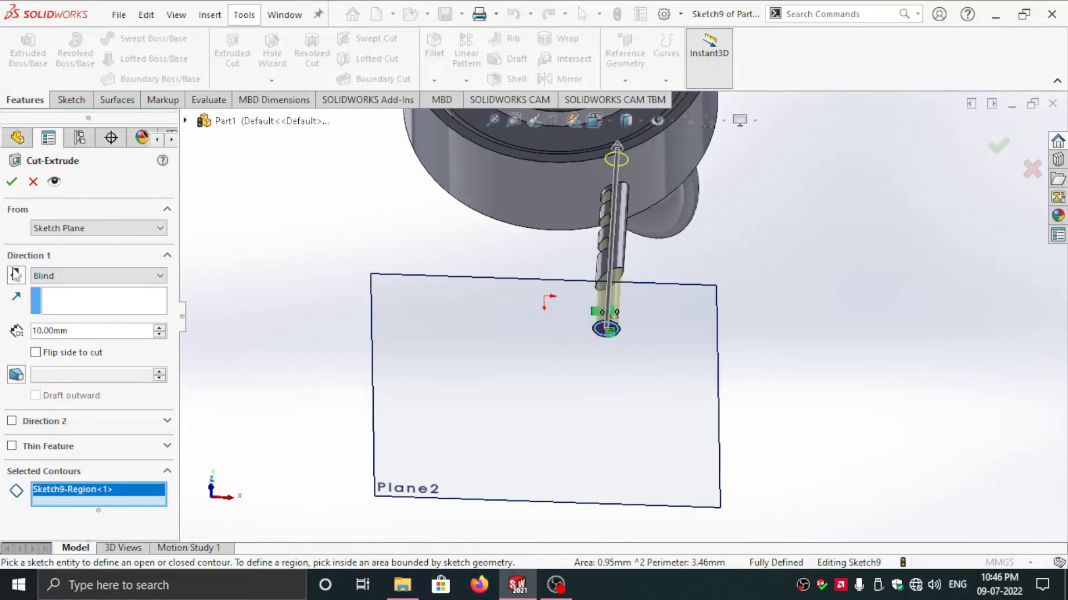
middle_click_drag(560, 314, 560, 405)
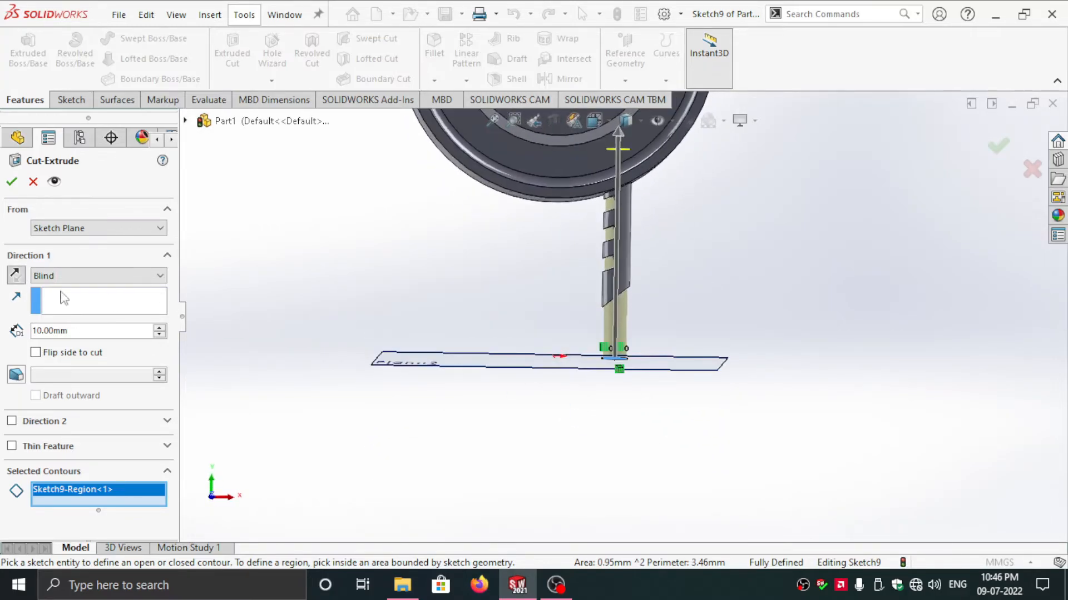
middle_click_drag(716, 315, 687, 238)
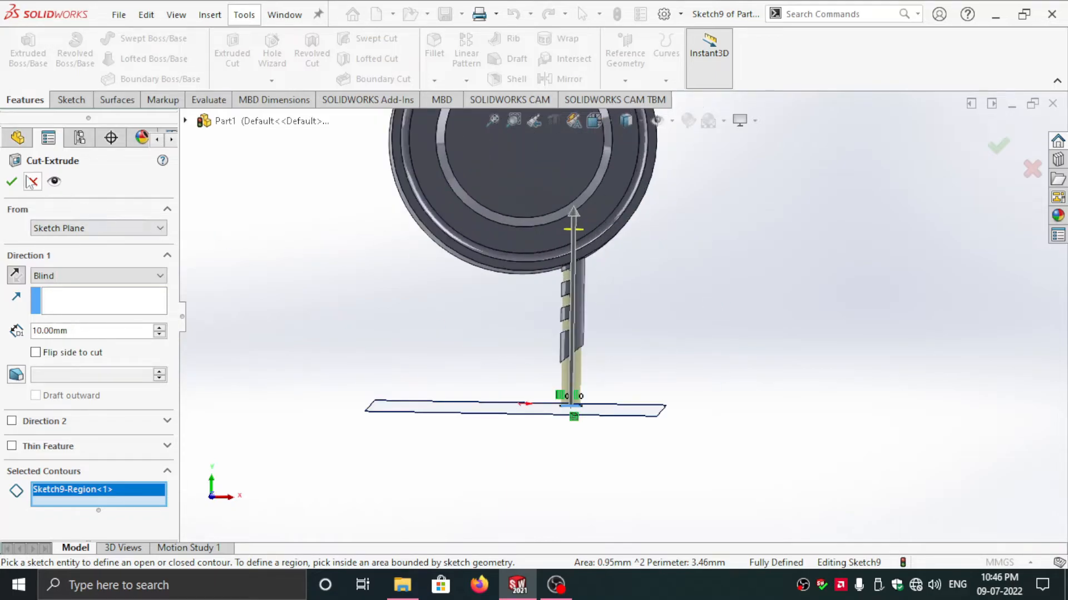
left_click(11, 182)
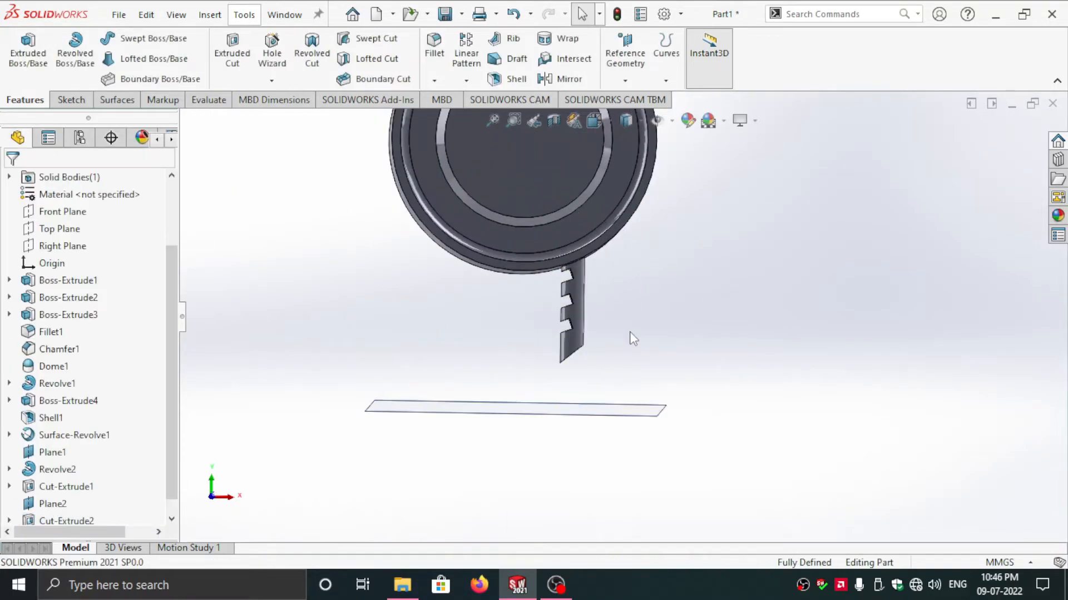
- Hide both reference planes, Plane2 below the pin and Plane1
middle_click_drag(633, 289, 578, 404)
left_click(574, 409)
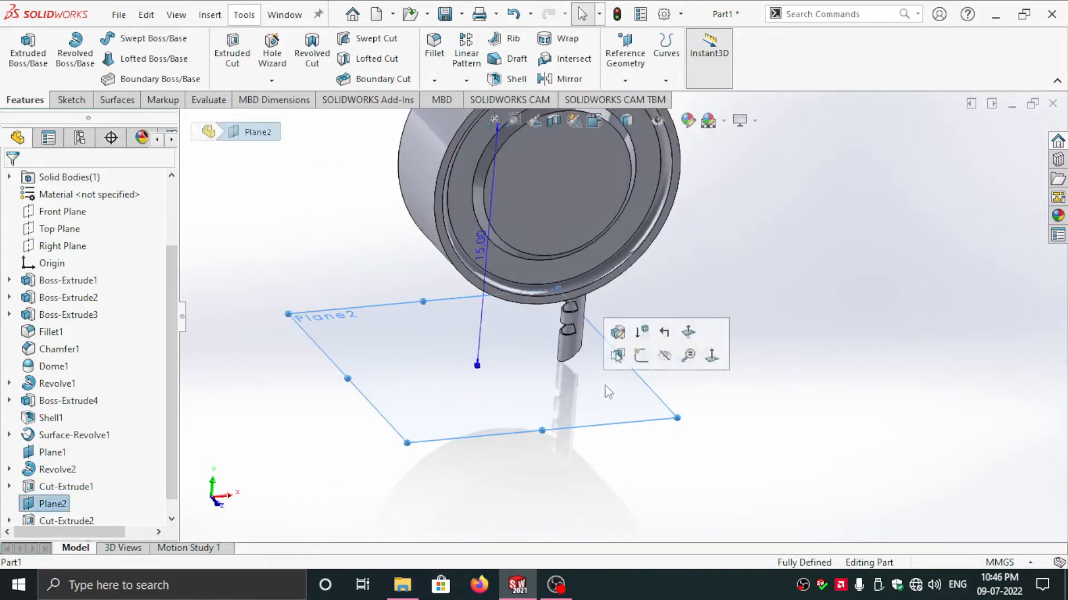
left_click(664, 355)
scroll(622, 326, "up", 4)
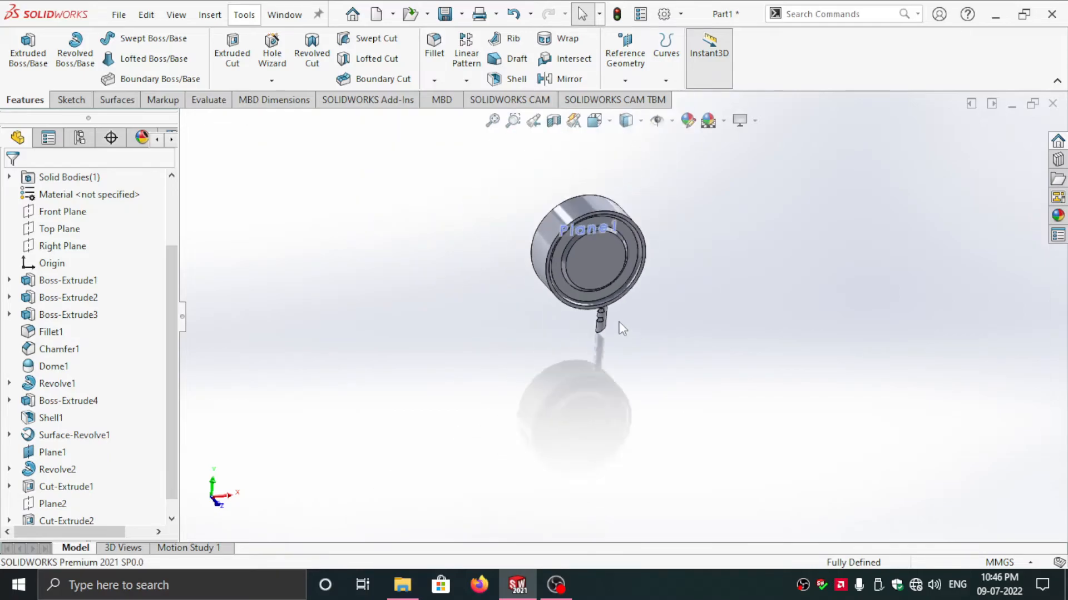
left_click(48, 452)
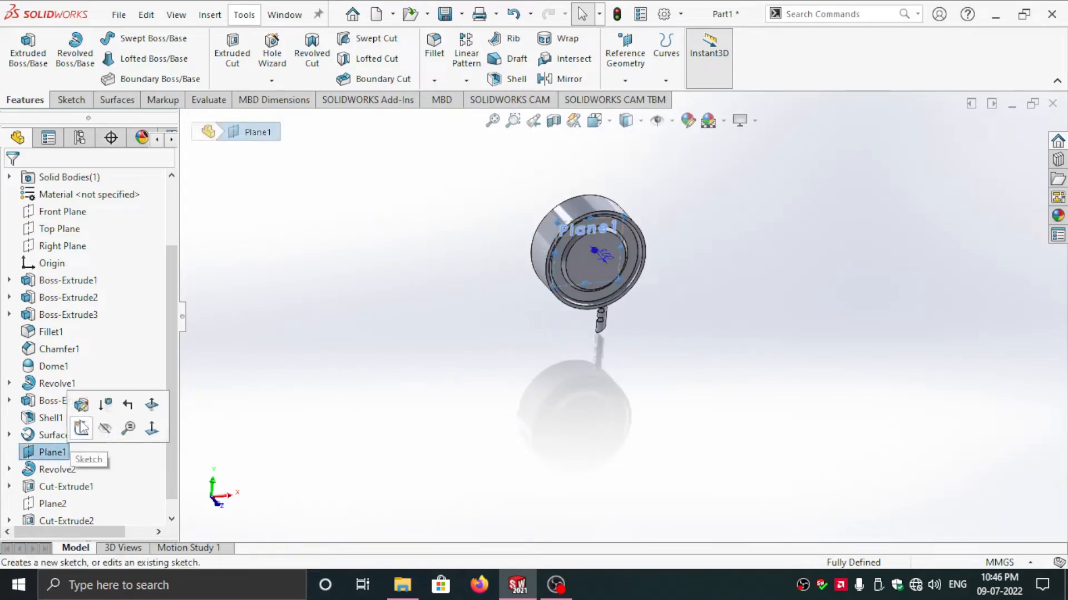
left_click(109, 425)
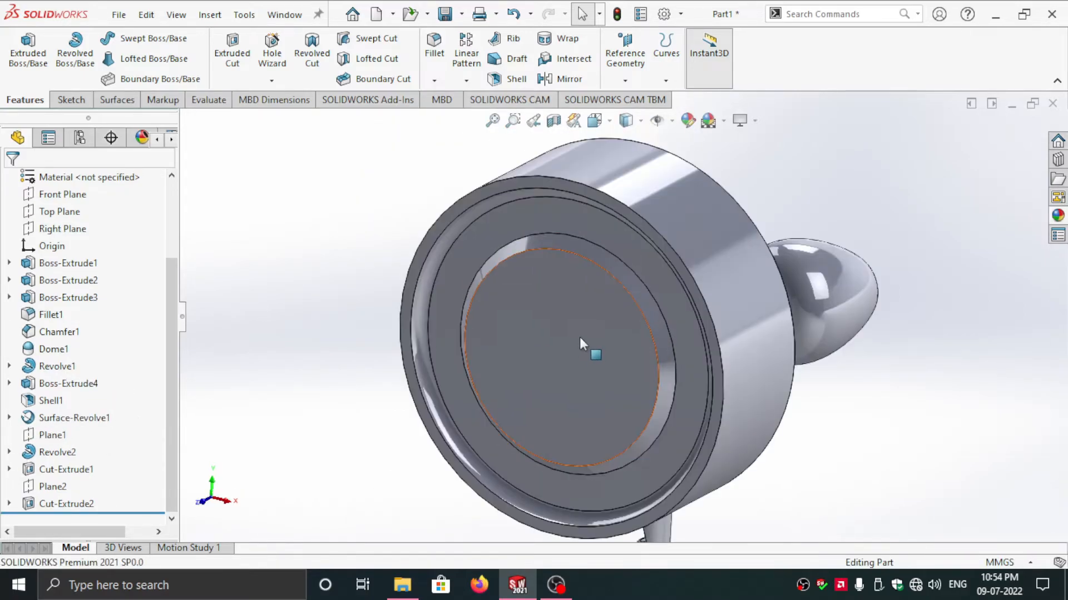
- Start a sketch on the central circular front face and draw a closed boat-hull trapezoid with the wider edge on top, below the origin
left_click(533, 298)
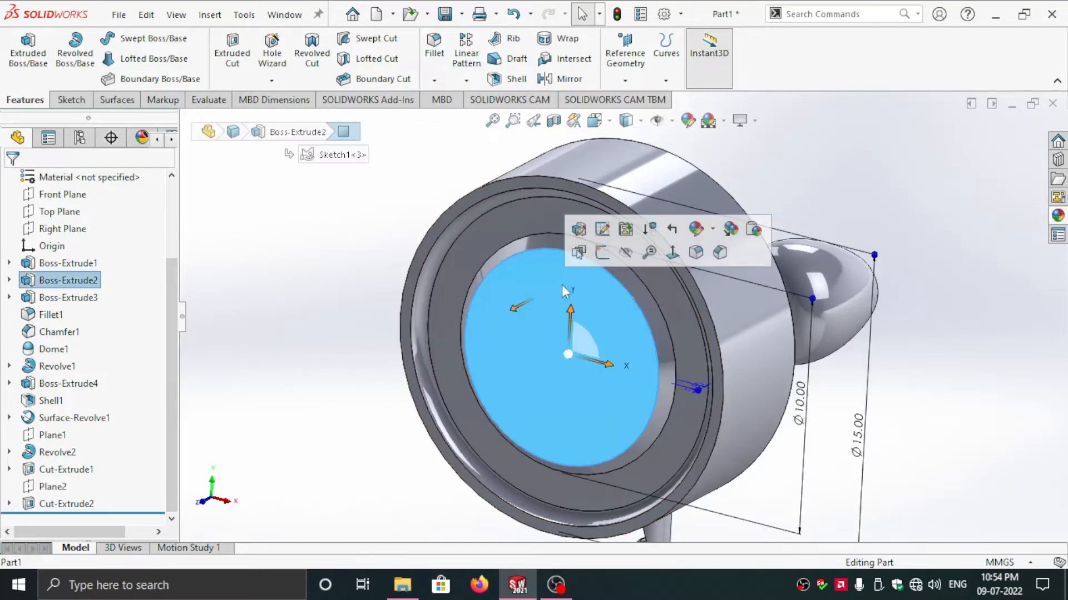
left_click(601, 253)
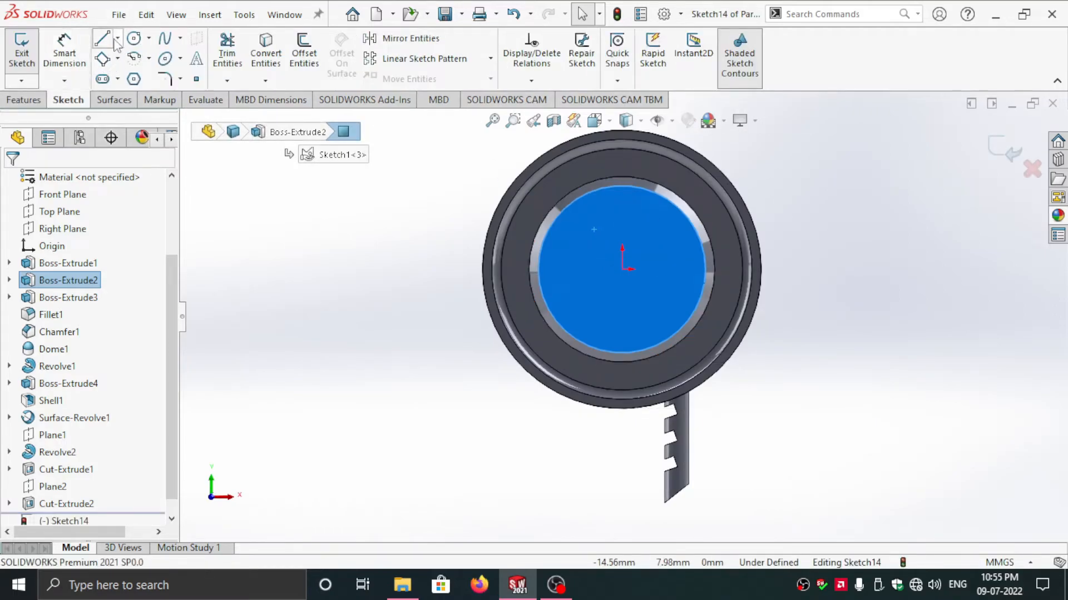
left_click(149, 38)
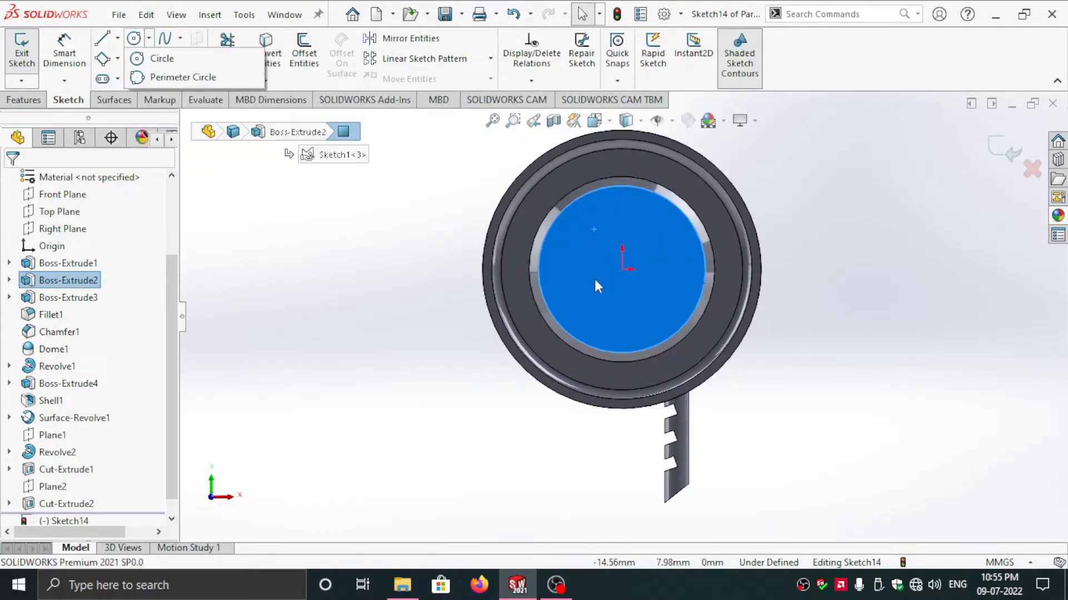
key("l")
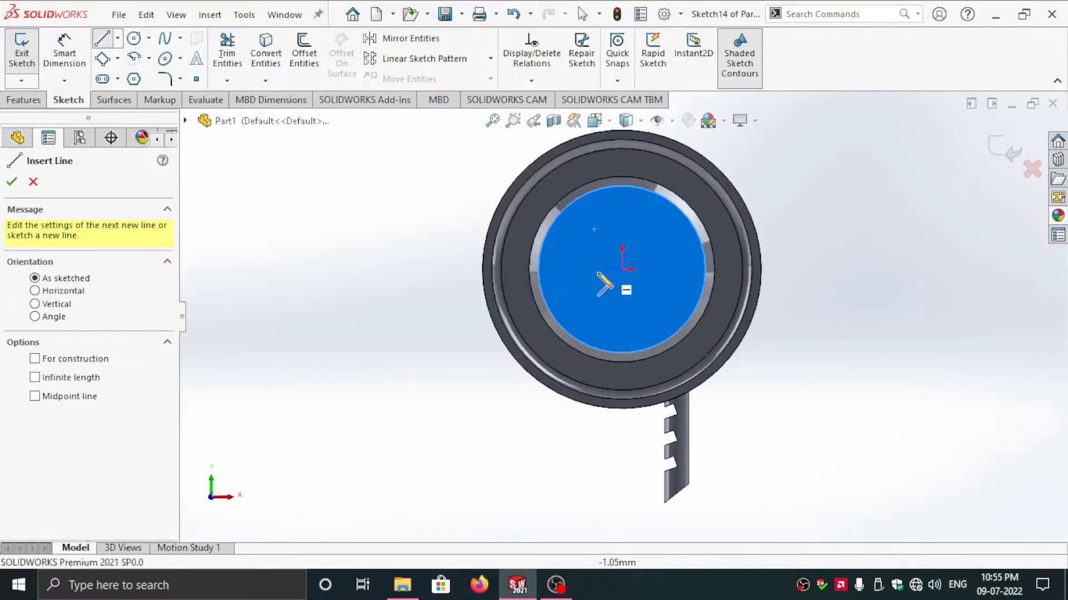
left_click_drag(589, 287, 665, 286)
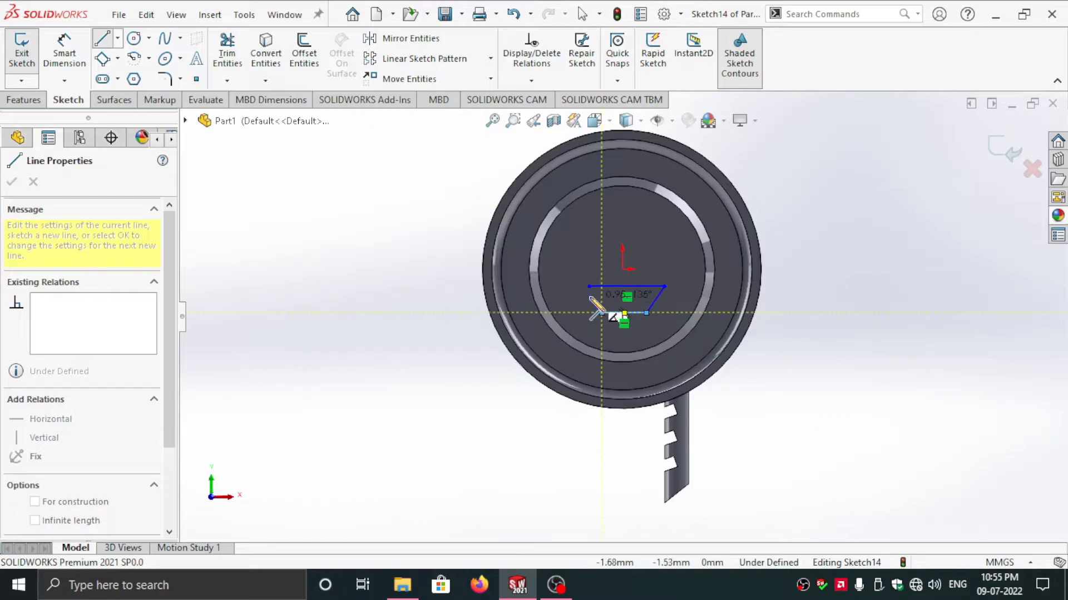
left_click(589, 287)
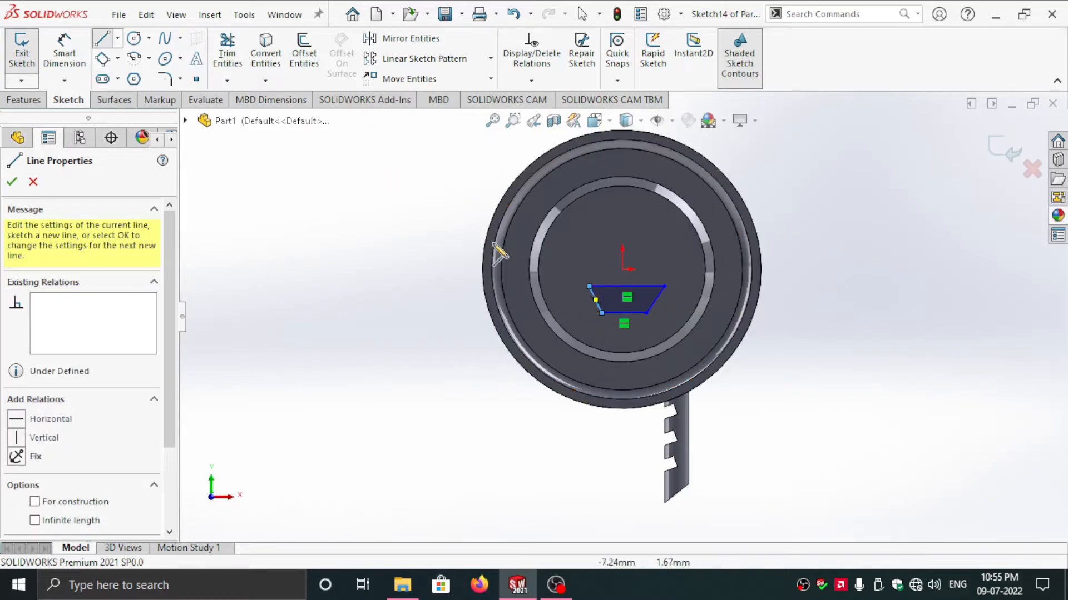
- Draw a triangular sail rising from the hull's upper edge, with a vertical mast side and its third corner to the right
left_click(607, 287)
left_click(607, 224)
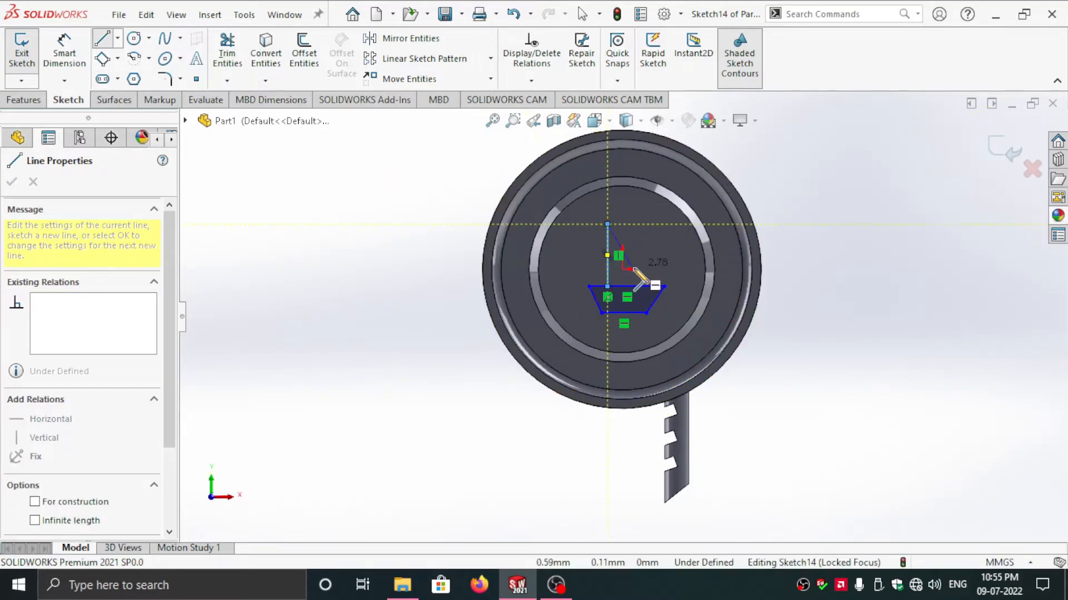
left_click(643, 258)
left_click(607, 287)
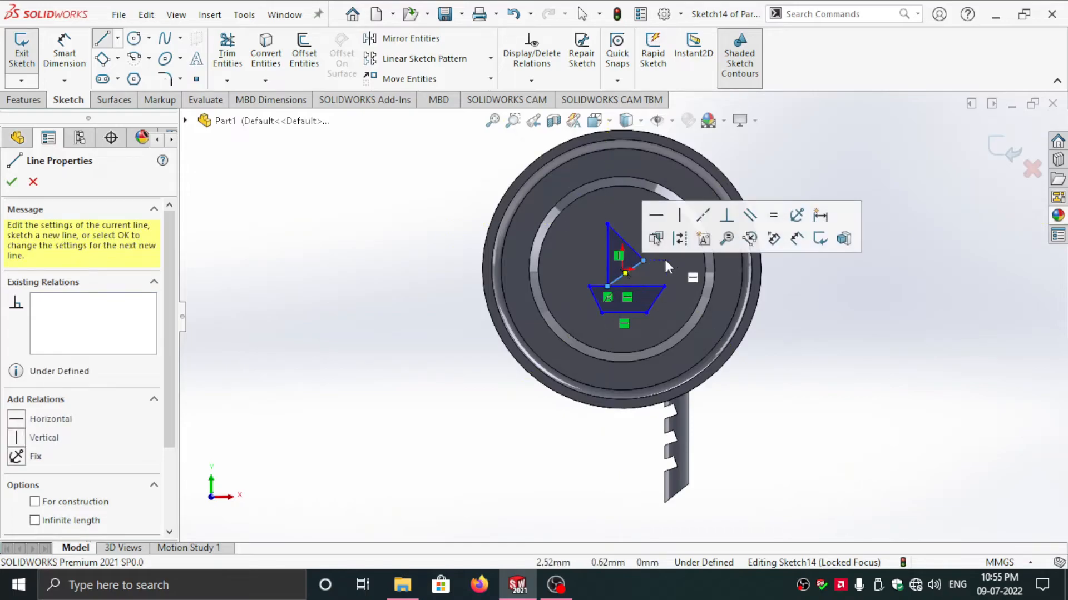
right_click(662, 261)
left_click(673, 273)
- Shift the sail's foot right along the hull and adjust the hull's upper corners, placing the right one at about X 2.41, Y -0.87 mm
scroll(642, 255, "down", 5)
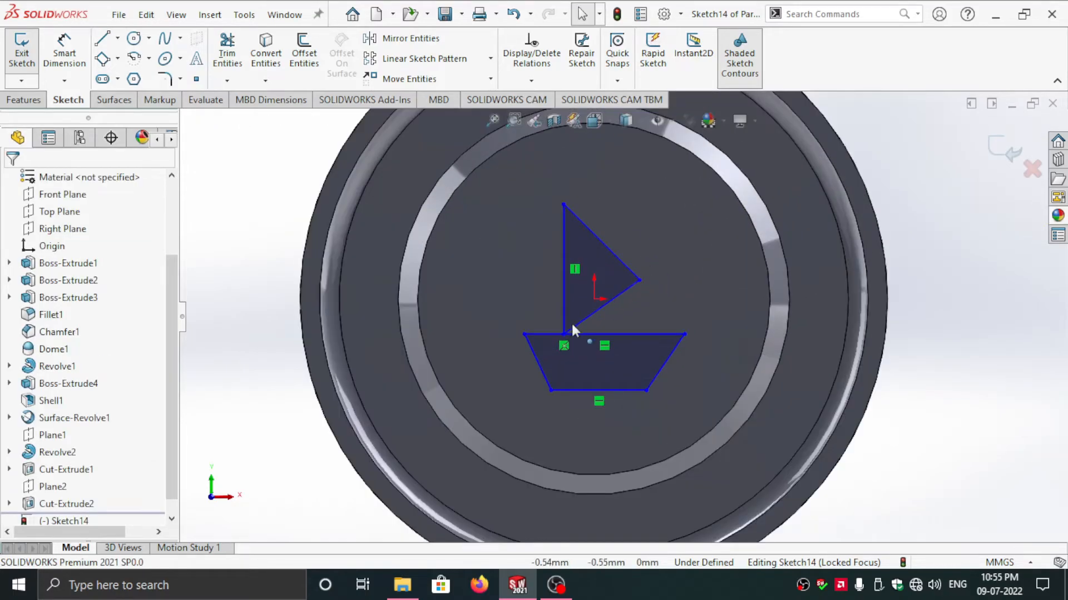
mouse_move(564, 332)
left_mouse_down()
mouse_move(622, 332)
mouse_move(582, 333)
left_mouse_up()
mouse_move(523, 332)
left_mouse_down()
mouse_move(479, 332)
mouse_move(508, 330)
left_mouse_up()
mouse_move(687, 330)
left_mouse_down()
mouse_move(708, 319)
mouse_move(693, 347)
mouse_move(688, 332)
left_mouse_up()
- Extrude the sail and hull regions 0.10 mm blind as a boss with Merge result turned off
scroll(659, 274, "up", 4)
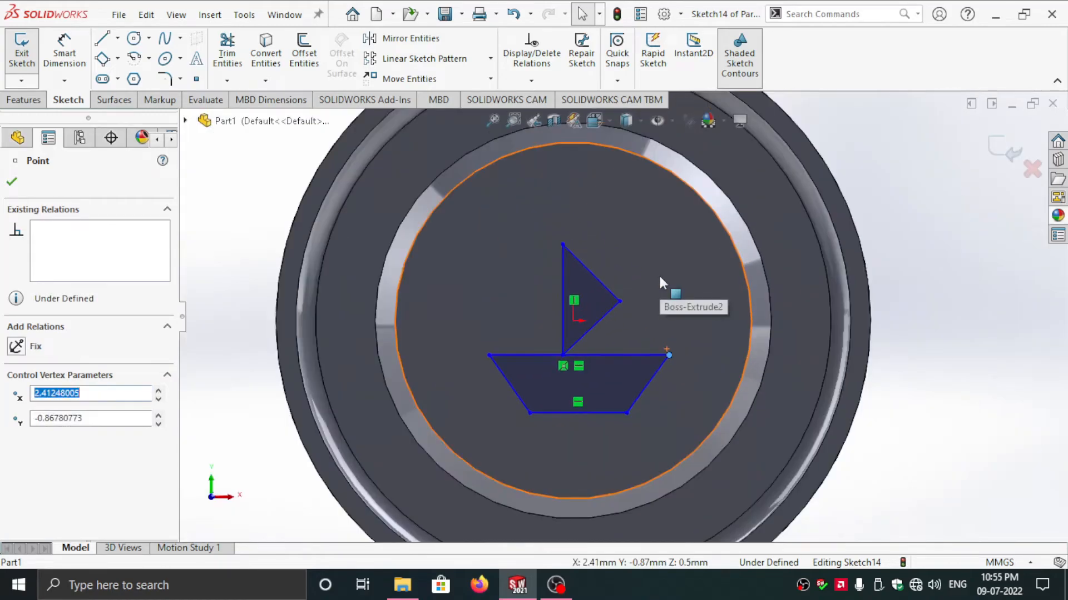
middle_click_drag(646, 289, 389, 183)
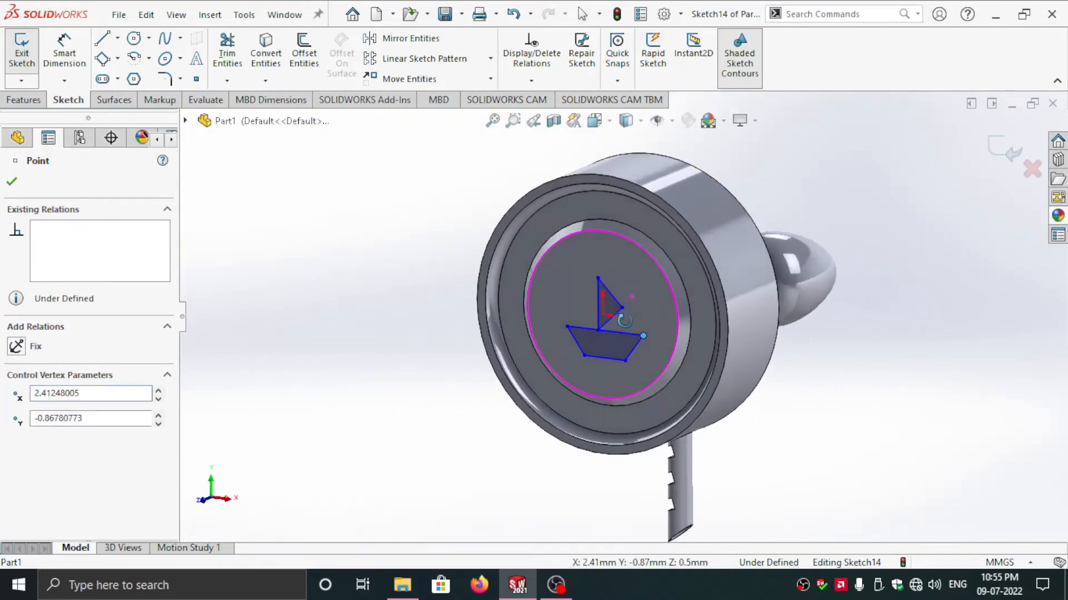
left_click(28, 102)
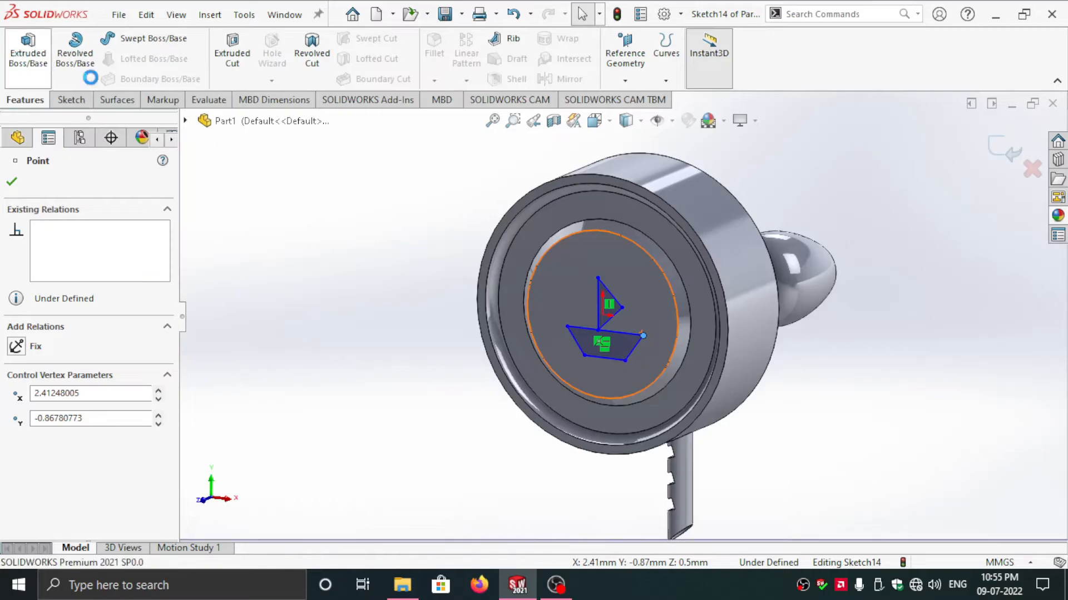
scroll(641, 292, "down", 5)
left_click(561, 332)
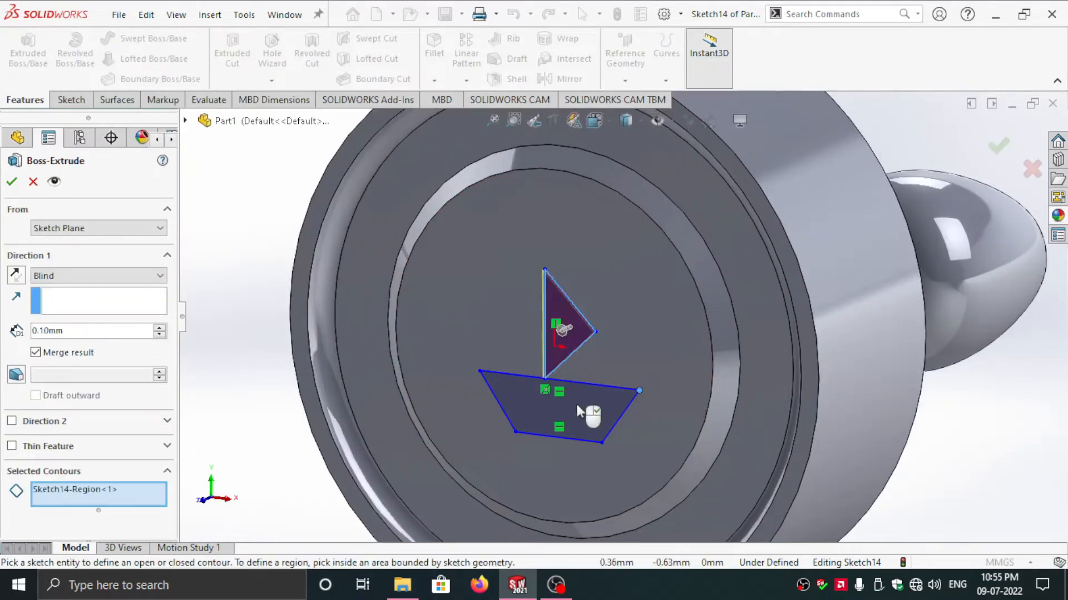
left_click(575, 402)
middle_click_drag(536, 351, 278, 278)
left_click(44, 354)
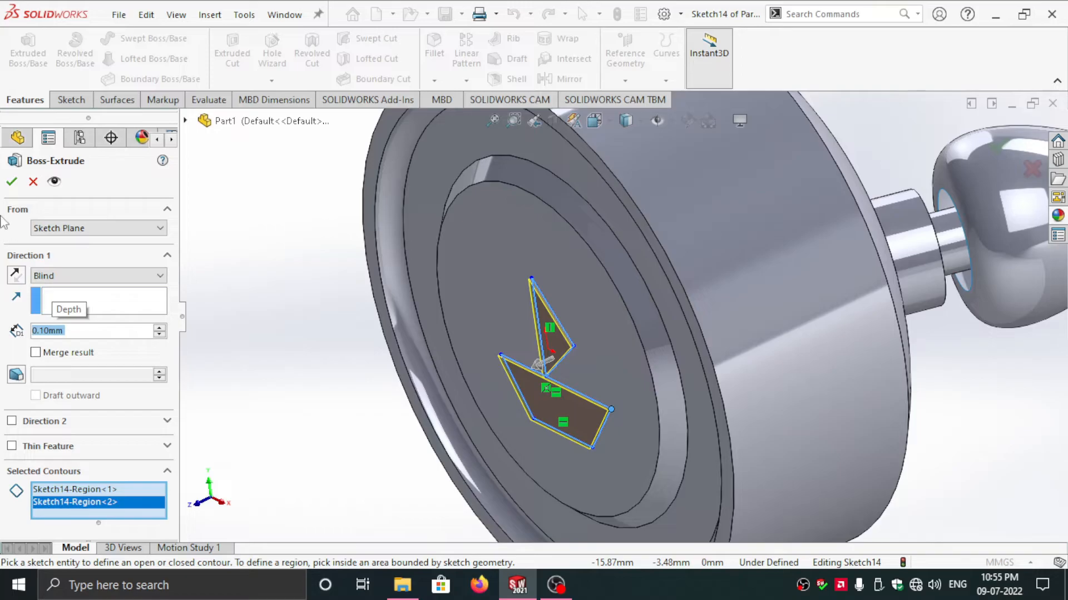
left_click(12, 181)
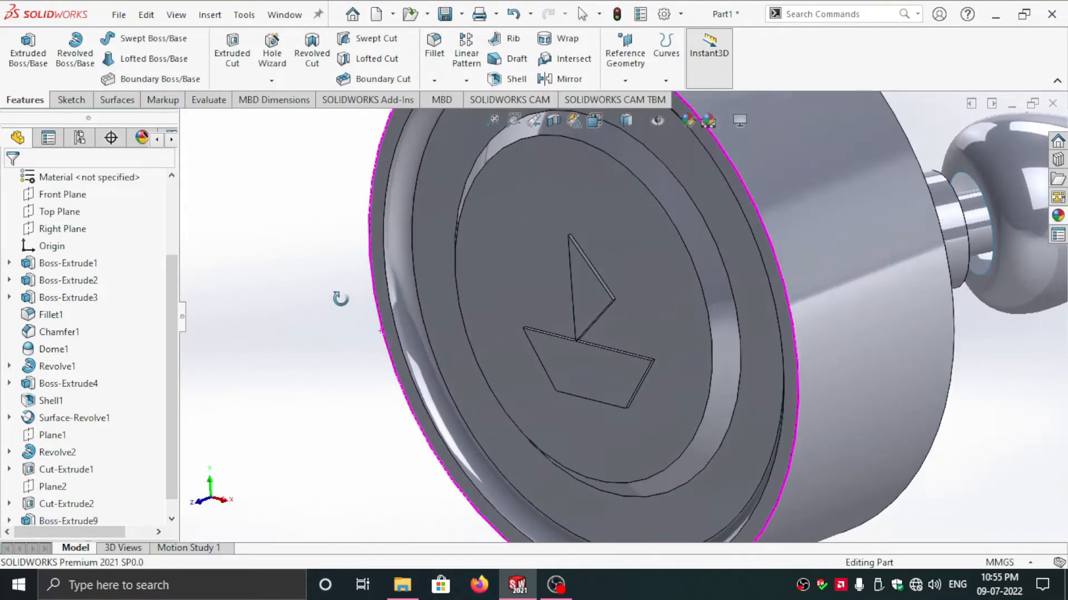
- Start editing the part's appearance, remove the whole part from the selected geometry and choose a cyan colour
middle_click_drag(340, 299, 703, 174)
scroll(809, 362, "up", 3)
scroll(785, 334, "up", 2)
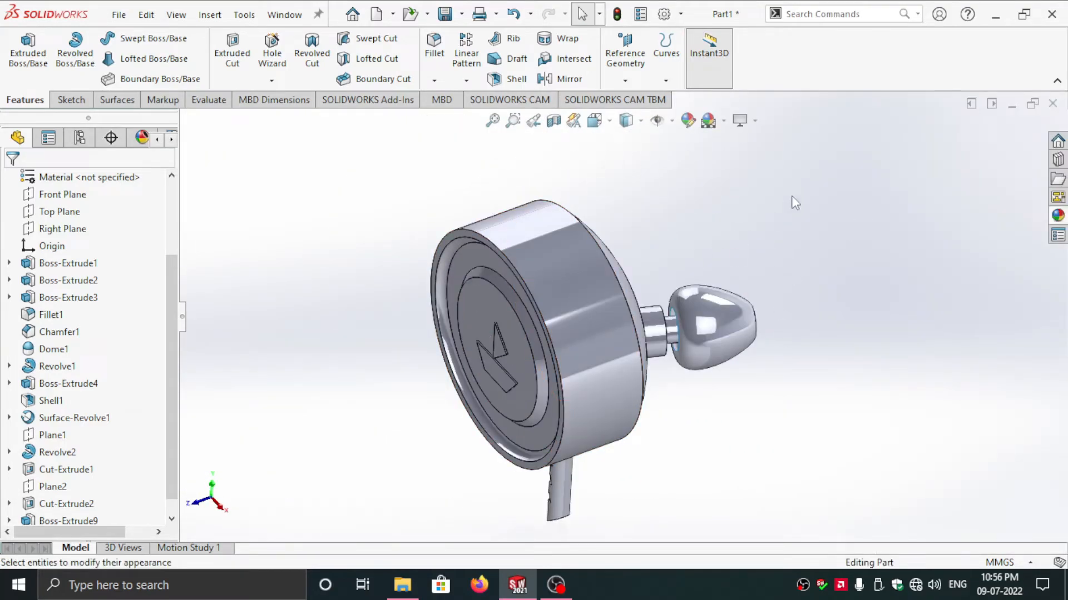
left_click(694, 122)
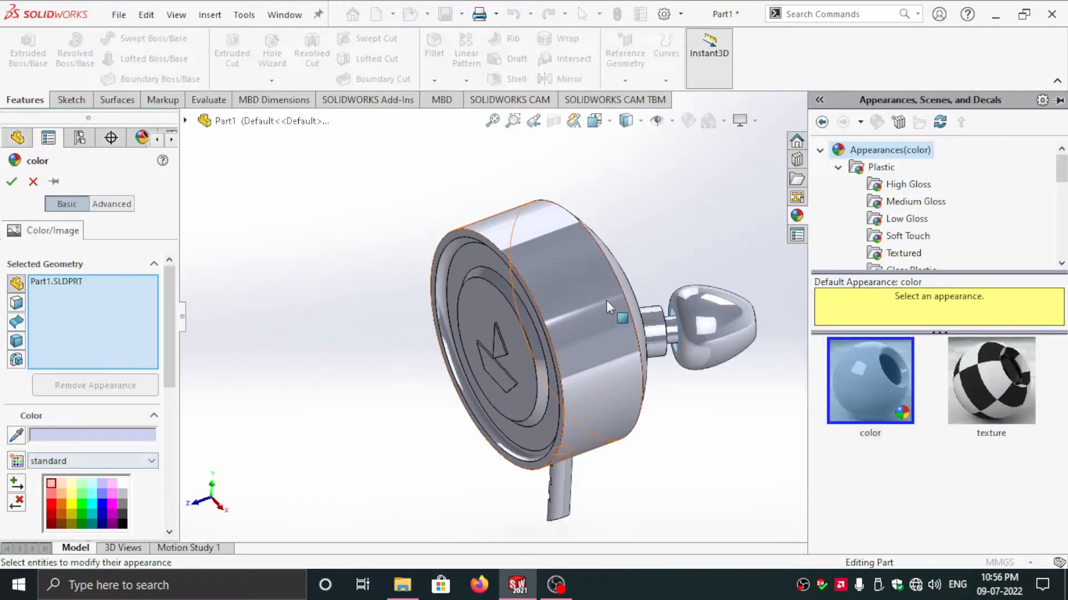
left_click(572, 304)
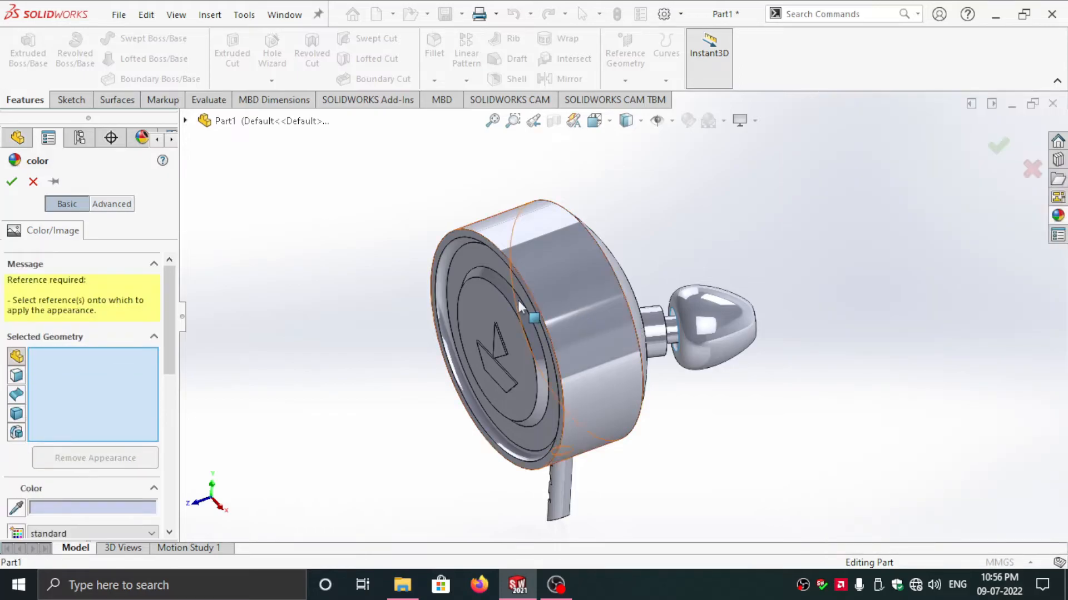
left_click_drag(164, 312, 165, 358)
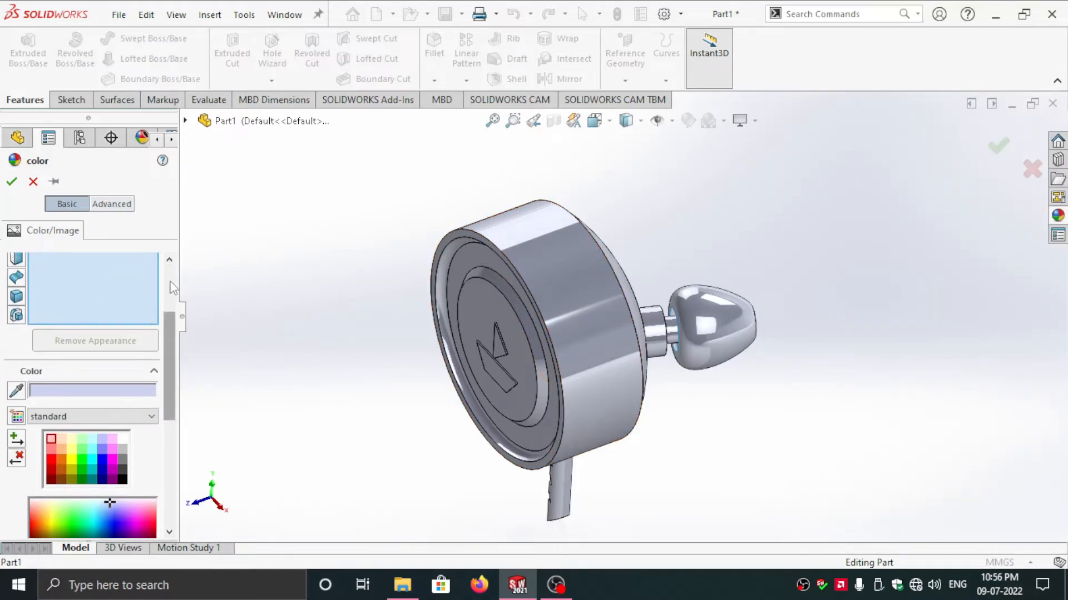
scroll(89, 319, "up", 3)
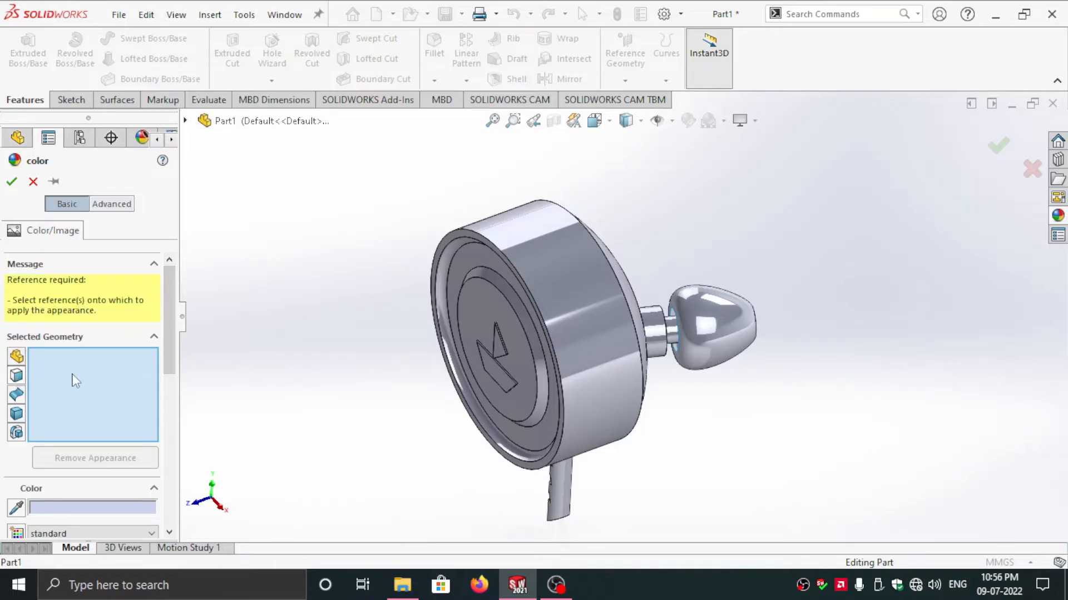
scroll(32, 373, "down", 4)
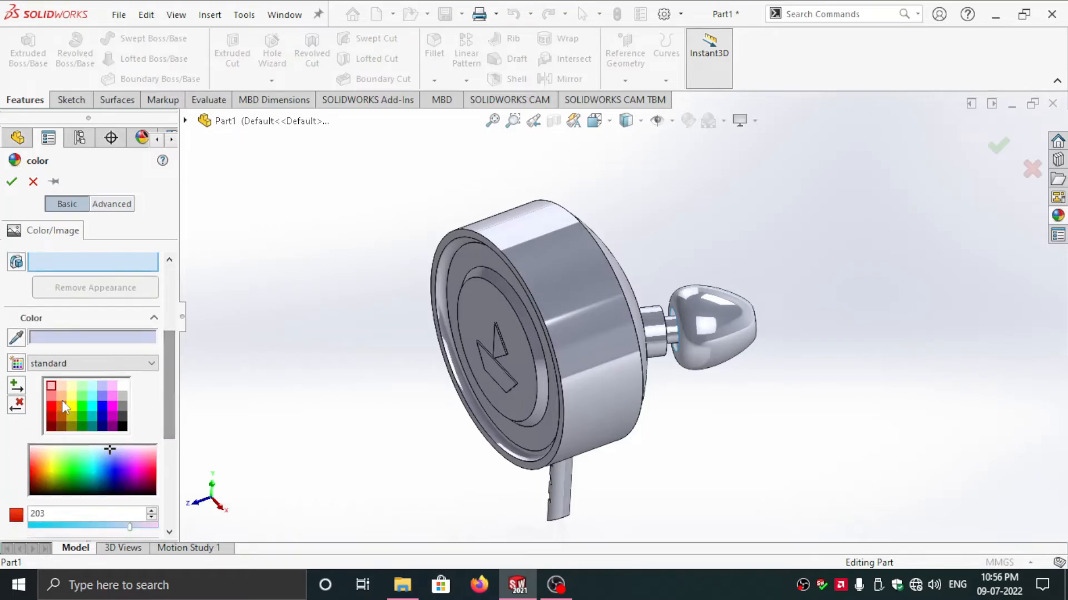
left_click(92, 398)
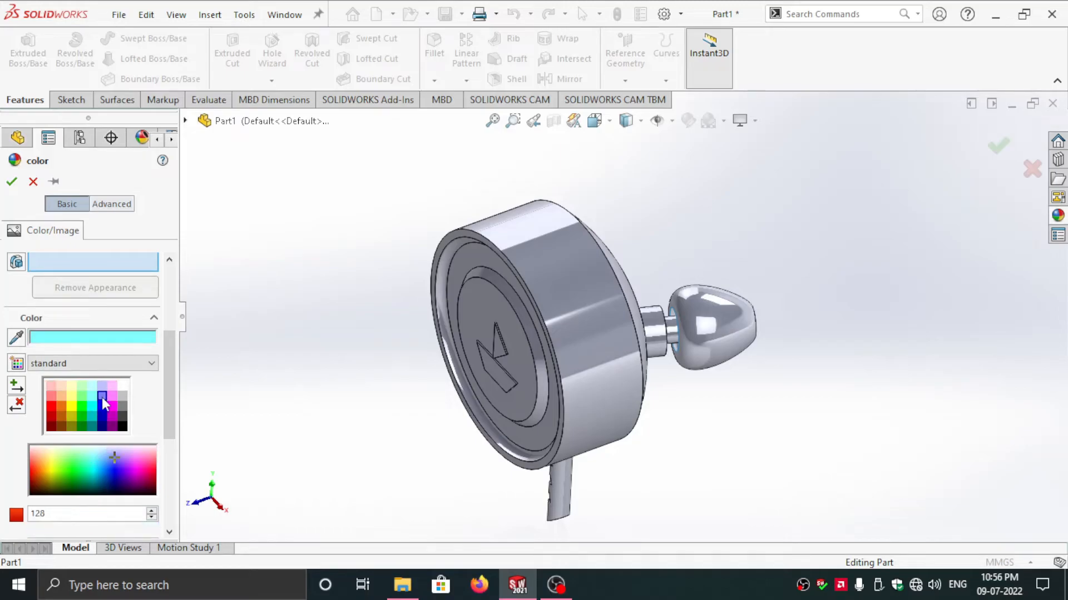
left_click(92, 404)
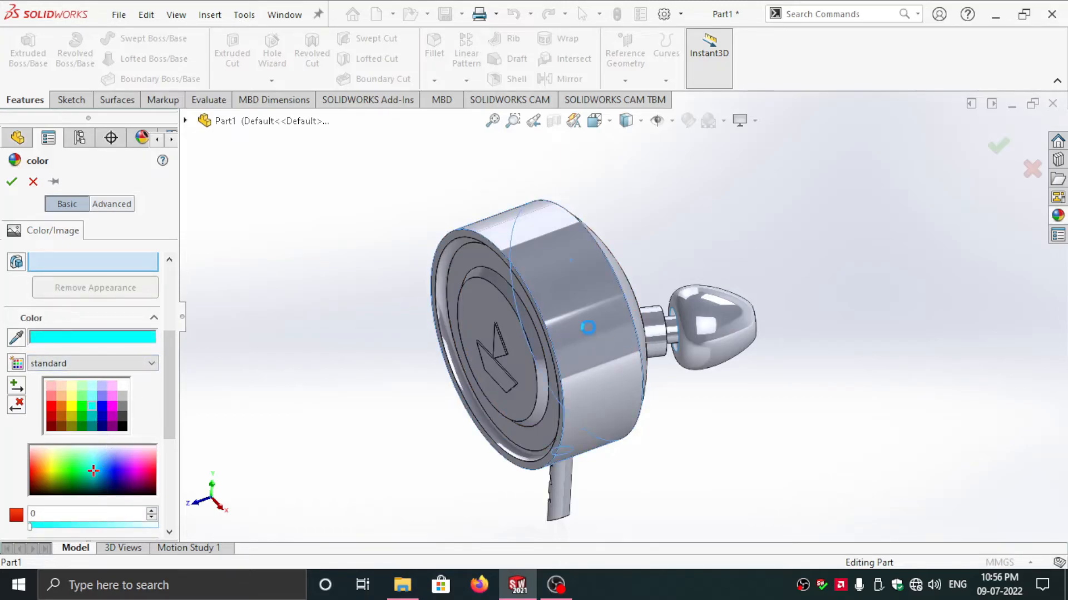
- Apply a teal colour of RGB 0, 183, 215 to the round body's outer cylindrical face and the recessed ring faces on its front
left_click(637, 327)
middle_click_drag(622, 326, 583, 303)
left_click_drag(92, 401, 96, 401)
middle_click_drag(389, 329, 447, 309)
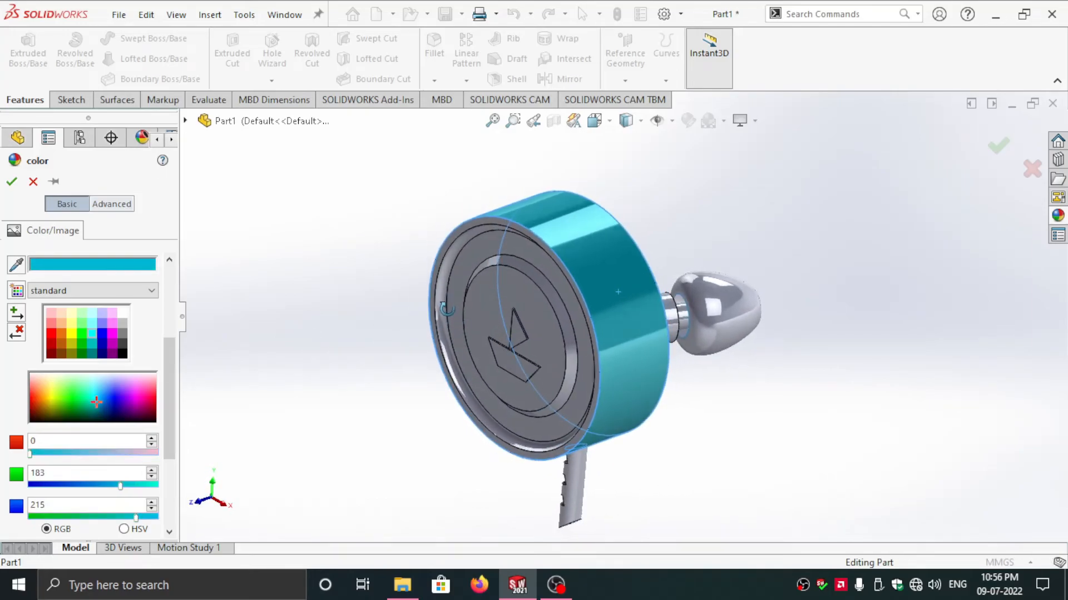
left_click(462, 259)
middle_click_drag(462, 258, 352, 290)
left_click(17, 183)
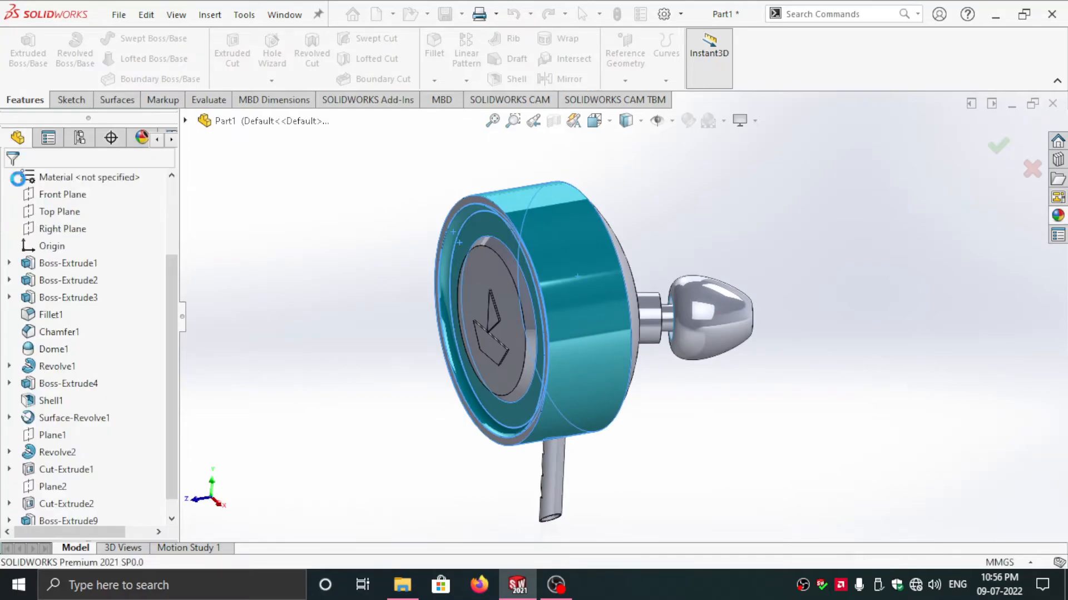
- Start another colour appearance, try a light blue on the whole part and clear the part from the selection
left_click(689, 121)
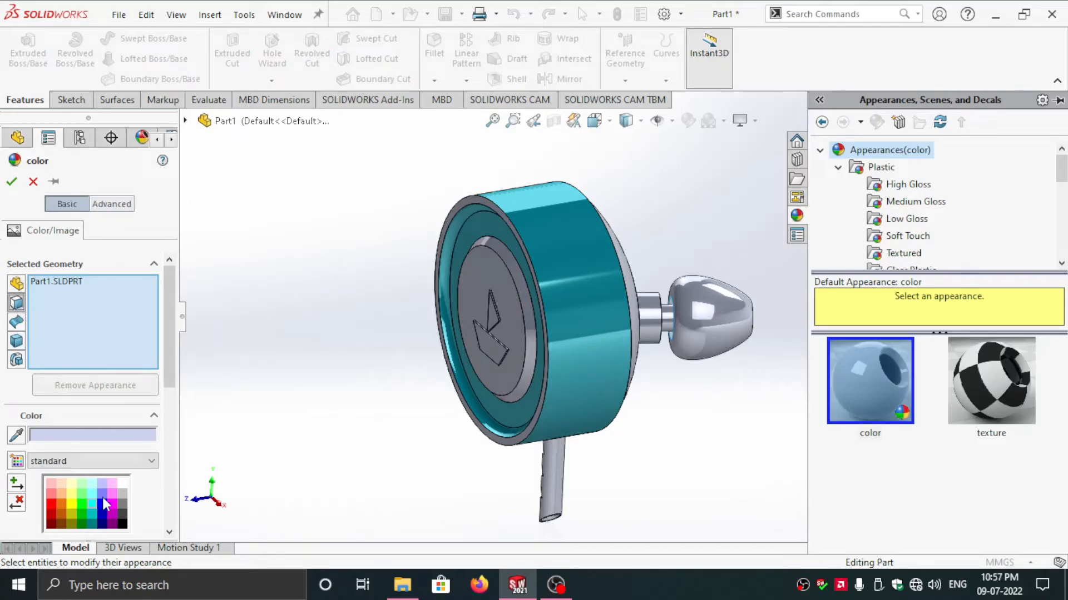
left_click_drag(173, 354, 173, 400)
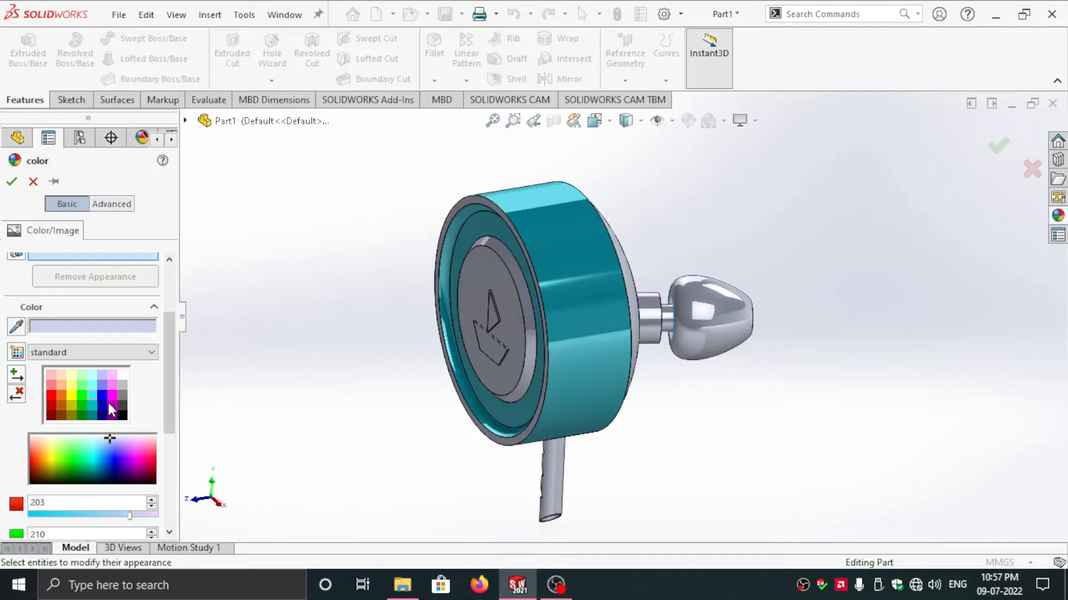
left_click(107, 450)
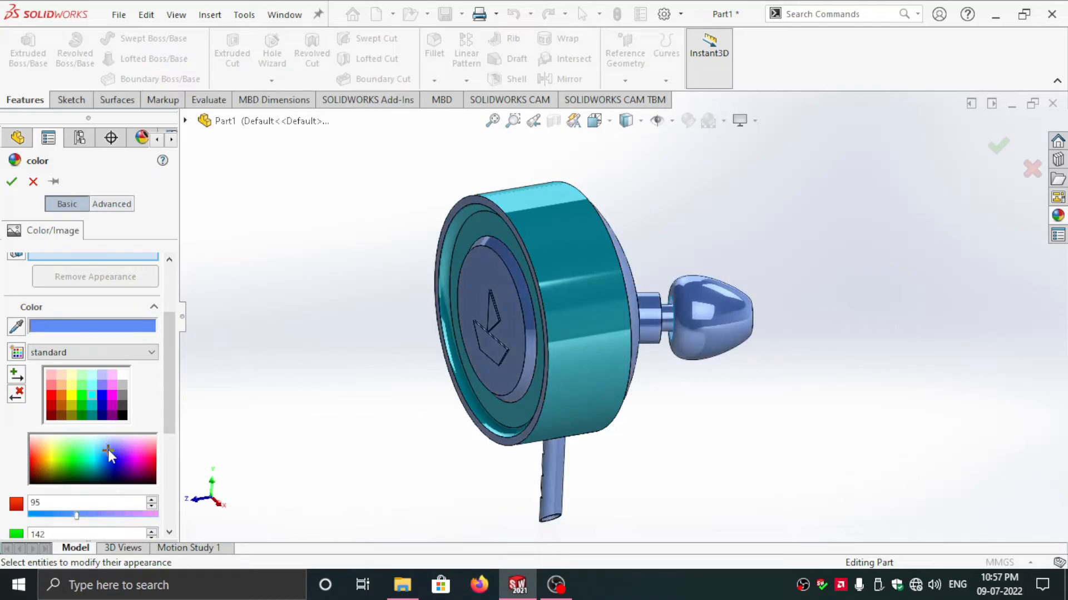
left_click_drag(165, 359, 165, 313)
right_click(90, 305)
left_click(128, 312)
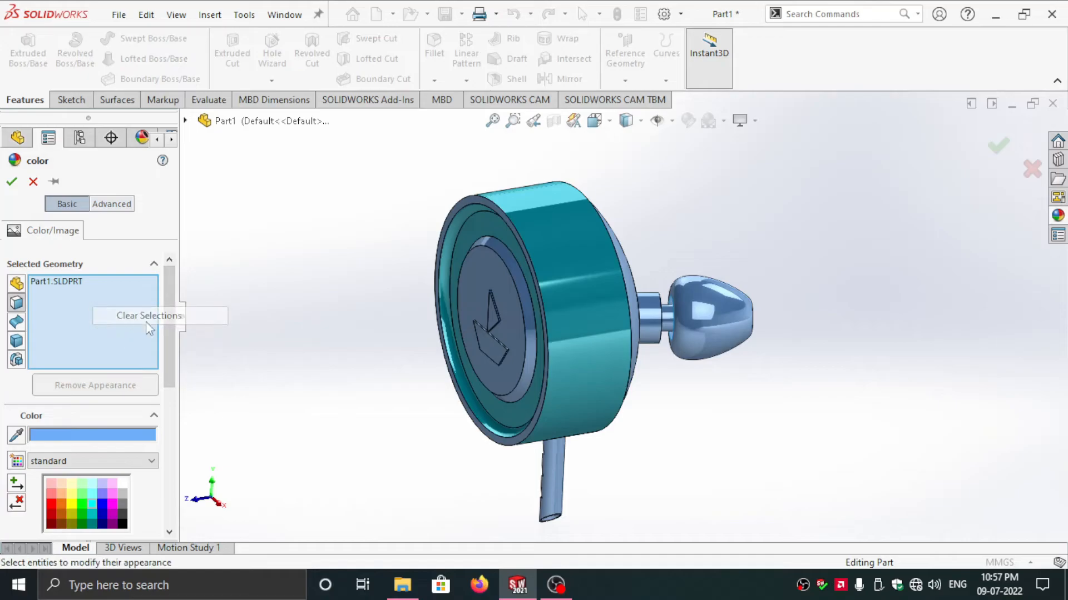
- Colour the central circular front face and its surrounding bevelled face bright blue, with red 39 and green 175
left_click(506, 310)
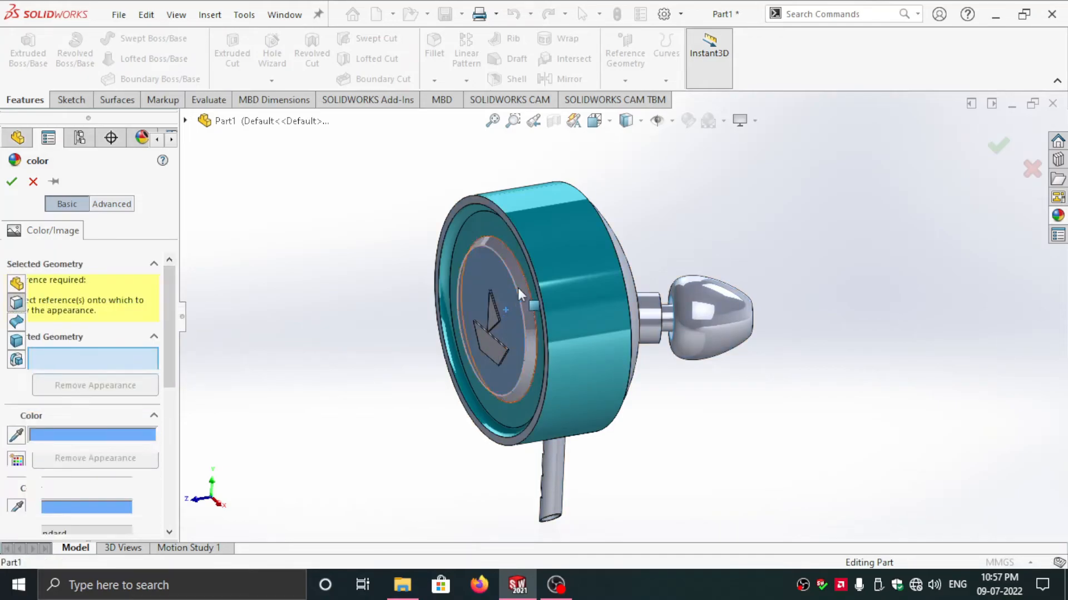
left_click(513, 298)
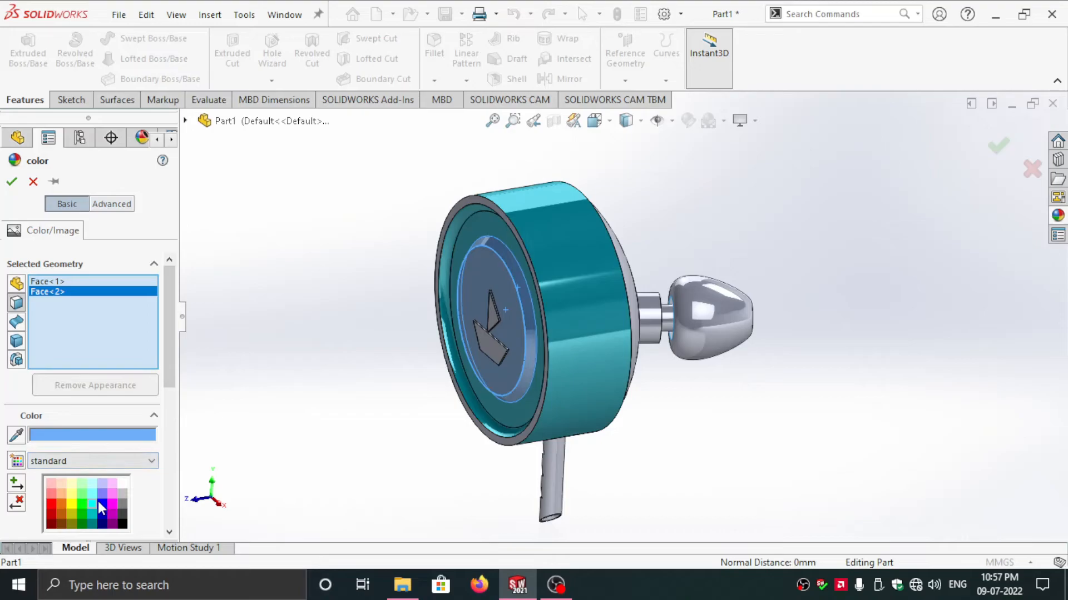
scroll(172, 354, "down", 3)
mouse_move(105, 449)
left_mouse_down()
mouse_move(107, 459)
mouse_move(104, 446)
left_mouse_up()
left_click(92, 384)
left_click(104, 383)
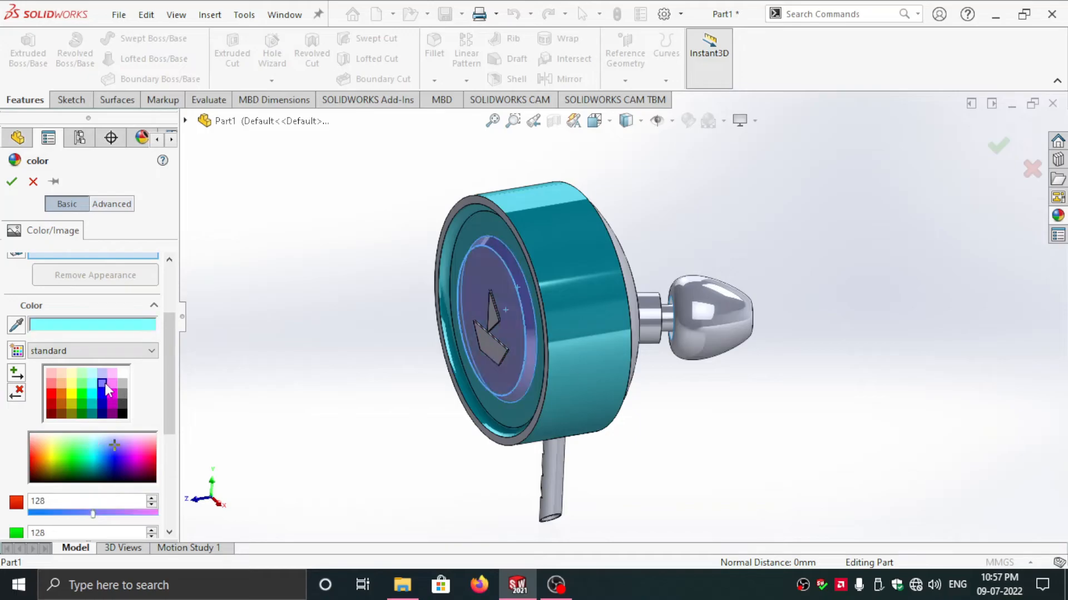
left_click_drag(95, 449, 101, 455)
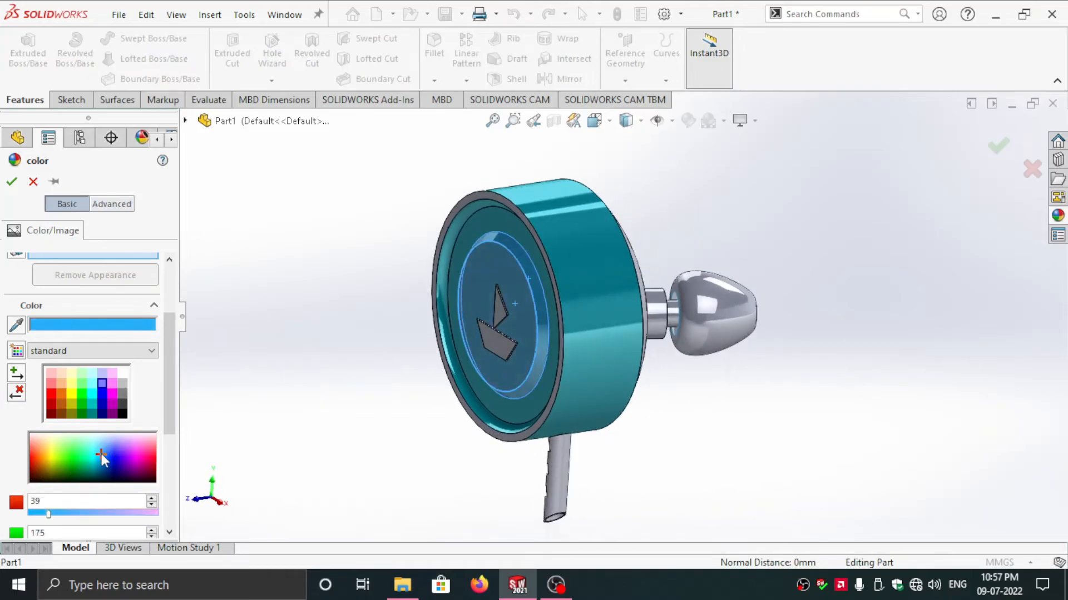
middle_click_drag(436, 397, 381, 405)
left_click(13, 182)
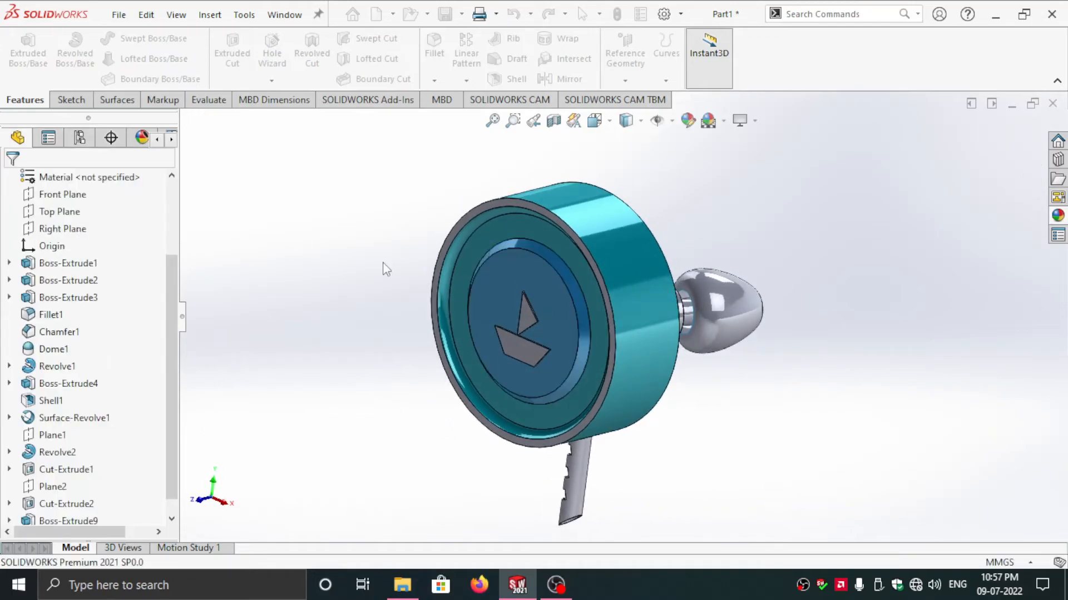
- Colour the notched pin's face black in a new appearance, with the whole part removed from the selection
middle_click_drag(395, 269, 428, 232)
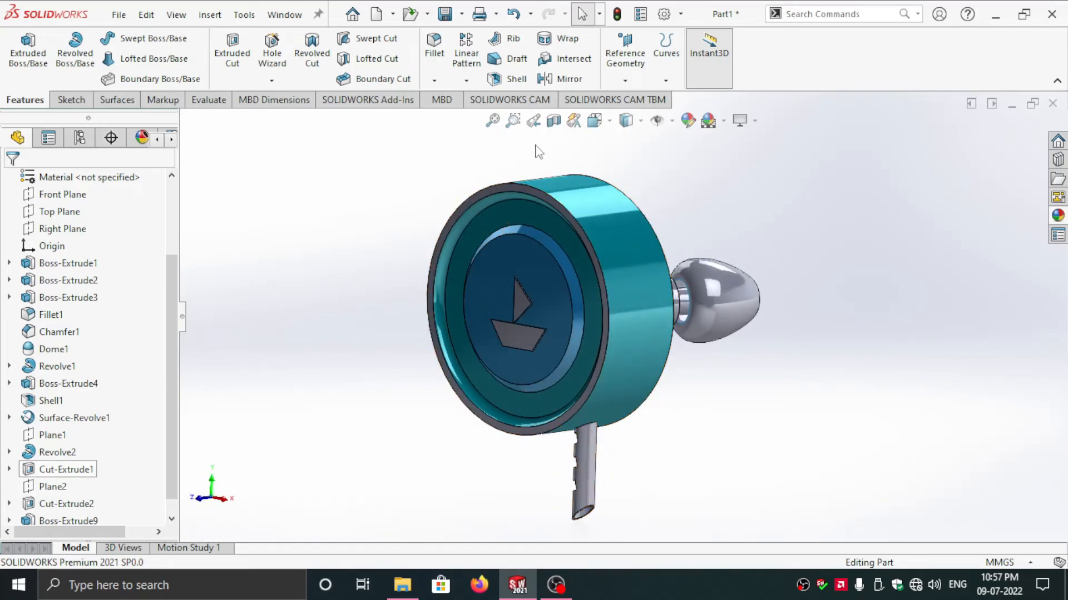
left_click(688, 121)
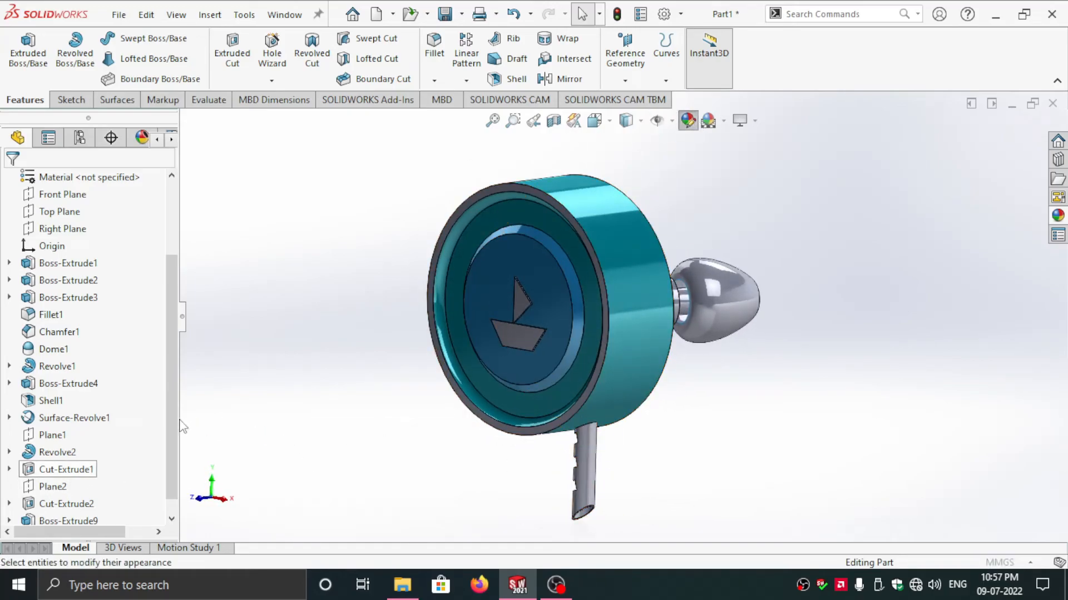
left_click(71, 282)
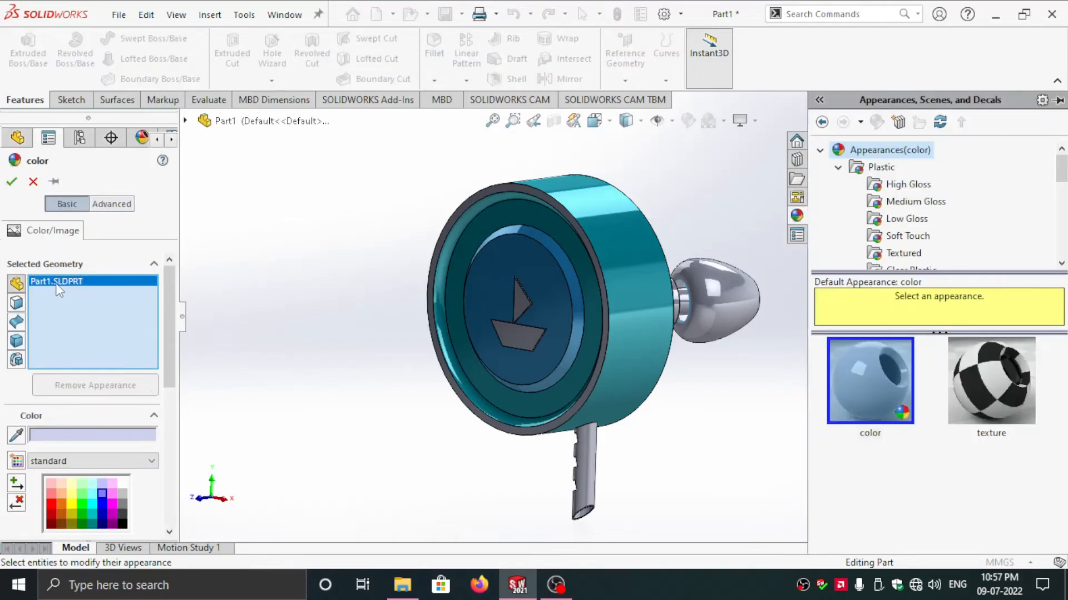
left_click(589, 489)
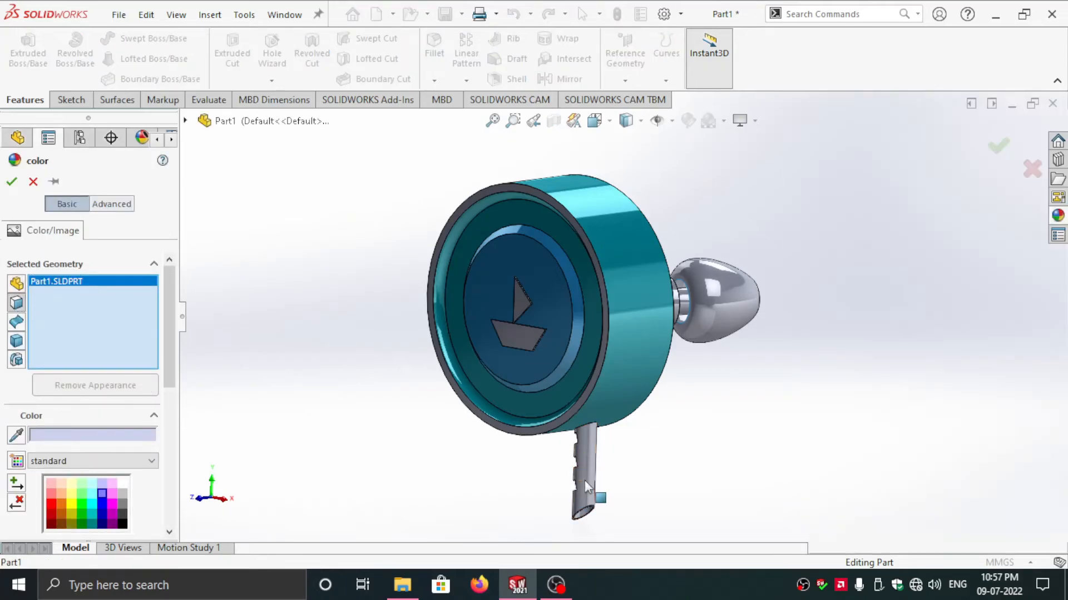
left_click(83, 281)
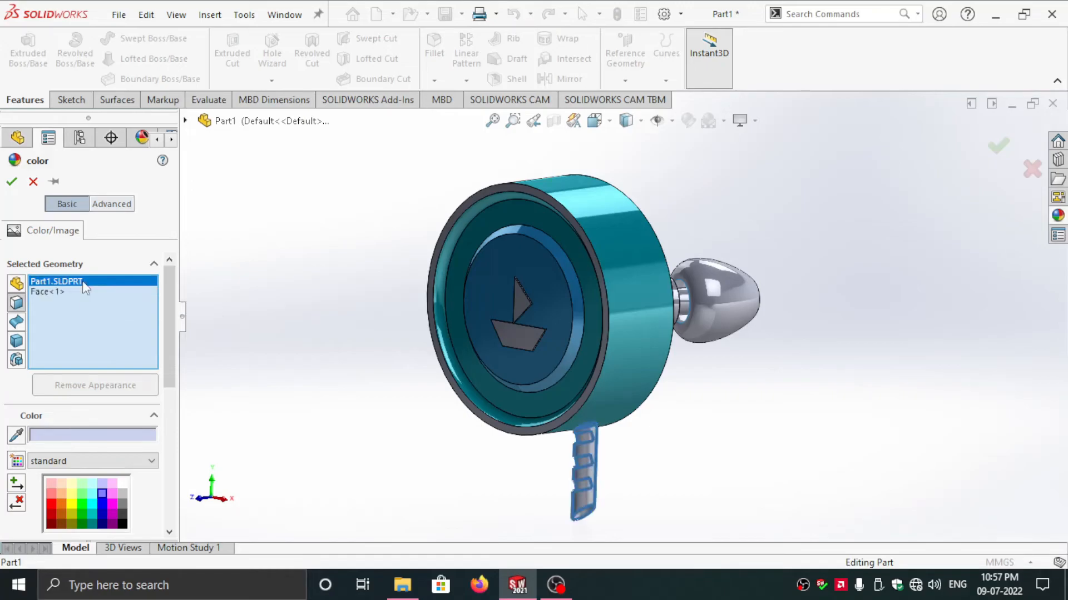
right_click(82, 281)
left_click(118, 309)
left_click_drag(166, 317, 167, 379)
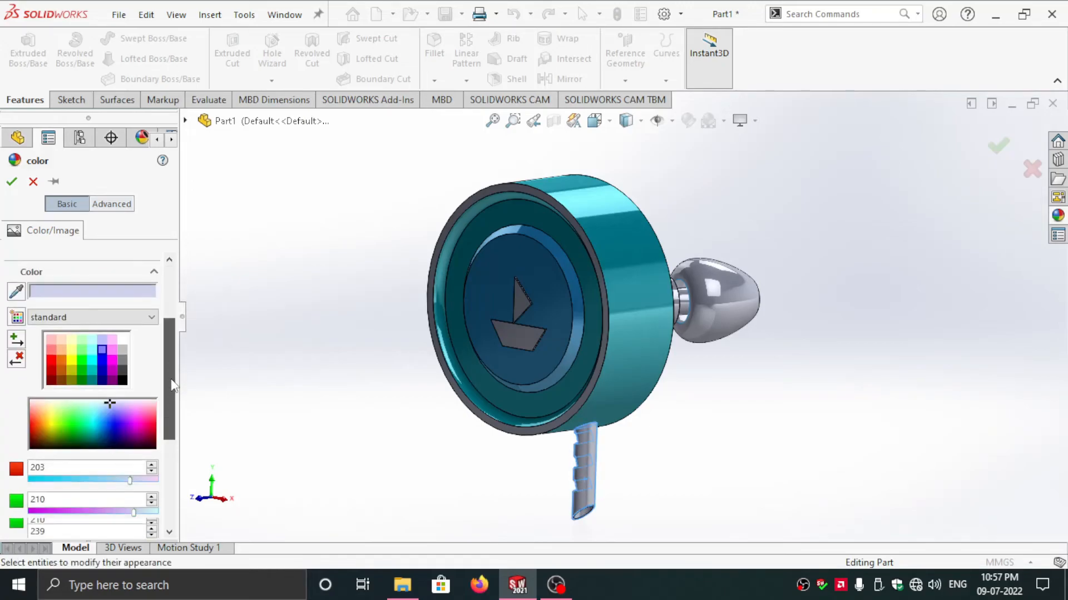
left_click(122, 380)
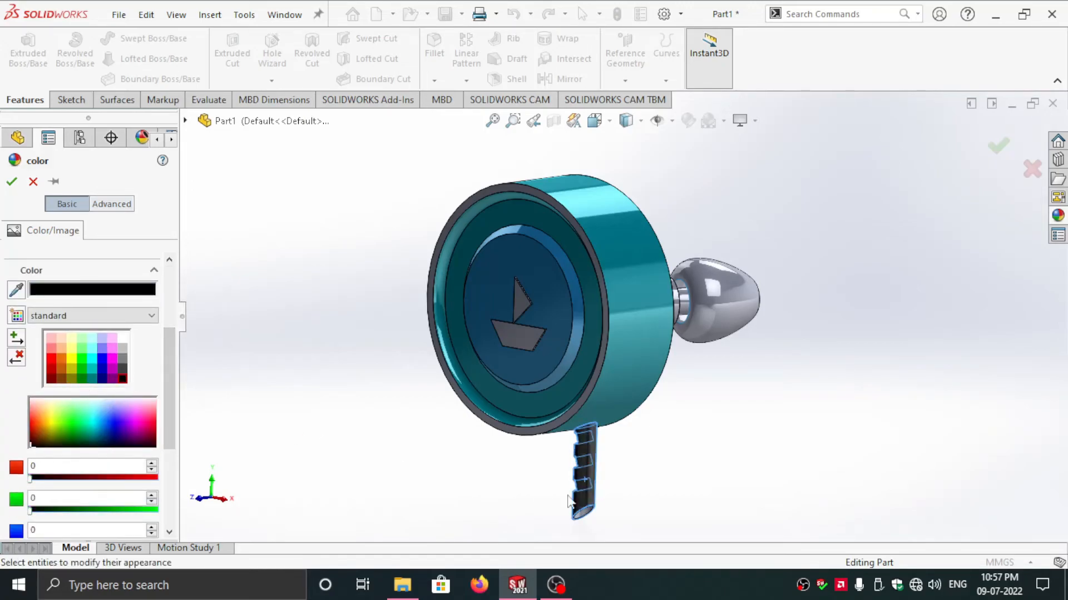
- Add the stem faces and the domed back of the round body to the black colour and apply it
middle_click_drag(614, 482, 710, 394)
left_click(714, 336)
left_click(689, 317)
middle_click_drag(724, 357, 688, 410)
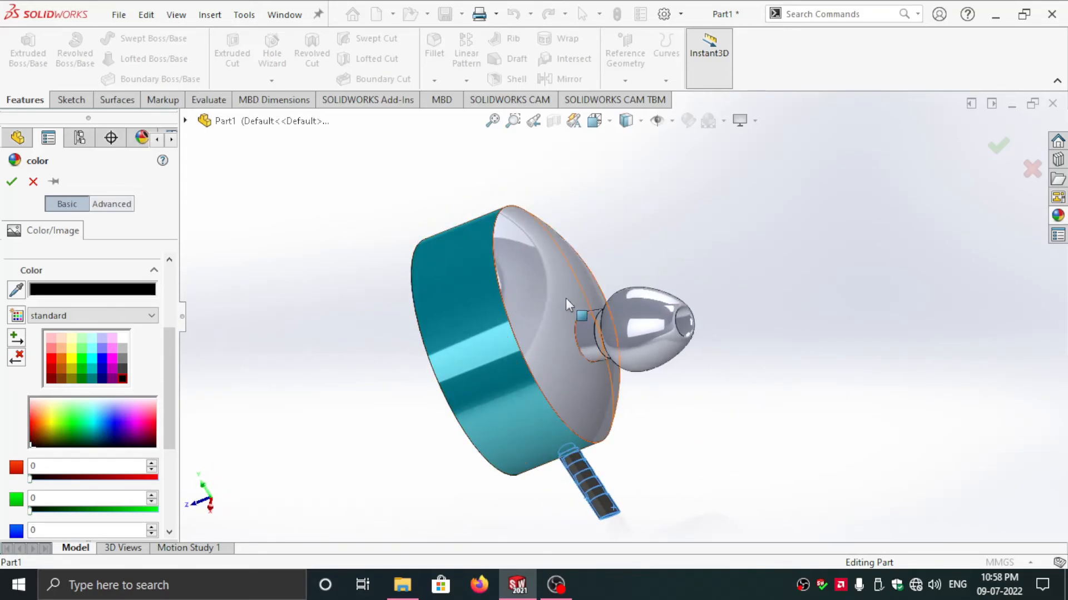
left_click(554, 346)
middle_click_drag(554, 346, 306, 260)
left_click(11, 183)
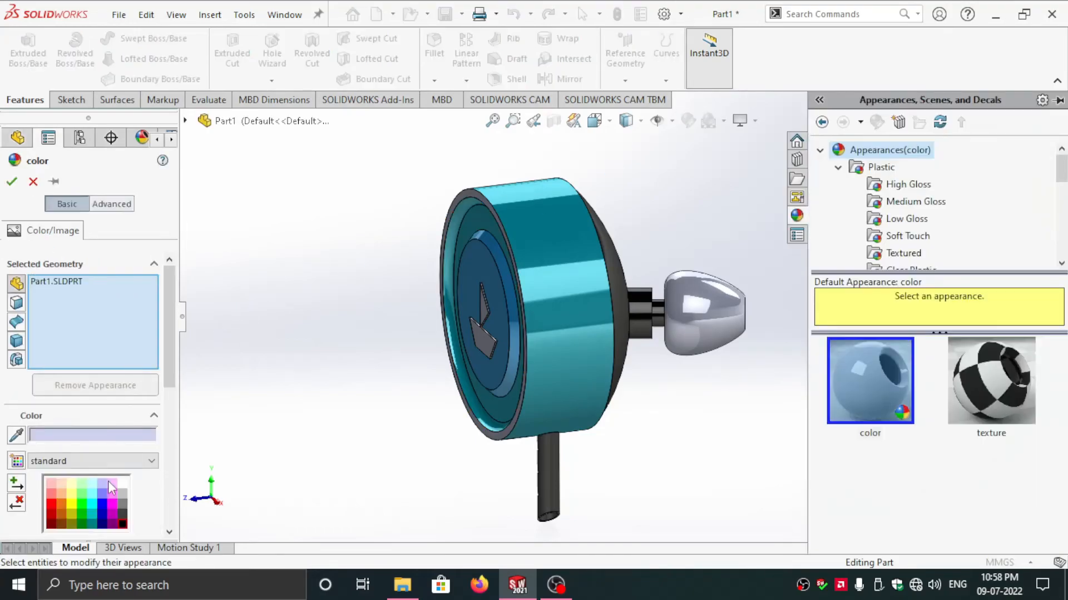
- Prepare a white colour appearance for the boat emblem by clearing the whole part from the selected geometry
middle_click_drag(279, 436, 508, 369)
left_click(539, 301)
left_click(529, 296)
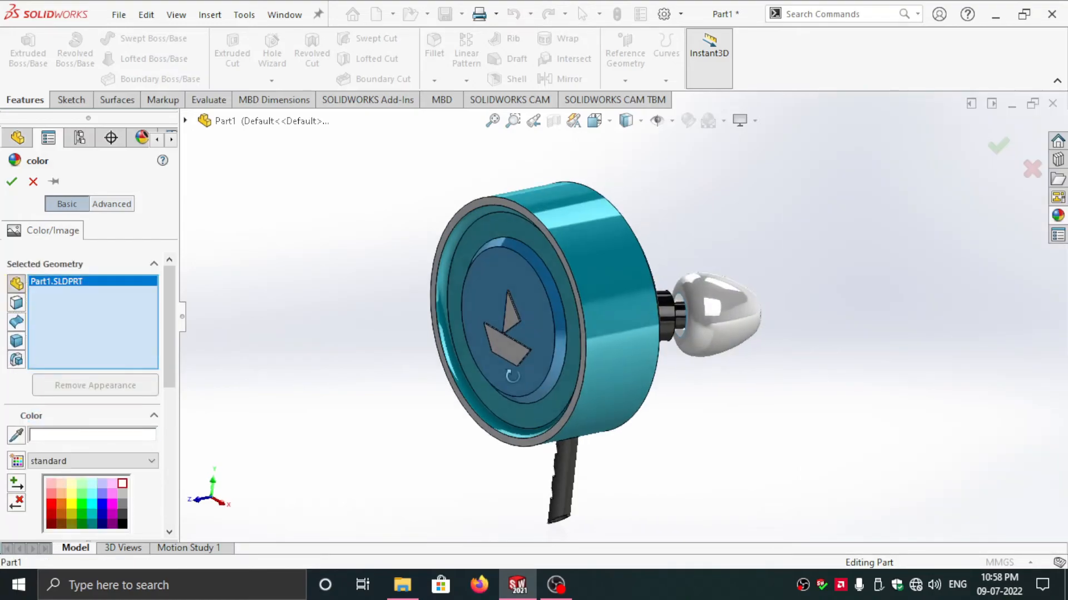
right_click(103, 290)
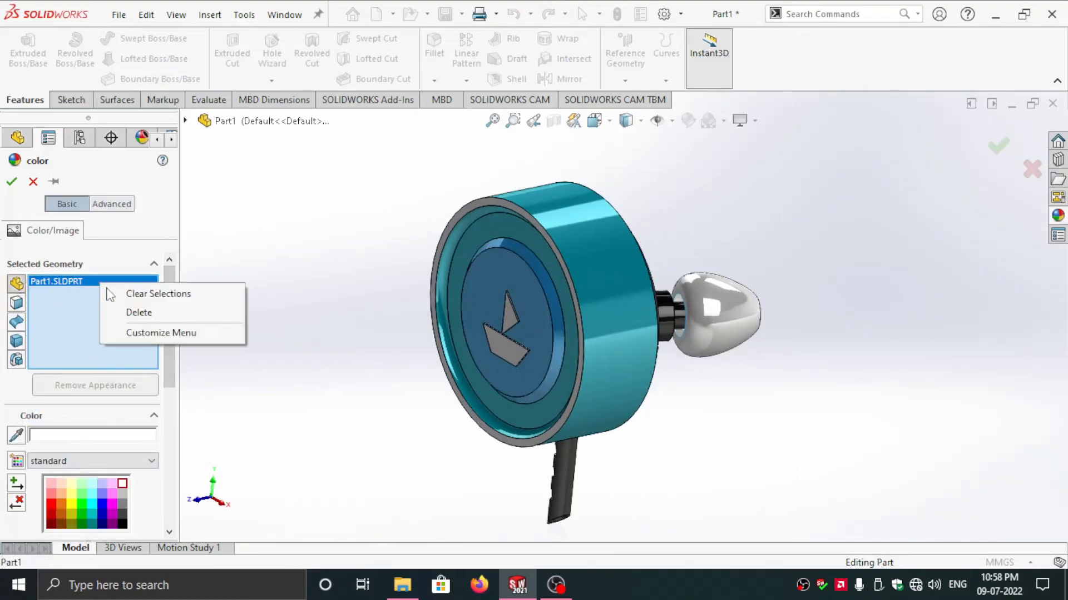
left_click(121, 293)
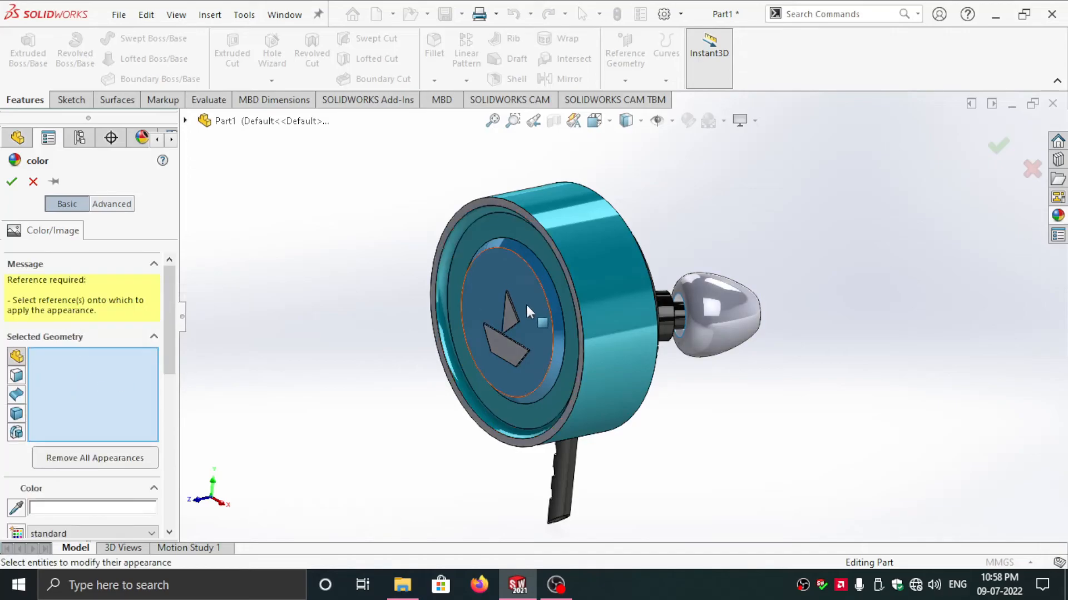
- Try to select the emblem's sail and hull for the white colour, then clear the selected geometry
left_click(510, 320)
left_click(509, 319)
middle_click_drag(510, 319, 525, 305)
scroll(165, 389, "down", 5)
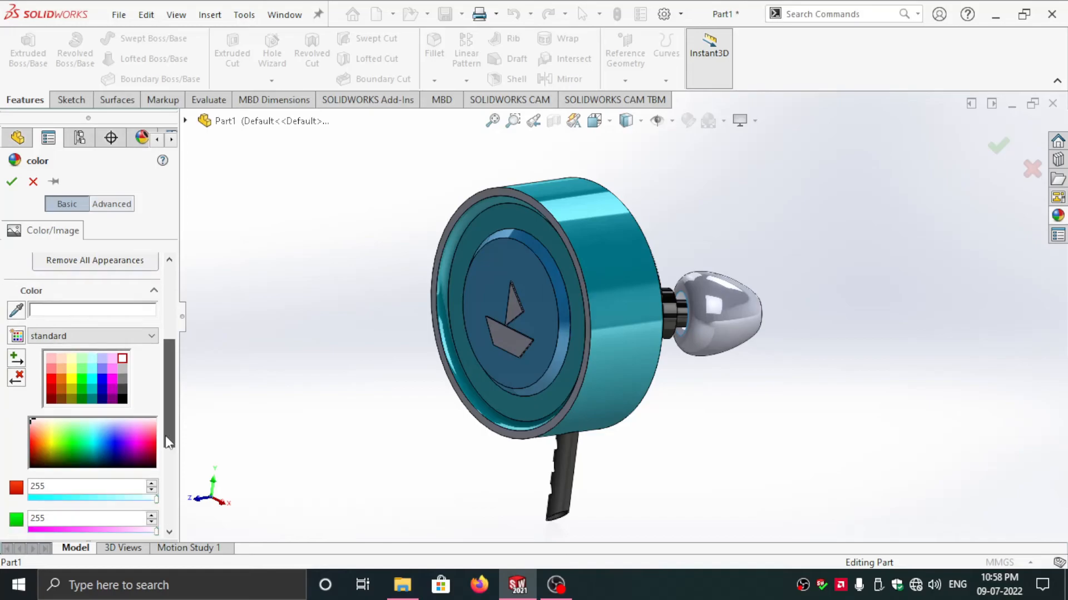
left_click(505, 335)
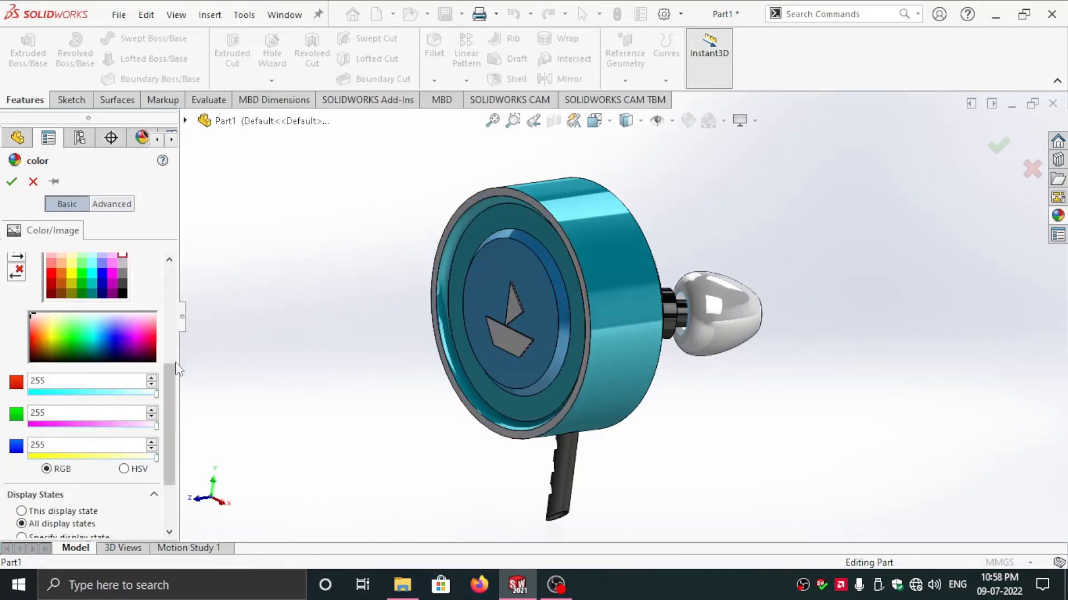
scroll(89, 334, "up", 5)
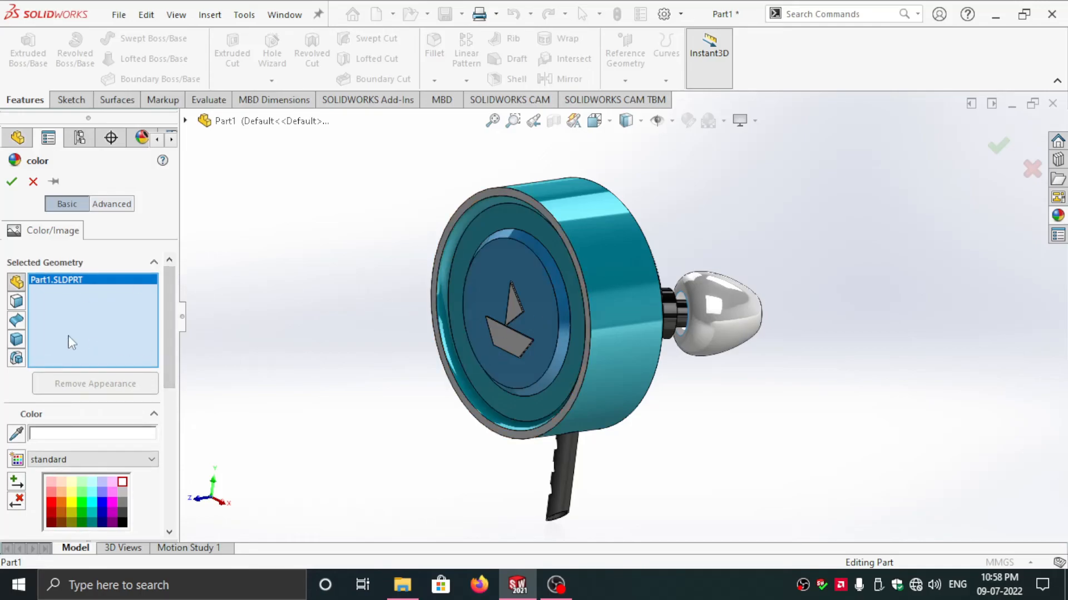
right_click(52, 285)
left_click(78, 289)
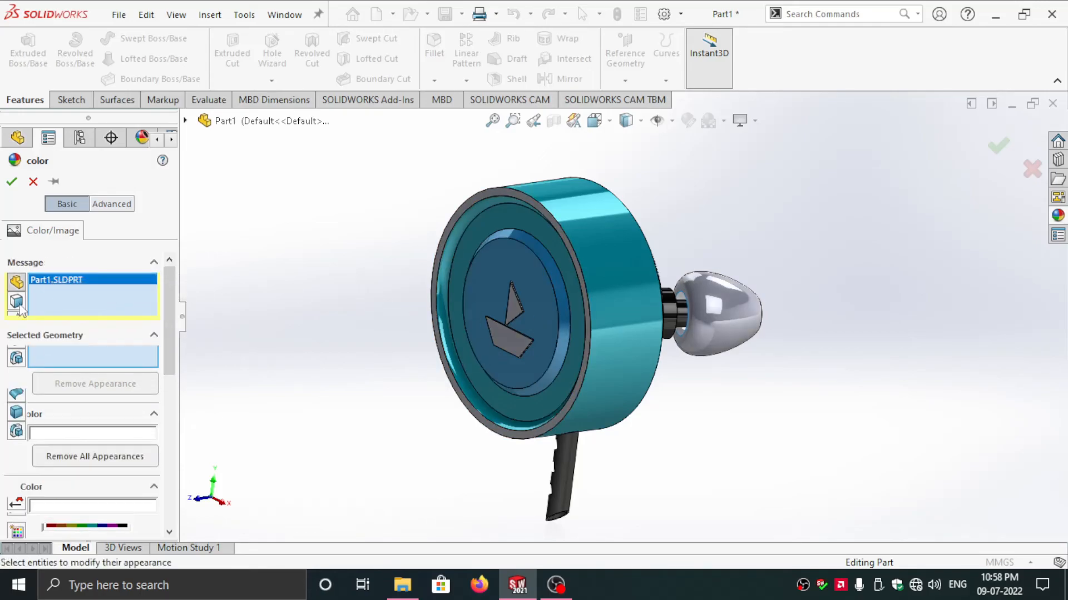
- Apply the white colour to the boat emblem's sail and hull, covering their front faces and raised side faces
left_click(493, 337)
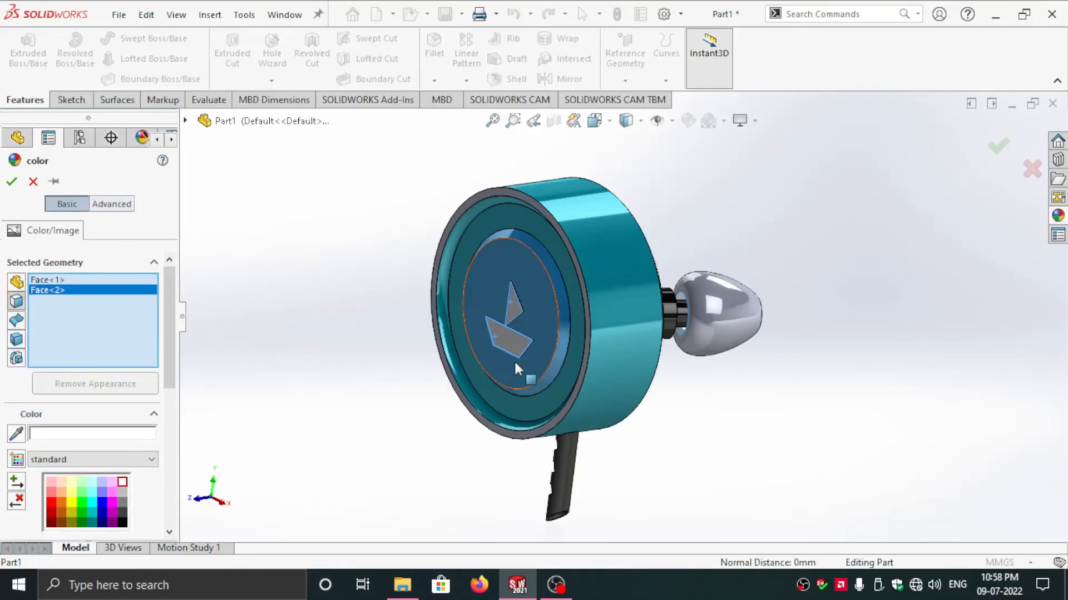
scroll(512, 365, "down", 8)
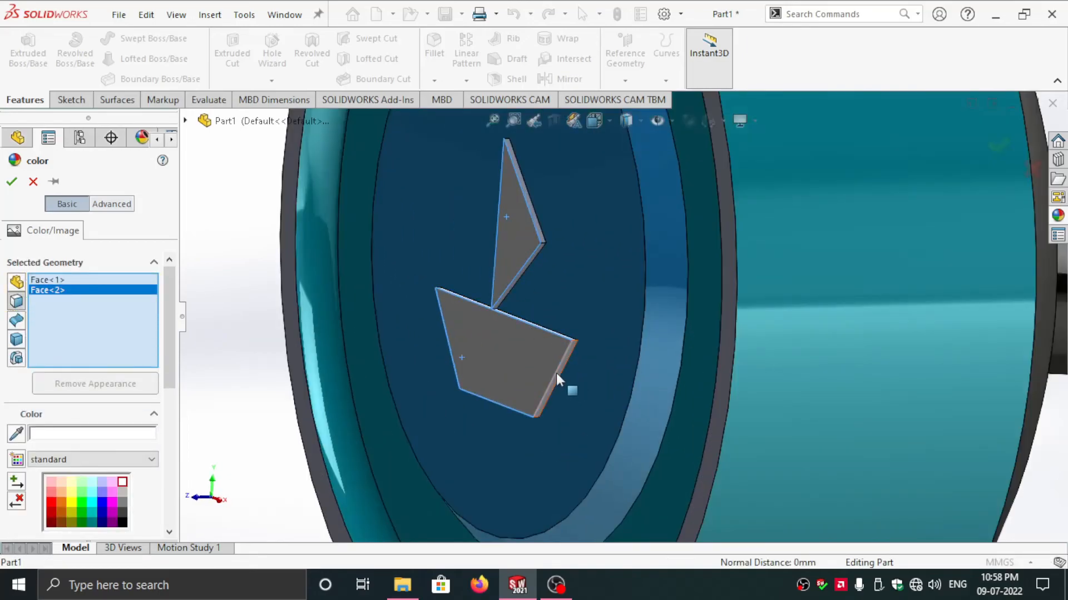
left_click(556, 372)
middle_click_drag(564, 369, 534, 405)
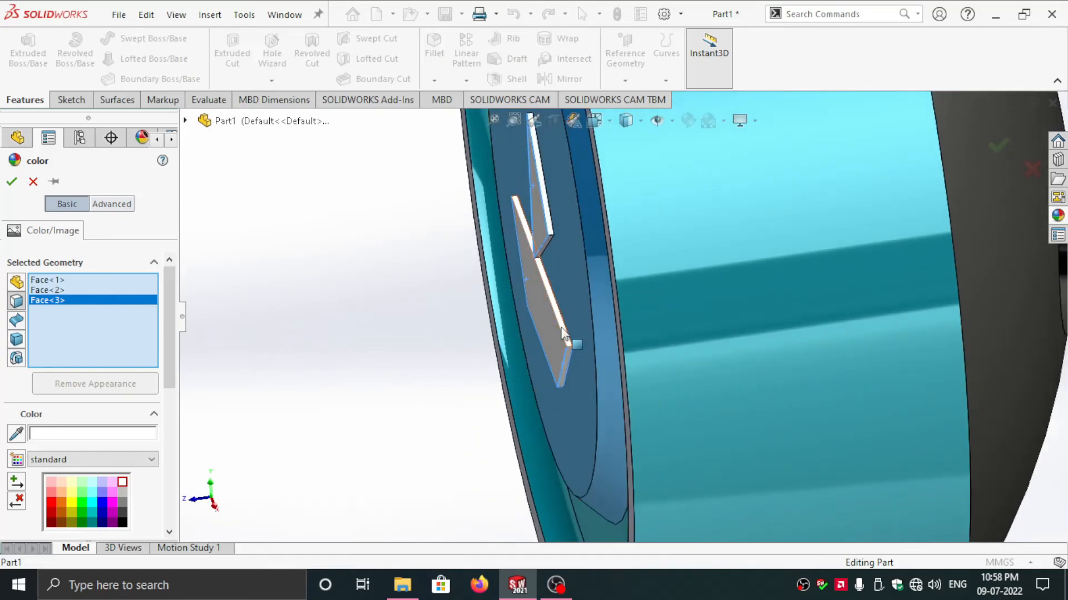
middle_click_drag(548, 221, 648, 341)
left_click(504, 192)
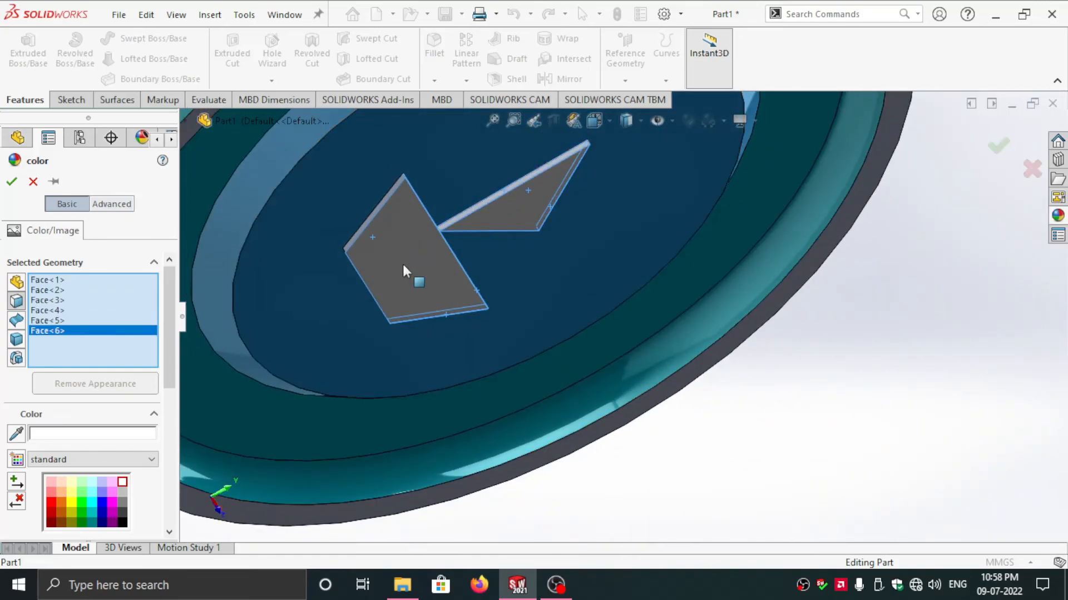
middle_click_drag(405, 274, 439, 182)
left_click(378, 238)
middle_click_drag(478, 267, 671, 188)
scroll(643, 255, "up", 5)
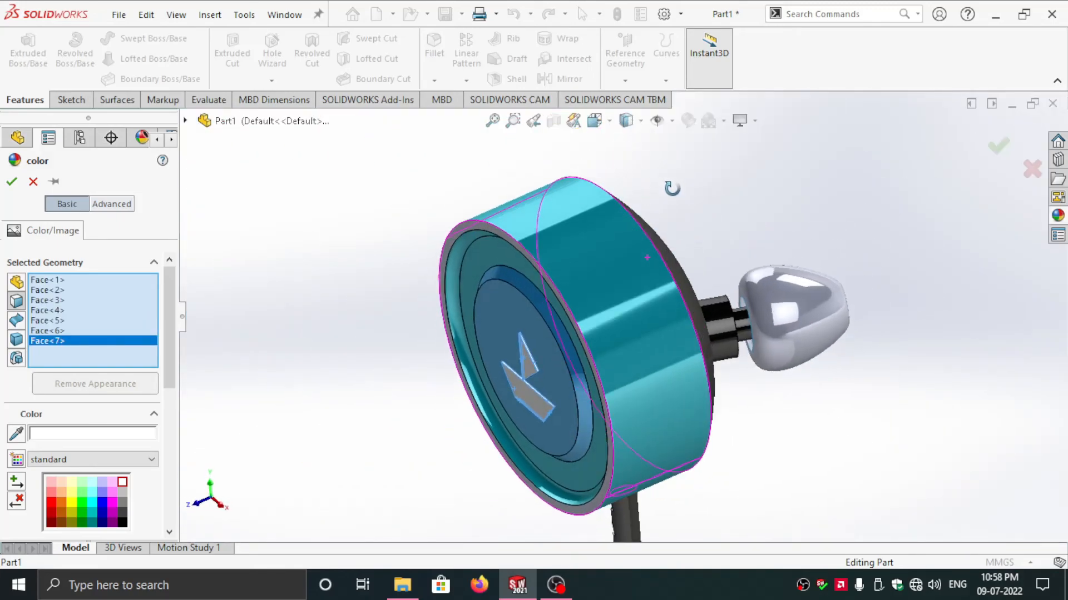
left_click(11, 182)
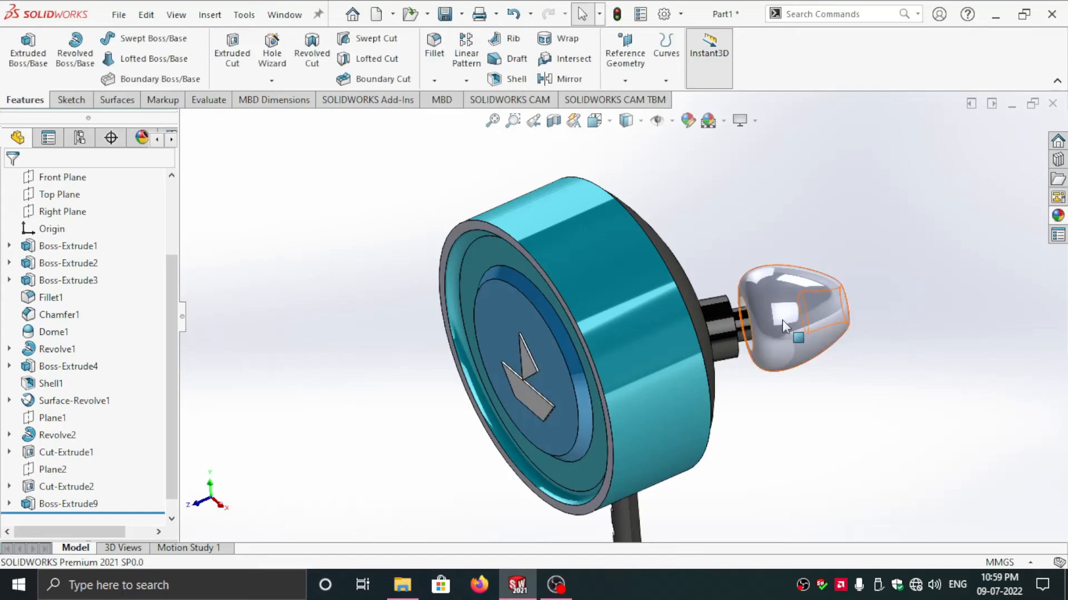
- Apply a matte rubber appearance to the revolved surface feature that forms the bulb
left_click(1058, 217)
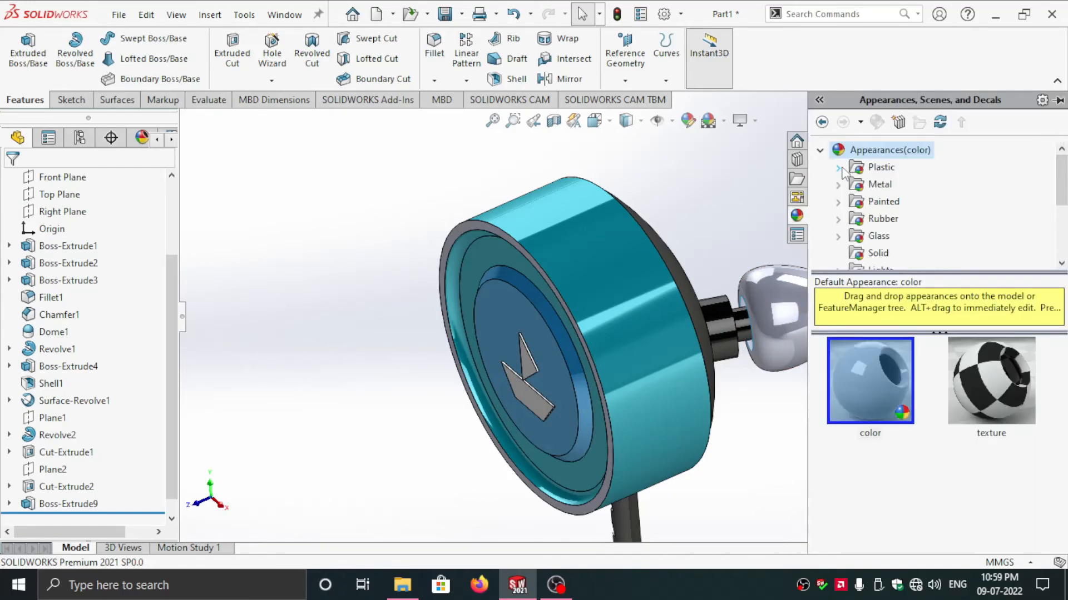
left_click(838, 219)
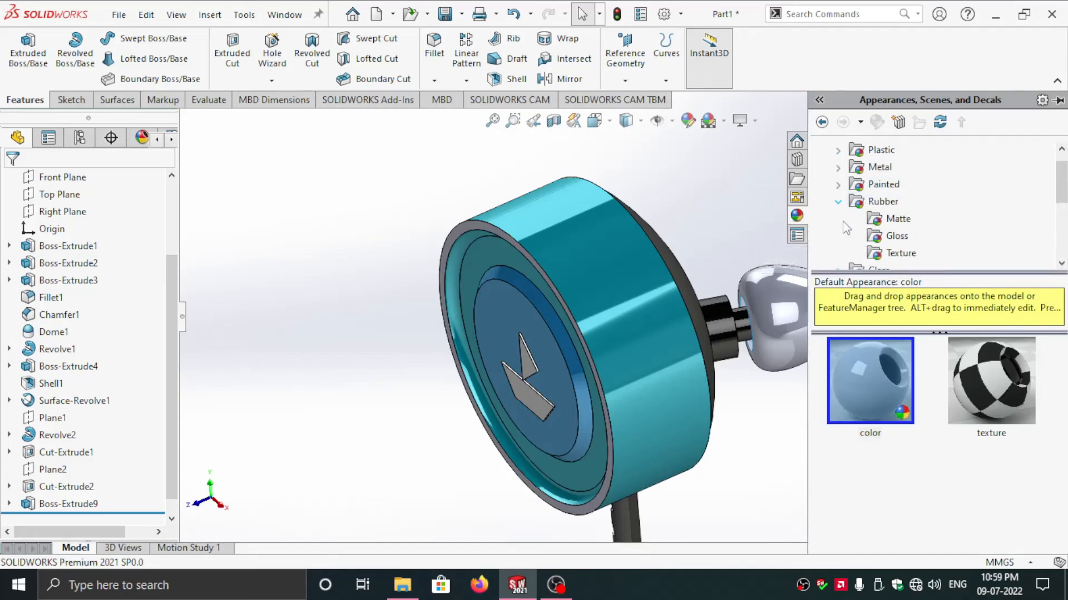
left_click(891, 219)
left_click_drag(874, 391, 776, 329)
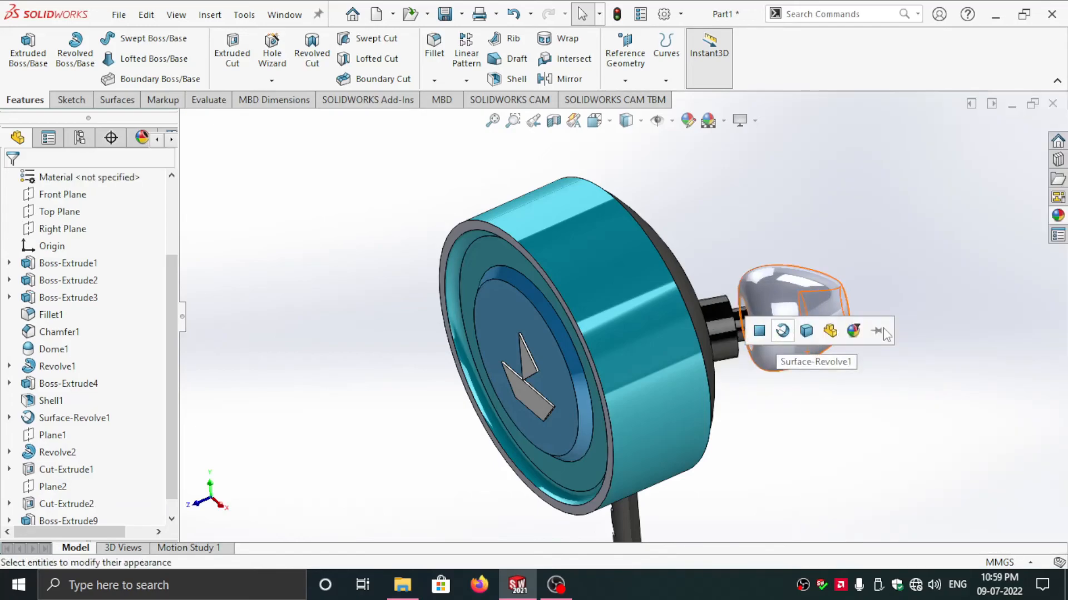
left_click(780, 330)
- Examine the coloured part near and far, checking the emblem face, teal ring and rubber bulb
middle_click_drag(854, 335, 743, 365)
scroll(898, 410, "up", 3)
scroll(643, 322, "down", 2)
scroll(643, 322, "up", 2)
scroll(552, 325, "up", 3)
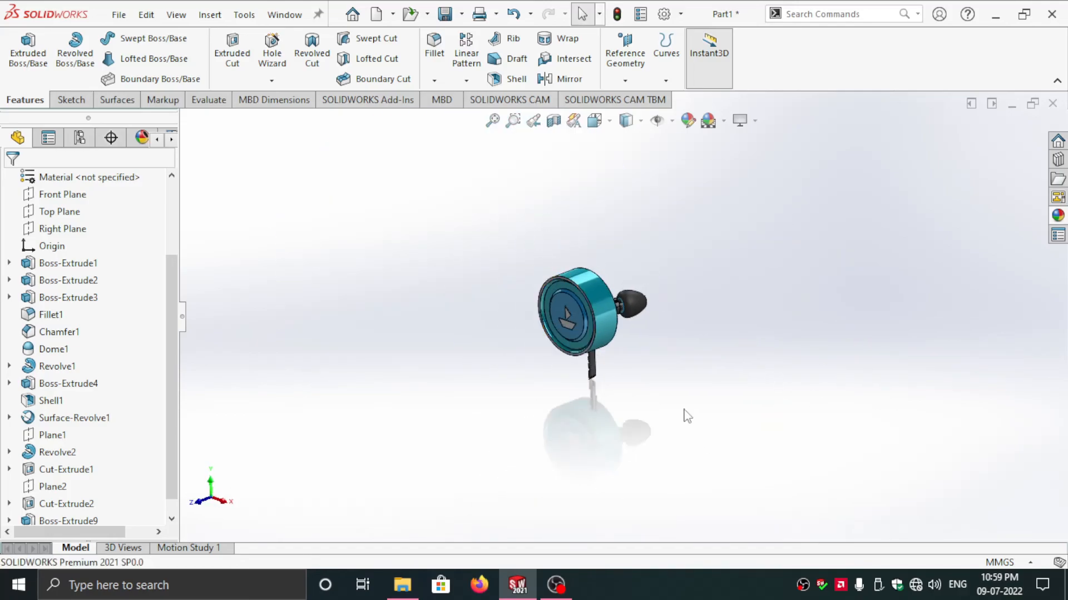
scroll(639, 310, "down", 2)
scroll(568, 312, "up", 2)
scroll(568, 312, "down", 3)
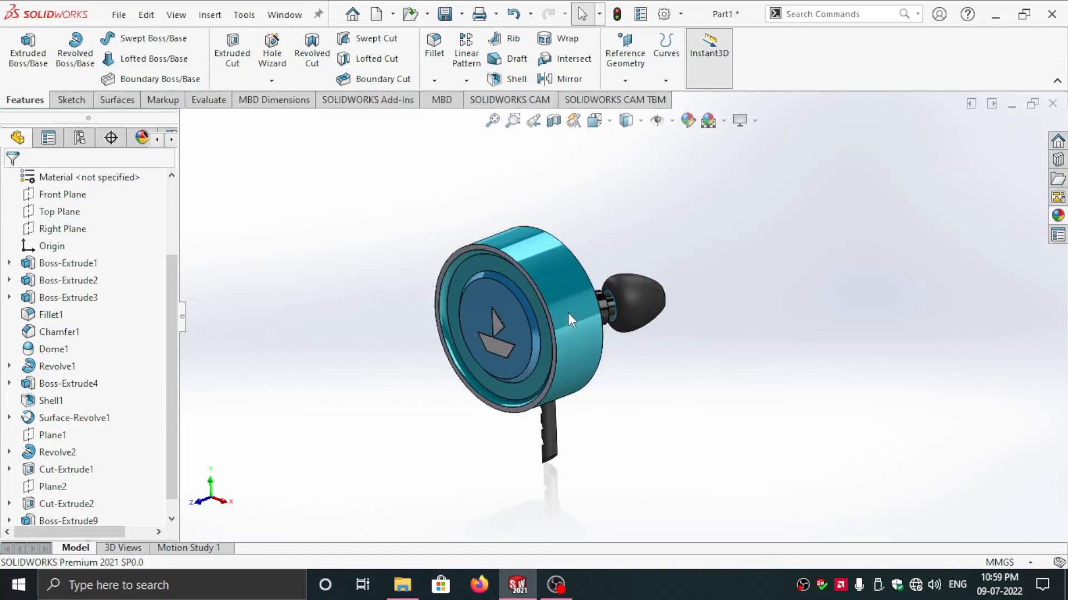
scroll(568, 313, "down", 2)
scroll(568, 312, "up", 2)
mouse_move(568, 313)
middle_mouse_down()
mouse_move(556, 315)
mouse_move(562, 282)
mouse_move(551, 316)
middle_mouse_up()
scroll(611, 273, "down", 3)
scroll(611, 274, "up", 4)
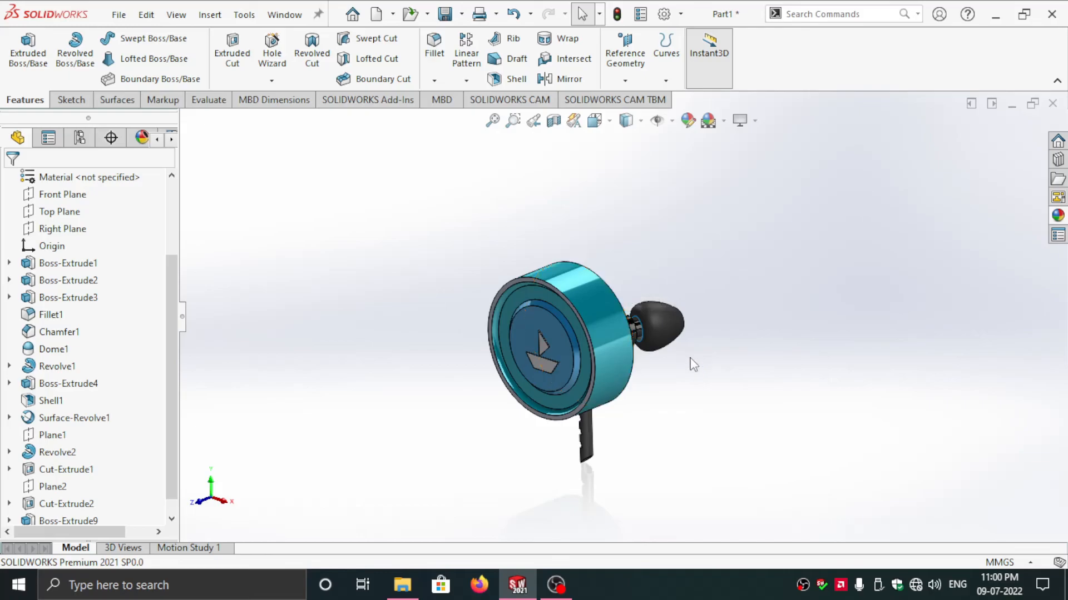
scroll(690, 364, "down", 2)
scroll(691, 364, "up", 2)
- Try a symmetric 2 mm fillet on the circular edge between the teal ring and the domed back
middle_click_drag(691, 365, 589, 307)
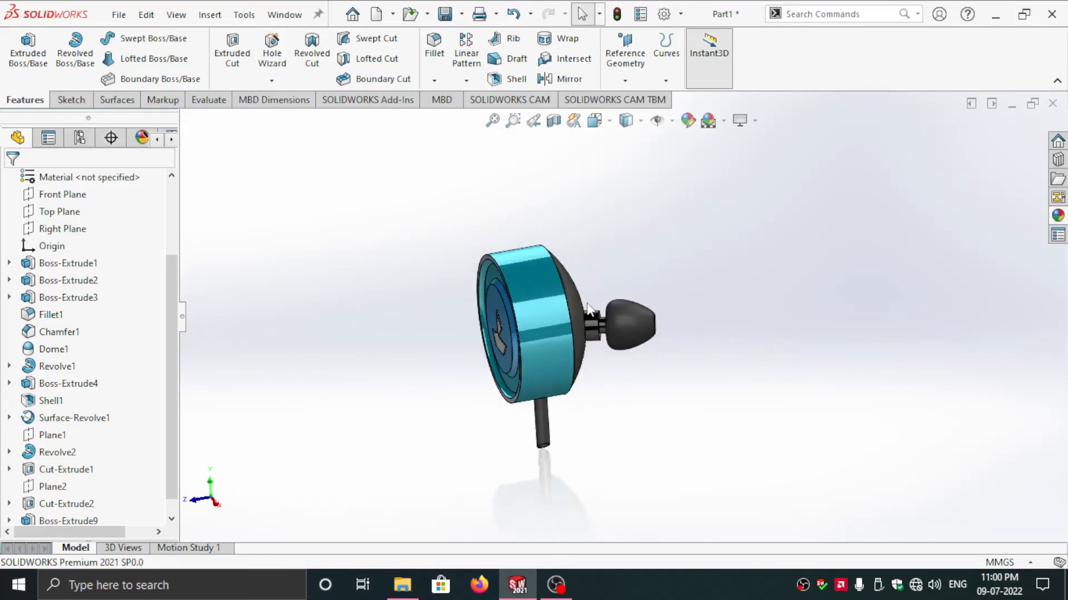
scroll(588, 307, "down", 2)
middle_click_drag(586, 348, 545, 334)
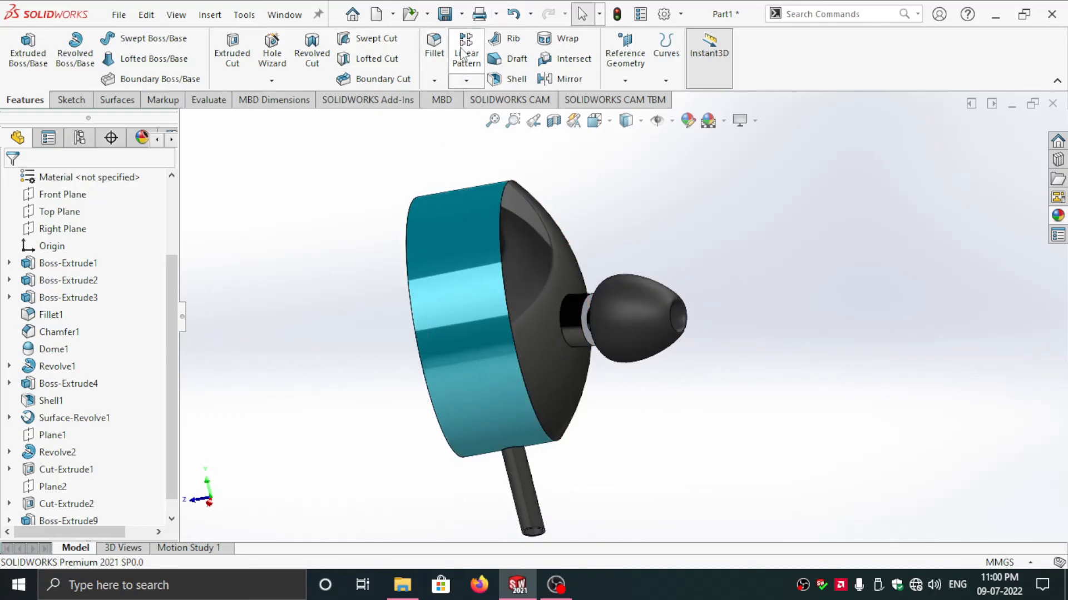
left_click(499, 265)
middle_click_drag(544, 267, 445, 293)
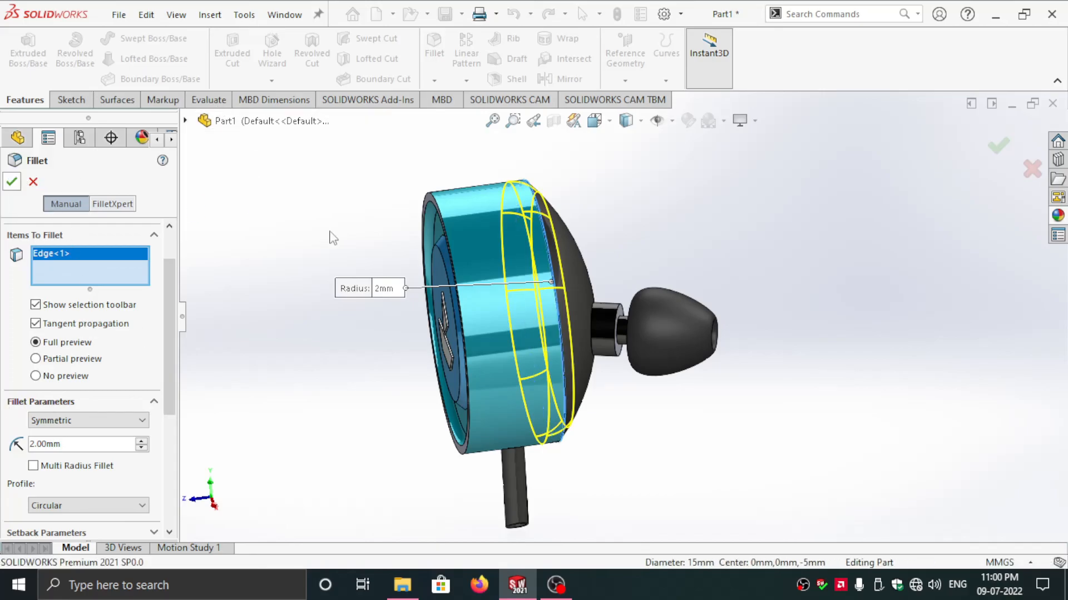
key("Return")
middle_click_drag(563, 336, 721, 335)
scroll(525, 339, "up", 2)
scroll(703, 257, "up", 2)
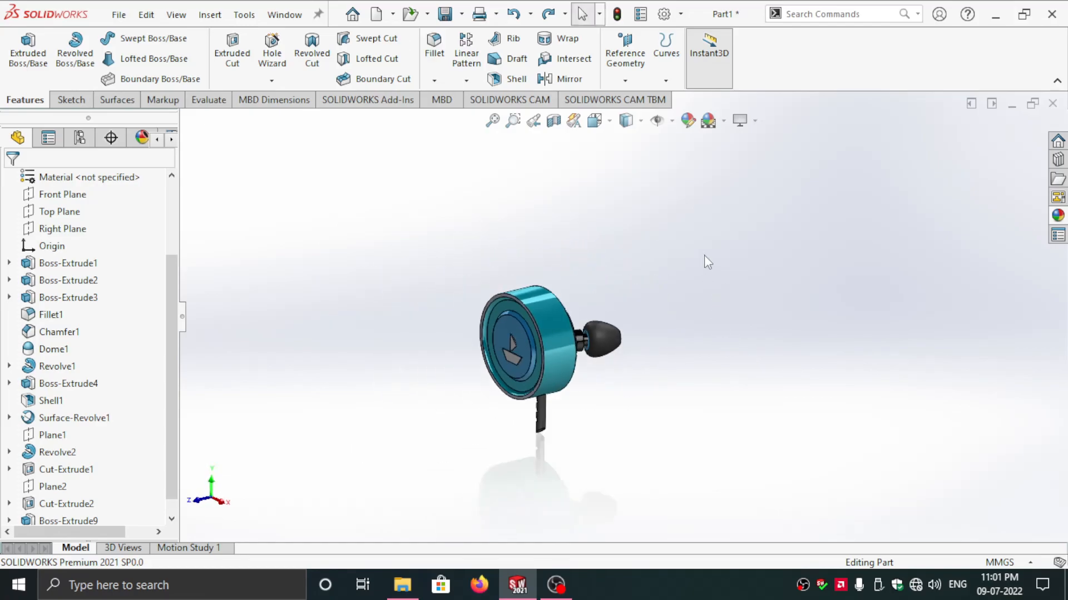
- Inspect the finished part from the front and side, including the domed back, stem, bulb and notched pin
mouse_move(667, 420)
middle_mouse_down()
mouse_move(665, 374)
mouse_move(669, 408)
middle_mouse_up()
scroll(630, 385, "down", 2)
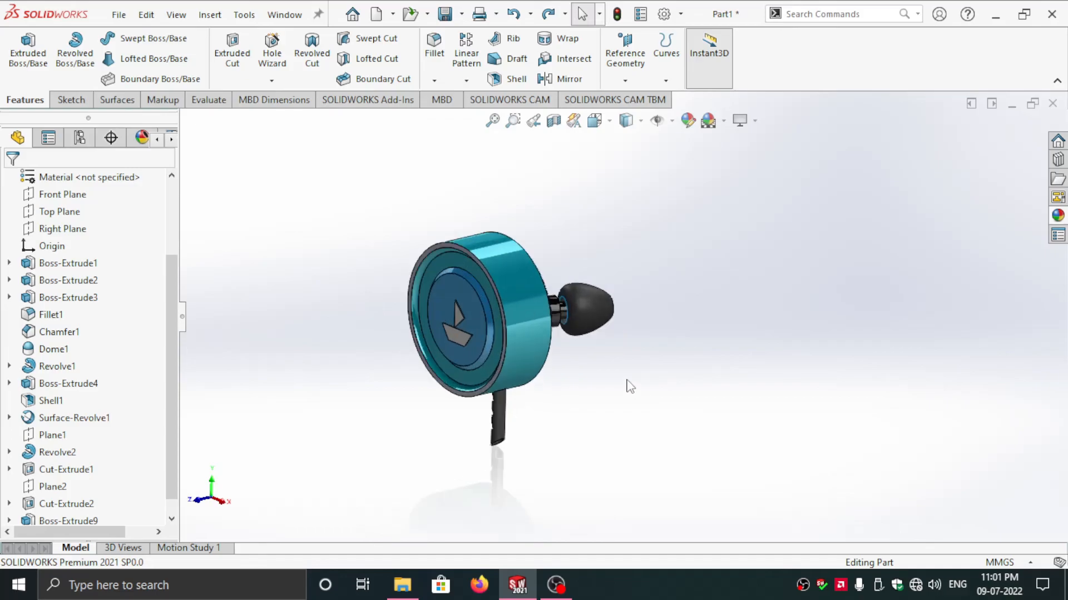
left_click_drag(356, 225, 817, 500)
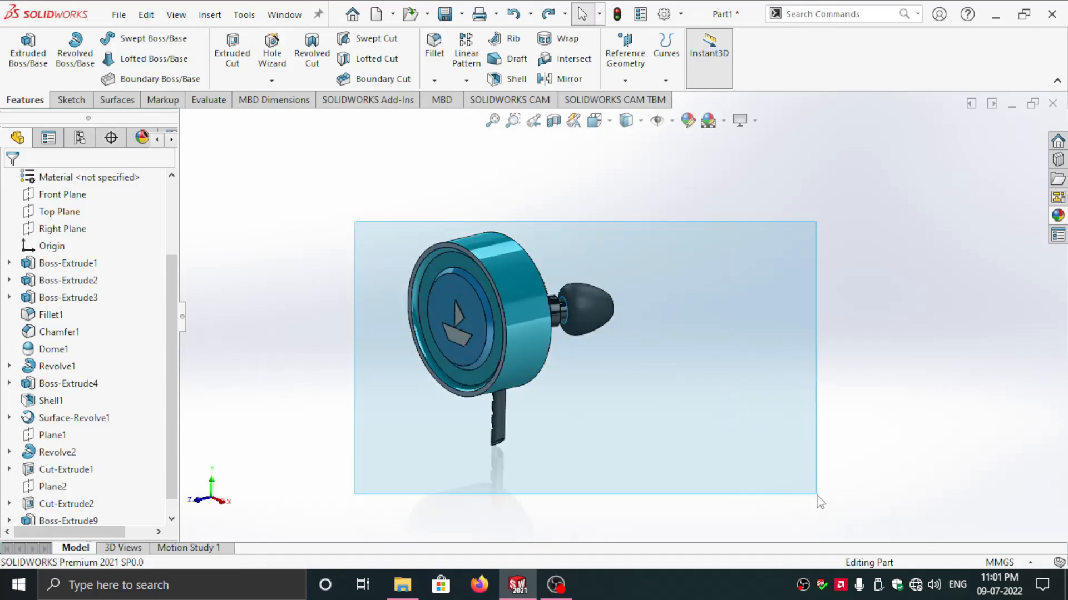
left_click(415, 232)
middle_click_drag(558, 280, 487, 300)
scroll(445, 331, "down", 3)
scroll(527, 320, "up", 4)
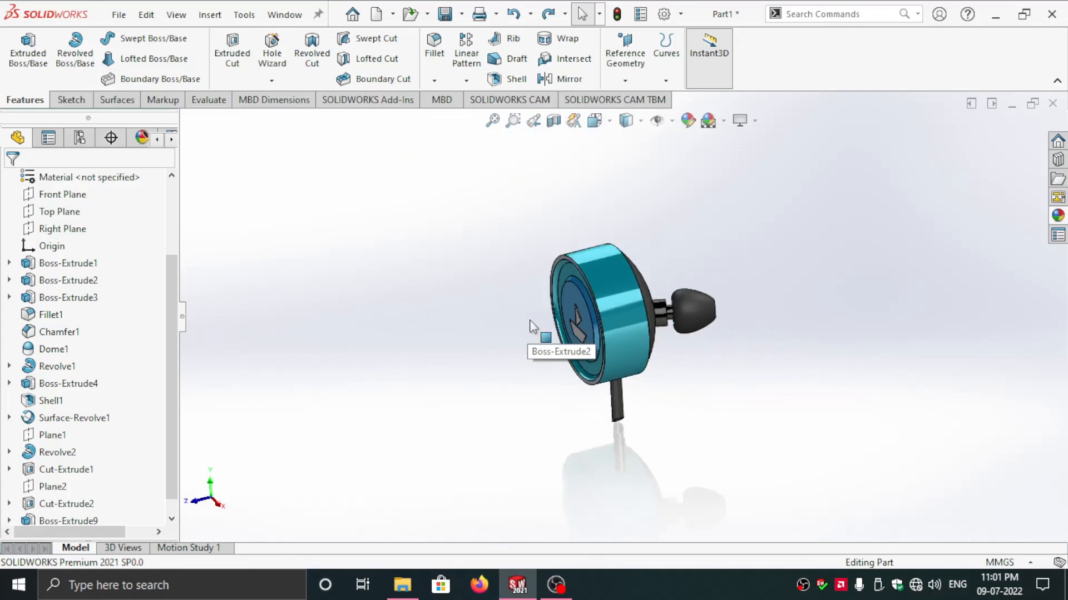
scroll(690, 360, "down", 1)
scroll(688, 356, "up", 2)
scroll(656, 269, "down", 2)
middle_click_drag(672, 386, 663, 366)
scroll(648, 373, "up", 1)
scroll(648, 372, "down", 1)
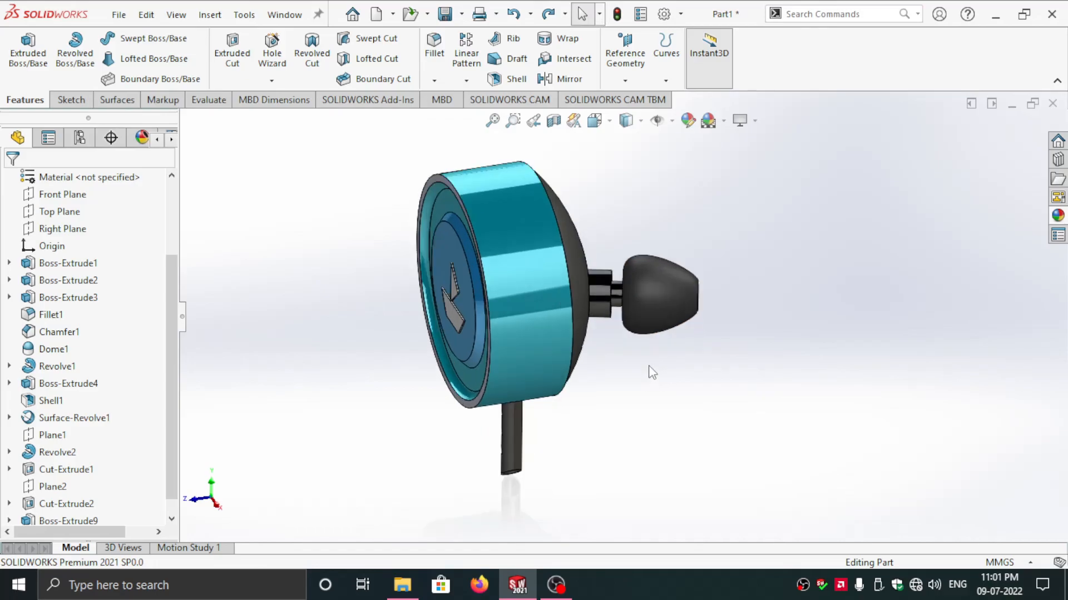
scroll(649, 365, "down", 2)
scroll(648, 365, "up", 3)
scroll(648, 364, "up", 2)
scroll(607, 217, "down", 1)
scroll(592, 396, "down", 2)
scroll(638, 441, "up", 2)
scroll(628, 263, "down", 2)
scroll(619, 393, "up", 3)
scroll(621, 396, "down", 2)
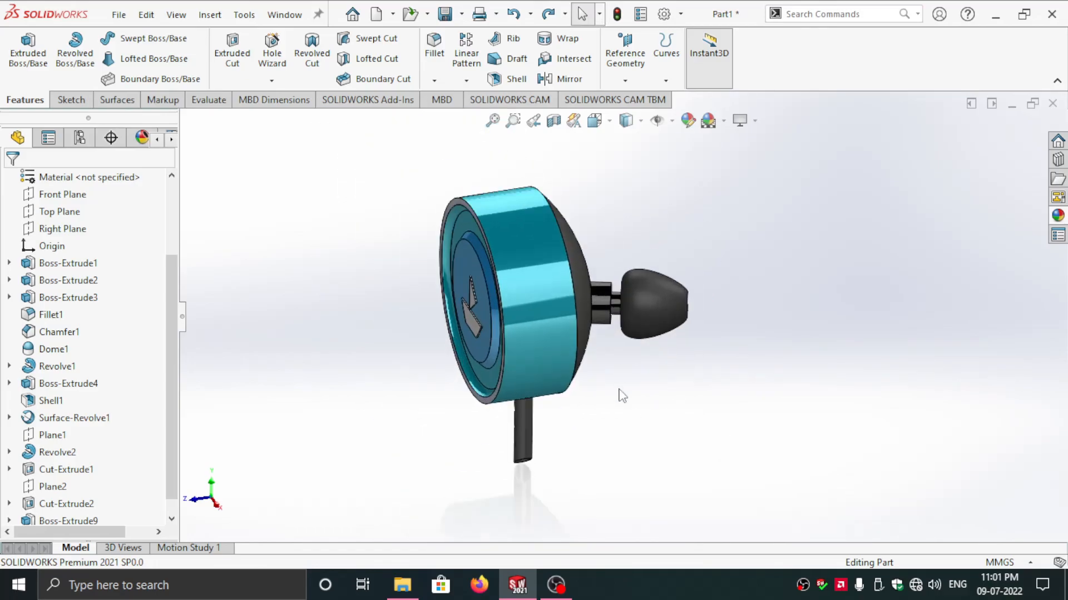